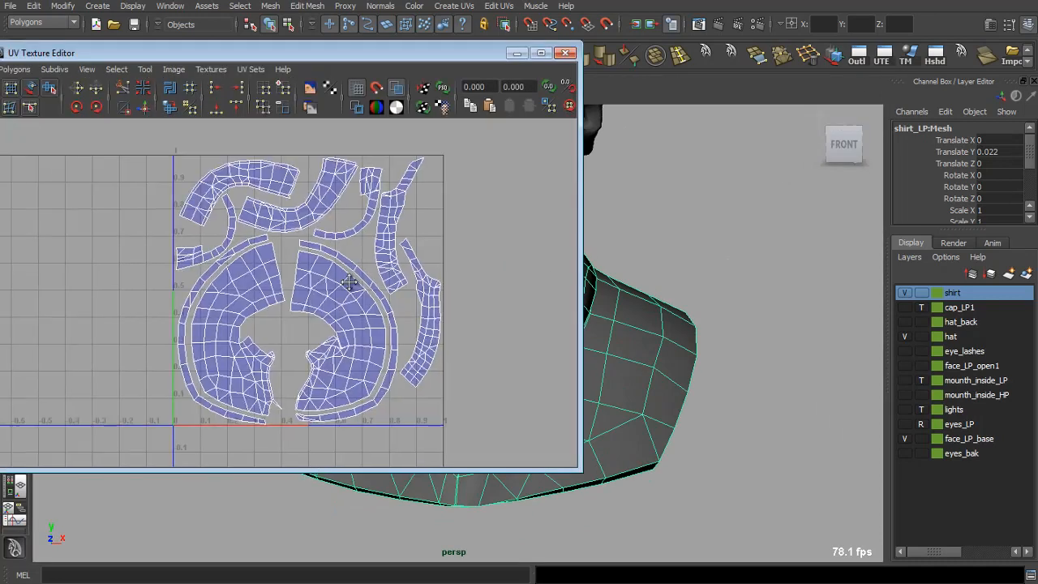
# Step: Inspect the shirt's UV layout in the UV Texture Editor, then close it to view the textured shirt
pyautogui.scroll(3, 351, 283)
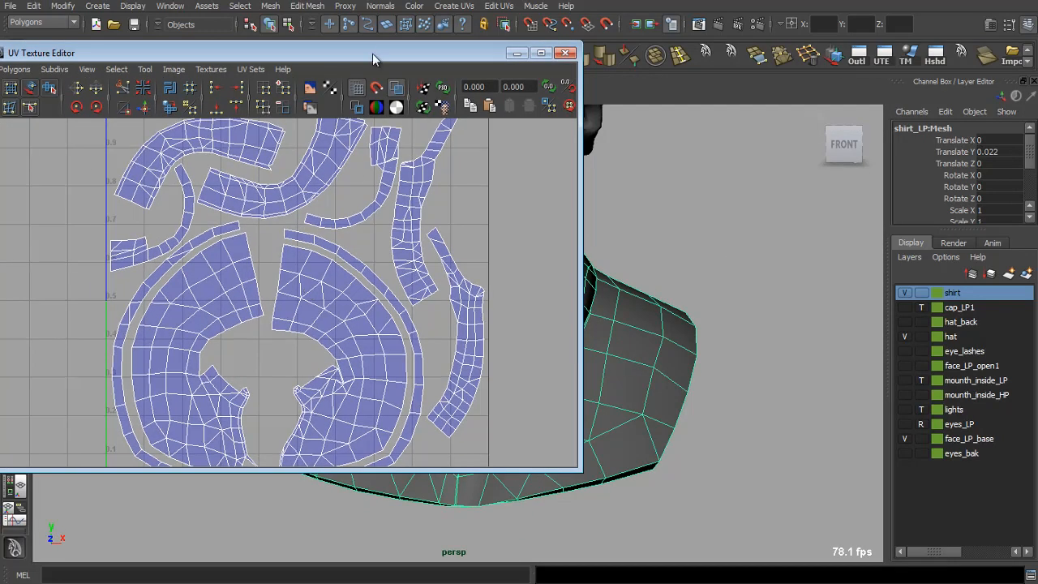
pyautogui.scroll(-3, 286, 219)
pyautogui.moveTo(285, 219); pyautogui.dragTo(280, 217)
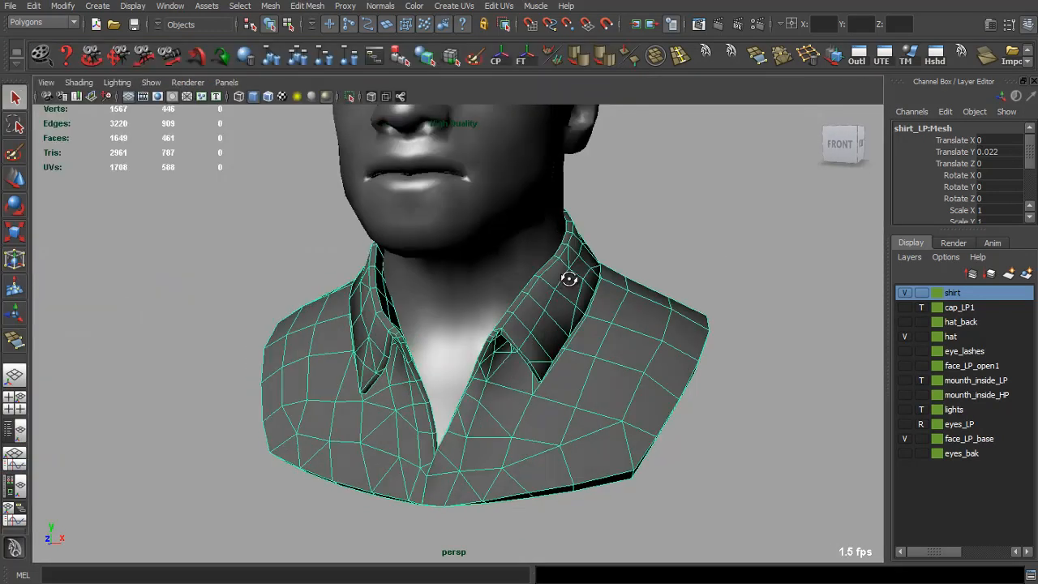
pyautogui.moveTo(649, 243); pyautogui.dragTo(729, 227)
pyautogui.click(319, 97)
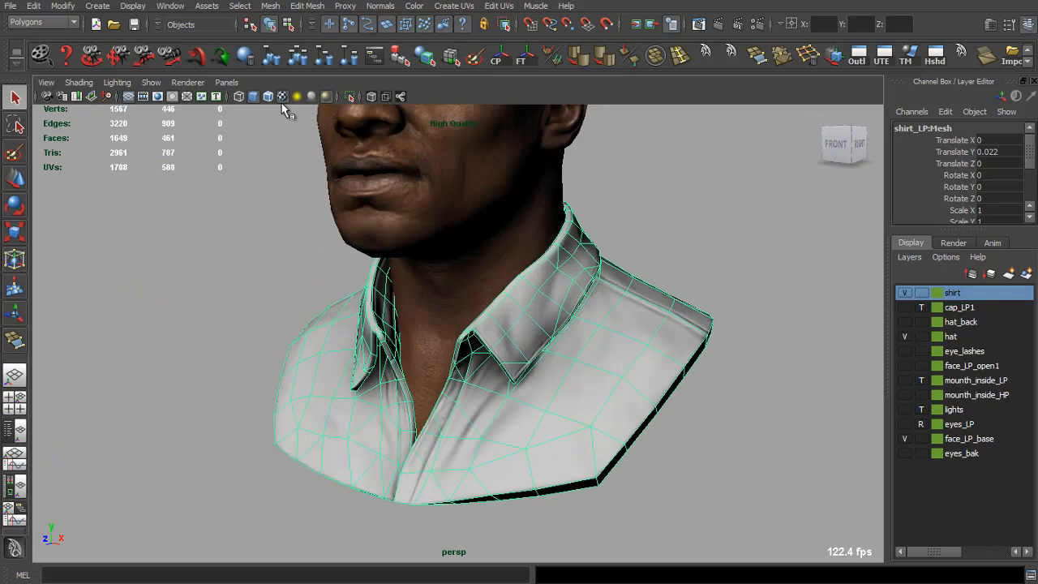
# Step: Select the shirt and open the Attribute Editor showing its shirt_occlusion.psd file texture
pyautogui.click(213, 218)
pyautogui.moveTo(212, 221); pyautogui.dragTo(401, 309)
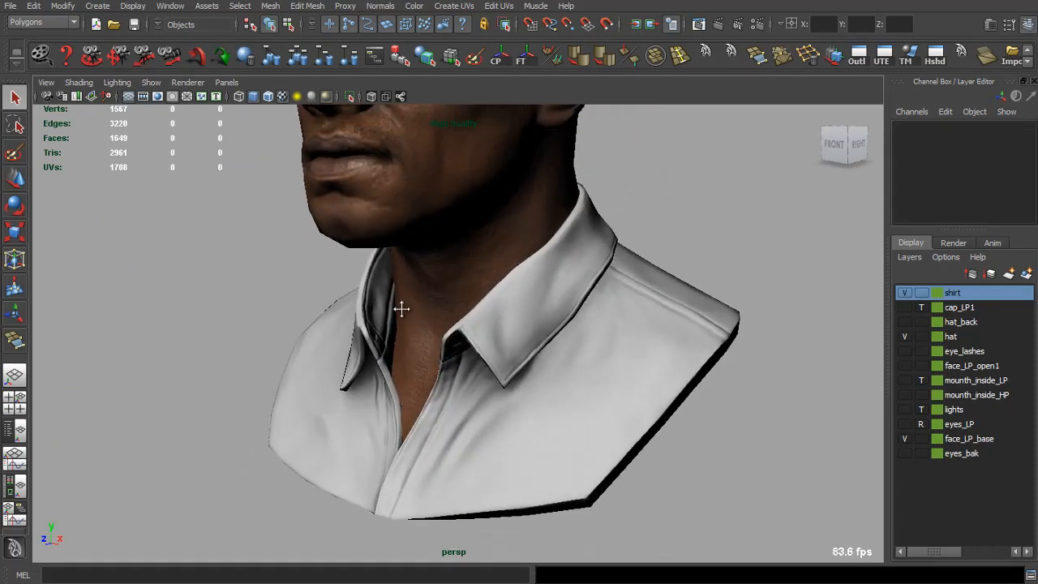
pyautogui.click(401, 309)
pyautogui.hotkey('ctrl', 'a')
pyautogui.click(990, 293)
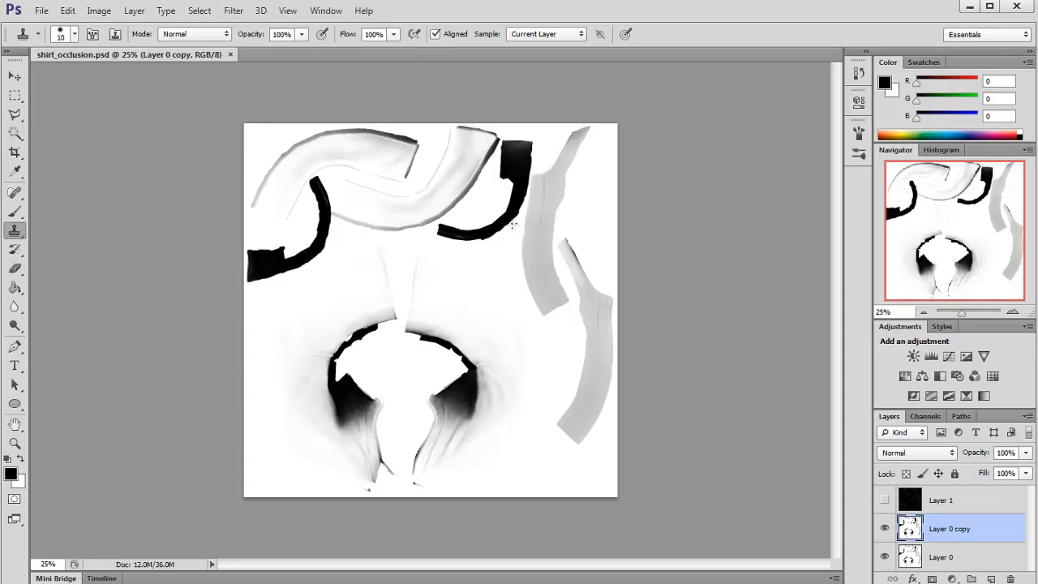
# Step: Toggle the UV wireframe layer on and off, then float and resize the shirt_occlusion.psd document window
pyautogui.click(1011, 312)
pyautogui.click(884, 499)
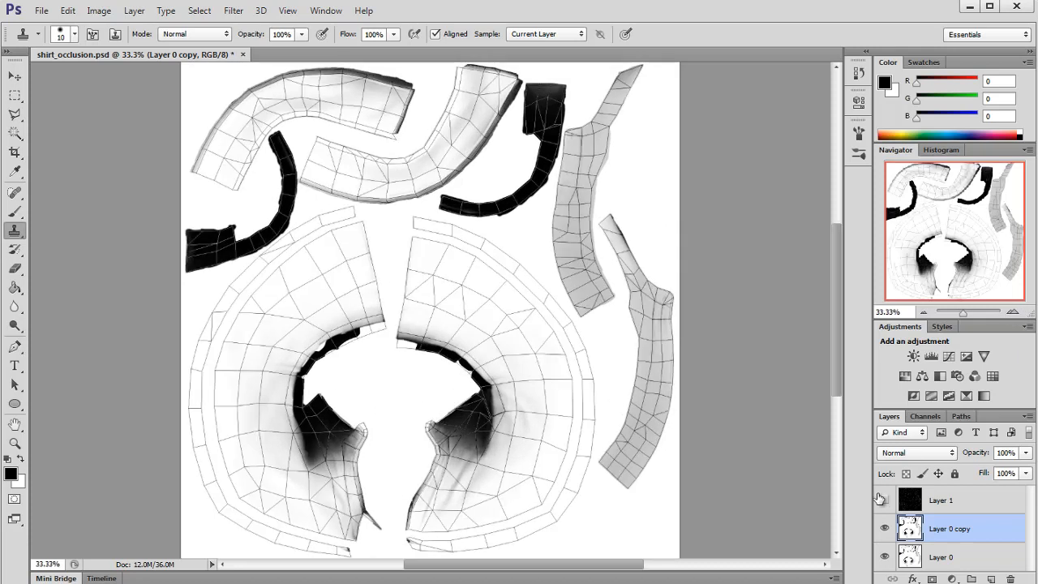
pyautogui.click(883, 500)
pyautogui.moveTo(720, 53); pyautogui.dragTo(470, 72)
pyautogui.moveTo(404, 69); pyautogui.dragTo(428, 64)
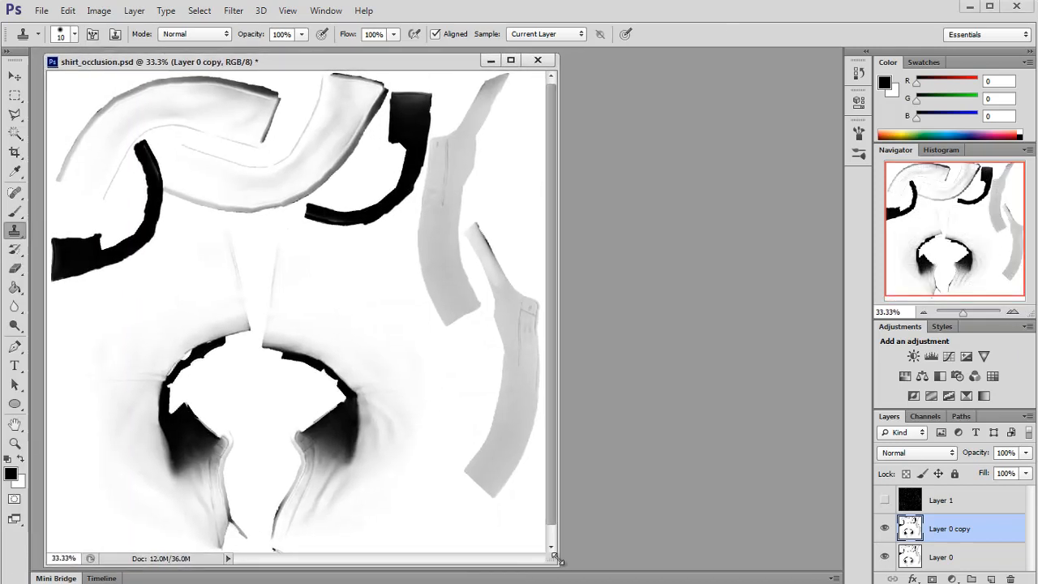
pyautogui.moveTo(549, 559); pyautogui.dragTo(567, 556)
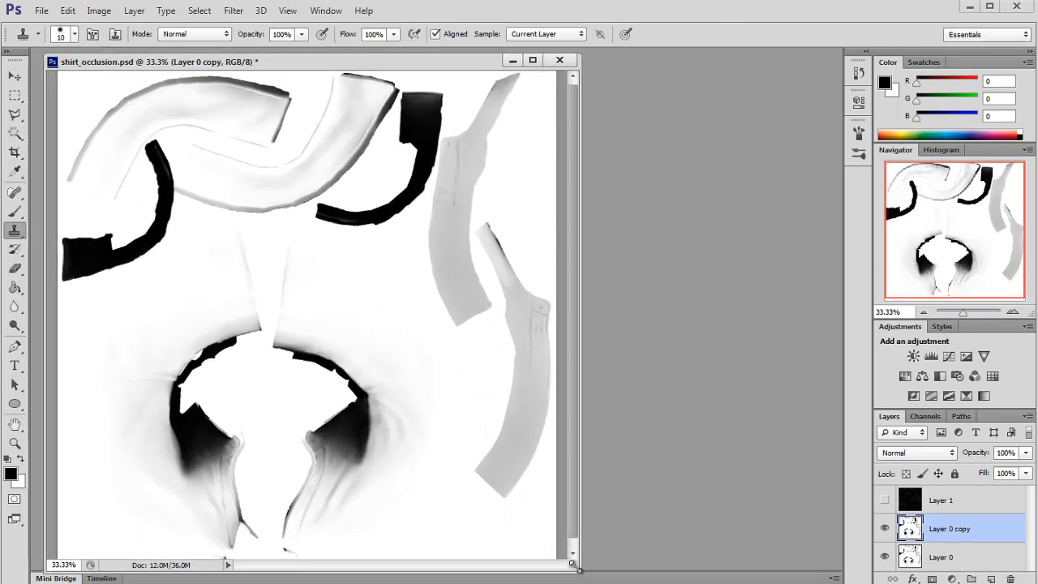
# Step: Switch to Maya and review the textured head and shirt, closing the Attribute Editor
pyautogui.hotkey('alt', 'Tab')
pyautogui.moveTo(531, 300); pyautogui.dragTo(592, 230)
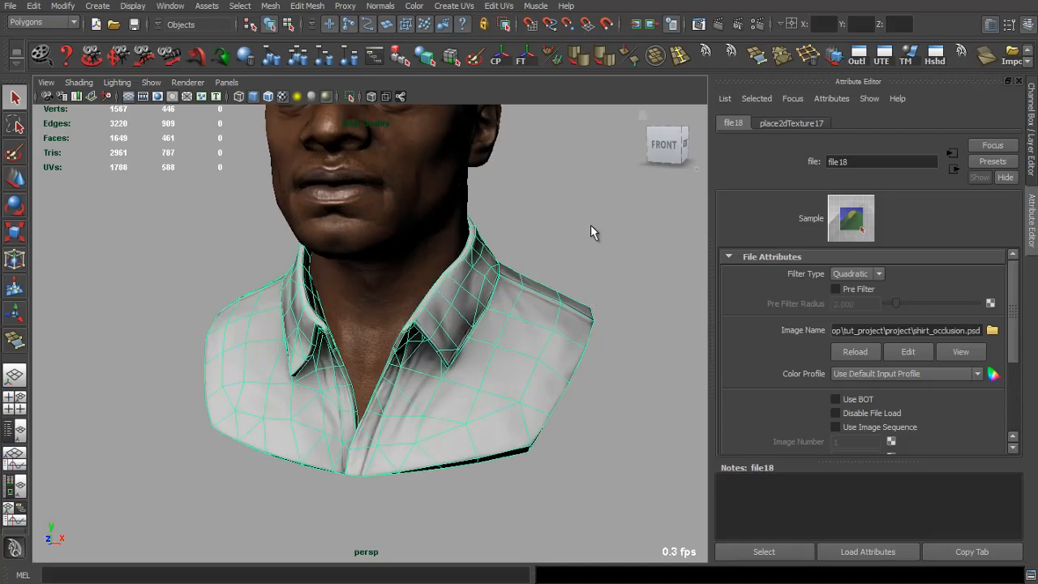
pyautogui.click(592, 231)
pyautogui.moveTo(480, 255); pyautogui.dragTo(545, 325)
pyautogui.click(1018, 81)
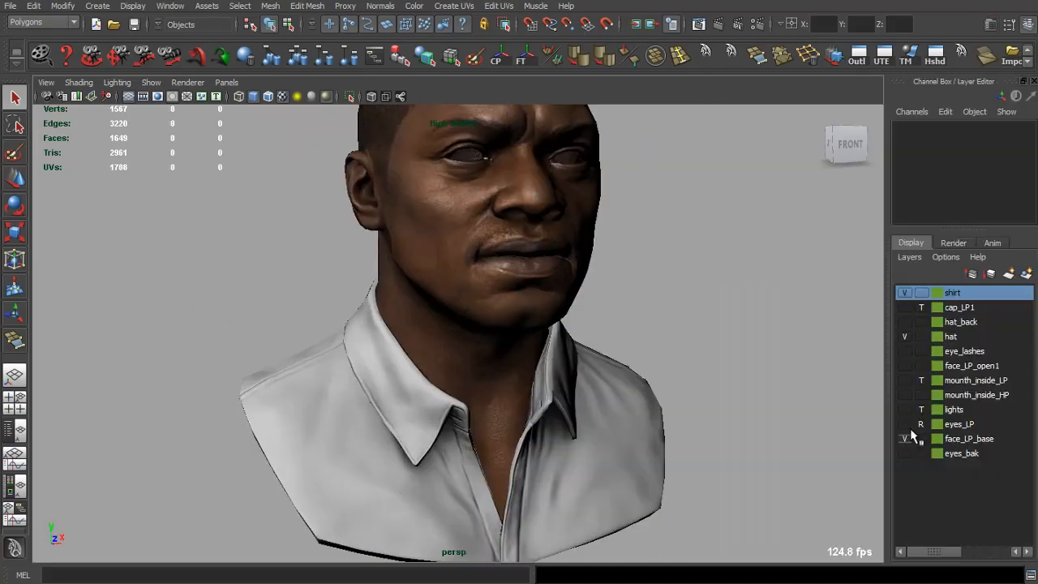
pyautogui.click(902, 355)
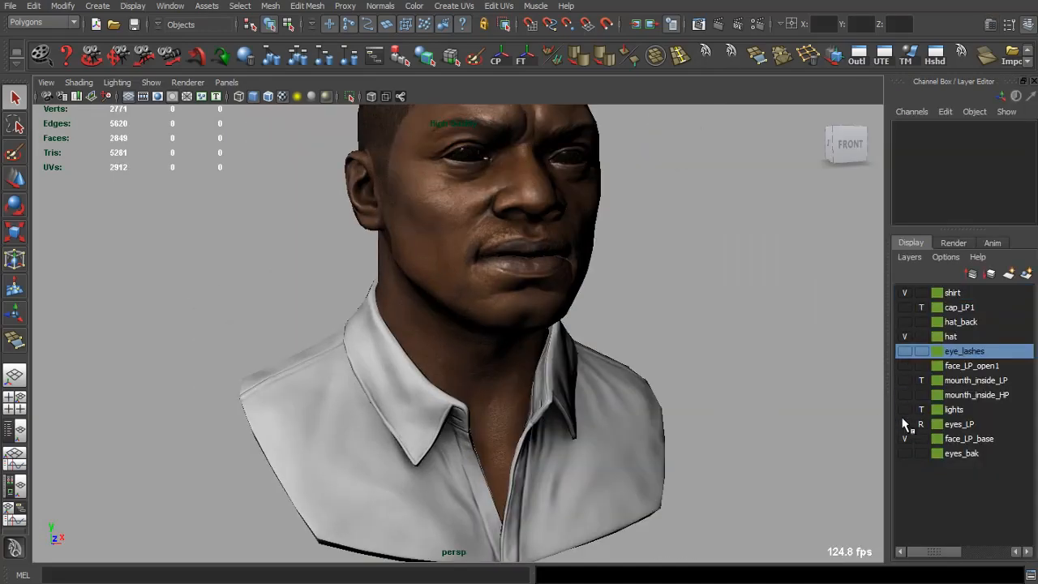
# Step: Open the shirt's material attributes and copy the file18 texture tab into a floating window
pyautogui.moveTo(714, 275); pyautogui.dragTo(678, 266)
pyautogui.scroll(5, 678, 266)
pyautogui.scroll(-5, 697, 235)
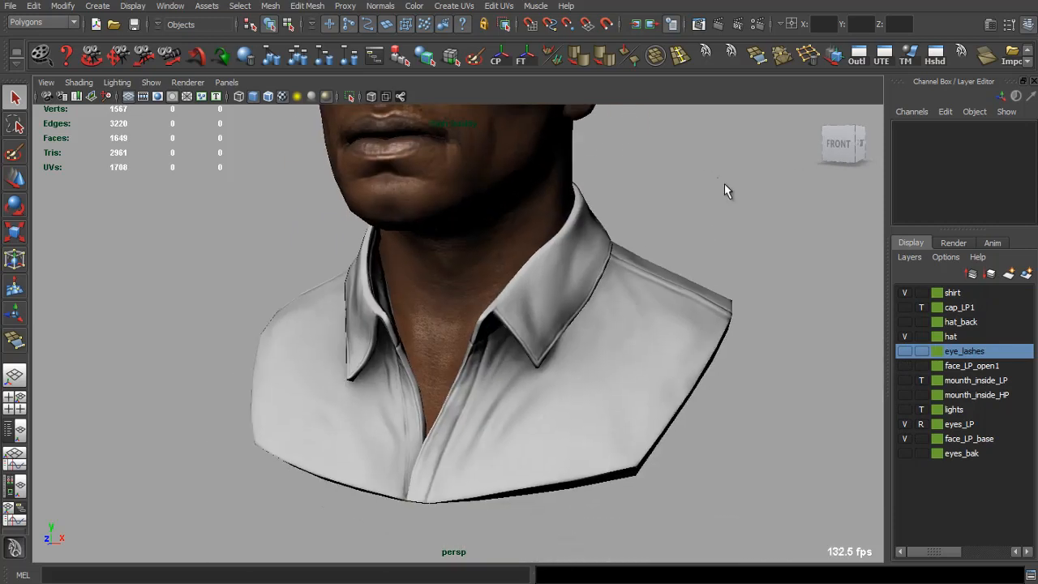
pyautogui.moveTo(725, 186); pyautogui.dragTo(684, 301)
pyautogui.rightClick(689, 300)
pyautogui.click(701, 502)
pyautogui.click(989, 290)
pyautogui.click(972, 551)
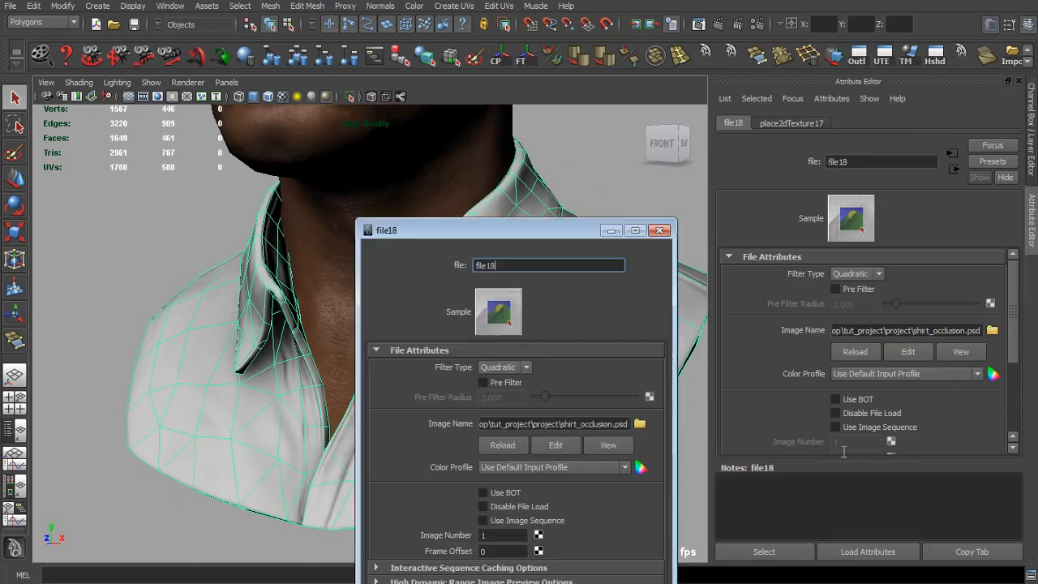
# Step: Move the floating file18 window aside and close the Attribute Editor
pyautogui.moveTo(551, 229); pyautogui.dragTo(979, 343)
pyautogui.click(1031, 130)
pyautogui.scroll(-3, 930, 448)
pyautogui.click(798, 182)
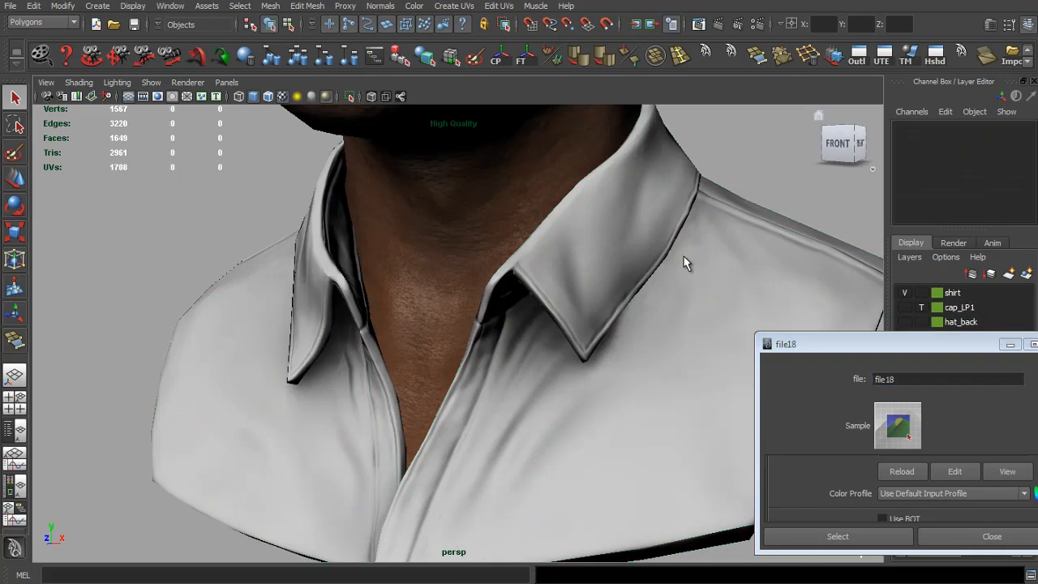
pyautogui.moveTo(685, 262); pyautogui.dragTo(579, 298)
# Step: Open the FabricPlain0048_2_S (1).jpg fabric texture to preview it
pyautogui.hotkey('alt', 'Tab')
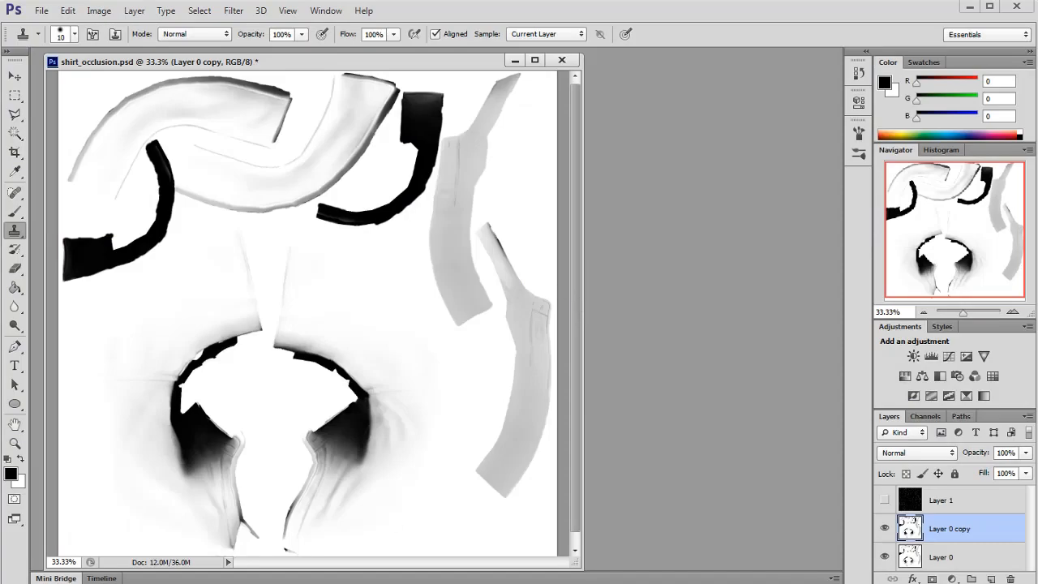
pyautogui.hotkey('alt', 'Tab')
pyautogui.doubleClick(525, 255)
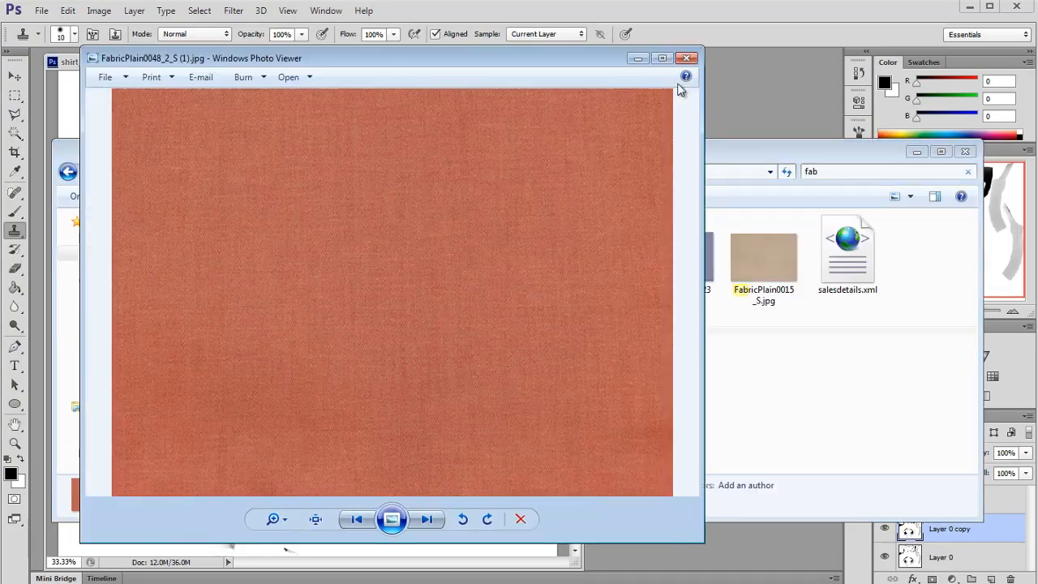
# Step: Open the fabric texture in Photoshop and arrange its window beside the occlusion document
pyautogui.click(686, 59)
pyautogui.moveTo(544, 239); pyautogui.dragTo(650, 126)
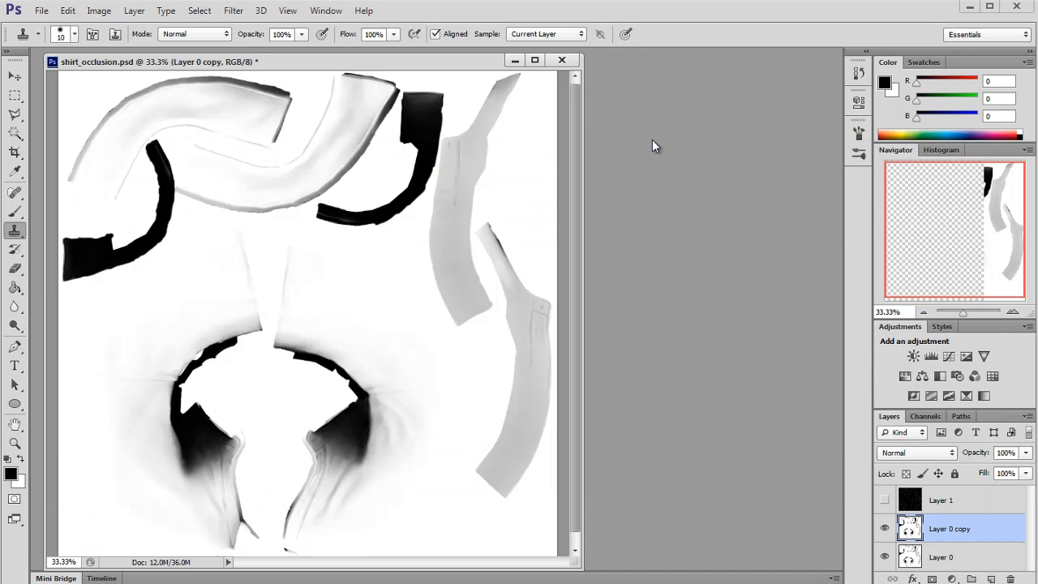
pyautogui.moveTo(629, 56); pyautogui.dragTo(483, 59)
pyautogui.moveTo(656, 508); pyautogui.dragTo(680, 515)
pyautogui.click(581, 549)
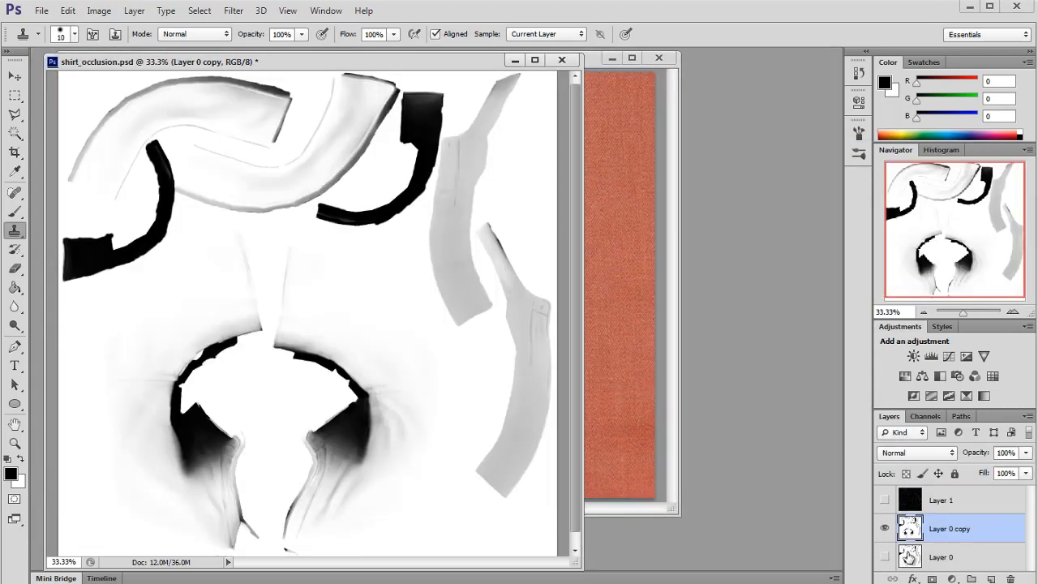
# Step: Add a new empty layer and place it beneath Layer 0 copy
pyautogui.click(946, 451)
pyautogui.press('Escape')
pyautogui.click(991, 578)
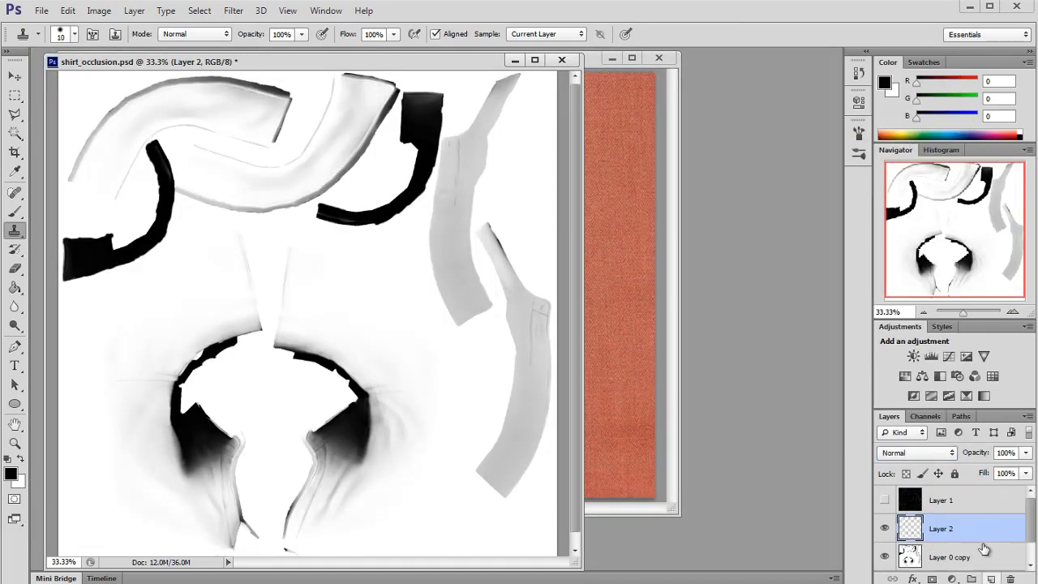
pyautogui.moveTo(970, 407); pyautogui.dragTo(968, 213)
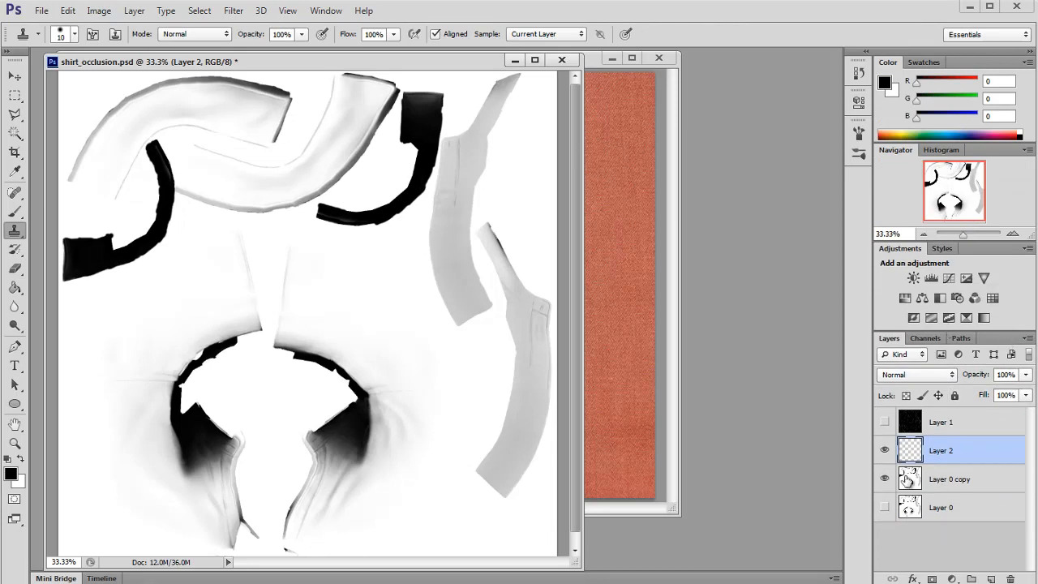
pyautogui.click(936, 479)
pyautogui.hotkey('ctrl', 'shift', 'alt', 'n')
pyautogui.hotkey('ctrl', 'z')
pyautogui.hotkey('ctrl', ']')
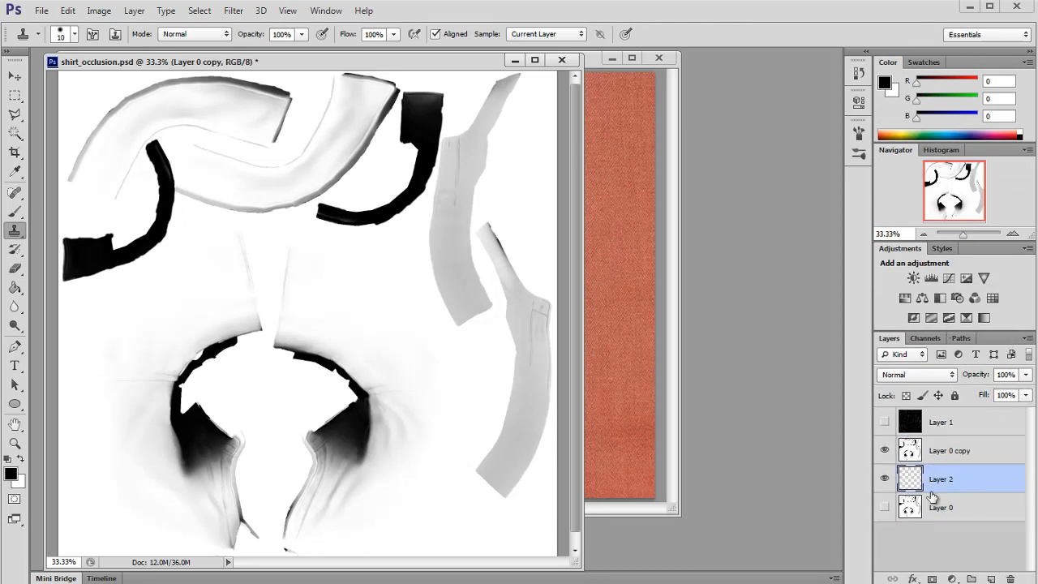
# Step: Fill Layer 2 with grey #9a9a9a sampled from the occlusion map using the Paint Bucket
pyautogui.click(14, 288)
pyautogui.click(11, 474)
pyautogui.click(488, 239)
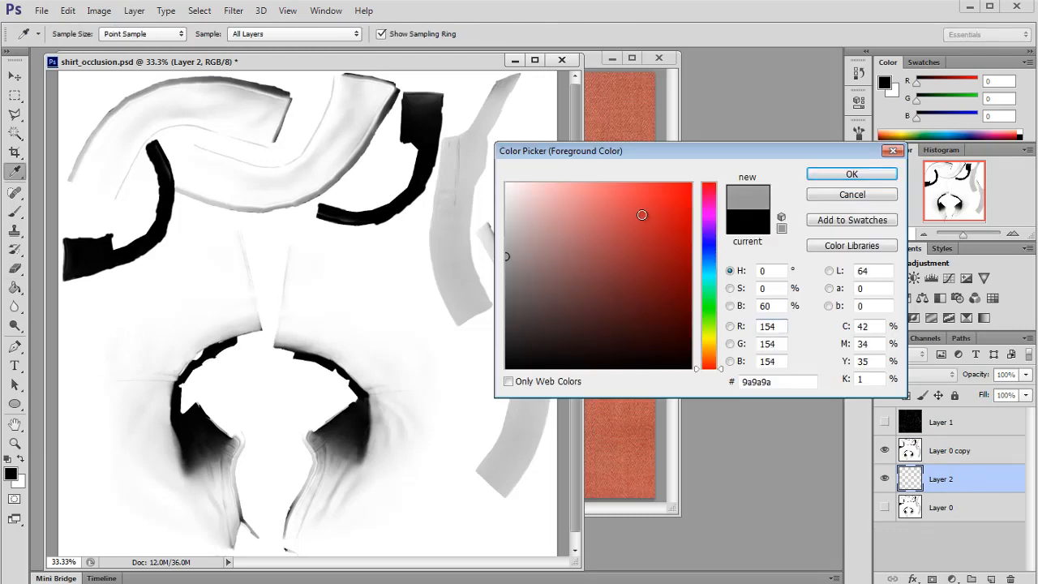
pyautogui.click(842, 177)
pyautogui.click(373, 262)
# Step: Set Layer 0 copy's blend mode to Multiply and its opacity to 80%
pyautogui.click(957, 450)
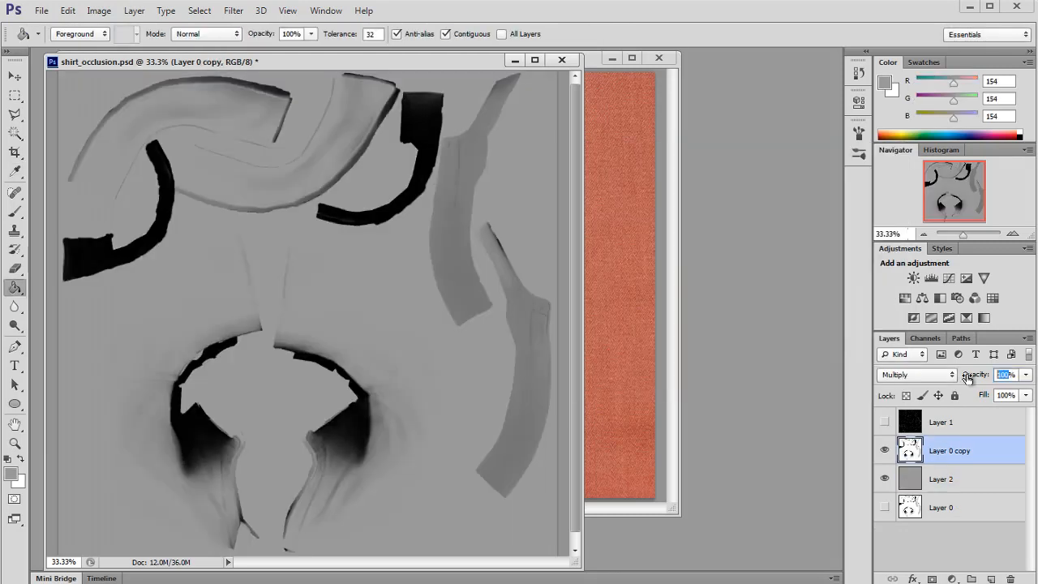
pyautogui.moveTo(968, 378); pyautogui.dragTo(957, 378)
pyautogui.click(918, 480)
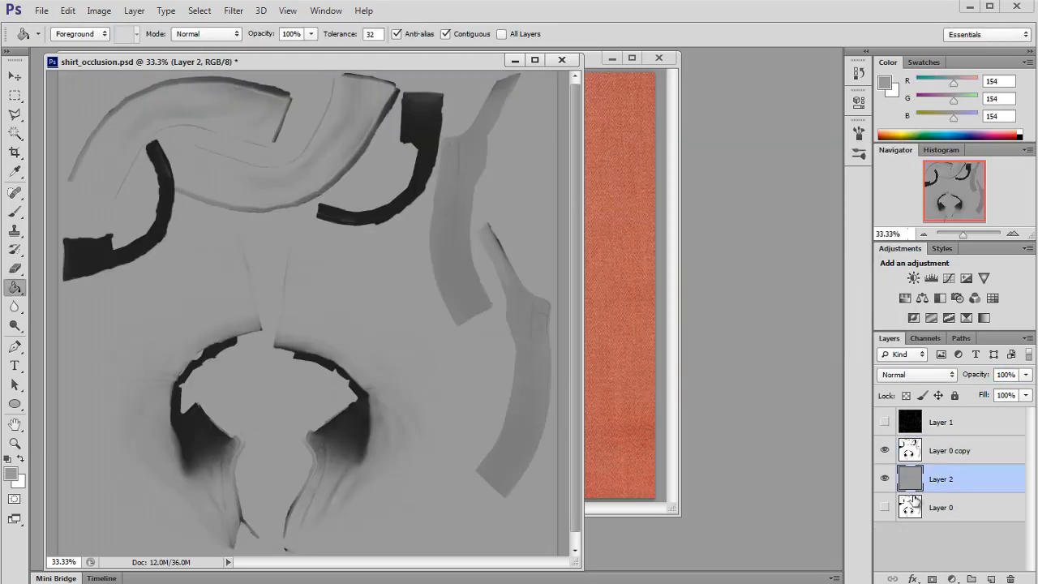
# Step: Rename Layer 0 copy to ao
pyautogui.doubleClick(943, 451)
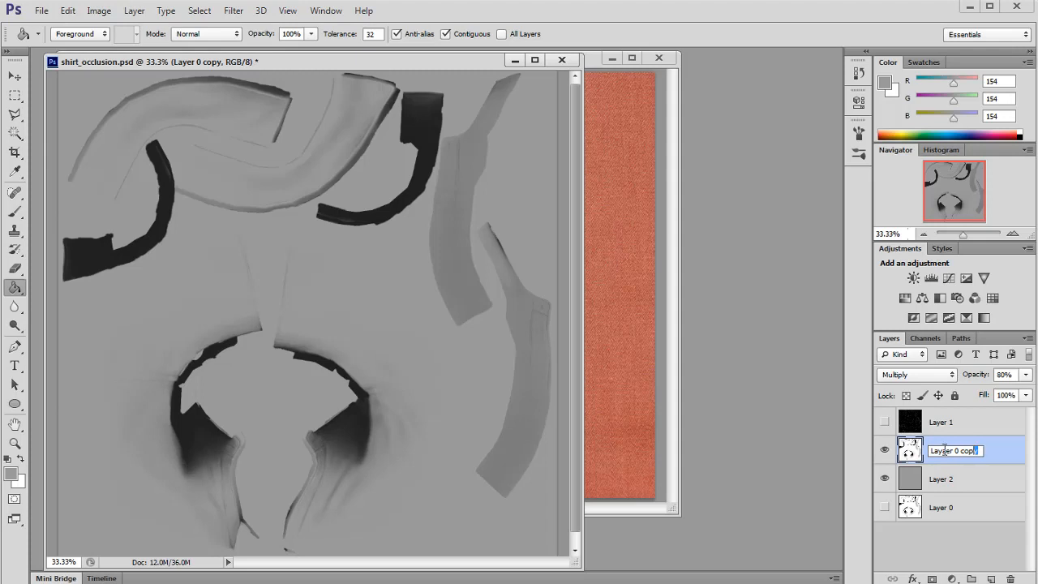
pyautogui.write('ao')
pyautogui.click(918, 485)
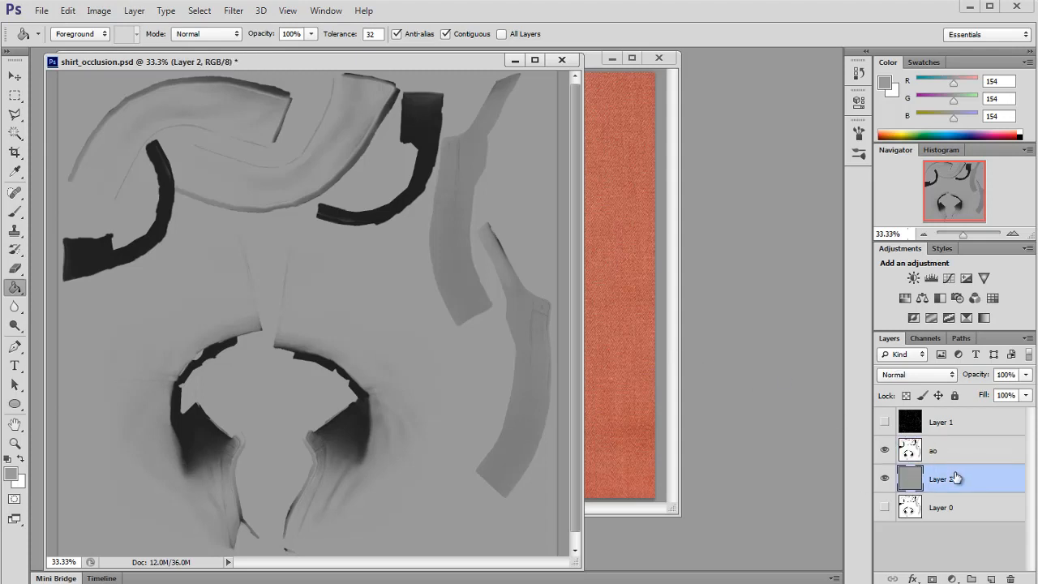
# Step: Group the ao layer with Layer 0 and name the group ao
pyautogui.click(965, 506)
pyautogui.keyDown('ctrl'); pyautogui.click(937, 451); pyautogui.keyUp('ctrl')
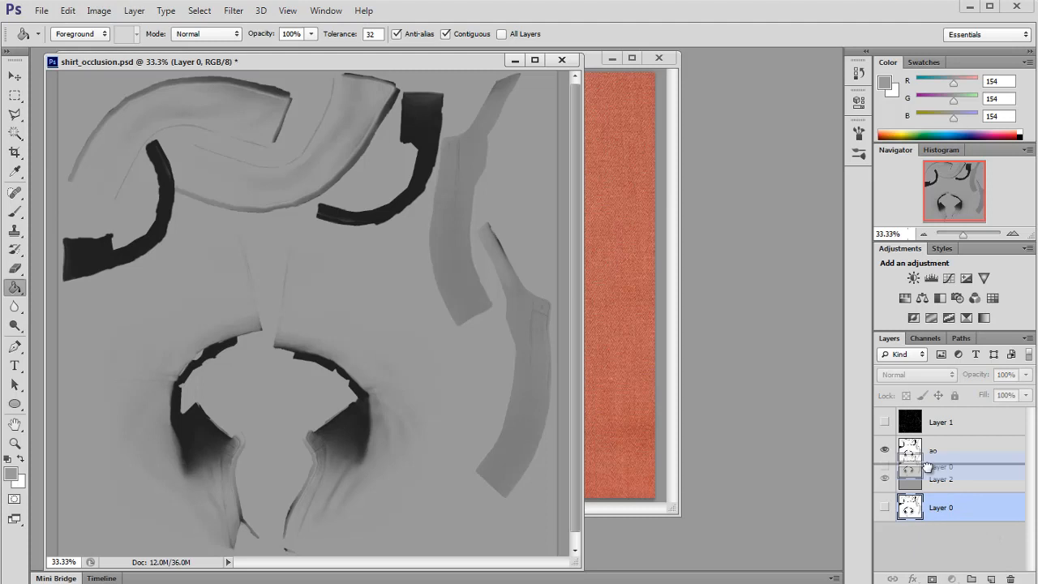
pyautogui.hotkey('ctrl', 'g')
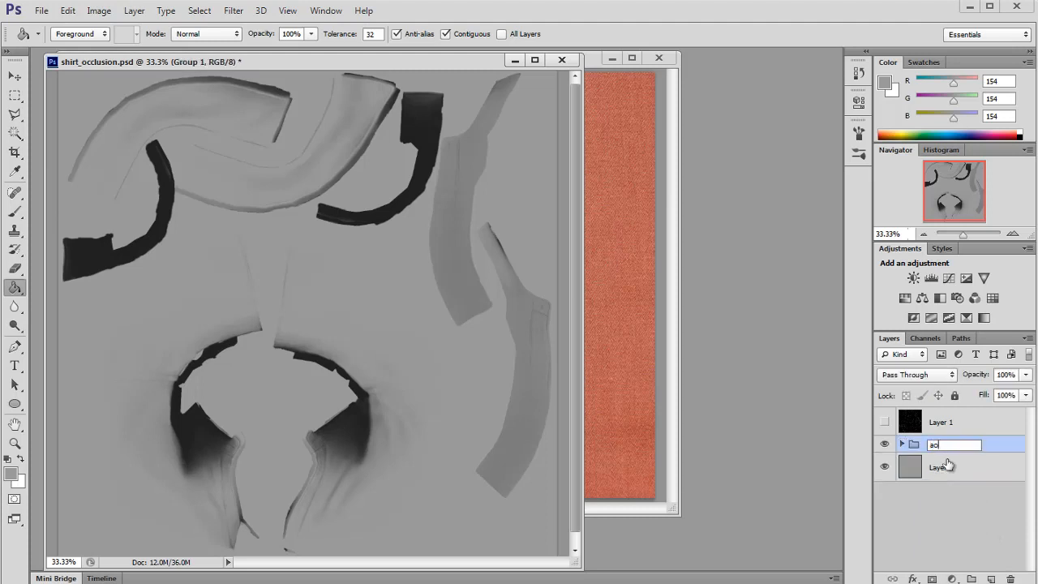
pyautogui.write('ao')
pyautogui.click(947, 463)
# Step: Create a new layer group holding one new empty layer above Layer 2
pyautogui.click(991, 578)
pyautogui.click(970, 578)
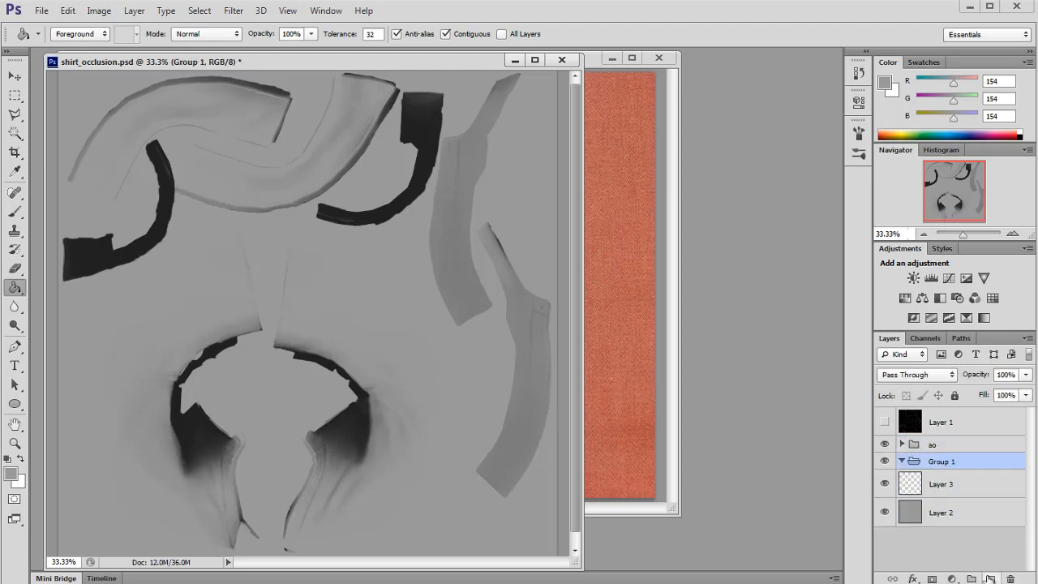
pyautogui.click(991, 578)
pyautogui.click(932, 512)
pyautogui.click(1010, 578)
pyautogui.click(941, 486)
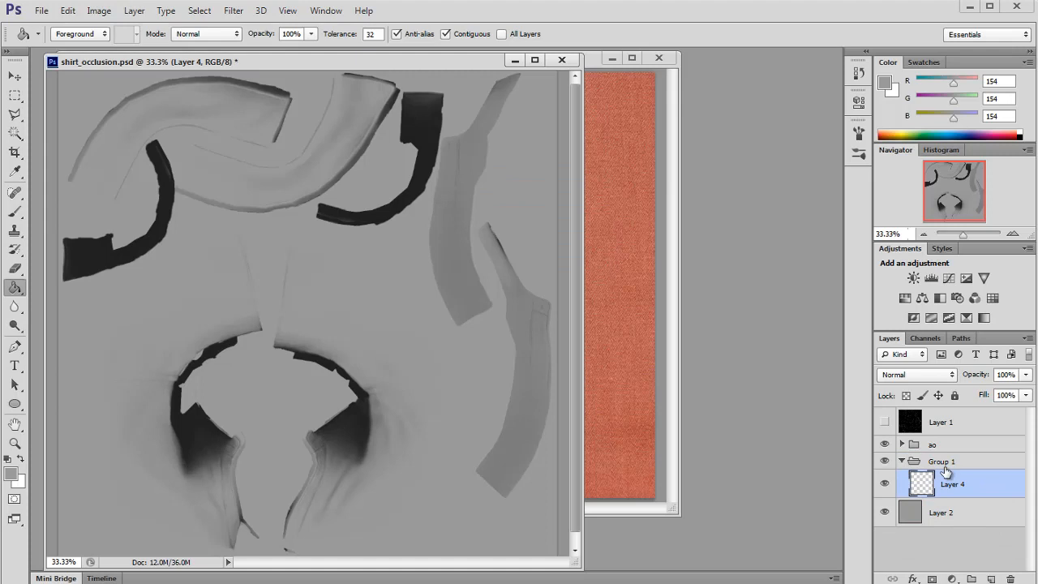
# Step: Rename the new group to fabric
pyautogui.doubleClick(946, 465)
pyautogui.write('fabric')
pyautogui.click(952, 484)
# Step: Copy the whole fabric texture and paste it into the empty layer in the fabric group
pyautogui.click(593, 61)
pyautogui.hotkey('ctrl', 'a')
pyautogui.hotkey('ctrl', 'c')
pyautogui.click(535, 535)
pyautogui.hotkey('ctrl', 'v')
pyautogui.moveTo(581, 563); pyautogui.dragTo(712, 561)
# Step: Move the pasted fabric texture down over the front shirt panel area
pyautogui.click(15, 76)
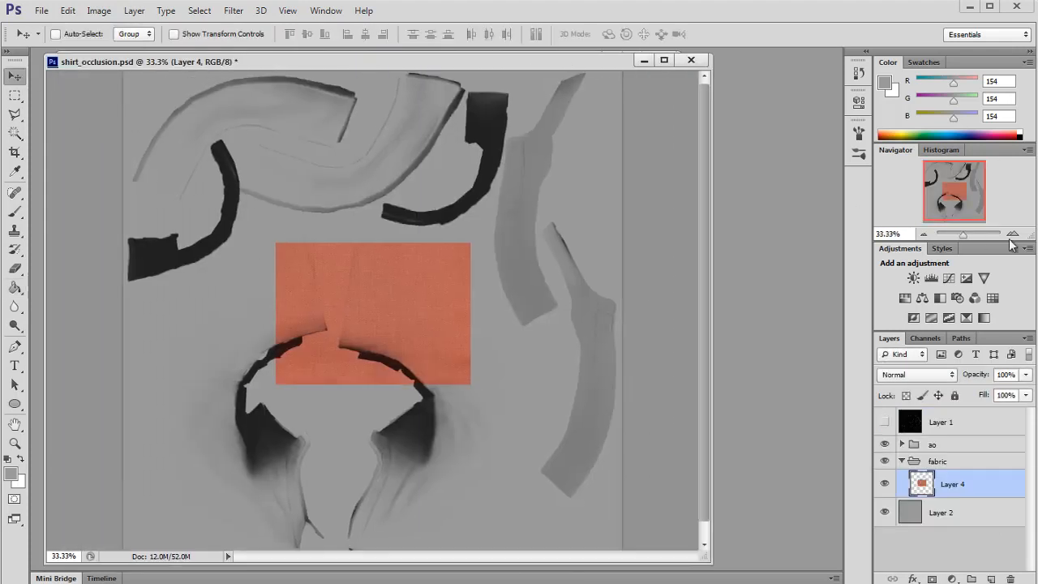
pyautogui.doubleClick(1012, 235)
pyautogui.moveTo(936, 185); pyautogui.dragTo(940, 198)
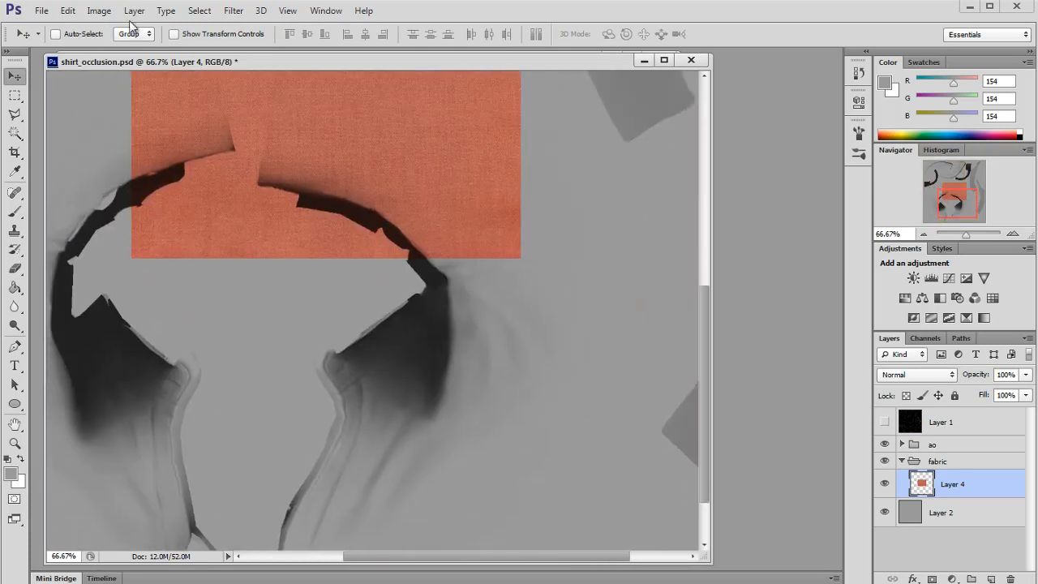
pyautogui.moveTo(337, 186); pyautogui.dragTo(425, 531)
pyautogui.moveTo(959, 209); pyautogui.dragTo(957, 214)
pyautogui.moveTo(467, 384); pyautogui.dragTo(502, 401)
pyautogui.click(1013, 236)
pyautogui.moveTo(958, 205); pyautogui.dragTo(968, 235)
pyautogui.moveTo(955, 205); pyautogui.dragTo(956, 212)
pyautogui.moveTo(481, 282); pyautogui.dragTo(475, 288)
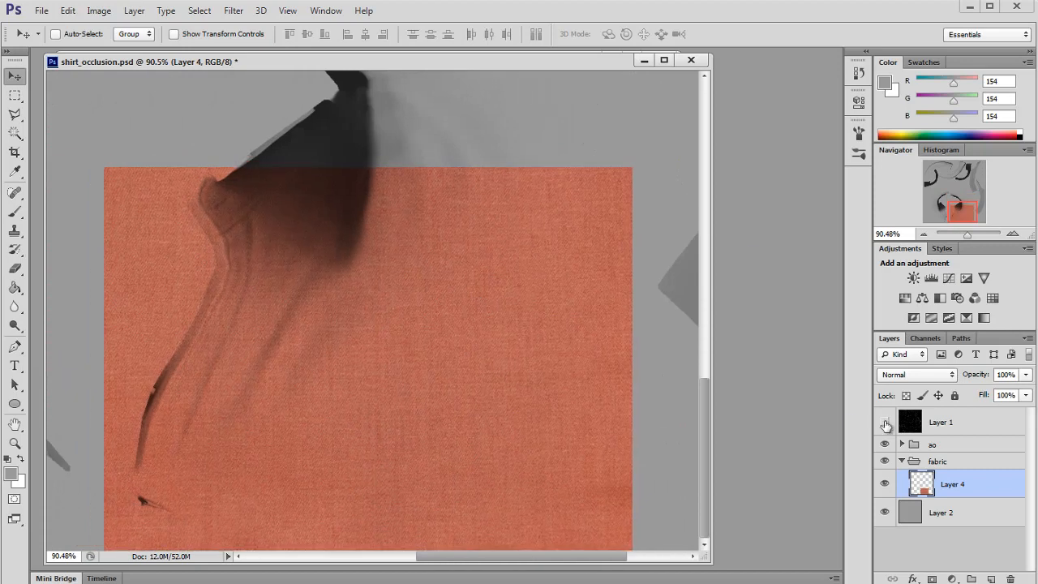
# Step: Show the wireframe Layer 1 and rotate and stretch the fabric with Free Transform to fit the front panel
pyautogui.click(885, 422)
pyautogui.moveTo(437, 319); pyautogui.dragTo(440, 291)
pyautogui.hotkey('ctrl', 't')
pyautogui.moveTo(662, 353); pyautogui.dragTo(660, 410)
pyautogui.moveTo(536, 353); pyautogui.dragTo(536, 389)
pyautogui.press('Return')
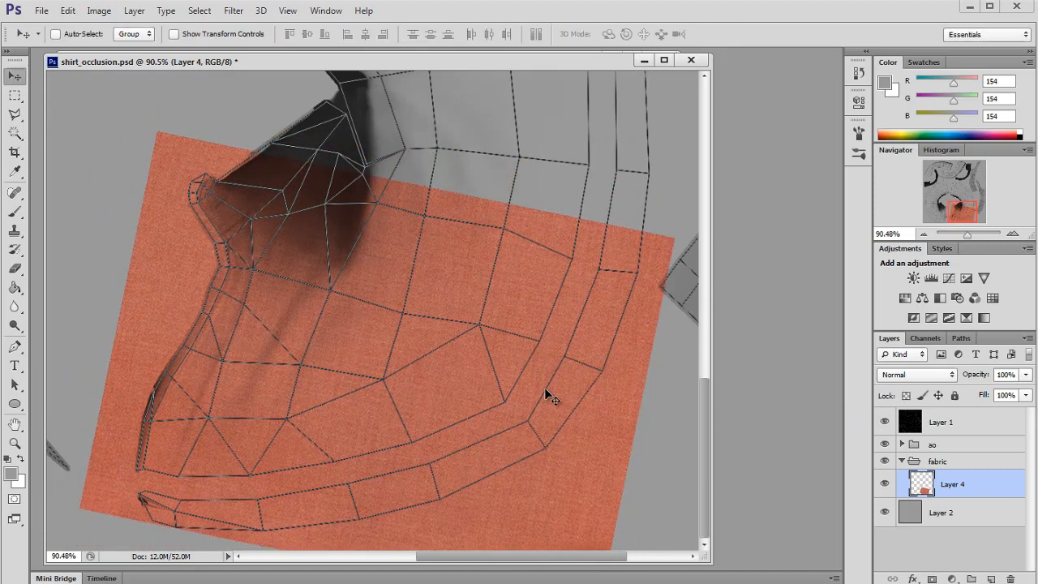
# Step: Duplicate the fabric layer and move the copy up over the upper part of the panel
pyautogui.hotkey('ctrl', 'j')
pyautogui.moveTo(445, 323); pyautogui.dragTo(538, 123)
pyautogui.scroll(3, 424, 273)
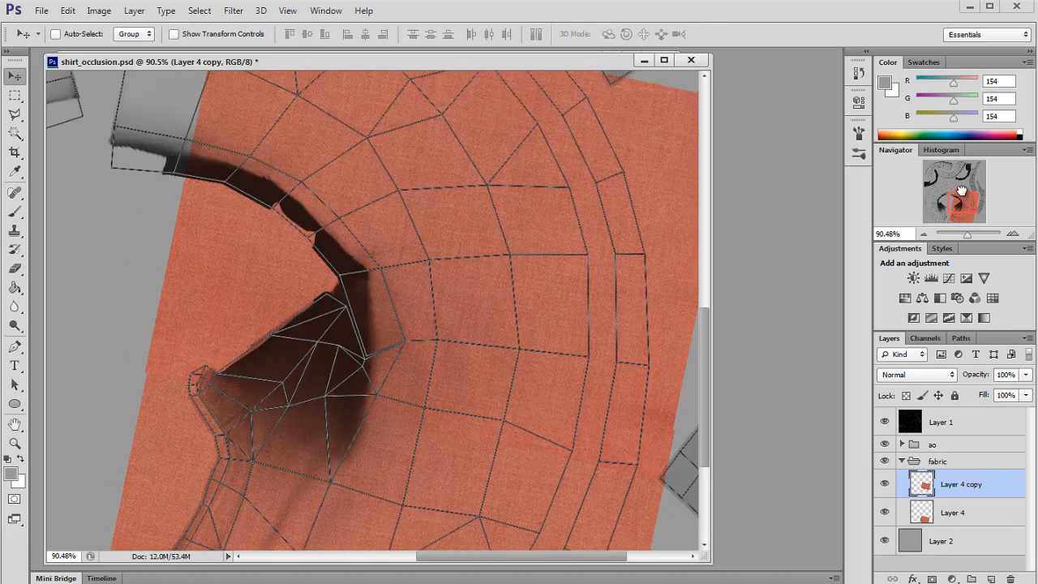
# Step: Flip the fabric copy with Free Transform and move it up over the upper part of the shirt panel
pyautogui.hotkey('ctrl', 't')
pyautogui.rightClick(401, 261)
pyautogui.click(480, 479)
pyautogui.press('Return')
pyautogui.moveTo(481, 479); pyautogui.dragTo(590, 277)
# Step: Stretch the fabric copy downward with Free Transform and nudge it to cover the upper panel
pyautogui.hotkey('ctrl', 't')
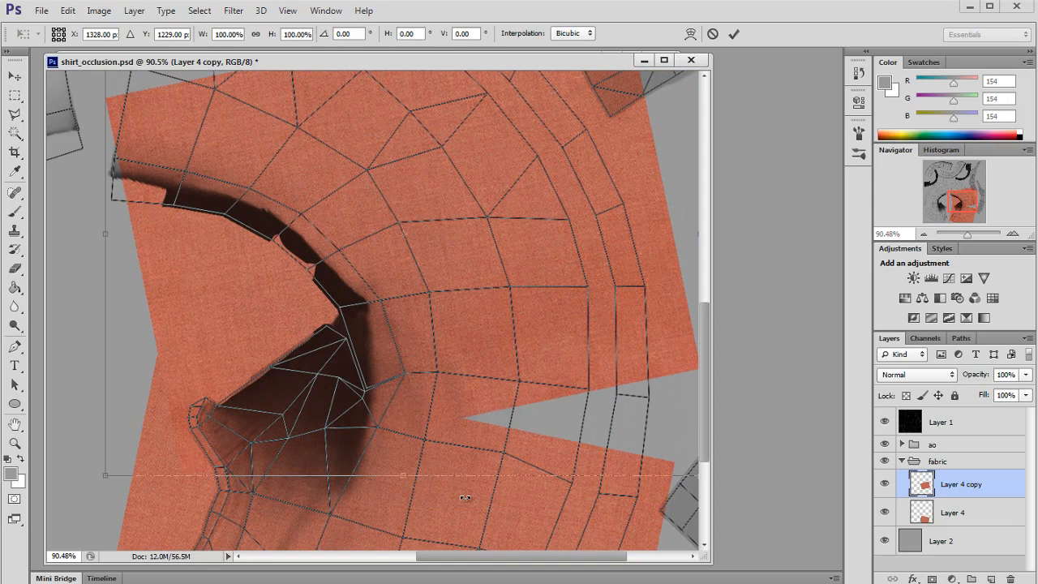
pyautogui.moveTo(465, 497); pyautogui.dragTo(390, 481)
pyautogui.press('Return')
pyautogui.moveTo(479, 279)
pyautogui.mouseDown()
pyautogui.moveTo(470, 261)
pyautogui.moveTo(481, 263)
pyautogui.mouseUp()
pyautogui.scroll(4, 503, 308)
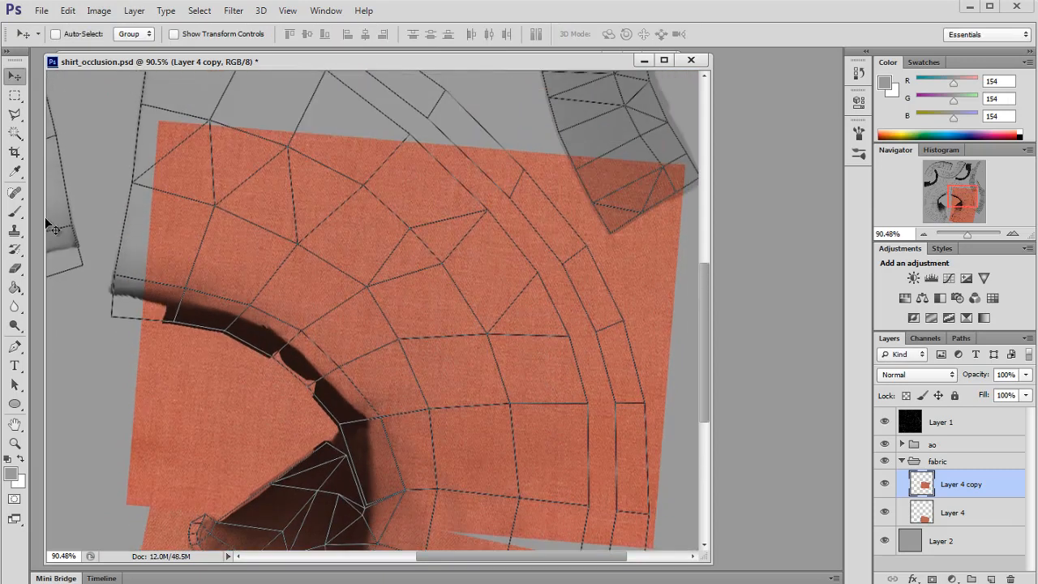
# Step: Clone-stamp fabric texture to fill the empty areas along the upper panel's top edge
pyautogui.click(15, 230)
pyautogui.scroll(3, 271, 268)
pyautogui.keyDown('alt'); pyautogui.click(408, 261); pyautogui.keyUp('alt')
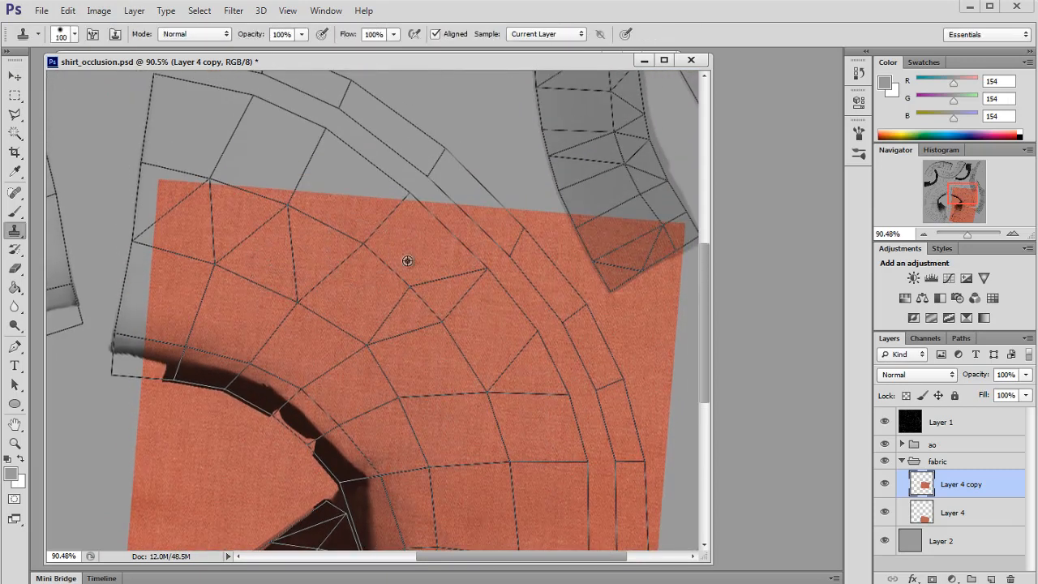
pyautogui.moveTo(400, 207); pyautogui.dragTo(428, 208)
pyautogui.moveTo(324, 154); pyautogui.dragTo(275, 129)
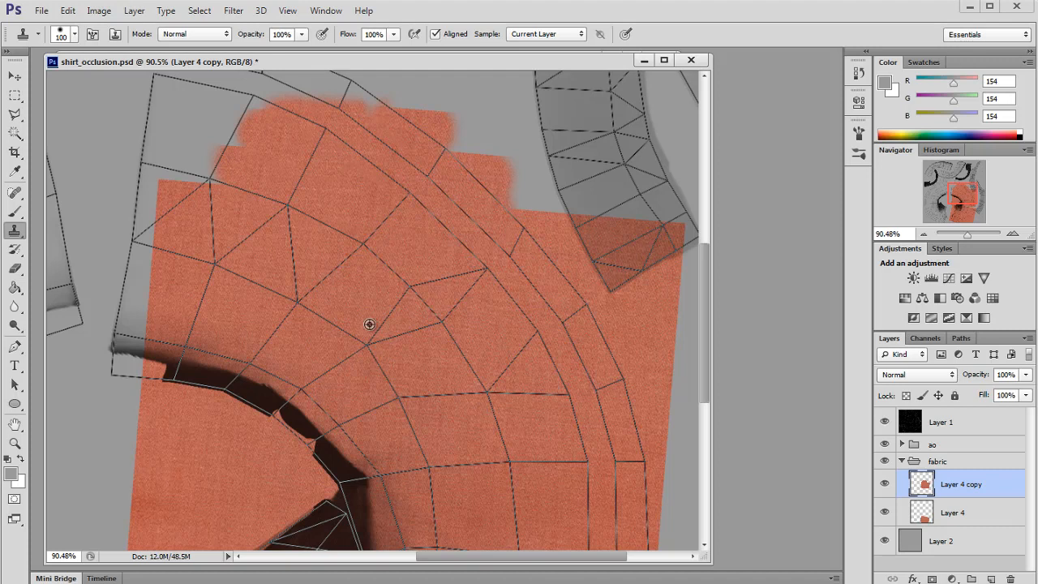
pyautogui.keyDown('alt'); pyautogui.click(370, 325); pyautogui.keyUp('alt')
pyautogui.moveTo(212, 146); pyautogui.dragTo(143, 194)
pyautogui.moveTo(171, 247)
pyautogui.mouseDown()
pyautogui.moveTo(142, 287)
pyautogui.moveTo(125, 347)
pyautogui.mouseUp()
# Step: Clone-stamp fabric texture over the remaining gaps in the panel, including the notch near the right edge
pyautogui.scroll(1, 355, 354)
pyautogui.scroll(1, 355, 355)
pyautogui.keyDown('alt'); pyautogui.click(355, 355); pyautogui.keyUp('alt')
pyautogui.moveTo(170, 158)
pyautogui.mouseDown()
pyautogui.moveTo(199, 156)
pyautogui.moveTo(172, 96)
pyautogui.moveTo(390, 193)
pyautogui.moveTo(425, 232)
pyautogui.moveTo(370, 172)
pyautogui.moveTo(420, 199)
pyautogui.moveTo(528, 336)
pyautogui.mouseUp()
pyautogui.scroll(-10, 510, 301)
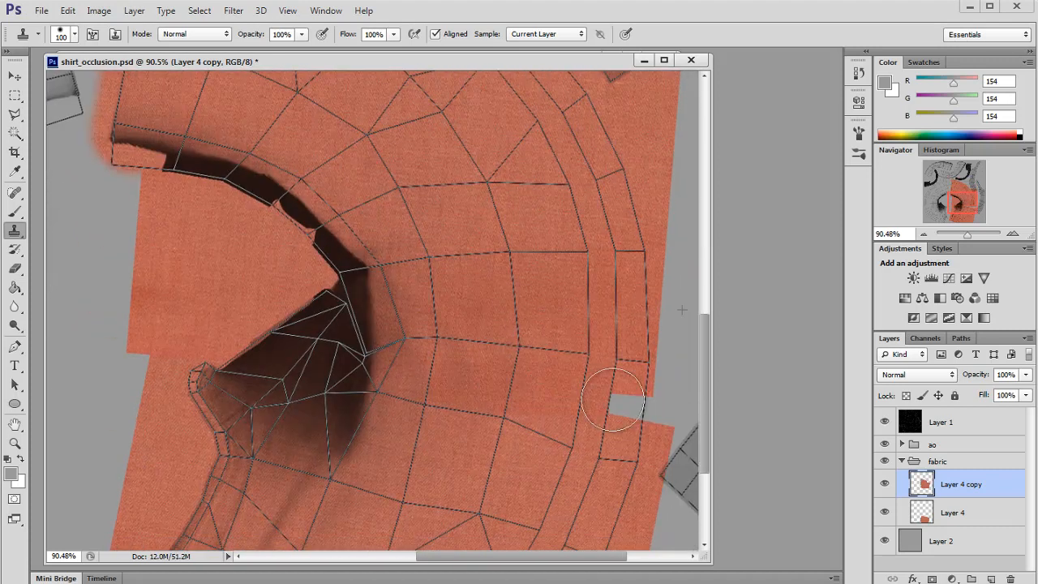
pyautogui.keyDown('alt'); pyautogui.click(596, 369); pyautogui.keyUp('alt')
pyautogui.moveTo(628, 391)
pyautogui.mouseDown()
pyautogui.moveTo(621, 417)
pyautogui.moveTo(635, 412)
pyautogui.moveTo(613, 412)
pyautogui.moveTo(636, 452)
pyautogui.mouseUp()
pyautogui.keyDown('alt'); pyautogui.click(537, 332); pyautogui.keyUp('alt')
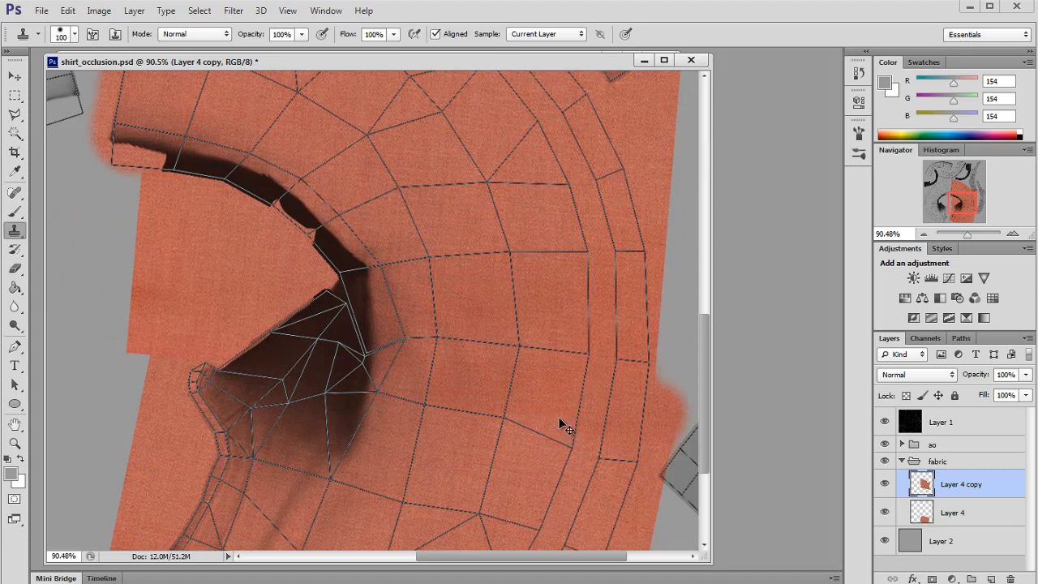
# Step: Merge the fabric copy down into Layer 4 and hide the wireframe layer
pyautogui.hotkey('ctrl', 'e')
pyautogui.scroll(-6, 565, 426)
pyautogui.scroll(11, 556, 371)
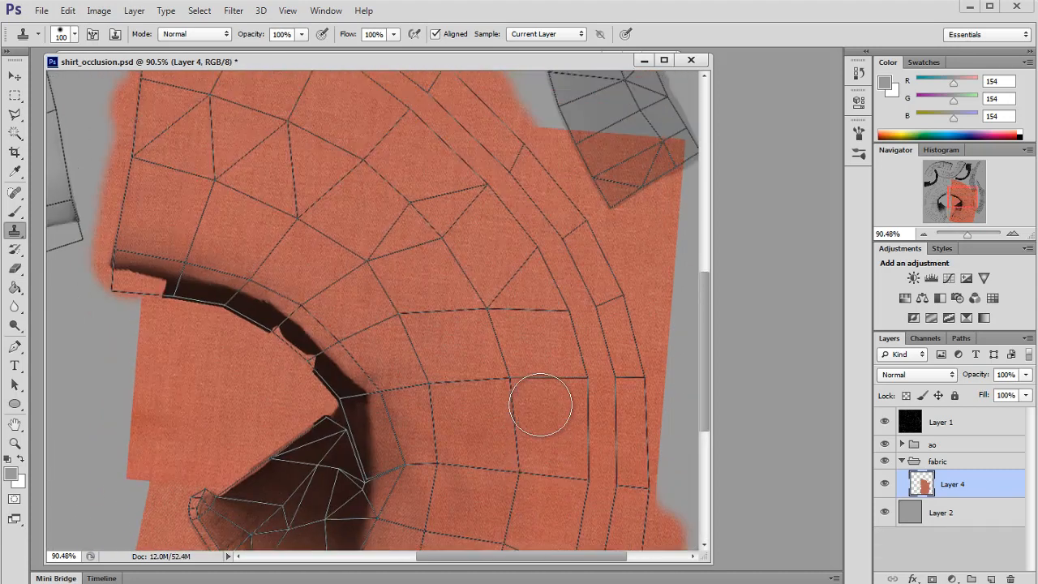
pyautogui.scroll(7, 540, 405)
pyautogui.click(922, 234)
pyautogui.moveTo(957, 194); pyautogui.dragTo(945, 207)
pyautogui.click(884, 427)
# Step: Switch to Maya and examine the fabric texture on the shirt model from several angles
pyautogui.hotkey('alt', 'Tab')
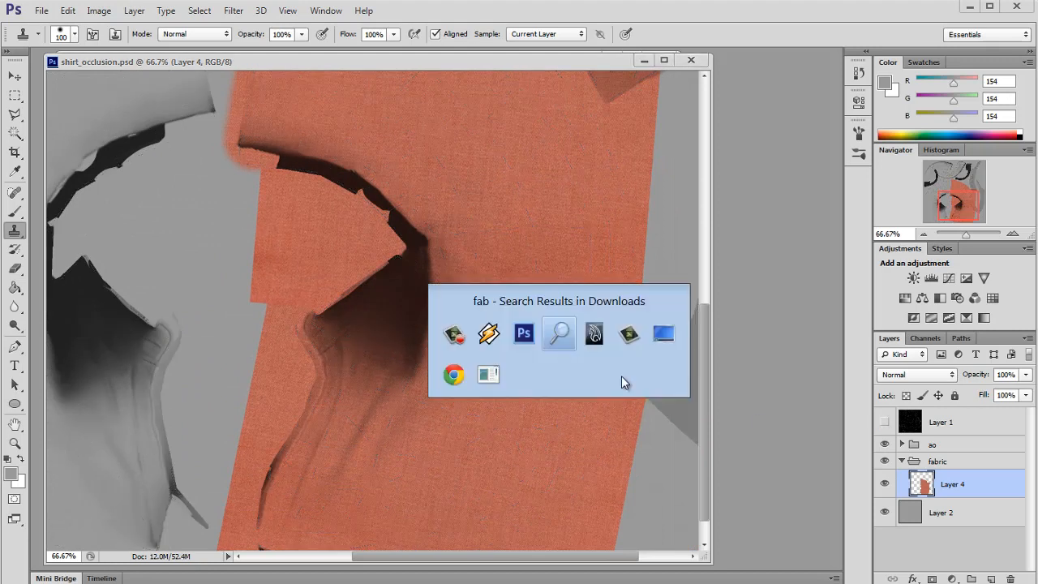
pyautogui.moveTo(640, 395); pyautogui.dragTo(584, 357)
pyautogui.click(187, 82)
pyautogui.click(206, 132)
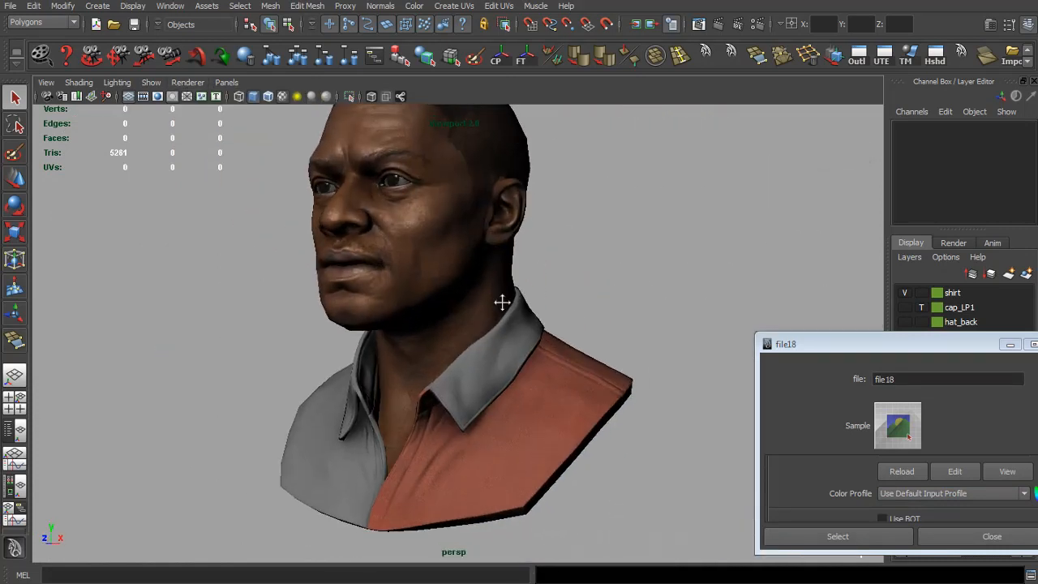
pyautogui.moveTo(503, 301); pyautogui.dragTo(219, 158)
pyautogui.click(187, 82)
pyautogui.click(231, 104)
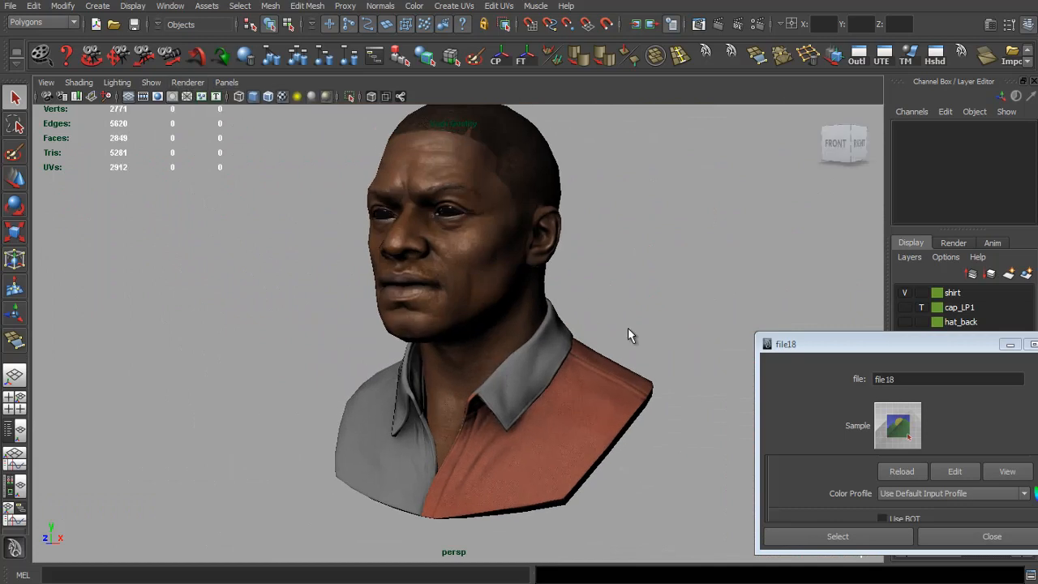
pyautogui.moveTo(636, 346); pyautogui.dragTo(572, 344)
pyautogui.hotkey('alt', 'Tab')
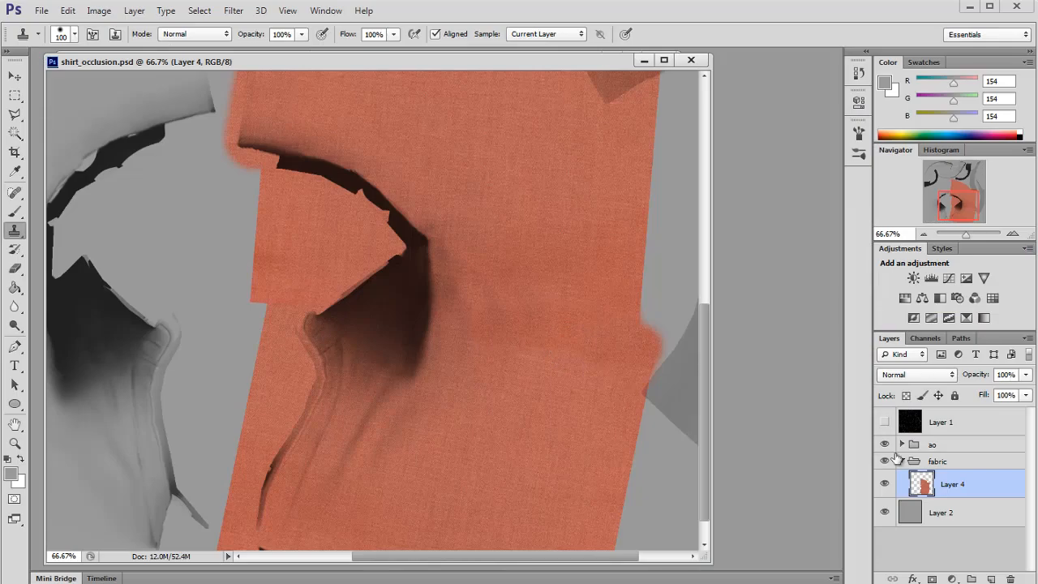
# Step: Set the Clone Stamp opacity to 27% and zoom the view out
pyautogui.click(885, 483)
pyautogui.click(885, 483)
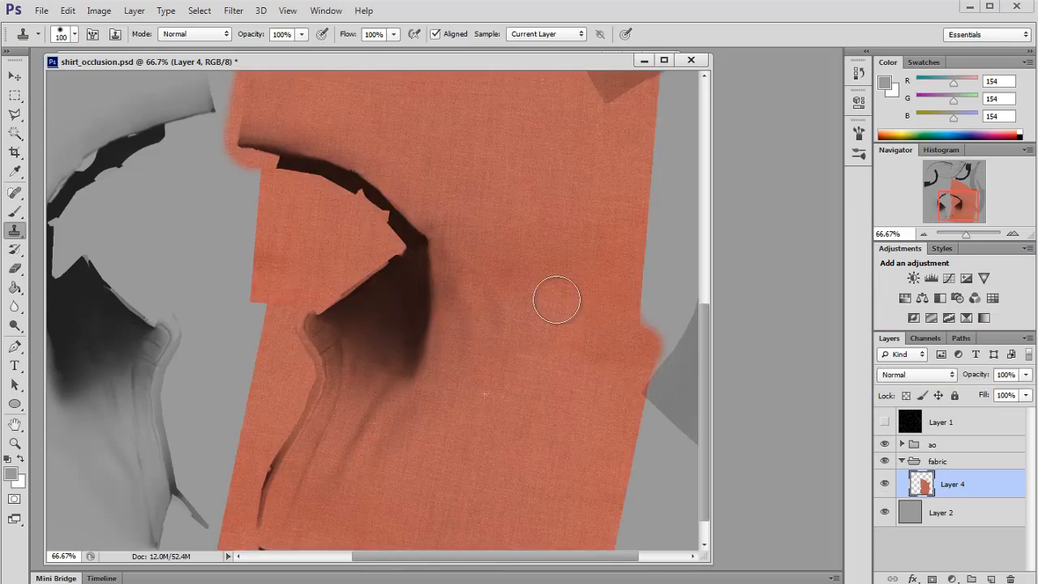
pyautogui.click(301, 34)
pyautogui.moveTo(303, 51); pyautogui.dragTo(247, 50)
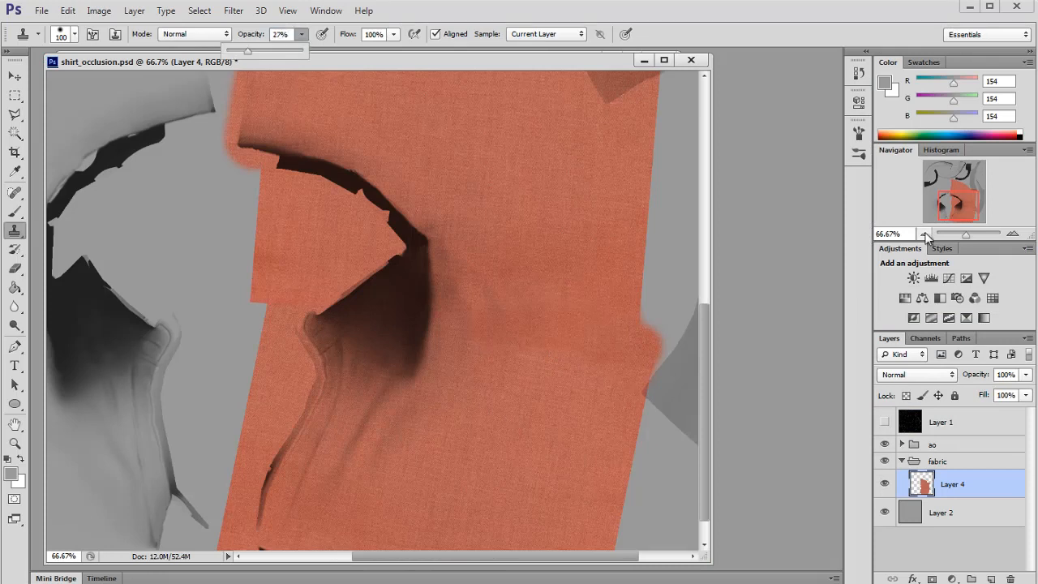
pyautogui.click(923, 233)
pyautogui.click(15, 325)
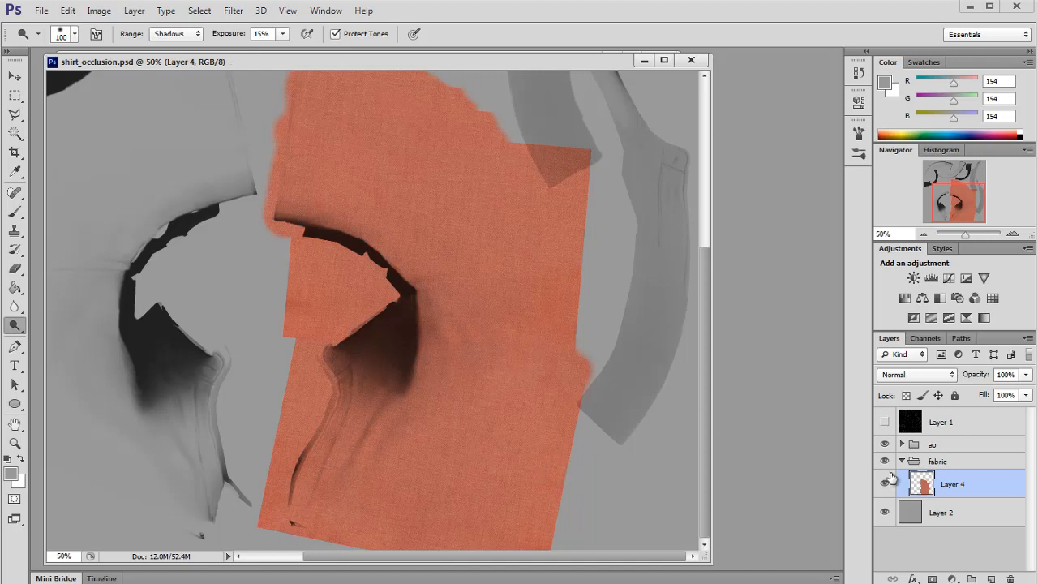
# Step: Duplicate the fabric layer and flip the copy horizontally with Free Transform
pyautogui.hotkey('ctrl', 'j')
pyautogui.click(14, 76)
pyautogui.hotkey('ctrl', 't')
pyautogui.rightClick(361, 256)
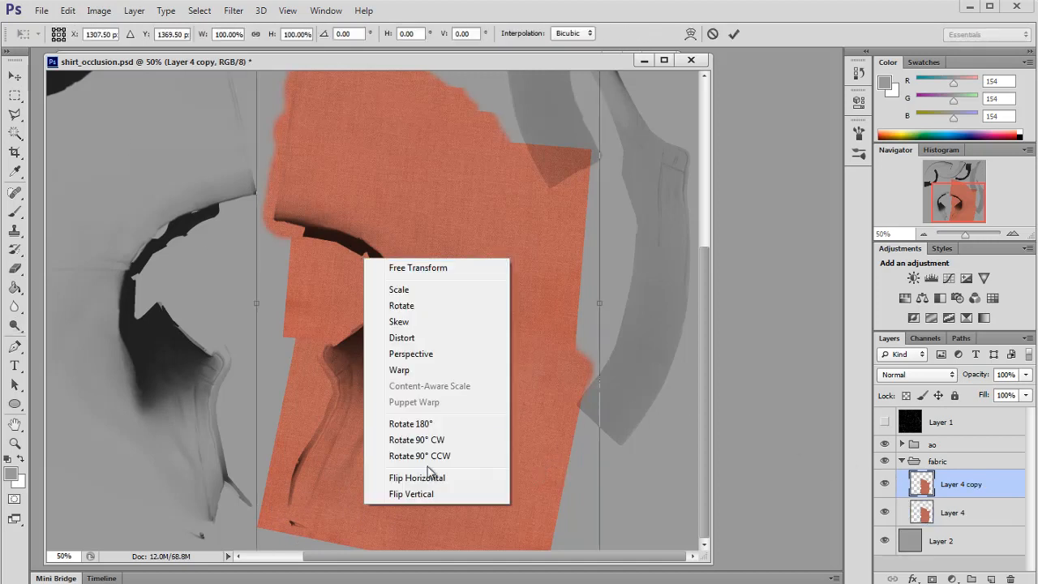
pyautogui.click(438, 473)
pyautogui.click(16, 95)
pyautogui.click(648, 230)
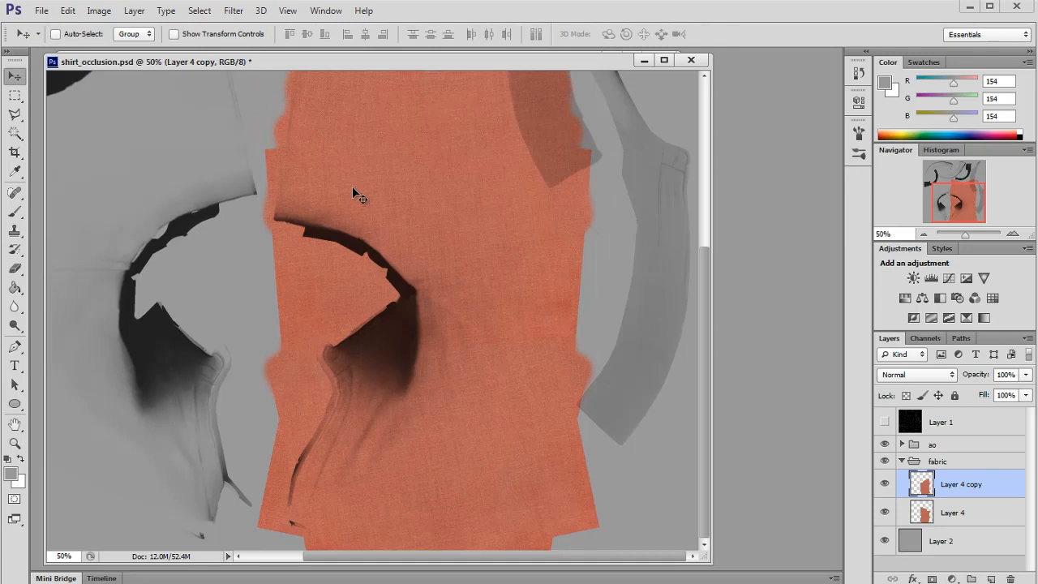
# Step: Move the flipped copy over the opposite front panel and align it with the wireframe shown
pyautogui.moveTo(426, 217); pyautogui.dragTo(190, 217)
pyautogui.moveTo(971, 200); pyautogui.dragTo(946, 204)
pyautogui.moveTo(475, 250); pyautogui.dragTo(390, 250)
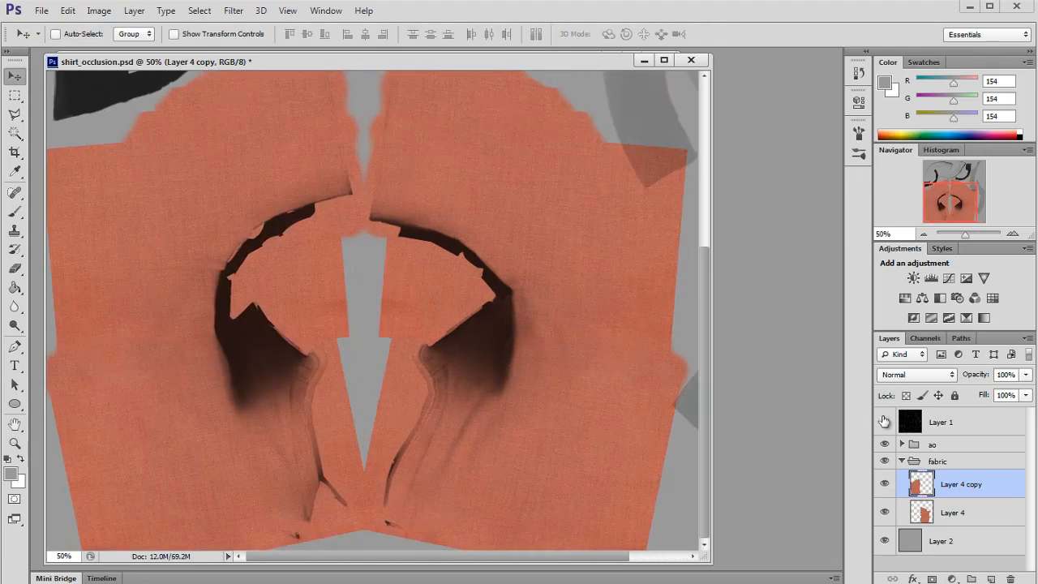
pyautogui.click(884, 421)
pyautogui.moveTo(391, 314); pyautogui.dragTo(388, 315)
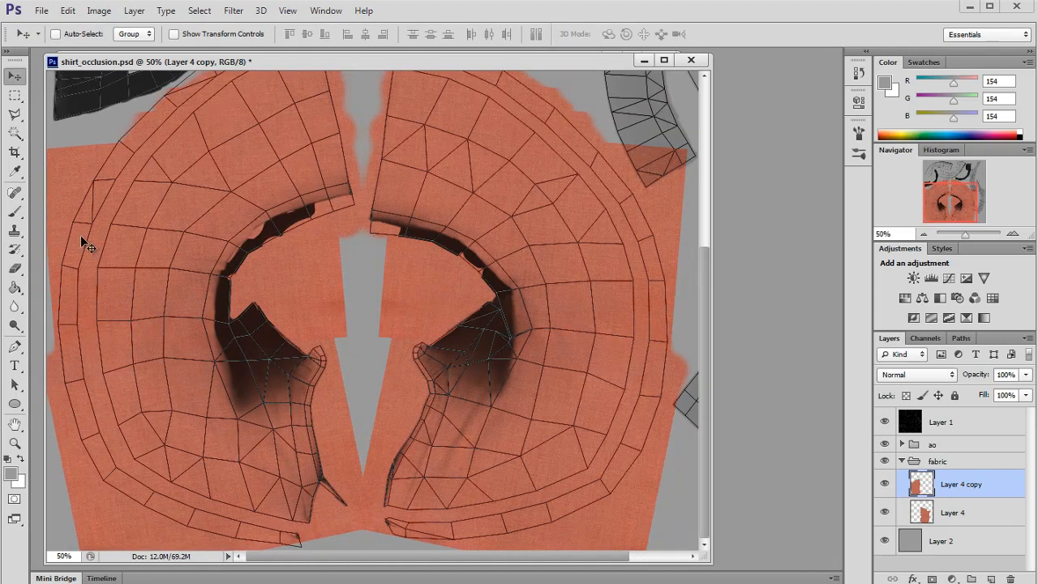
# Step: Clone-stamp fabric texture to fill the top edge of the left panel
pyautogui.click(14, 230)
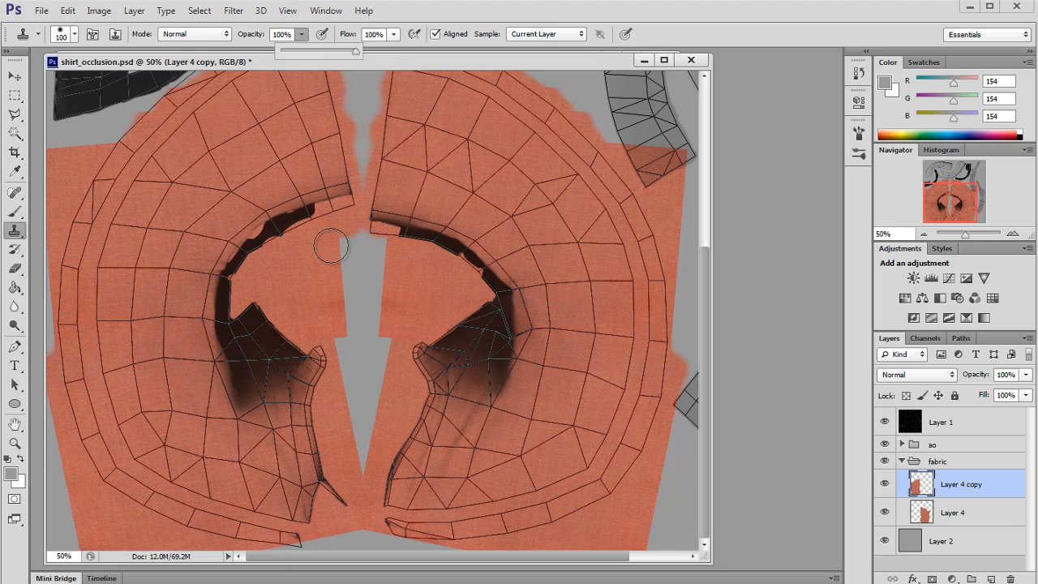
pyautogui.scroll(3, 243, 324)
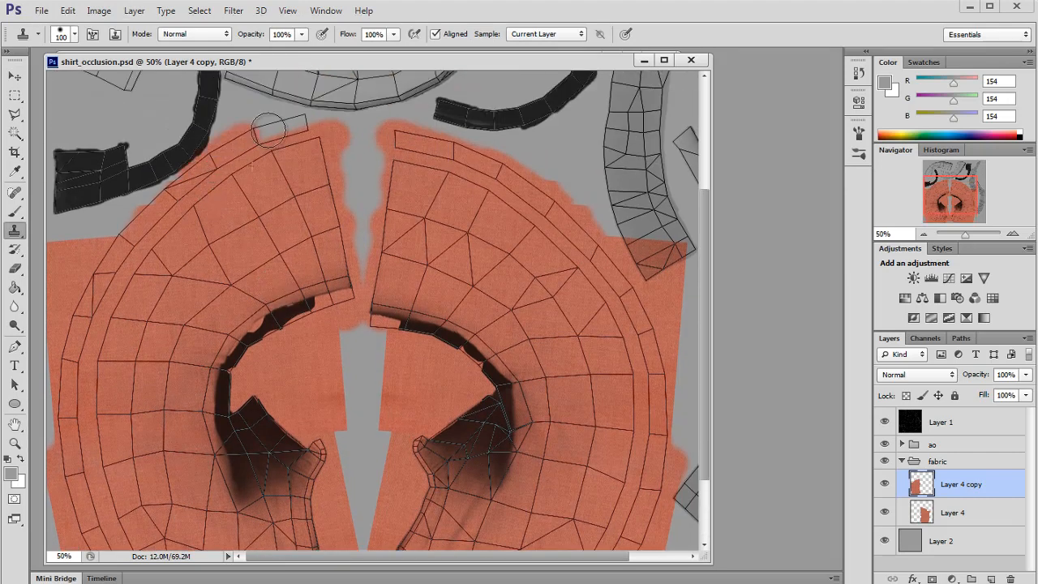
pyautogui.moveTo(268, 128)
pyautogui.mouseDown()
pyautogui.moveTo(199, 162)
pyautogui.moveTo(97, 288)
pyautogui.mouseUp()
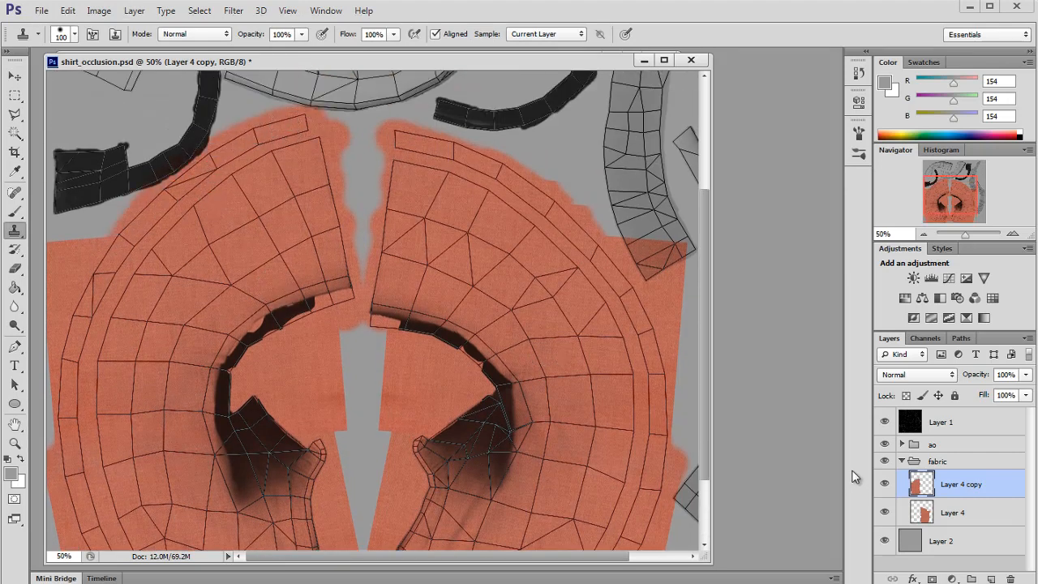
# Step: Merge the flipped copy down into the fabric layer and hide the wireframe layer
pyautogui.hotkey('ctrl', 'e')
pyautogui.moveTo(983, 189); pyautogui.dragTo(949, 182)
pyautogui.click(885, 421)
# Step: Duplicate the fabric layer and recolour the copy with Hue/Saturation: hue -116, saturation -58, lightness -41
pyautogui.hotkey('ctrl', 'j')
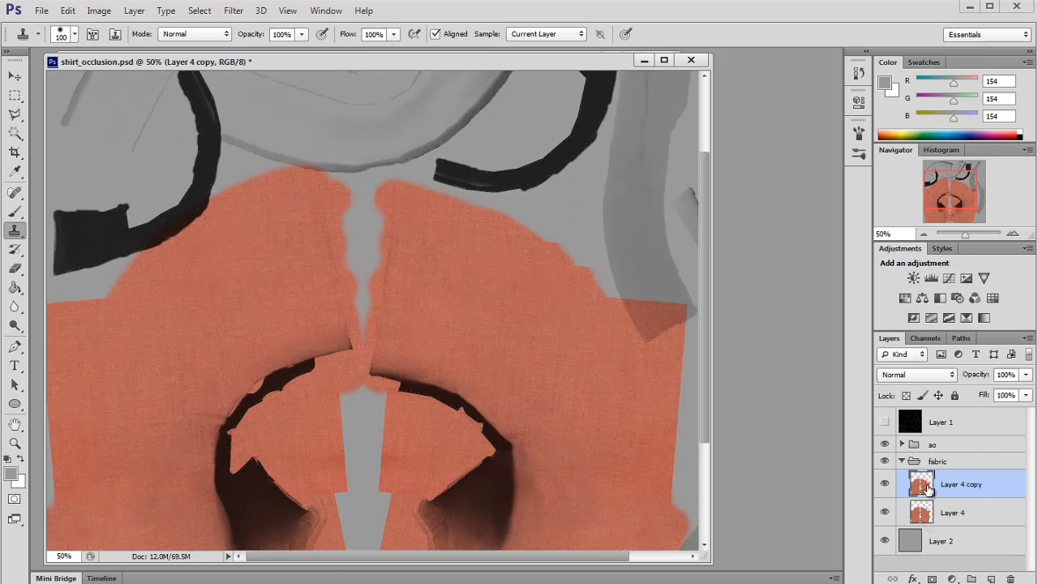
pyautogui.hotkey('ctrl', 'u')
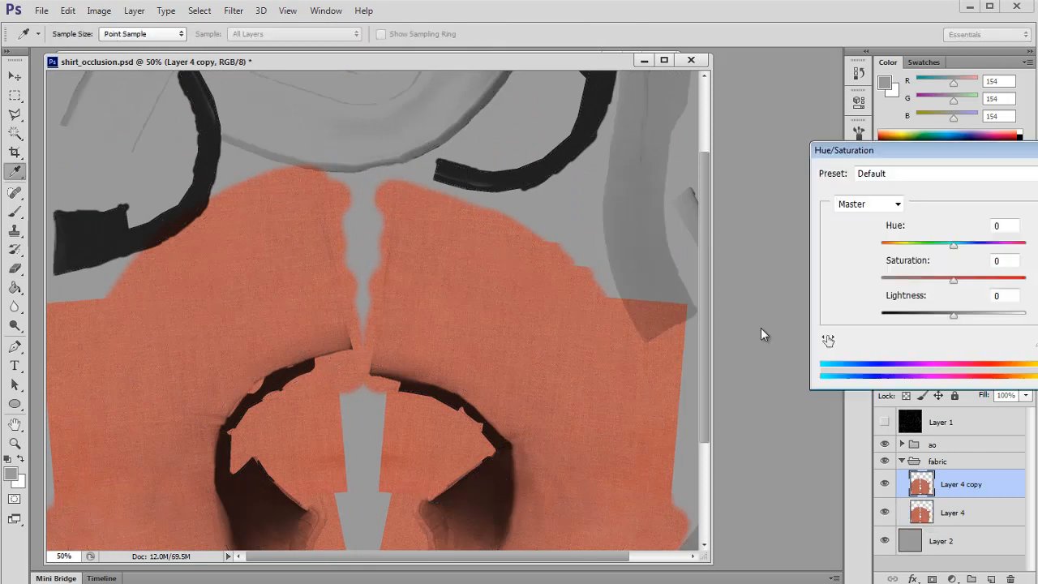
pyautogui.moveTo(955, 249); pyautogui.dragTo(902, 254)
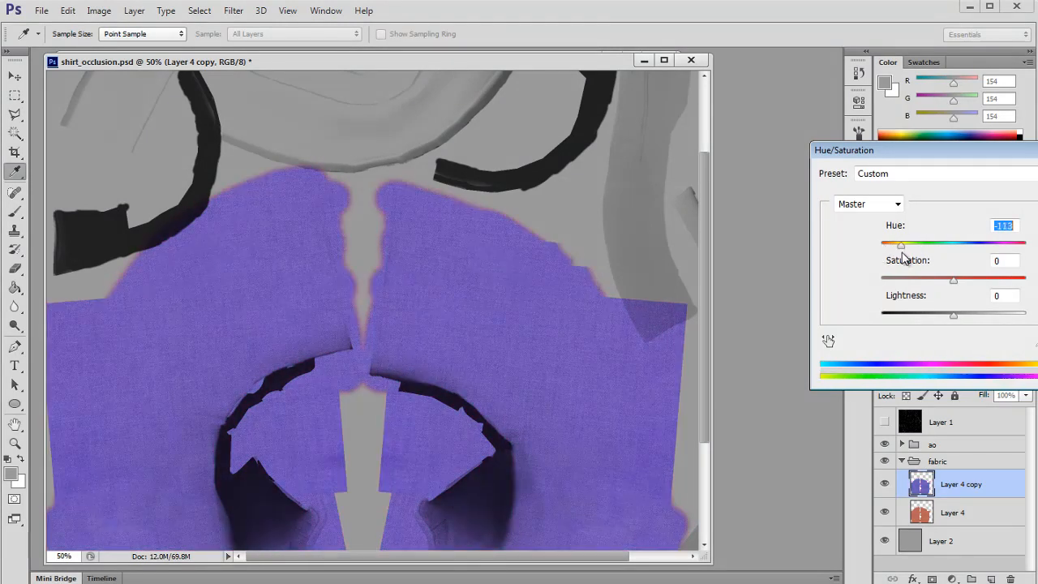
pyautogui.moveTo(954, 317); pyautogui.dragTo(921, 286)
pyautogui.moveTo(899, 245); pyautogui.dragTo(903, 246)
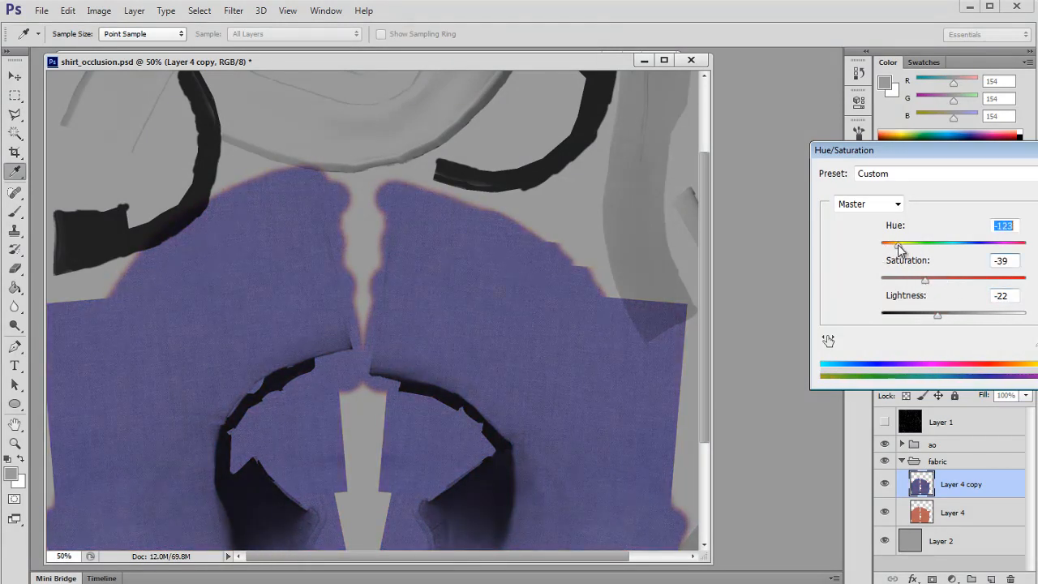
pyautogui.moveTo(937, 315); pyautogui.dragTo(924, 316)
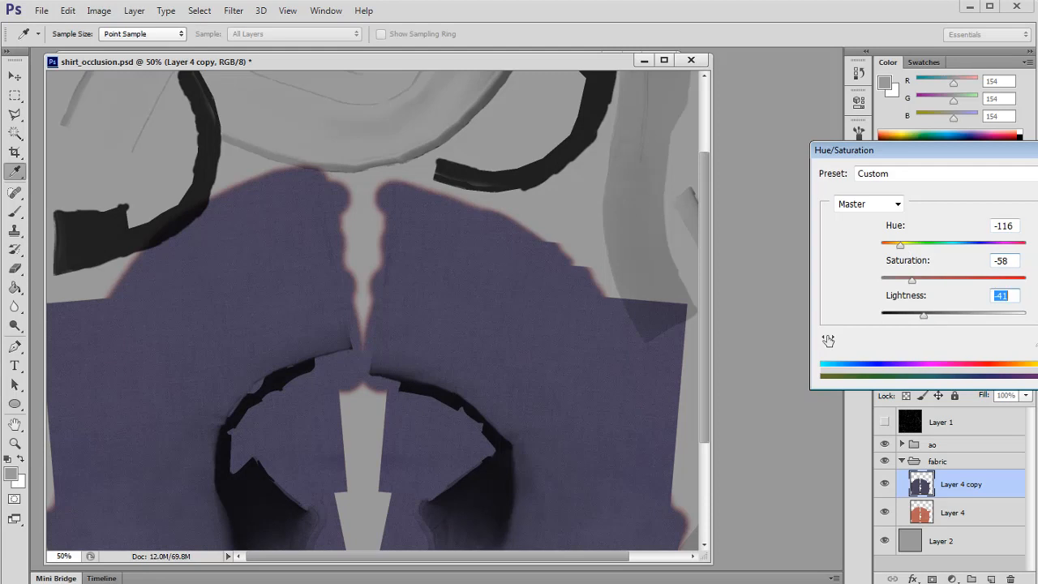
pyautogui.press('Return')
# Step: Switch to Maya and inspect the recoloured shirt on the model
pyautogui.hotkey('alt', 'Tab')
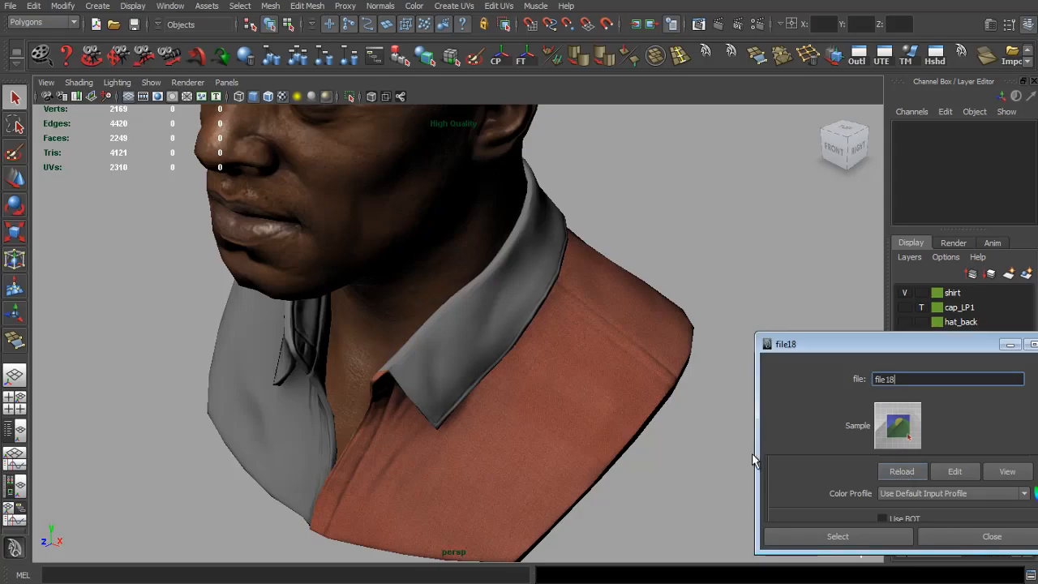
pyautogui.moveTo(543, 422); pyautogui.dragTo(635, 447)
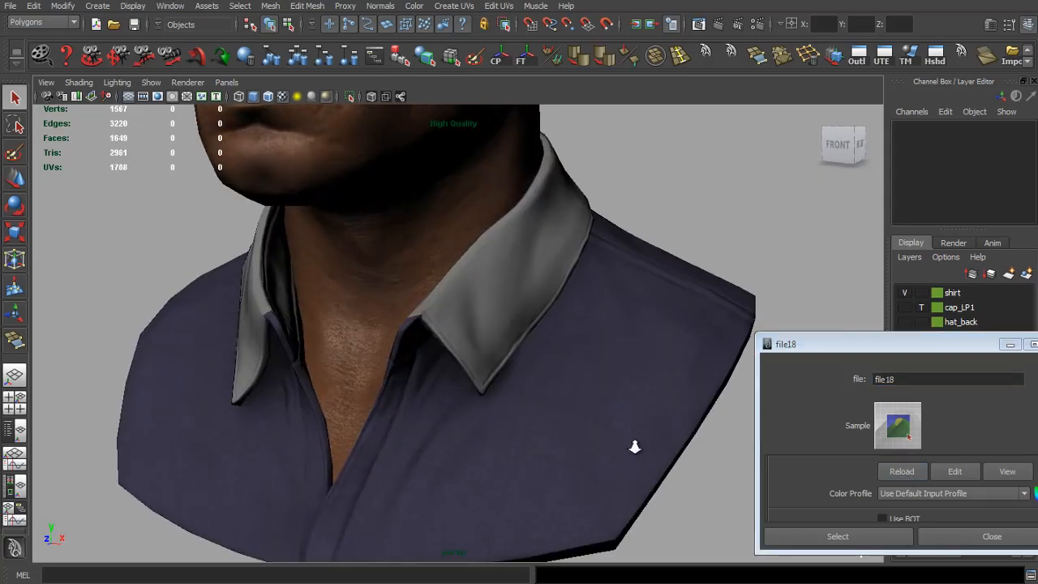
pyautogui.hotkey('alt', 'Tab')
# Step: Adjust Levels on the recoloured layer with input white 221 and output white 248
pyautogui.hotkey('ctrl', 'l')
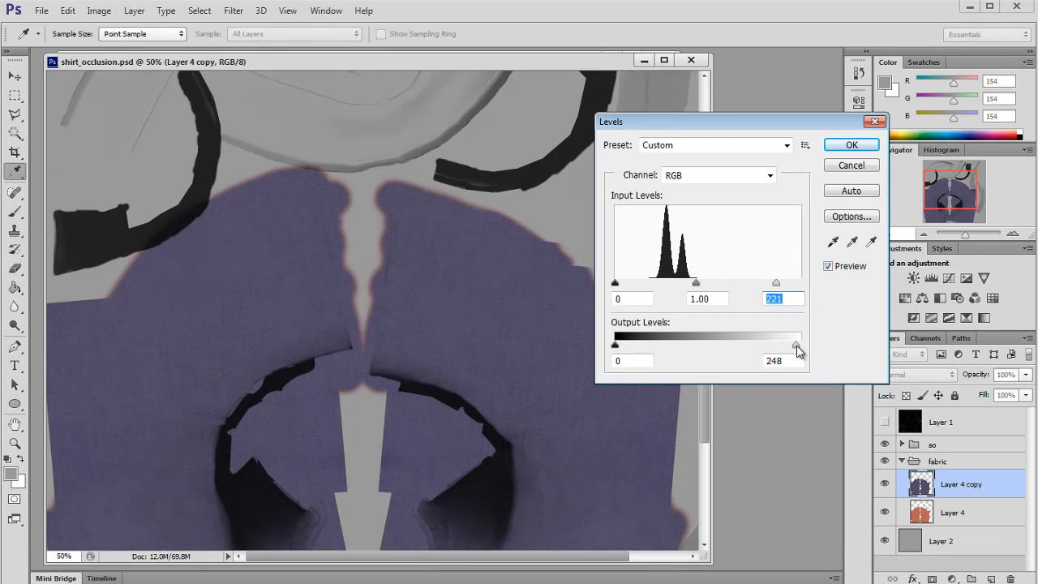
pyautogui.moveTo(798, 350); pyautogui.dragTo(797, 350)
pyautogui.click(851, 146)
# Step: Save the PSD and reload the texture file in Maya to preview the updated shirt
pyautogui.hotkey('ctrl', 's')
pyautogui.hotkey('alt', 'Tab')
pyautogui.hotkey('alt', 'Tab')
pyautogui.hotkey('alt', 'Tab')
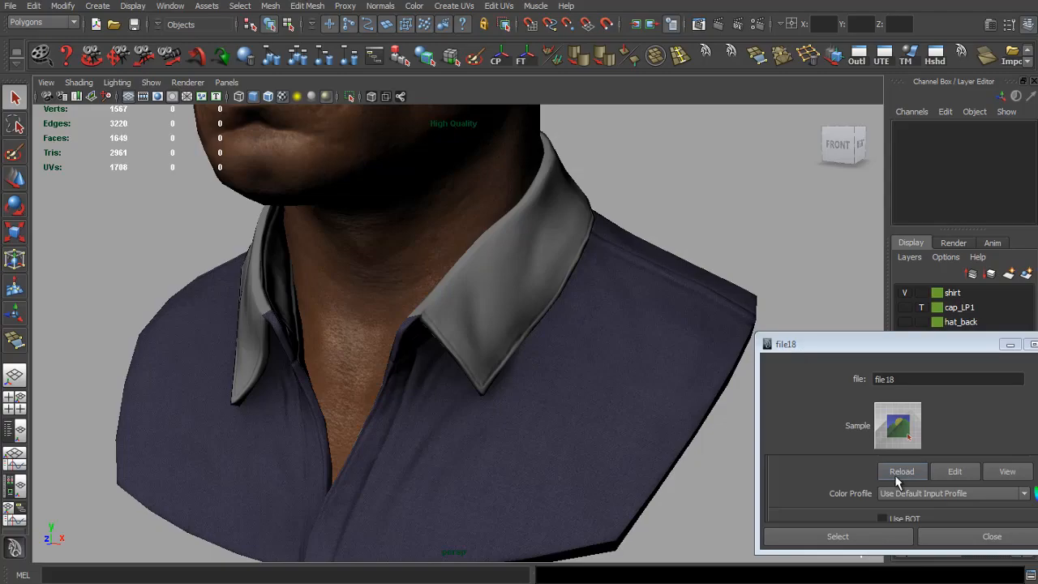
pyautogui.click(896, 480)
pyautogui.scroll(-5, 644, 435)
pyautogui.moveTo(406, 358); pyautogui.dragTo(621, 370)
pyautogui.scroll(8, 621, 370)
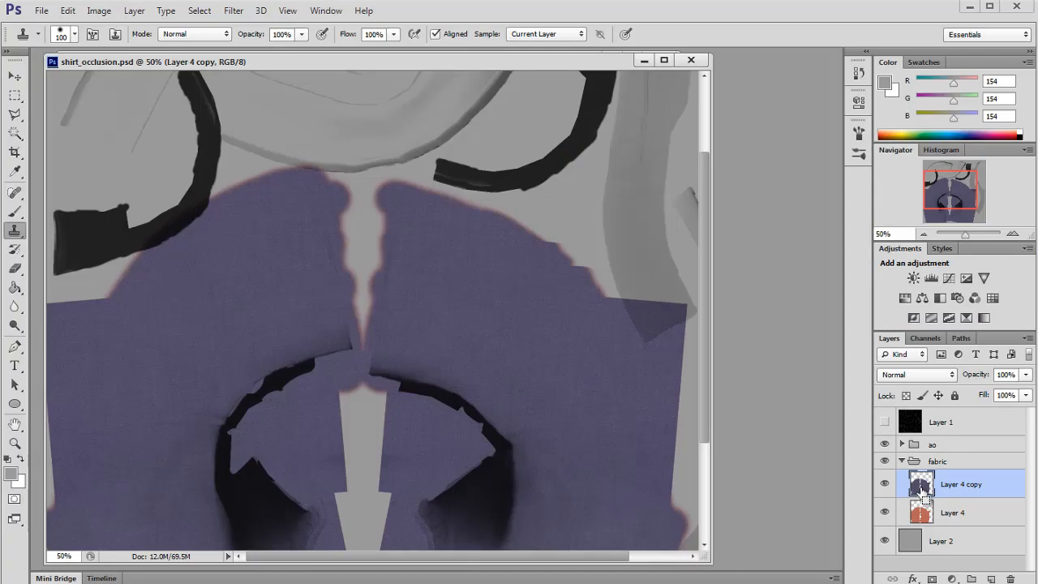
pyautogui.hotkey('ctrl', 'j')
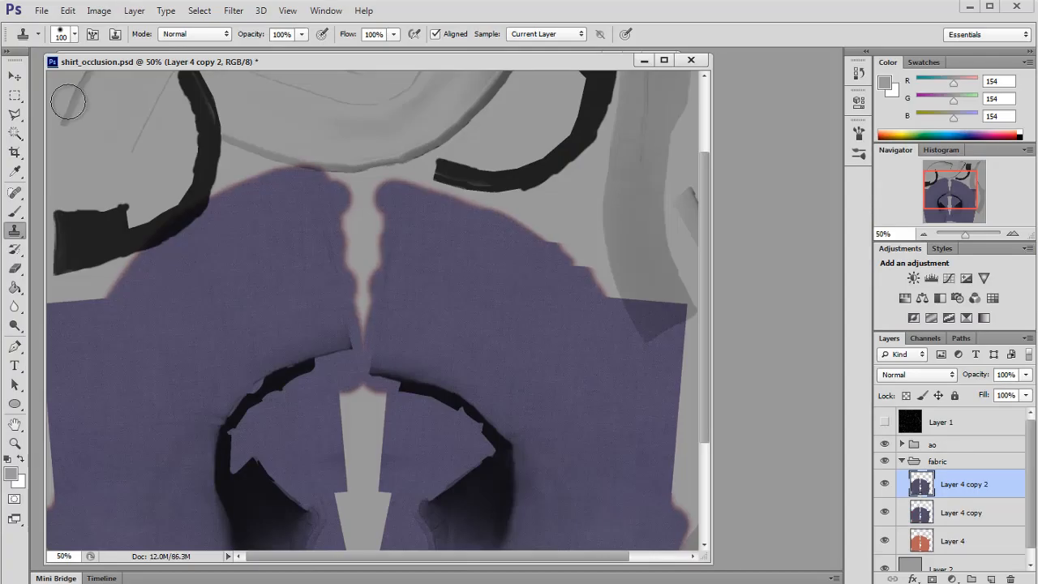
pyautogui.click(15, 76)
pyautogui.hotkey('ctrl', '-')
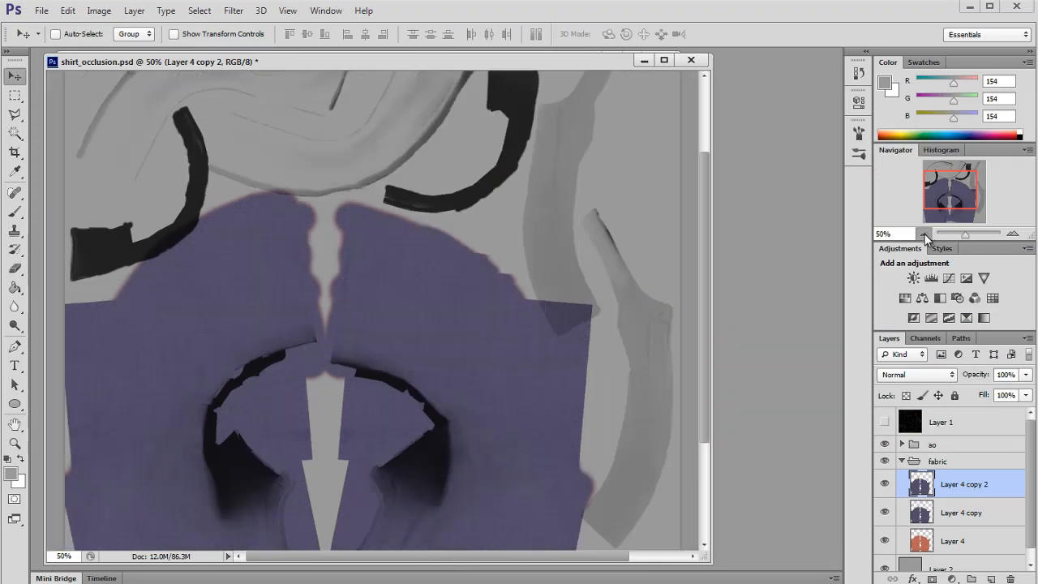
pyautogui.press('m')
pyautogui.moveTo(1009, 574); pyautogui.dragTo(1008, 574)
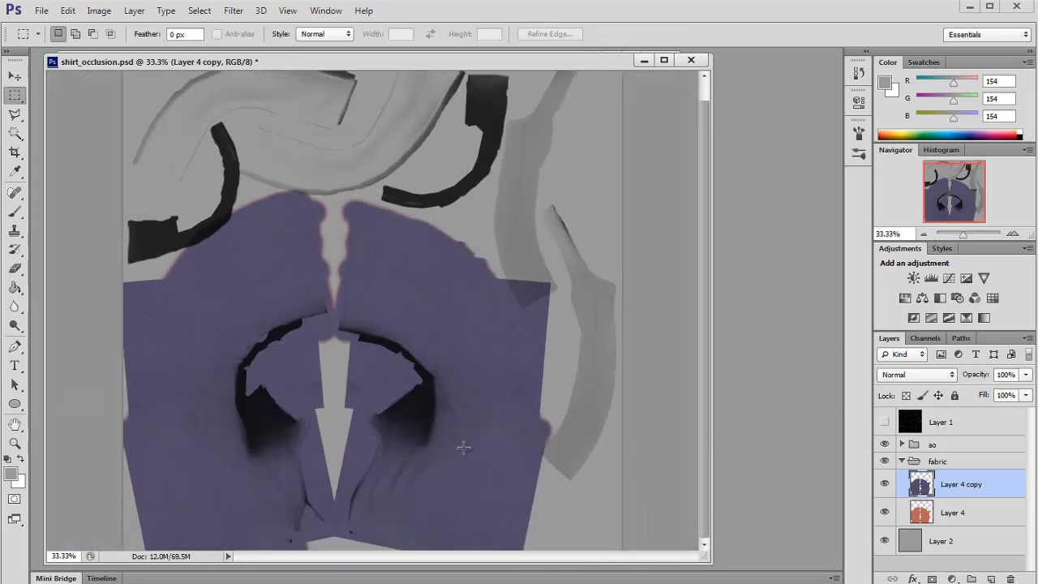
# Step: Copy a rectangular patch of the recoloured fabric to a new layer and show the UV wireframe layer
pyautogui.moveTo(352, 391)
pyautogui.mouseDown()
pyautogui.moveTo(533, 486)
pyautogui.moveTo(562, 550)
pyautogui.mouseUp()
pyautogui.moveTo(338, 385); pyautogui.dragTo(563, 567)
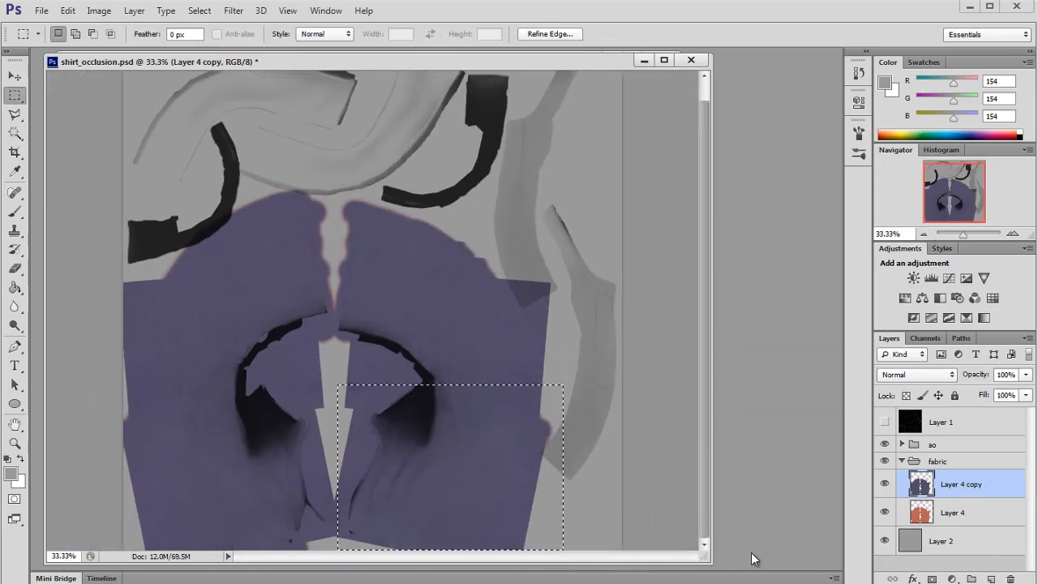
pyautogui.hotkey('ctrl', 'j')
pyautogui.press('v')
pyautogui.click(885, 421)
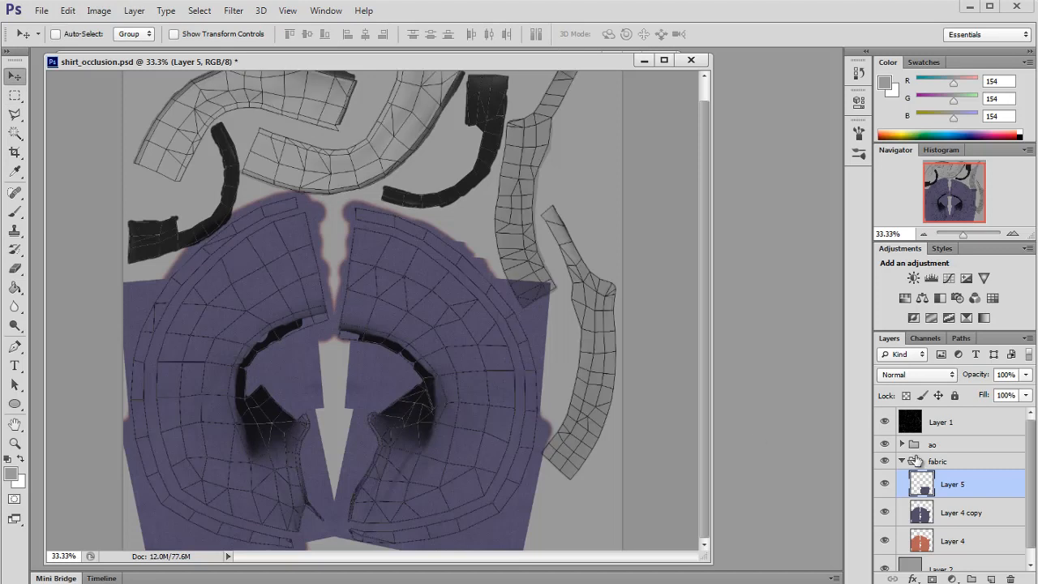
# Step: Move the copied fabric patch up over the right collar UV shell
pyautogui.click(1013, 234)
pyautogui.moveTo(958, 193); pyautogui.dragTo(927, 186)
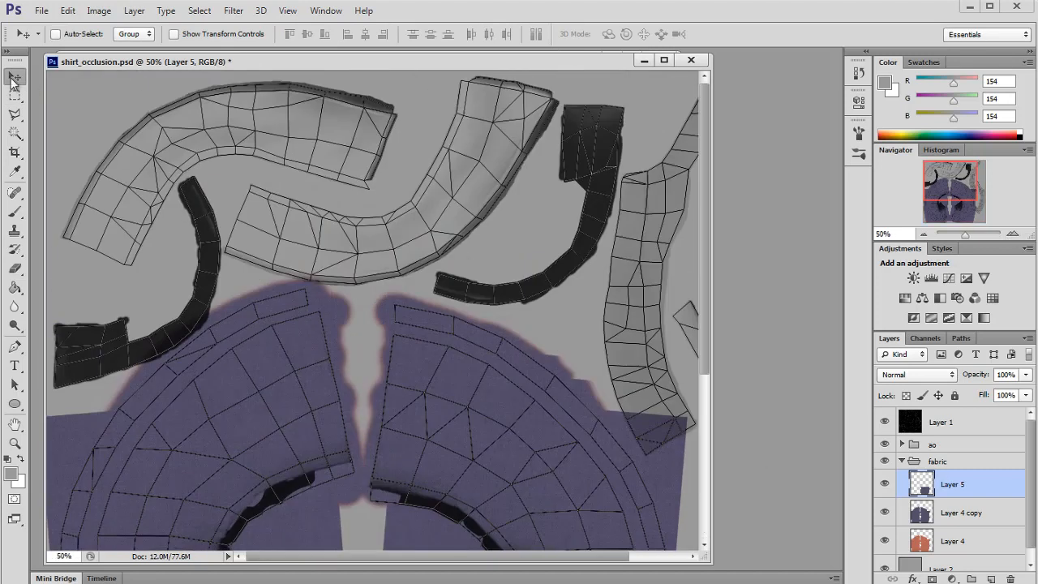
pyautogui.click(13, 78)
pyautogui.moveTo(465, 457); pyautogui.dragTo(348, 73)
pyautogui.click(1013, 233)
pyautogui.moveTo(959, 195); pyautogui.dragTo(964, 179)
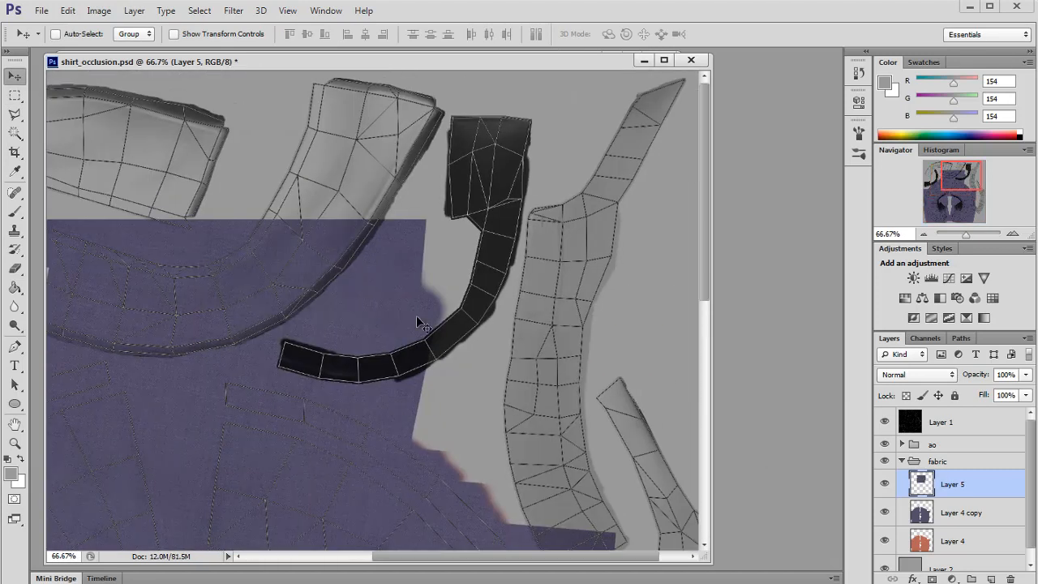
pyautogui.moveTo(364, 322); pyautogui.dragTo(451, 180)
pyautogui.click(1012, 233)
pyautogui.moveTo(518, 297); pyautogui.dragTo(498, 280)
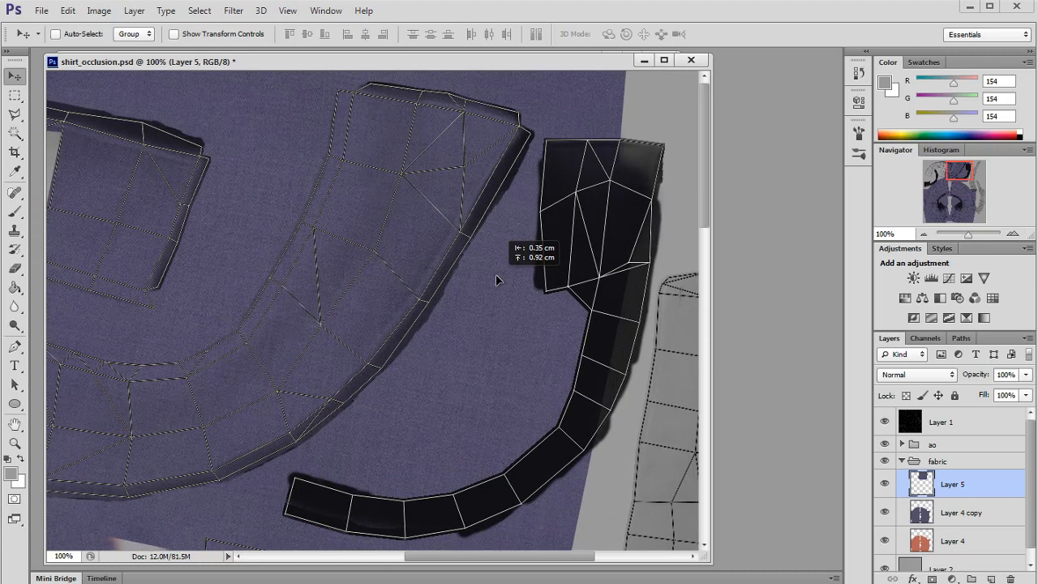
pyautogui.moveTo(957, 173); pyautogui.dragTo(949, 169)
pyautogui.click(14, 230)
pyautogui.moveTo(297, 394)
pyautogui.mouseDown()
pyautogui.moveTo(225, 362)
pyautogui.moveTo(121, 365)
pyautogui.moveTo(121, 319)
pyautogui.moveTo(109, 348)
pyautogui.moveTo(174, 453)
pyautogui.moveTo(128, 447)
pyautogui.moveTo(86, 368)
pyautogui.moveTo(51, 435)
pyautogui.moveTo(118, 341)
pyautogui.mouseUp()
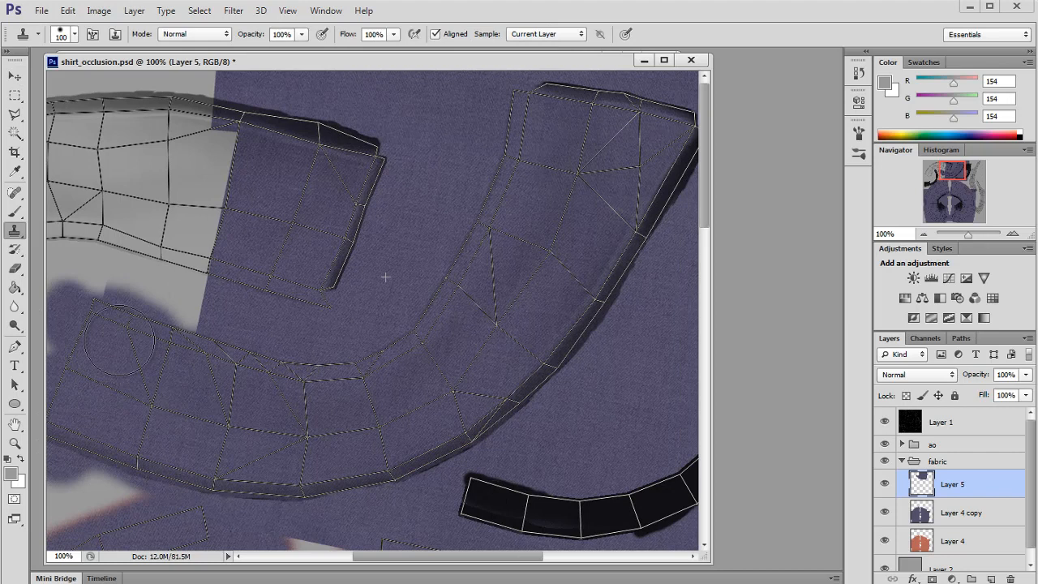
# Step: Trim the fabric patch to the collar shell by lassoing its outline and deleting everything outside it
pyautogui.click(15, 115)
pyautogui.hotkey('ctrl', '-')
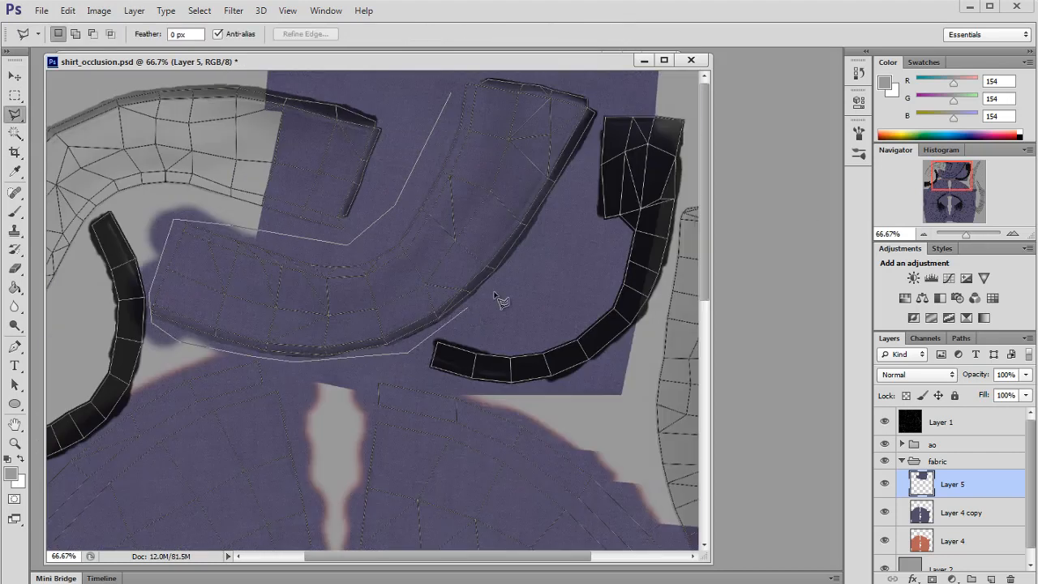
pyautogui.doubleClick(455, 96)
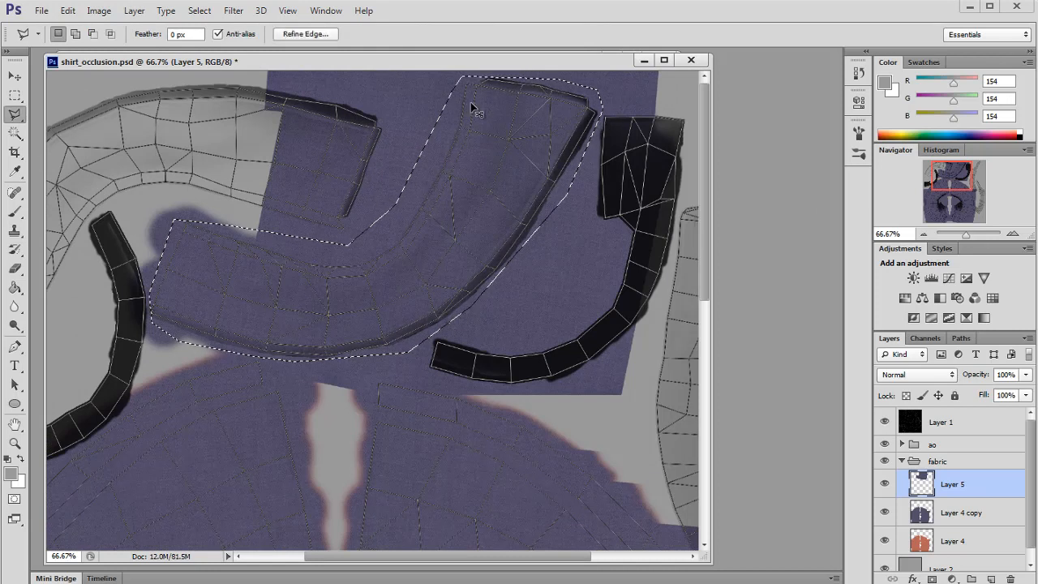
pyautogui.hotkey('ctrl', 'shift', 'i')
pyautogui.press('Delete')
# Step: Restore the collar selection and clone-stamp over the seam inside the collar patch
pyautogui.press('m')
pyautogui.press('s')
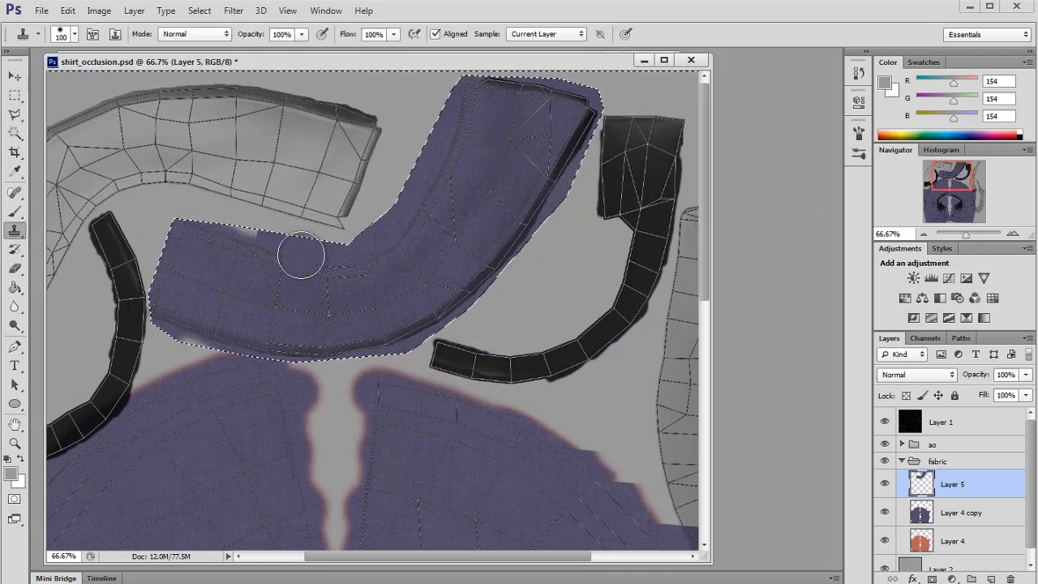
pyautogui.hotkey('ctrl', 'shift', 'i')
pyautogui.keyDown('alt'); pyautogui.click(319, 277); pyautogui.keyUp('alt')
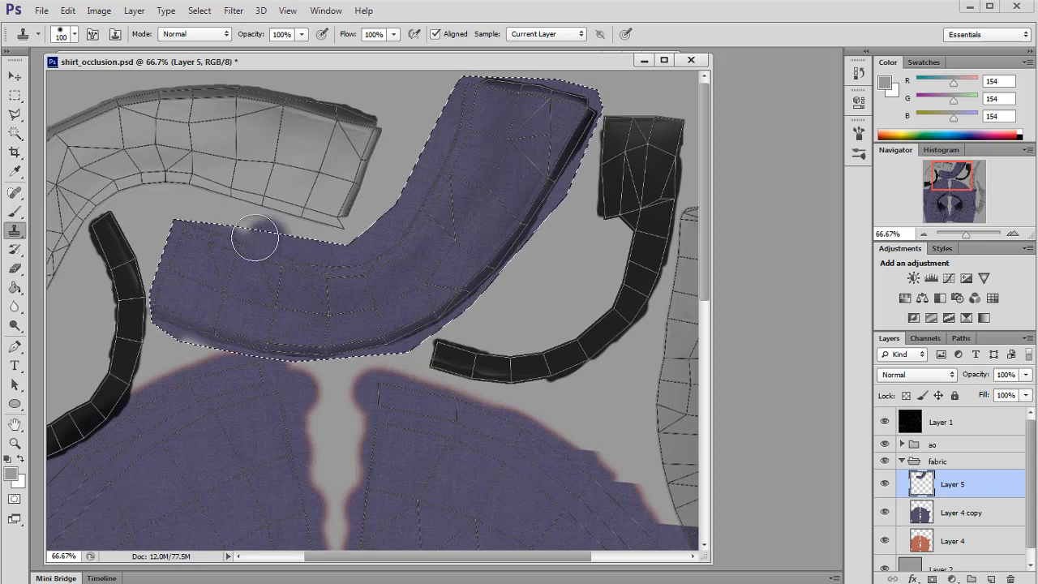
# Step: Deselect, duplicate the collar patch layer, and flip the copy horizontally
pyautogui.click(7, 97)
pyautogui.hotkey('ctrl', 'd')
pyautogui.hotkey('ctrl', 'j')
pyautogui.moveTo(958, 179); pyautogui.dragTo(936, 181)
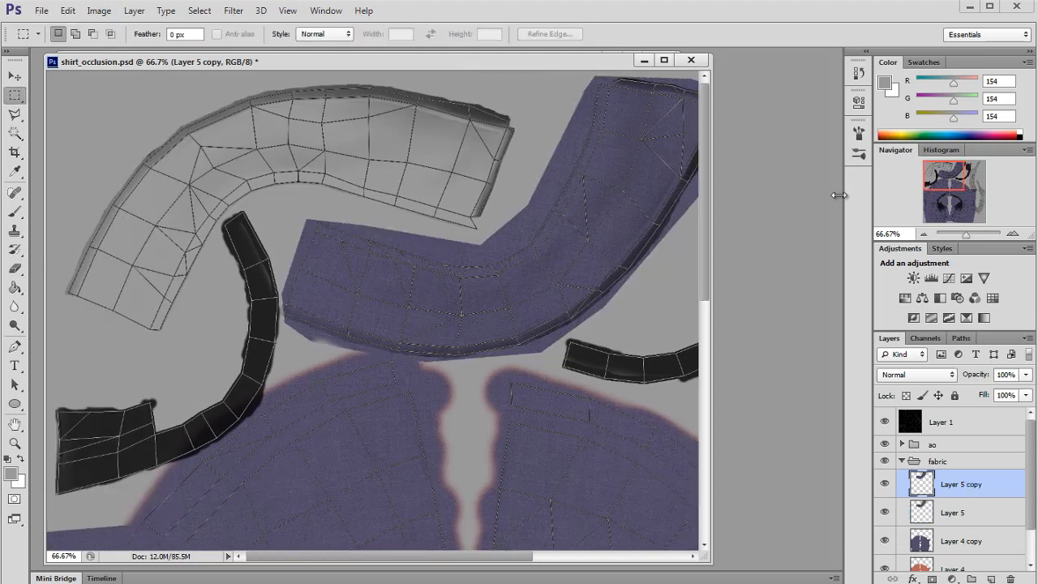
pyautogui.hotkey('ctrl', 't')
pyautogui.rightClick(653, 204)
pyautogui.click(711, 425)
pyautogui.press('Return')
# Step: Flip the collar copy vertically and move it onto the left collar UV shell
pyautogui.hotkey('ctrl', 't')
pyautogui.rightClick(430, 255)
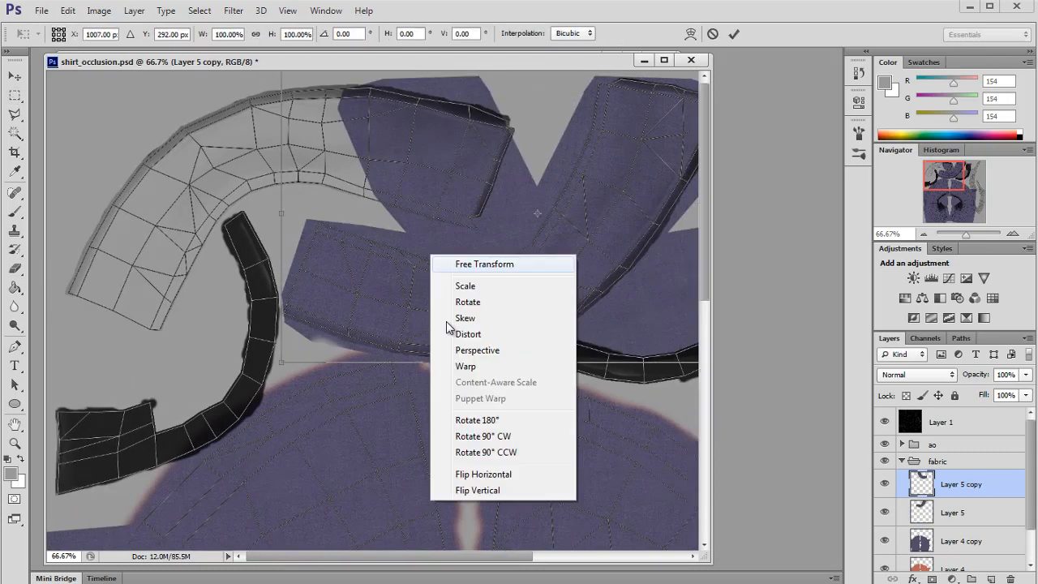
pyautogui.click(478, 489)
pyautogui.press('Return')
pyautogui.click(16, 78)
pyautogui.moveTo(568, 260); pyautogui.dragTo(279, 253)
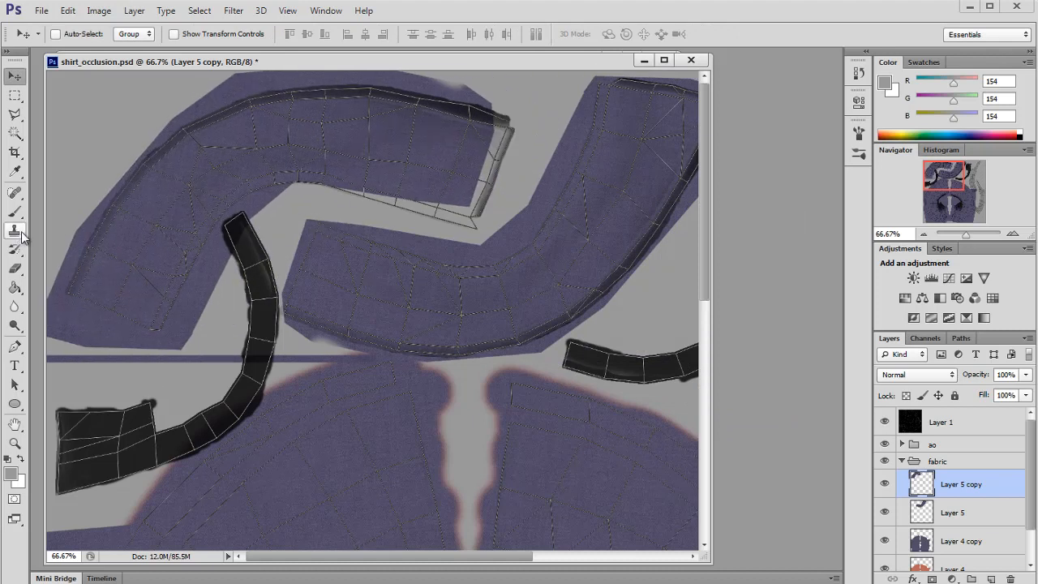
# Step: Flip the collar copy horizontally again and rotate it about -51° to follow the left collar shell
pyautogui.hotkey('ctrl', 't')
pyautogui.rightClick(165, 233)
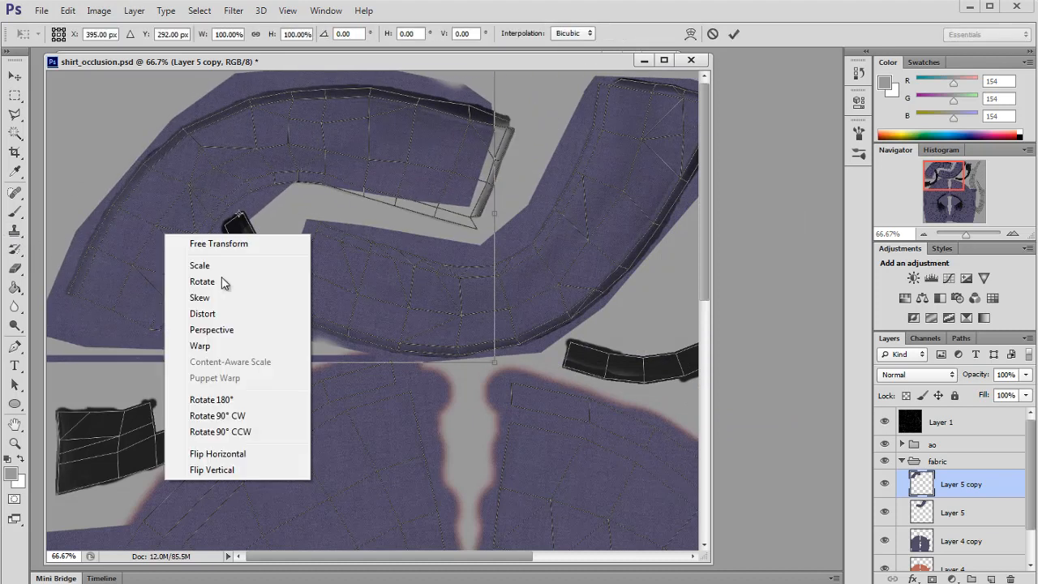
pyautogui.click(249, 452)
pyautogui.moveTo(303, 262); pyautogui.dragTo(440, 255)
pyautogui.moveTo(461, 385); pyautogui.dragTo(591, 257)
pyautogui.moveTo(446, 271); pyautogui.dragTo(371, 245)
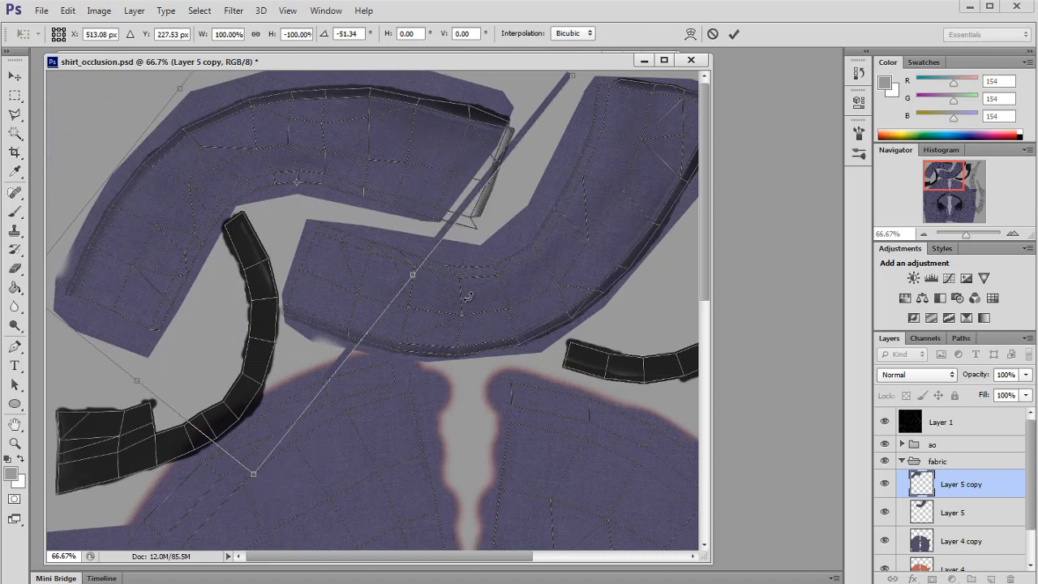
pyautogui.moveTo(466, 294); pyautogui.dragTo(457, 316)
pyautogui.moveTo(357, 247); pyautogui.dragTo(378, 250)
pyautogui.press('Return')
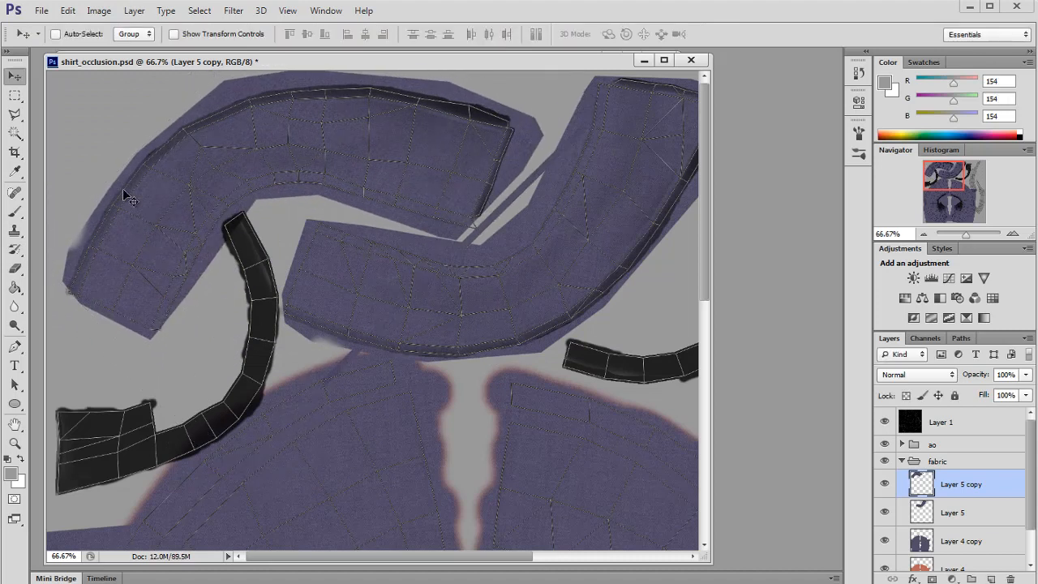
pyautogui.press('s')
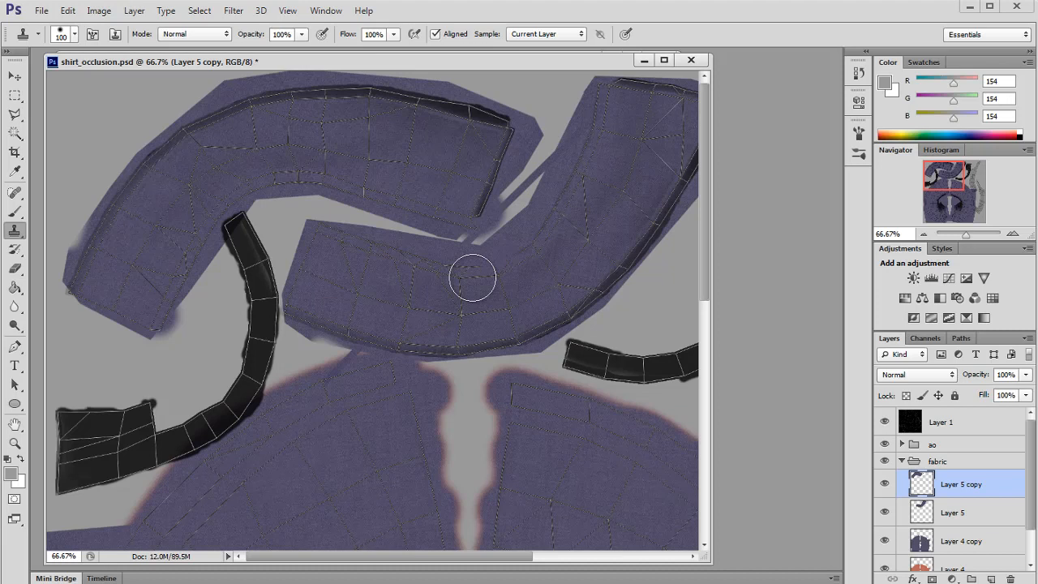
pyautogui.click(17, 270)
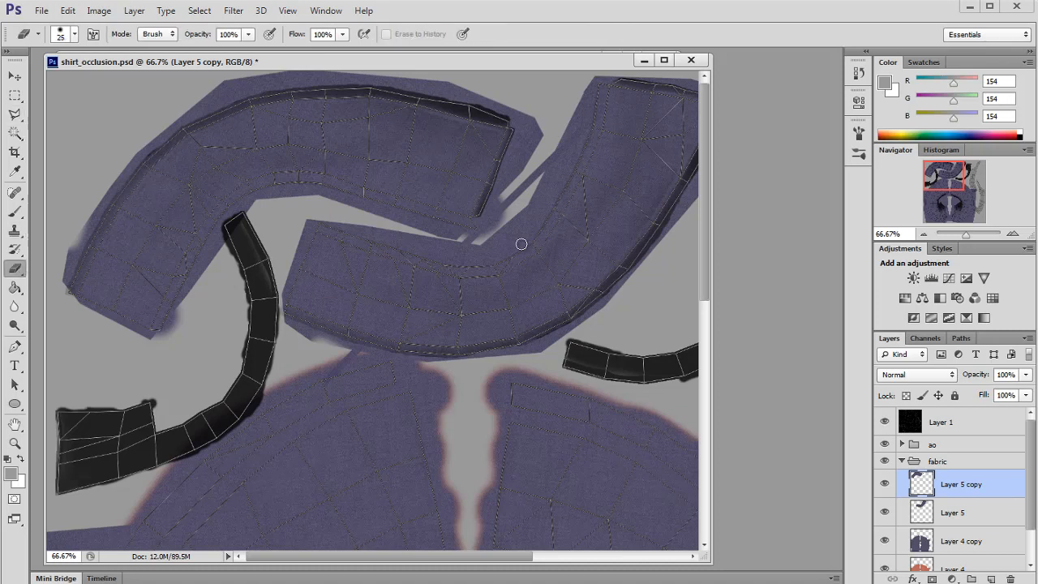
pyautogui.click(15, 232)
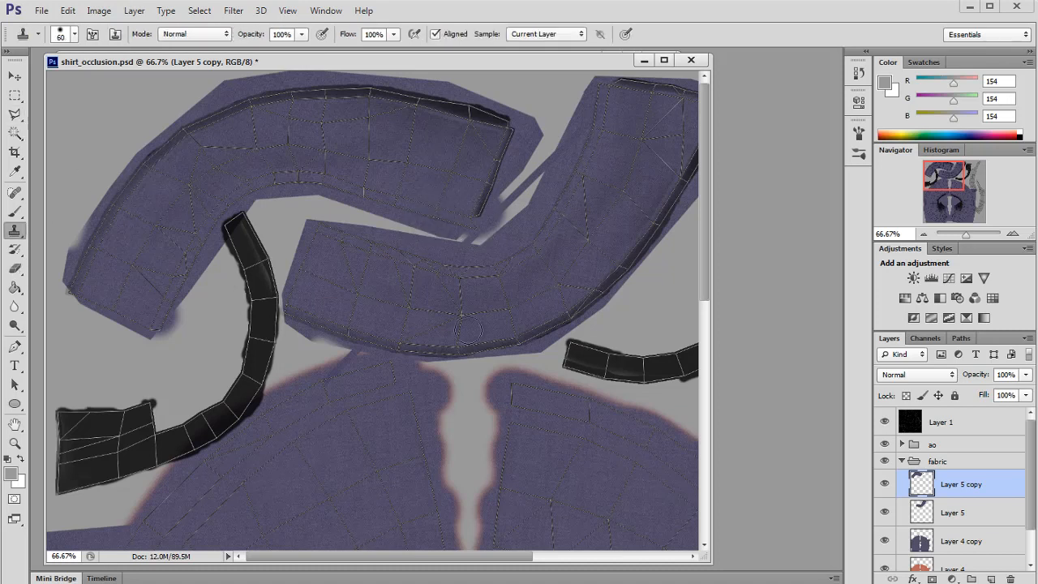
pyautogui.click(18, 116)
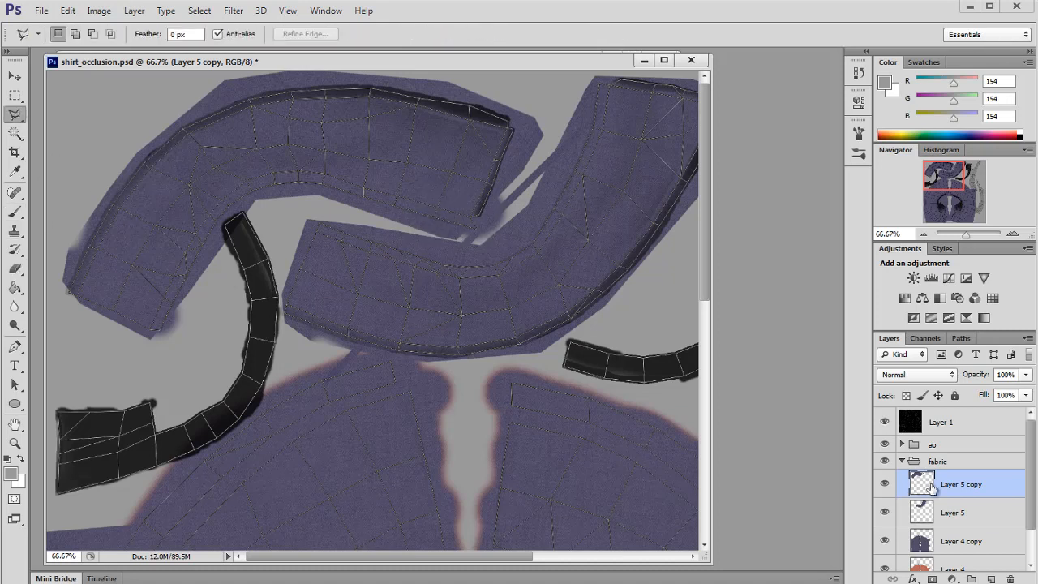
# Step: Delete the stray parts of the collar copy that hang below the collar shells
pyautogui.keyDown('ctrl'); pyautogui.click(929, 487); pyautogui.keyUp('ctrl')
pyautogui.click(16, 96)
pyautogui.click(318, 342)
pyautogui.moveTo(271, 290); pyautogui.dragTo(459, 457)
pyautogui.press('Delete')
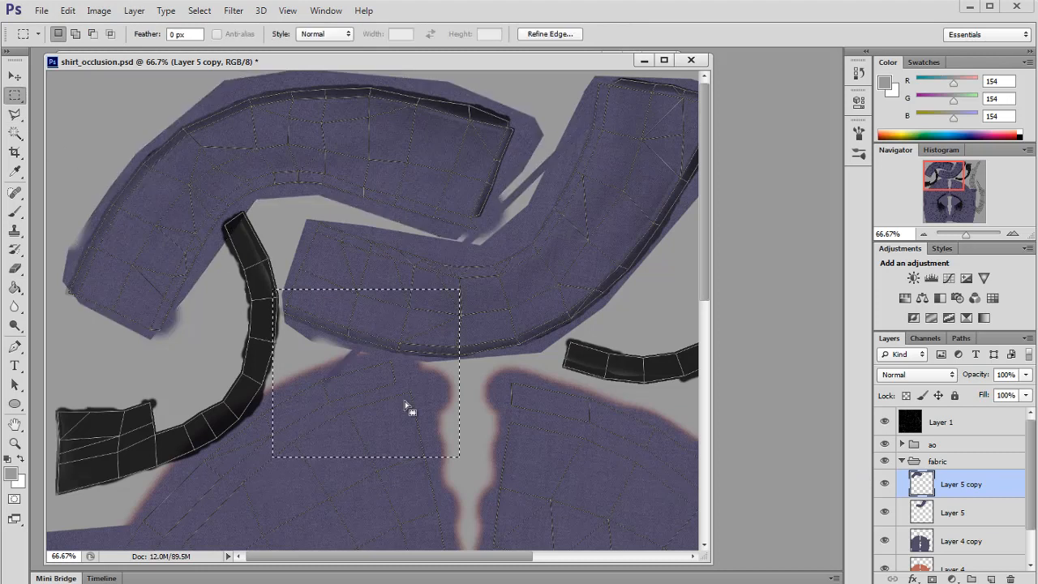
pyautogui.moveTo(408, 408)
pyautogui.mouseDown()
pyautogui.moveTo(476, 346)
pyautogui.moveTo(496, 343)
pyautogui.mouseUp()
pyautogui.press('Delete')
# Step: Merge the collar copy down into Layer 5
pyautogui.click(637, 101)
pyautogui.hscroll(5, 681, 209)
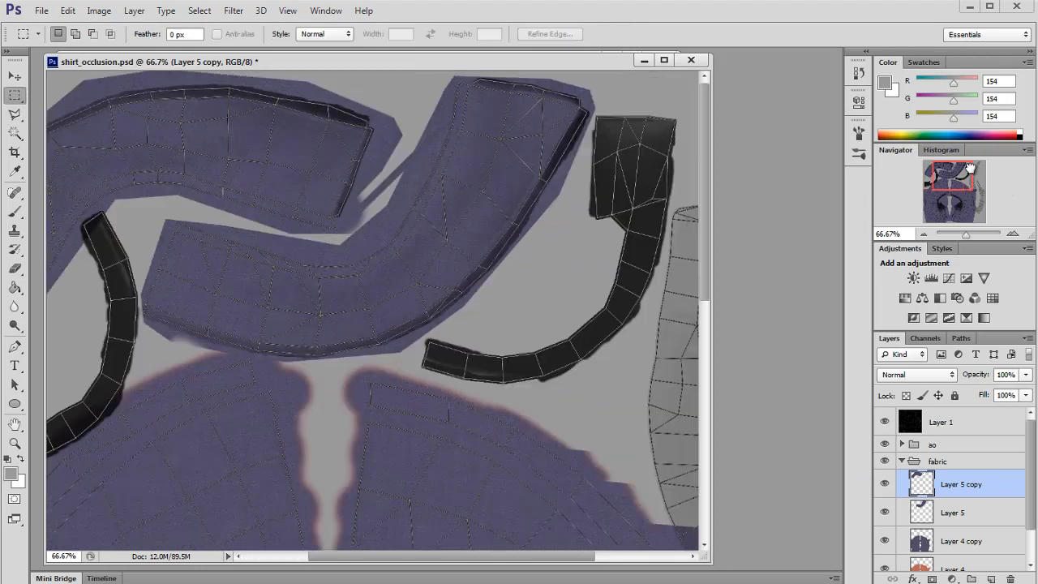
pyautogui.moveTo(650, 319)
pyautogui.mouseDown()
pyautogui.moveTo(425, 33)
pyautogui.moveTo(390, 24)
pyautogui.mouseUp()
pyautogui.moveTo(374, 207); pyautogui.dragTo(346, 280)
pyautogui.hotkey('ctrl', 'e')
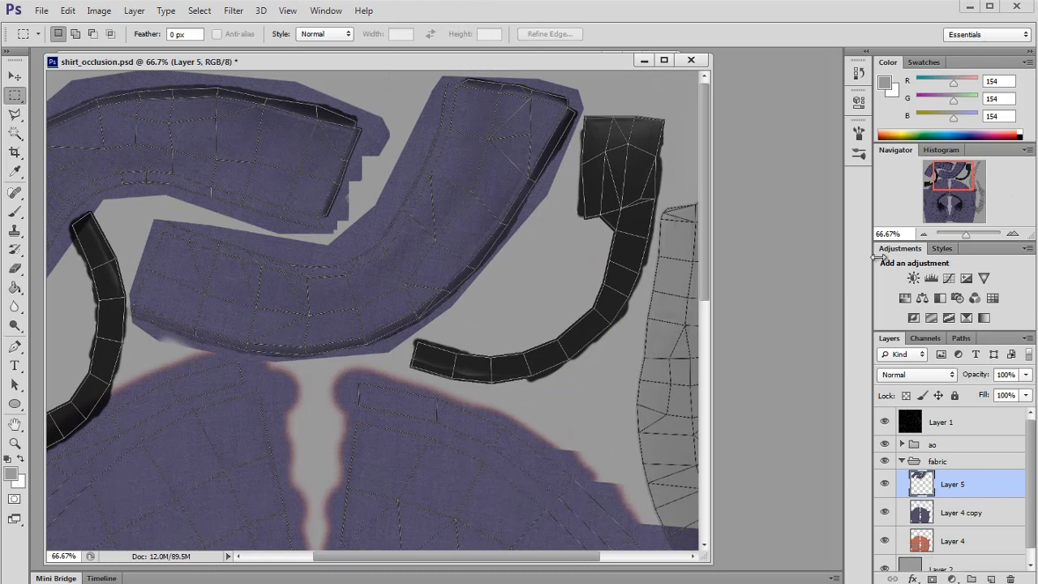
# Step: Set the wireframe Layer 1 to Screen blend at 41% opacity, then hide it and save the PSD
pyautogui.moveTo(955, 169); pyautogui.dragTo(947, 169)
pyautogui.click(886, 423)
pyautogui.click(917, 417)
pyautogui.click(887, 417)
pyautogui.click(917, 375)
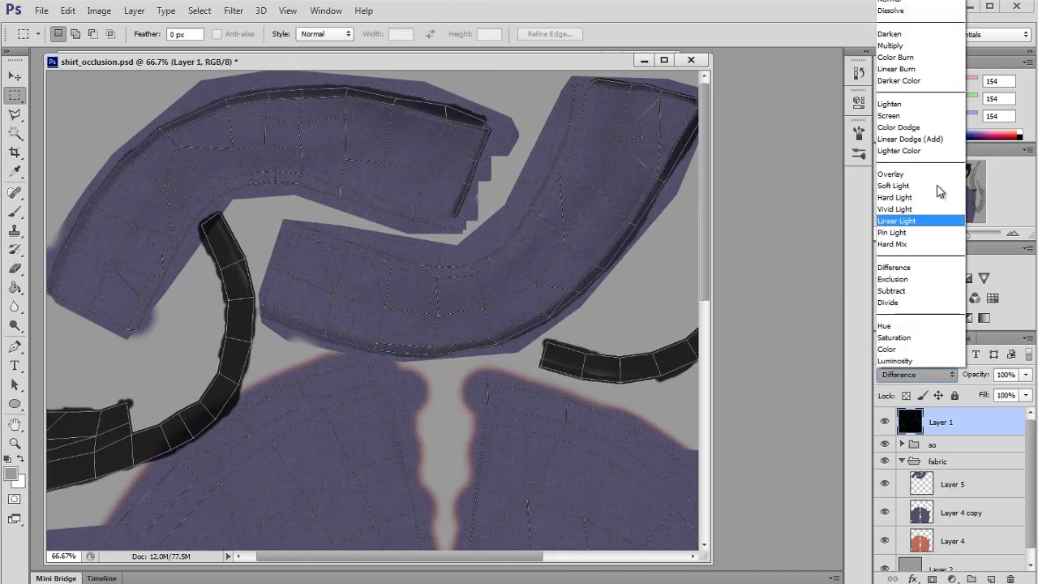
pyautogui.click(908, 118)
pyautogui.moveTo(1000, 394); pyautogui.dragTo(987, 392)
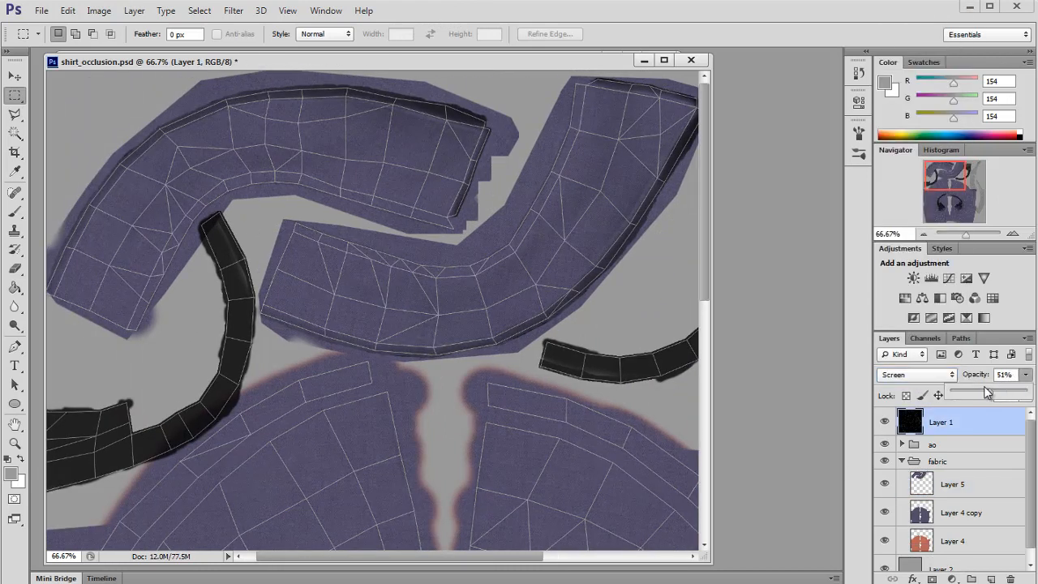
pyautogui.click(884, 421)
pyautogui.hotkey('ctrl', 's')
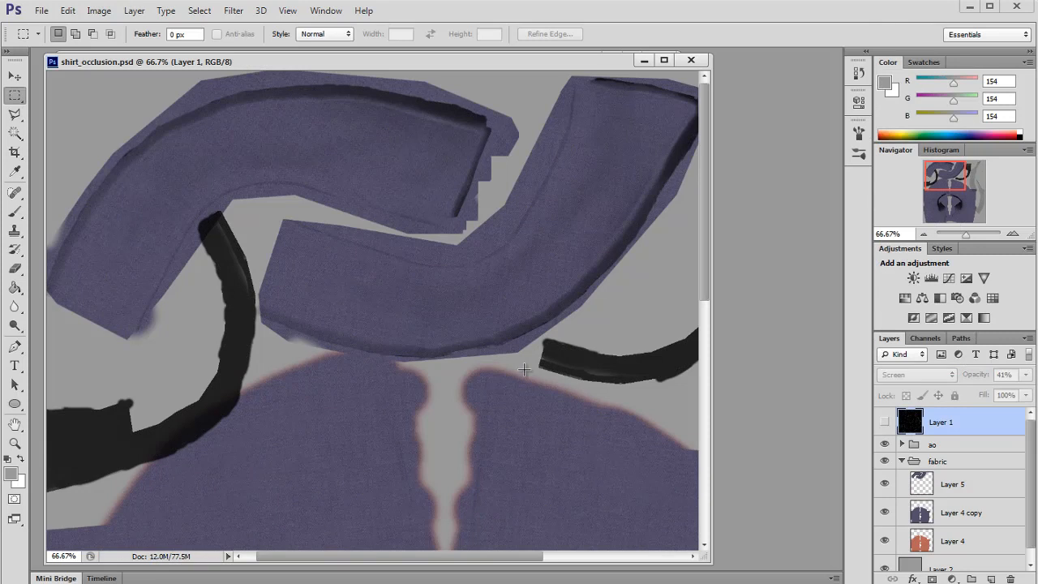
# Step: Switch to Maya and inspect the collar texture on the shirt model
pyautogui.hotkey('alt', 'Tab')
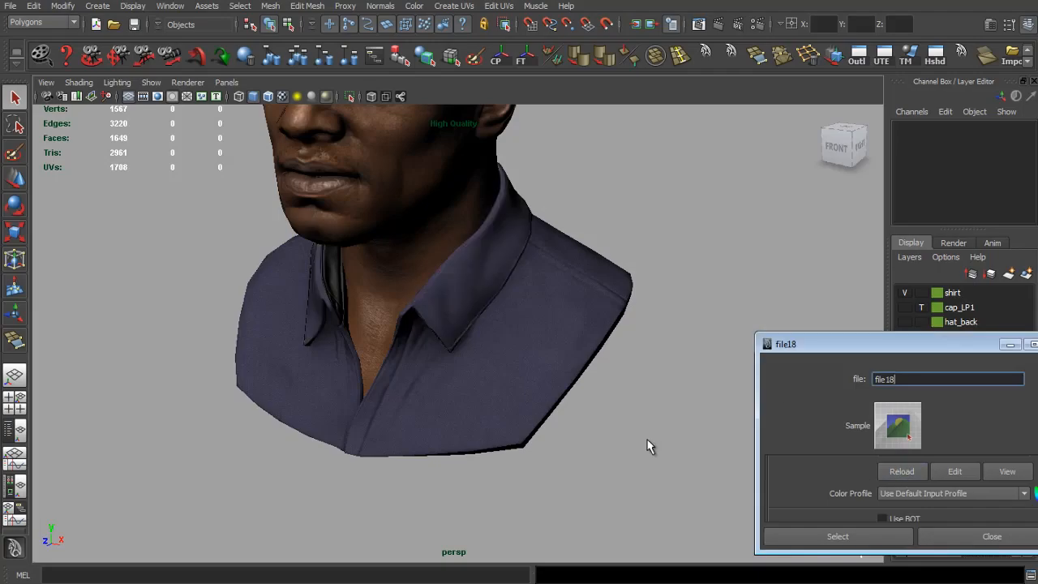
pyautogui.scroll(5, 577, 417)
pyautogui.moveTo(578, 418); pyautogui.dragTo(552, 446)
pyautogui.hotkey('alt', 'Tab')
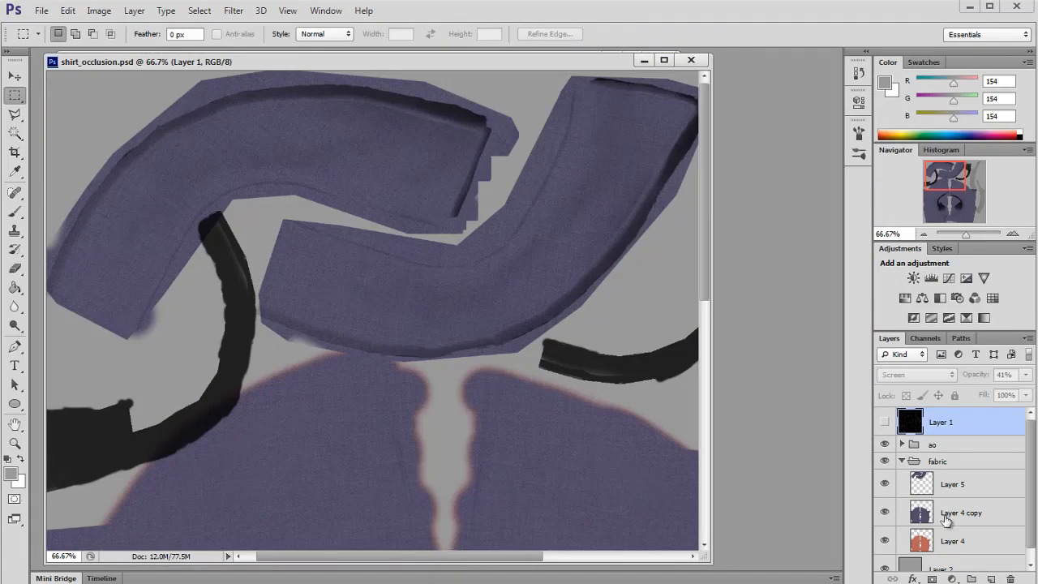
# Step: Copy another patch of the recoloured fabric to a new layer and move it up to the collar area
pyautogui.click(923, 514)
pyautogui.click(925, 234)
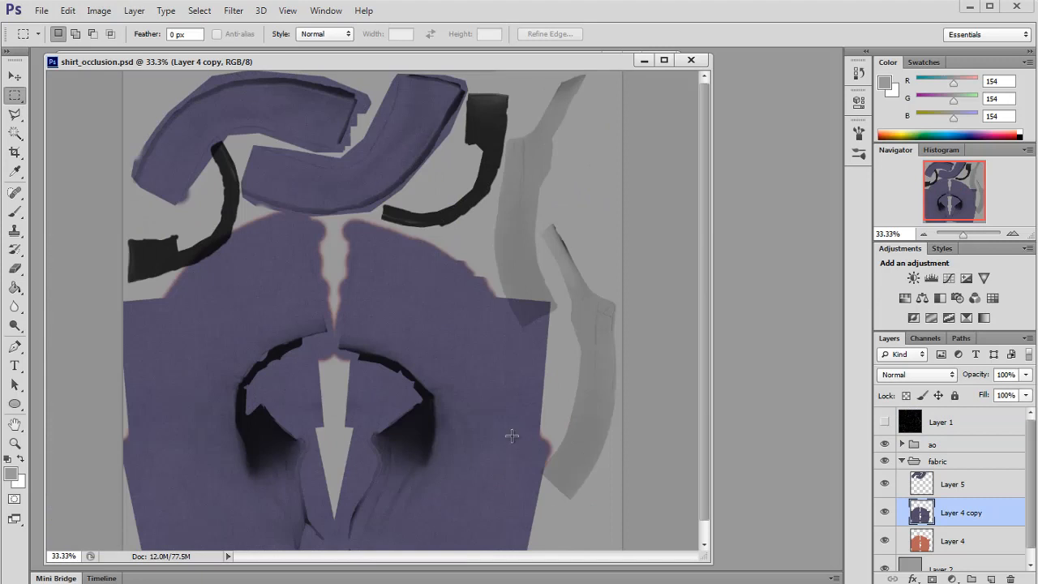
pyautogui.moveTo(367, 449); pyautogui.dragTo(540, 549)
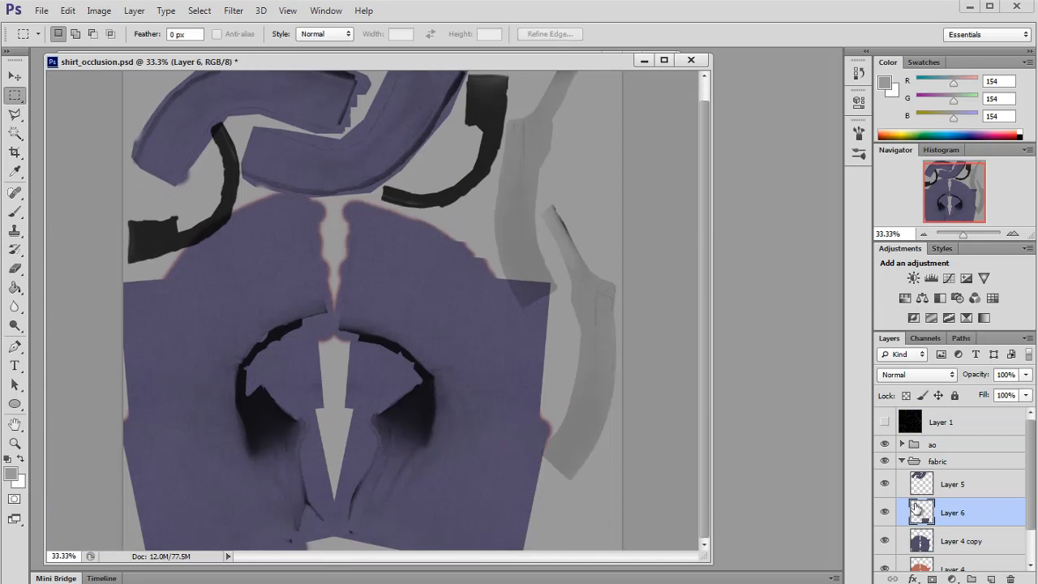
pyautogui.hotkey('ctrl', 'j')
pyautogui.press('v')
pyautogui.moveTo(423, 377); pyautogui.dragTo(301, 203)
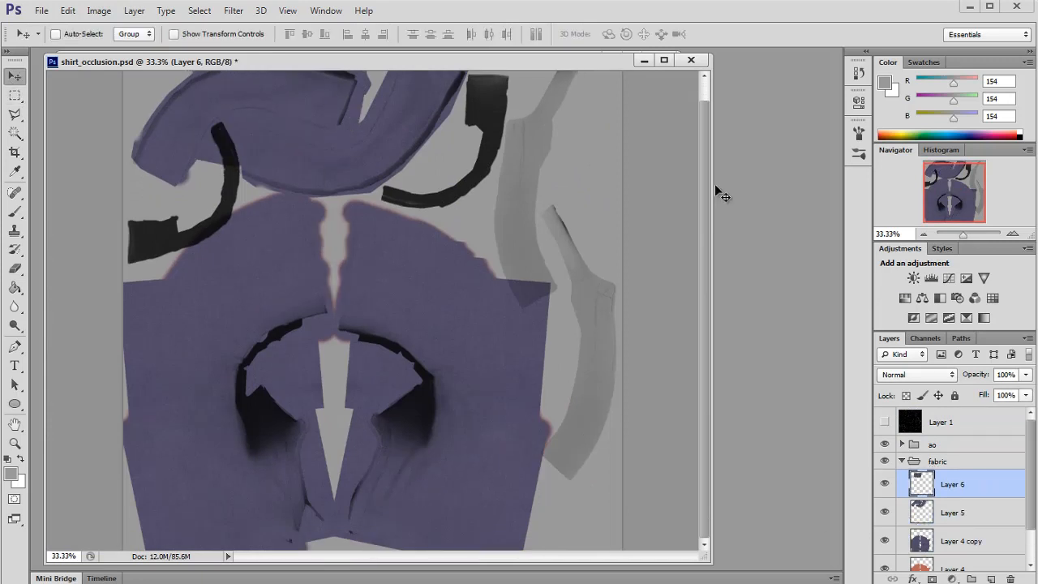
# Step: Position and slightly transform the new patch over the gap in the collar shells
pyautogui.doubleClick(1015, 234)
pyautogui.moveTo(964, 203); pyautogui.dragTo(944, 176)
pyautogui.moveTo(445, 216); pyautogui.dragTo(459, 175)
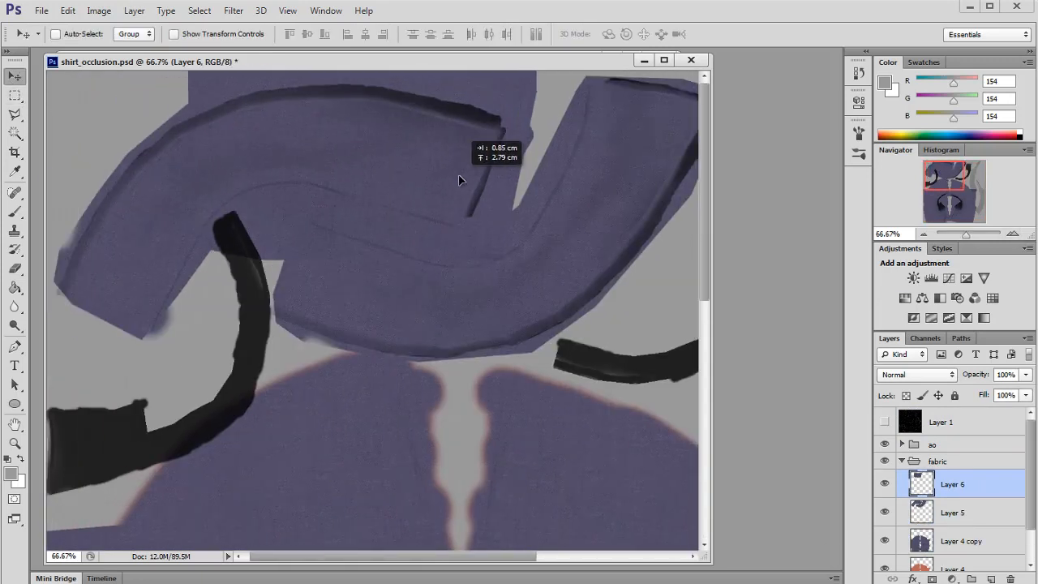
pyautogui.hotkey('ctrl', 't')
pyautogui.moveTo(573, 202); pyautogui.dragTo(582, 183)
pyautogui.press('Return')
# Step: Erase the new collar patch's edge where it overlaps the neighbouring shell, using a 90 px eraser
pyautogui.press('s')
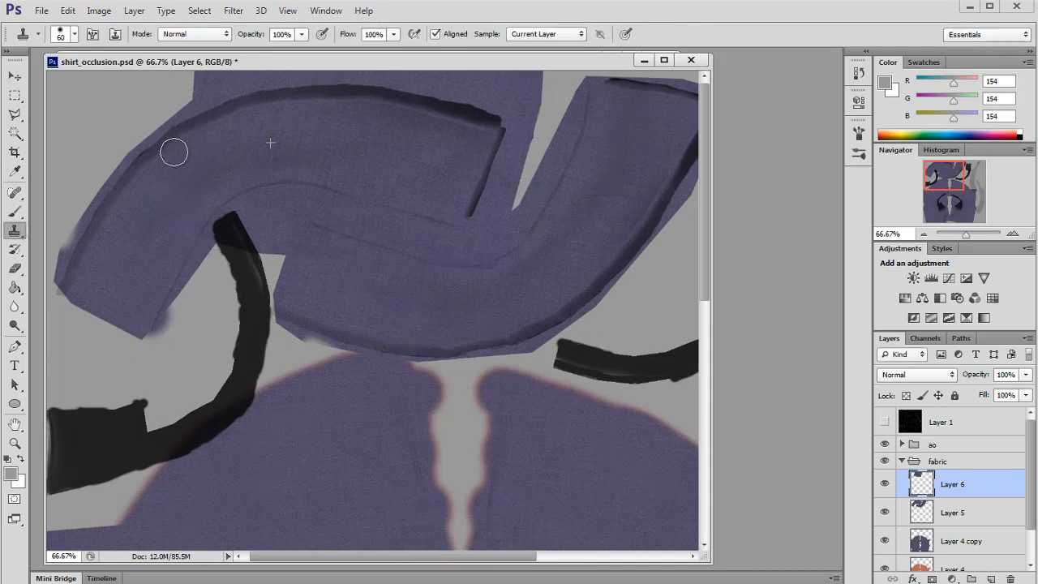
pyautogui.click(16, 269)
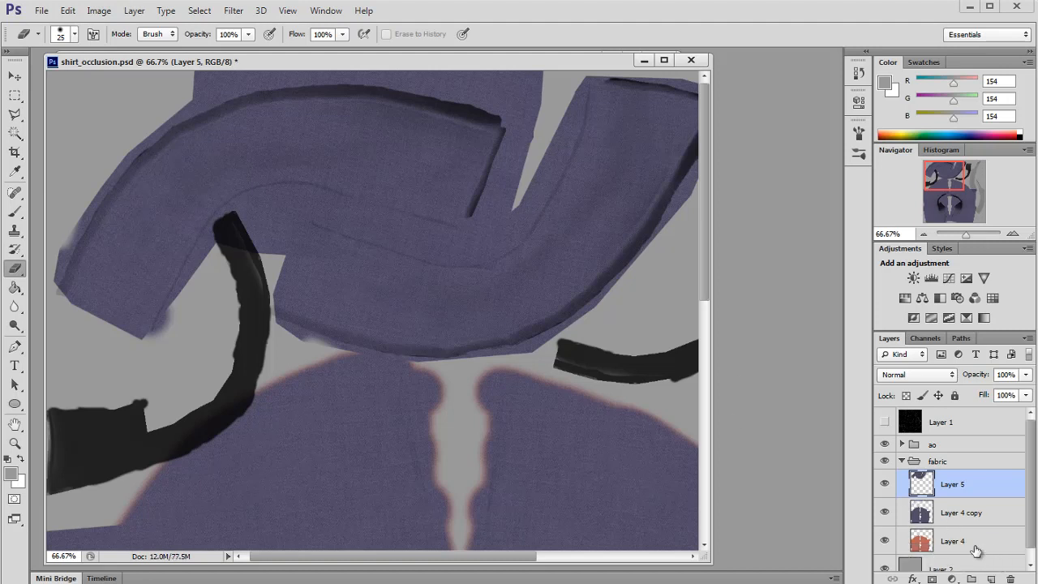
pyautogui.keyDown('ctrl'); pyautogui.click(921, 484); pyautogui.keyUp('ctrl')
pyautogui.click(15, 96)
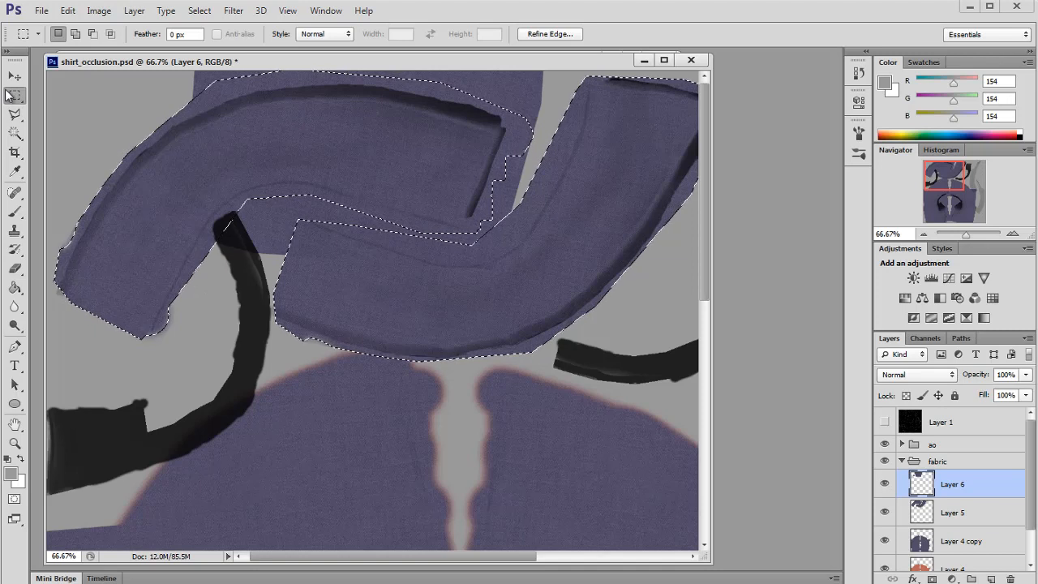
pyautogui.click(69, 203)
pyautogui.click(15, 270)
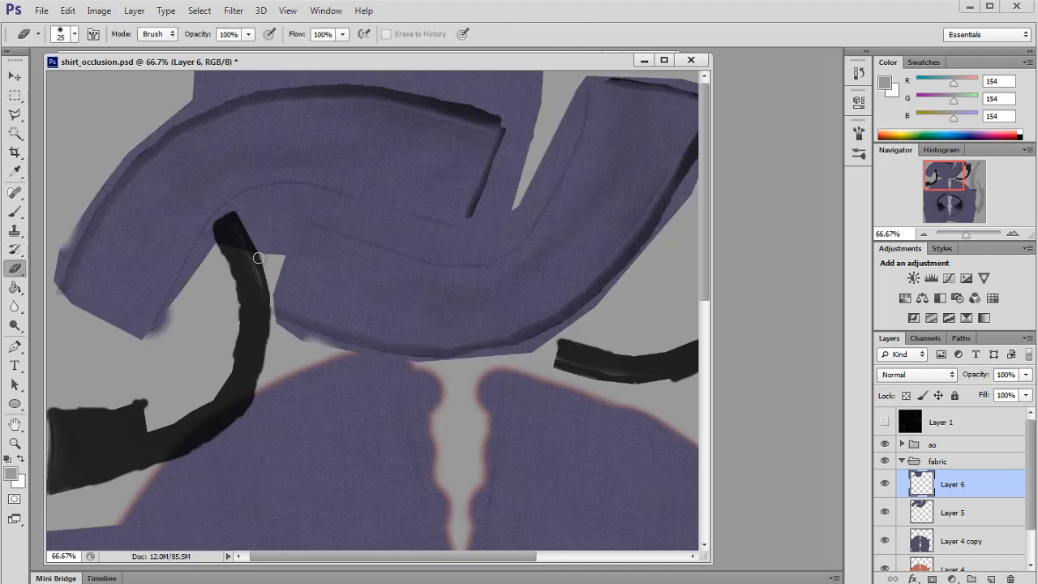
pyautogui.press(']')
pyautogui.press(']')
pyautogui.press(']')
pyautogui.press(']')
pyautogui.press(']')
pyautogui.press(']')
pyautogui.press(']')
pyautogui.moveTo(250, 260); pyautogui.dragTo(376, 254)
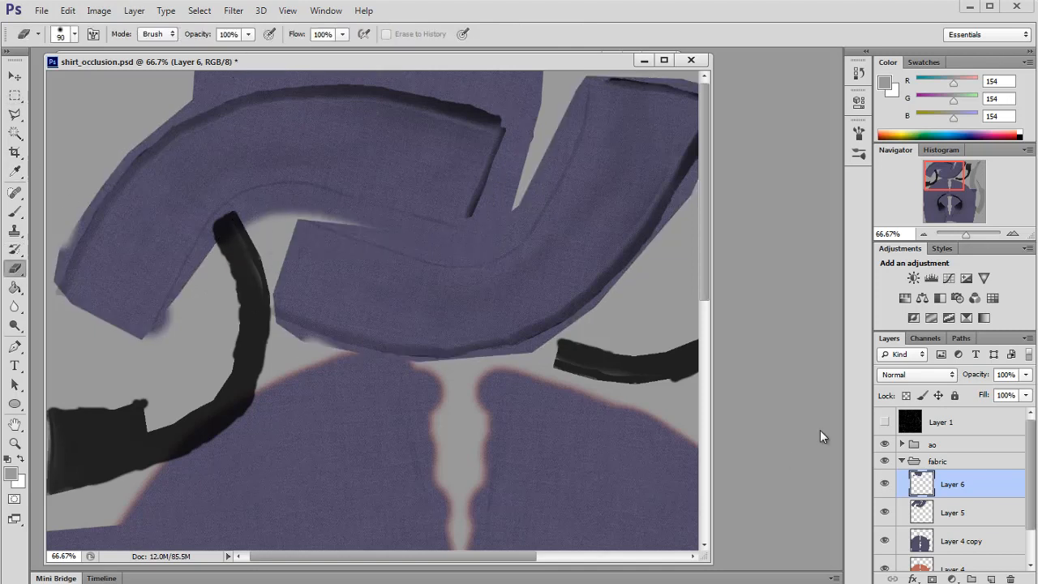
# Step: Show the UV wireframe layer and erase the patch's excess at the top of the collar shell
pyautogui.click(884, 422)
pyautogui.moveTo(525, 219); pyautogui.dragTo(560, 77)
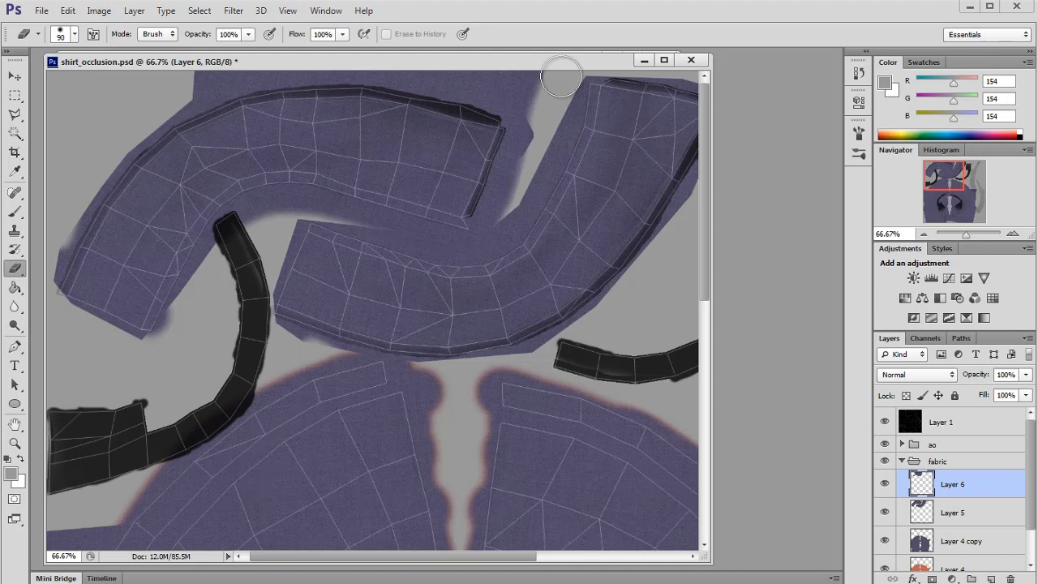
# Step: Merge the patch down into Layer 5, hide the wireframe layer and save the PSD
pyautogui.hotkey('ctrl', 'e')
pyautogui.click(884, 423)
pyautogui.hotkey('ctrl', 's')
# Step: Switch to Maya, reload the shirt texture and orbit around to inspect the collar
pyautogui.hotkey('alt', 'Tab')
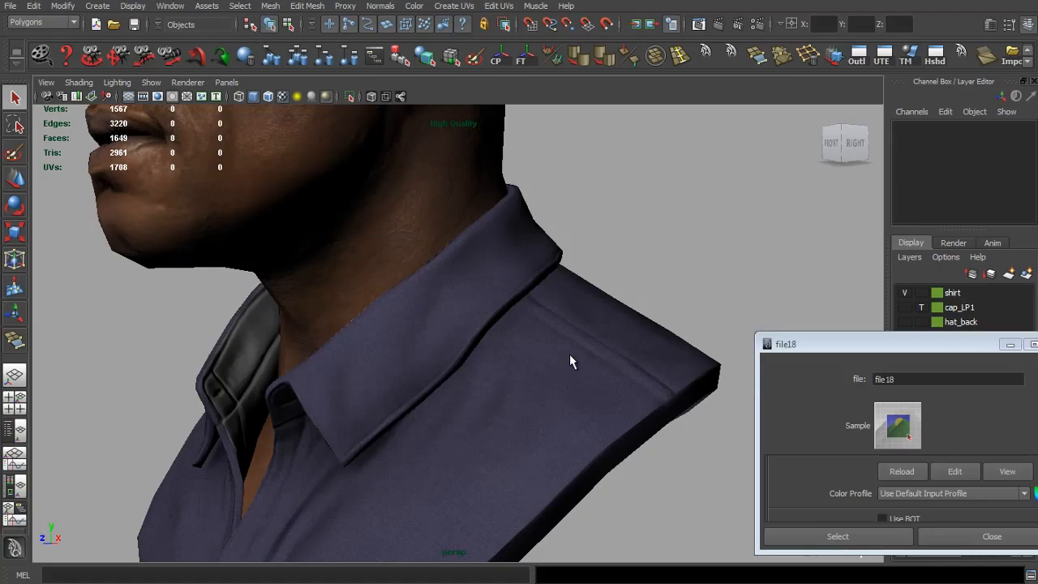
pyautogui.click(899, 471)
pyautogui.moveTo(556, 419); pyautogui.dragTo(646, 488)
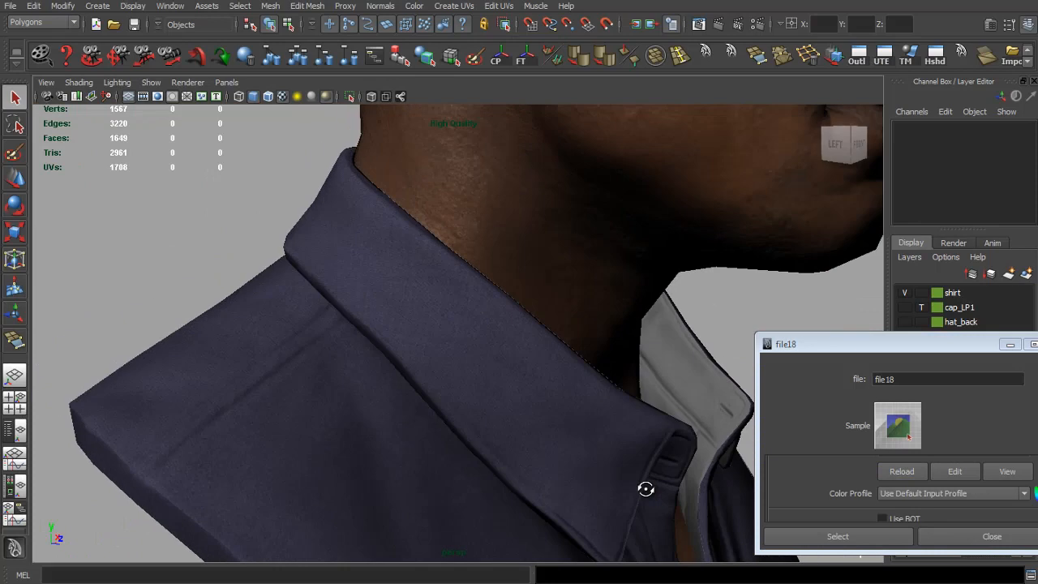
# Step: Back in Photoshop, copy a rectangle of recoloured fabric to a new layer and move it toward the collar's right shell
pyautogui.hotkey('alt', 'Tab')
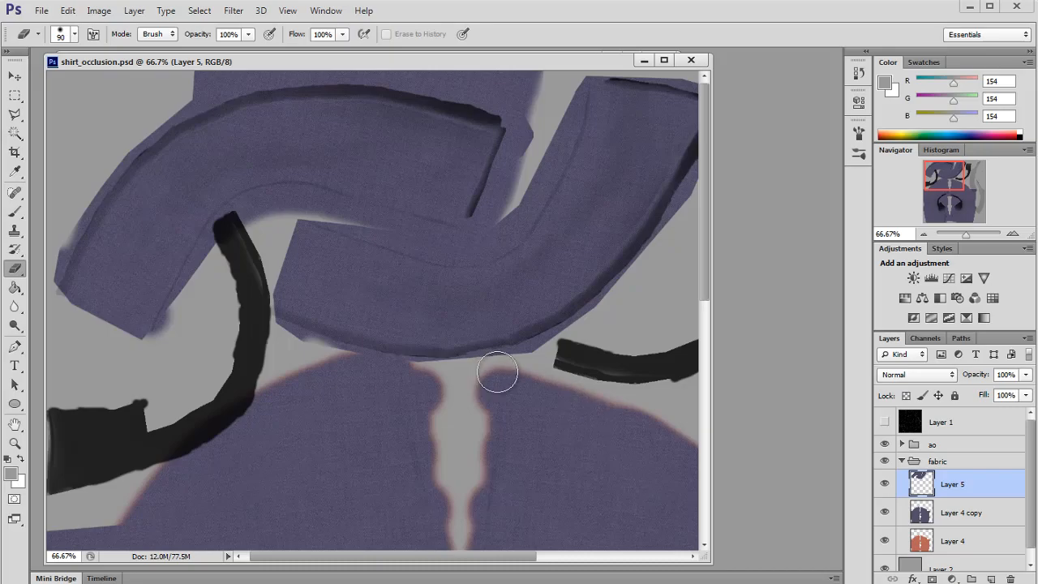
pyautogui.moveTo(930, 200); pyautogui.dragTo(944, 233)
pyautogui.press('m')
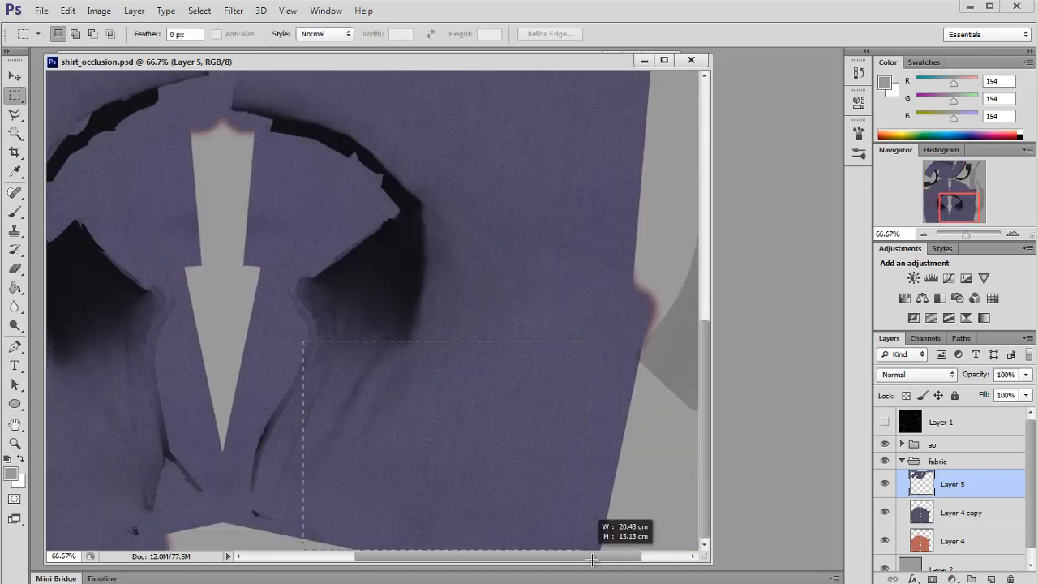
pyautogui.moveTo(592, 559); pyautogui.dragTo(596, 559)
pyautogui.hotkey('ctrl', 'j')
pyautogui.press('v')
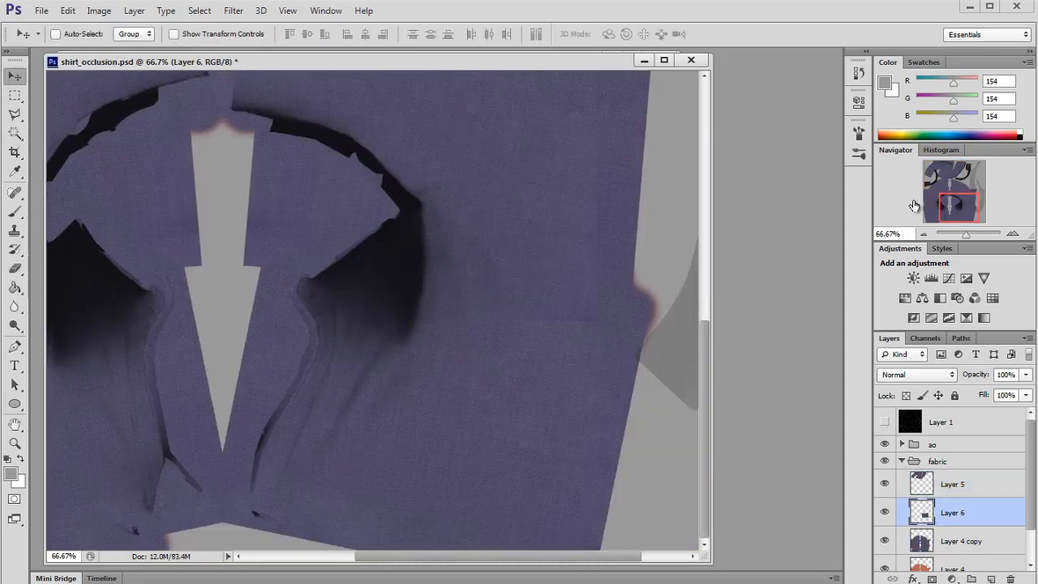
pyautogui.moveTo(914, 205); pyautogui.dragTo(968, 154)
pyautogui.moveTo(936, 193); pyautogui.dragTo(945, 172)
pyautogui.moveTo(438, 356); pyautogui.dragTo(543, 291)
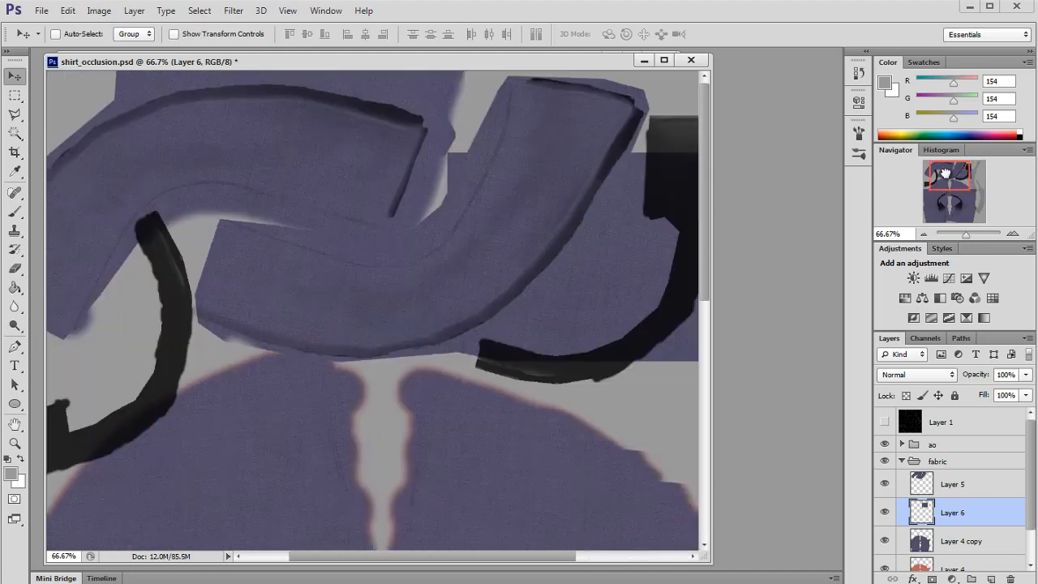
# Step: Move Layer 6 above Layer 5 and rotate the patch about 10° to fit over the collar shell
pyautogui.moveTo(944, 173); pyautogui.dragTo(951, 174)
pyautogui.moveTo(952, 512); pyautogui.dragTo(949, 478)
pyautogui.hotkey('ctrl', 't')
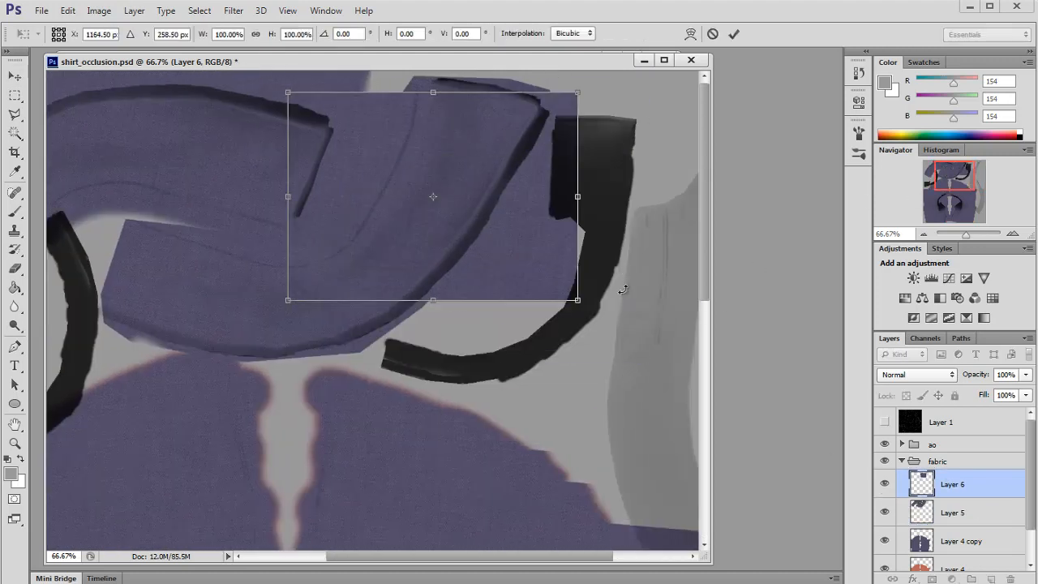
pyautogui.moveTo(622, 290); pyautogui.dragTo(613, 294)
pyautogui.moveTo(515, 269); pyautogui.dragTo(579, 268)
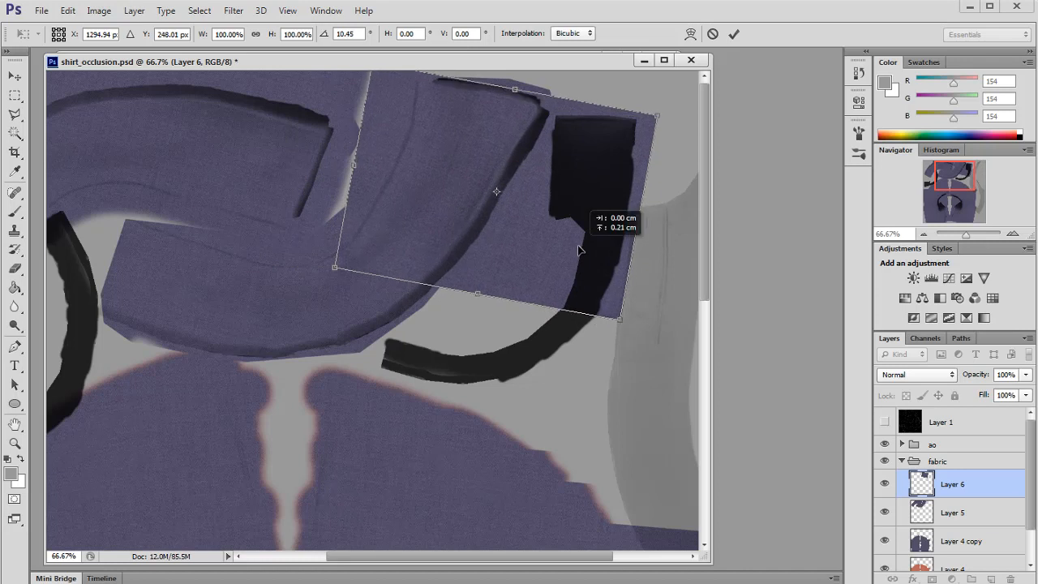
pyautogui.press('Return')
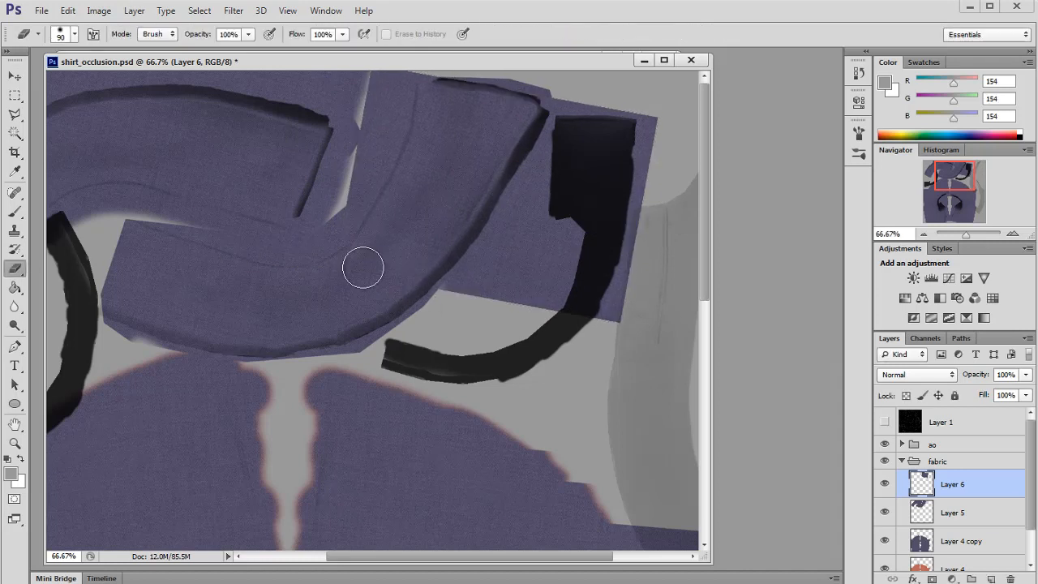
# Step: Try trimming the rotated patch's excess with a rectangular selection
pyautogui.click(16, 98)
pyautogui.moveTo(678, 88); pyautogui.dragTo(552, 388)
pyautogui.press('Delete')
pyautogui.moveTo(626, 248); pyautogui.dragTo(549, 126)
pyautogui.moveTo(572, 182); pyautogui.dragTo(498, 351)
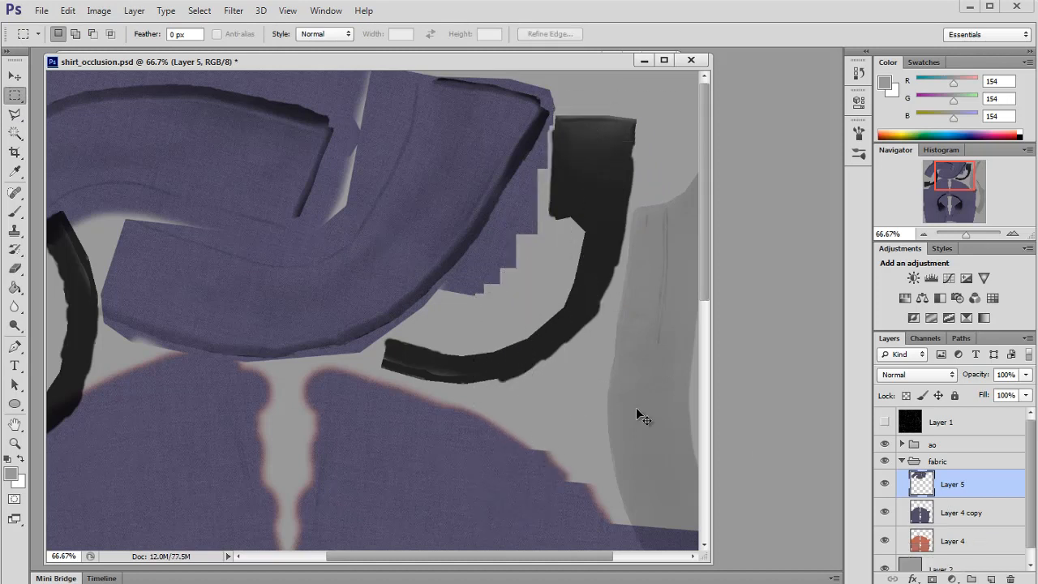
pyautogui.hotkey('alt', 'Tab')
pyautogui.hotkey('alt', 'Tab')
pyautogui.moveTo(677, 424); pyautogui.dragTo(549, 359)
pyautogui.hotkey('alt', 'Tab')
# Step: Copy a large rectangle of fabric from Layer 4 copy to a new layer
pyautogui.moveTo(923, 192); pyautogui.dragTo(960, 207)
pyautogui.moveTo(259, 110)
pyautogui.mouseDown()
pyautogui.moveTo(541, 415)
pyautogui.moveTo(572, 576)
pyautogui.mouseUp()
pyautogui.moveTo(223, 274); pyautogui.dragTo(570, 563)
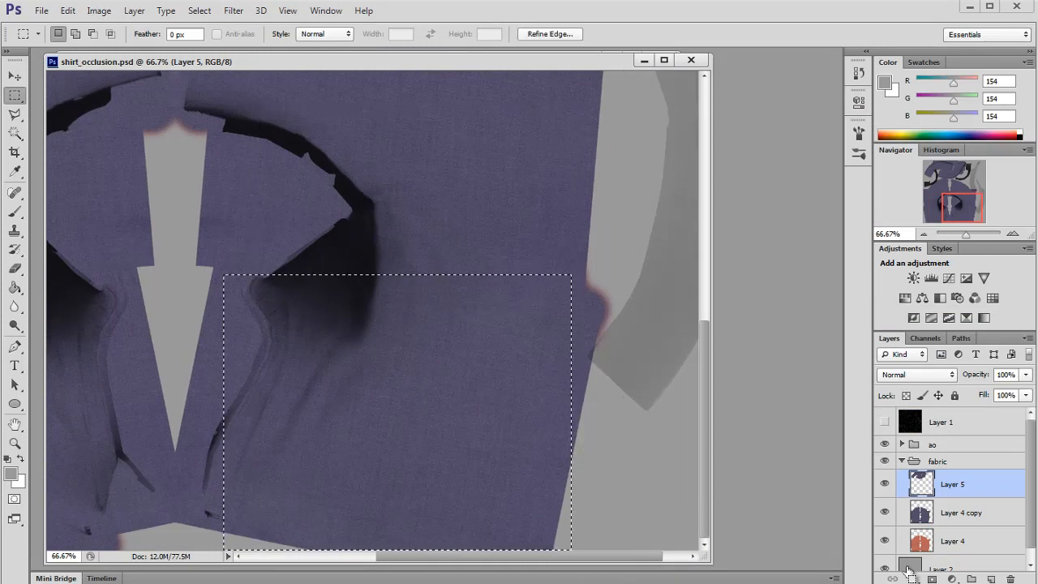
pyautogui.click(922, 513)
pyautogui.hotkey('ctrl', 'j')
pyautogui.moveTo(964, 196); pyautogui.dragTo(966, 177)
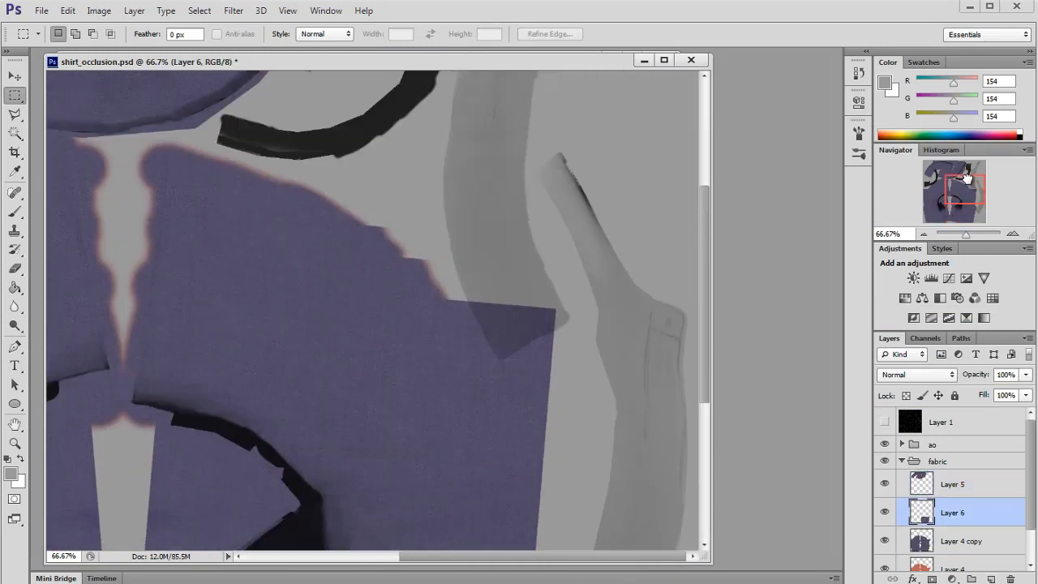
# Step: Move the new fabric patch up over the collar's right-hand shell
pyautogui.click(15, 77)
pyautogui.moveTo(406, 487); pyautogui.dragTo(495, 343)
pyautogui.moveTo(552, 476); pyautogui.dragTo(510, 154)
pyautogui.scroll(6, 528, 371)
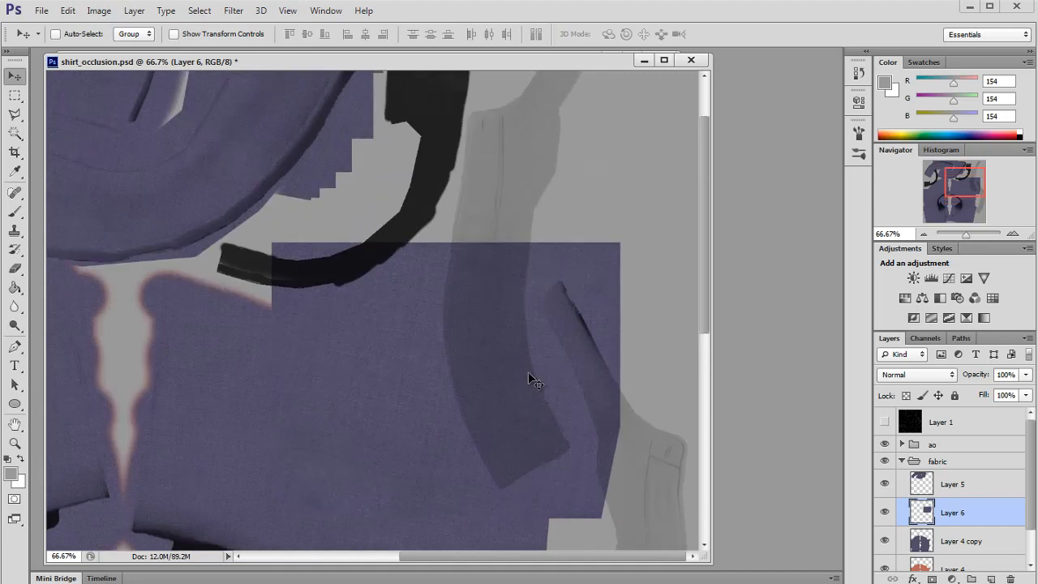
pyautogui.moveTo(433, 368)
pyautogui.mouseDown()
pyautogui.moveTo(547, 255)
pyautogui.moveTo(614, 248)
pyautogui.moveTo(581, 253)
pyautogui.mouseUp()
# Step: Clone-stamp fabric to extend the patch over the collar shell's upper and lower tips
pyautogui.press('s')
pyautogui.keyDown('alt'); pyautogui.click(552, 256); pyautogui.keyUp('alt')
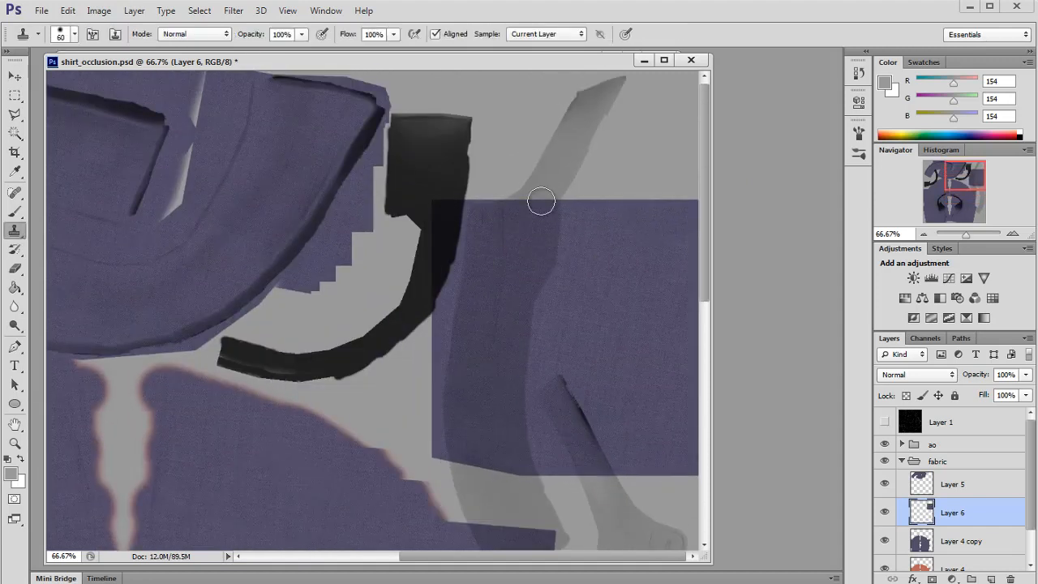
pyautogui.moveTo(540, 202)
pyautogui.mouseDown()
pyautogui.moveTo(564, 145)
pyautogui.moveTo(584, 166)
pyautogui.moveTo(582, 108)
pyautogui.mouseUp()
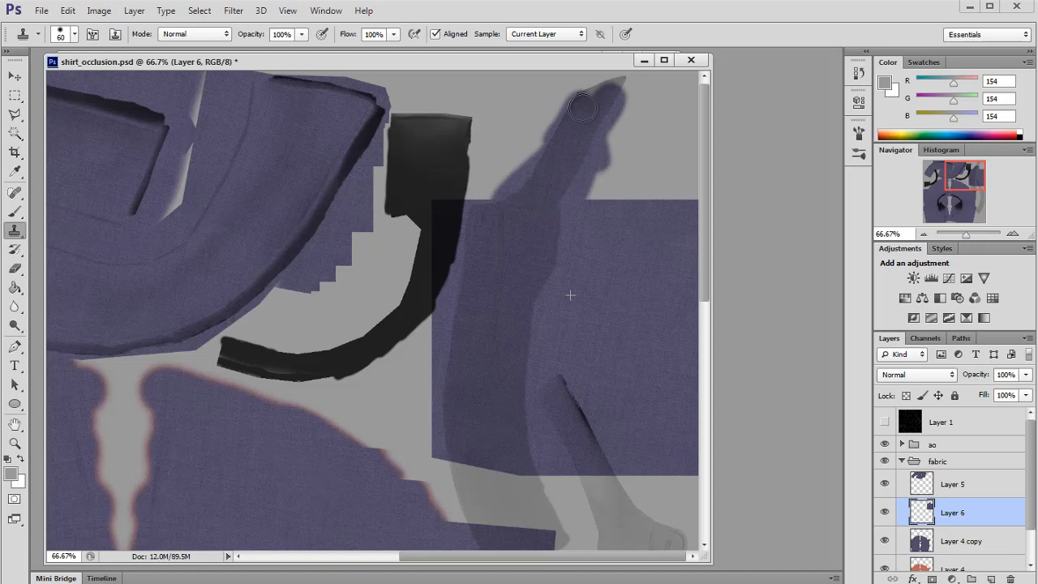
pyautogui.scroll(-3, 546, 384)
pyautogui.moveTo(551, 459)
pyautogui.mouseDown()
pyautogui.moveTo(500, 440)
pyautogui.moveTo(546, 420)
pyautogui.mouseUp()
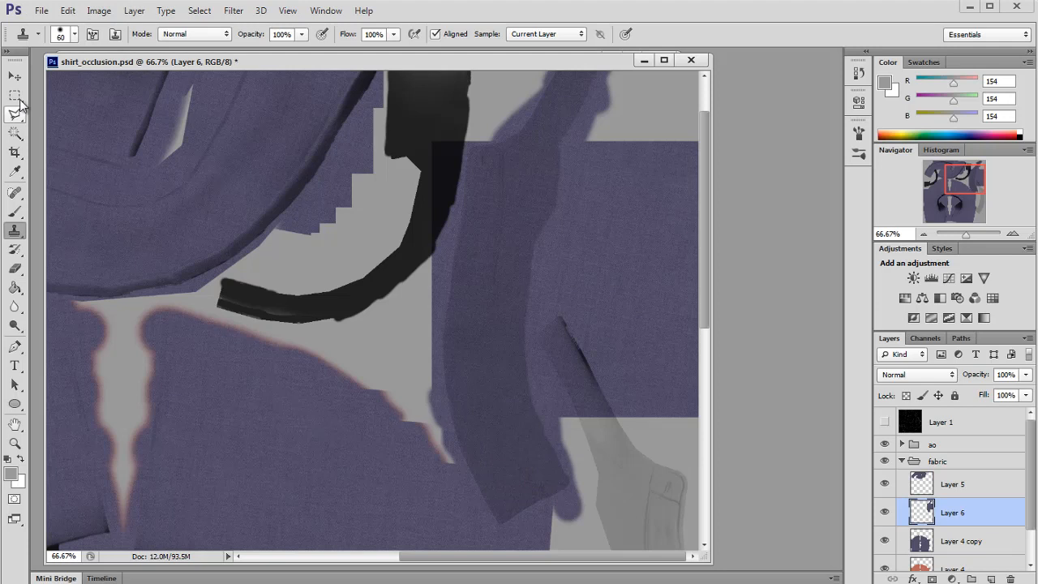
# Step: Erase the patch's edge beside the dark strap and show the UV wireframe layer
pyautogui.click(14, 269)
pyautogui.moveTo(444, 152); pyautogui.dragTo(451, 256)
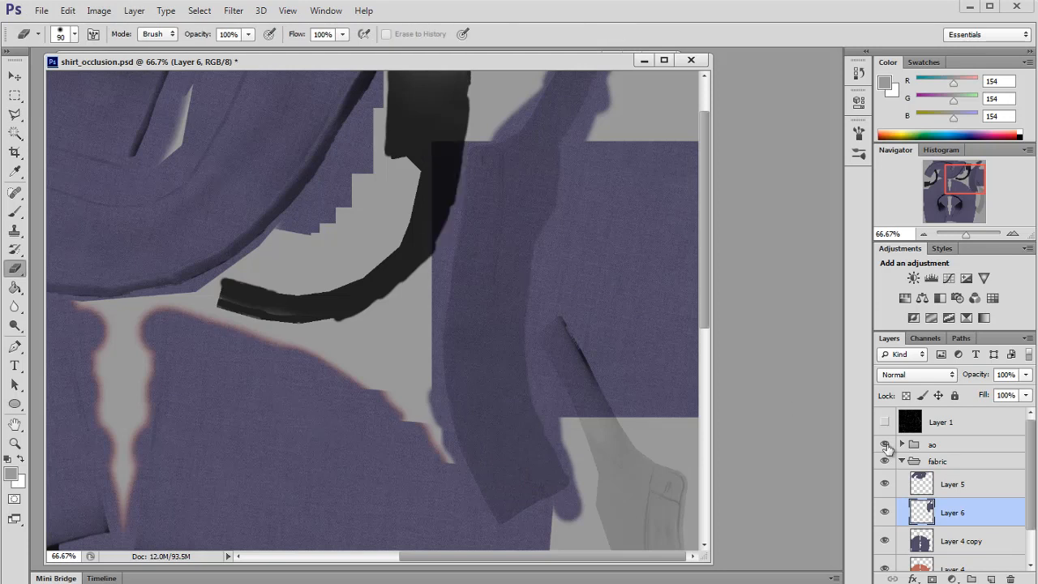
pyautogui.click(884, 422)
# Step: Delete the patch's excess near the strap and at the lower tip using polygonal lasso selections
pyautogui.click(15, 113)
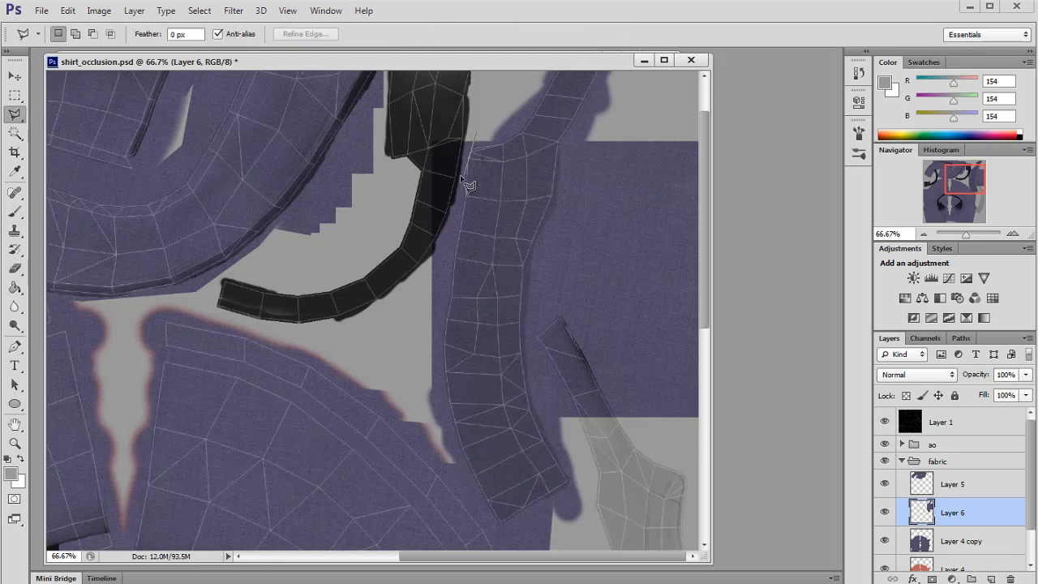
pyautogui.click(479, 141)
pyautogui.press('Delete')
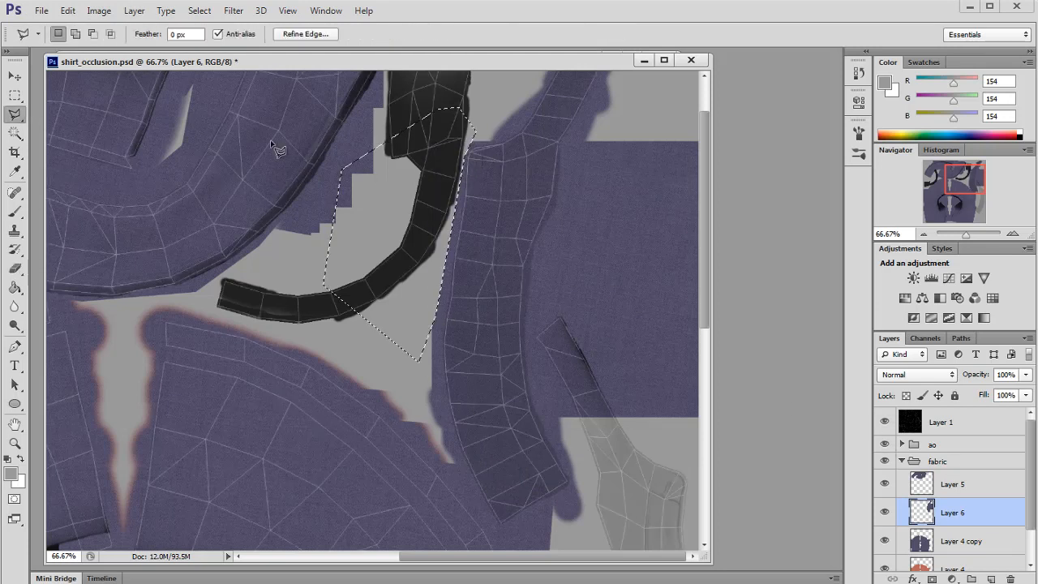
pyautogui.hotkey('ctrl', 'd')
pyautogui.press('m')
pyautogui.click(16, 114)
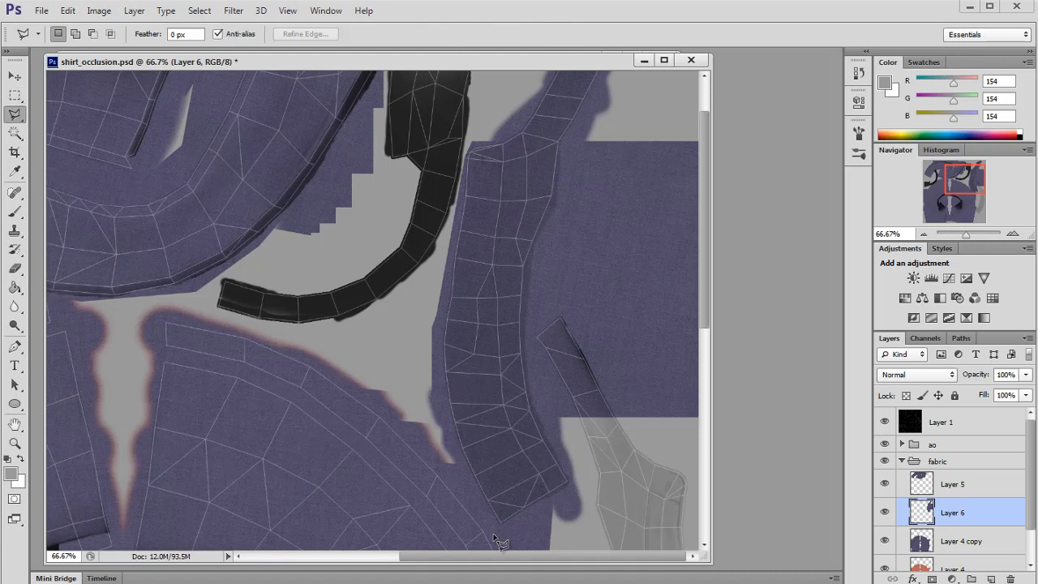
pyautogui.scroll(-2, 498, 489)
pyautogui.click(496, 476)
pyautogui.press('Delete')
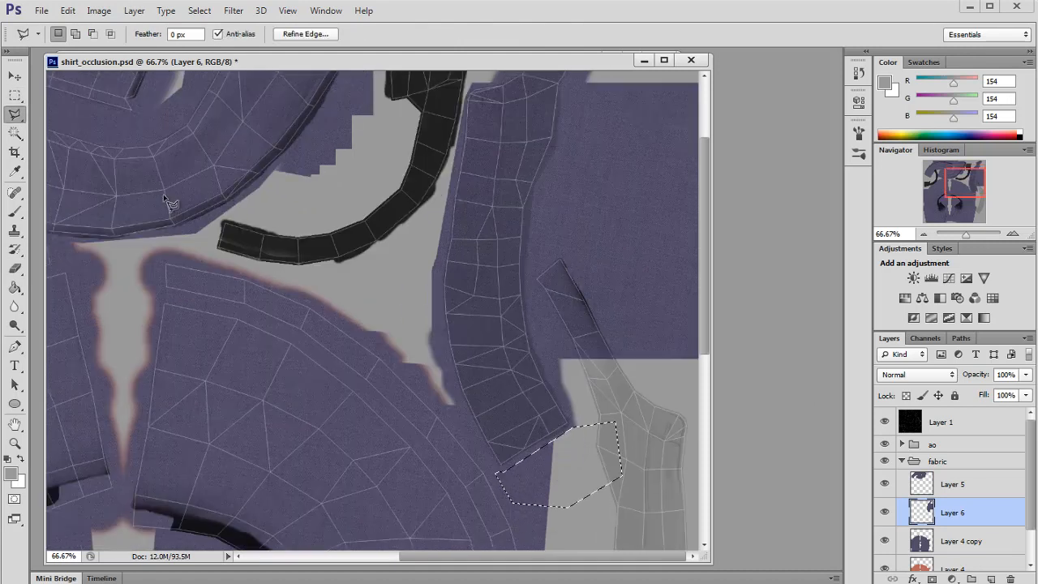
# Step: Delete the remaining patch areas outside the collar shell with a series of rectangular selections
pyautogui.click(14, 96)
pyautogui.click(169, 225)
pyautogui.moveTo(966, 177); pyautogui.dragTo(966, 176)
pyautogui.moveTo(576, 95); pyautogui.dragTo(704, 452)
pyautogui.press('Delete')
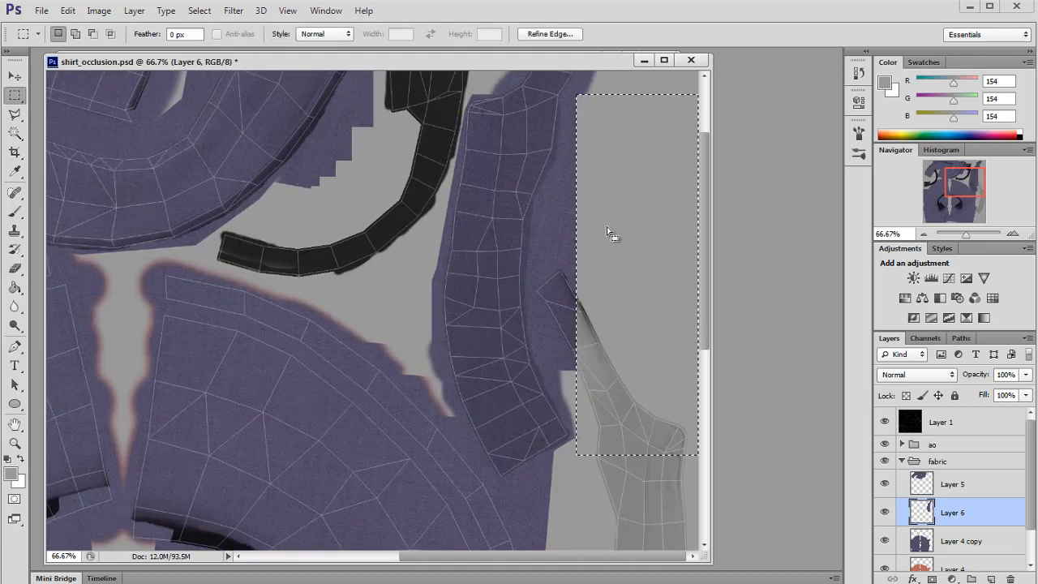
pyautogui.moveTo(604, 232); pyautogui.dragTo(610, 184)
pyautogui.moveTo(539, 251); pyautogui.dragTo(634, 333)
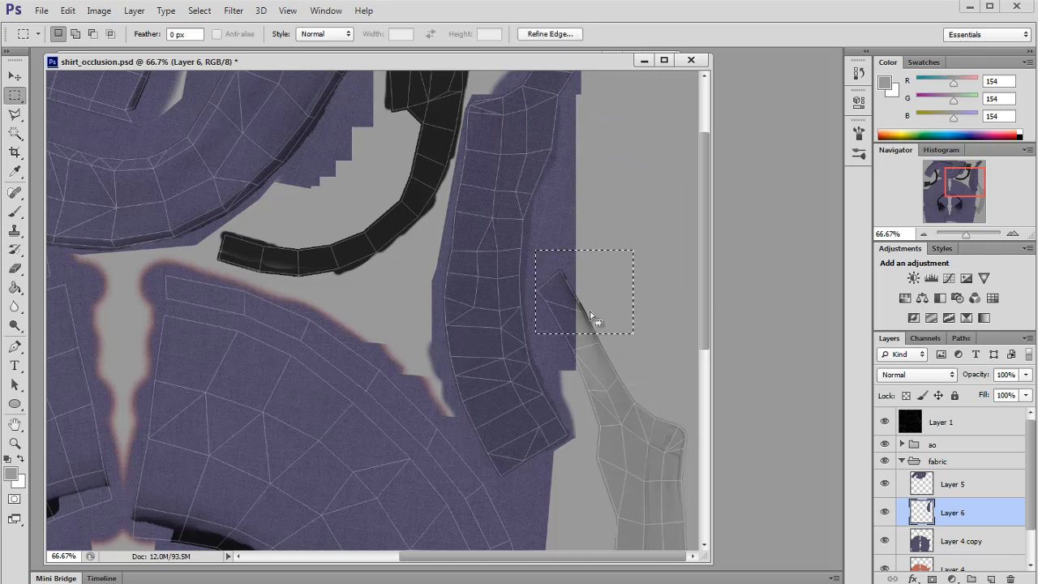
pyautogui.press('Delete')
pyautogui.moveTo(582, 297); pyautogui.dragTo(602, 199)
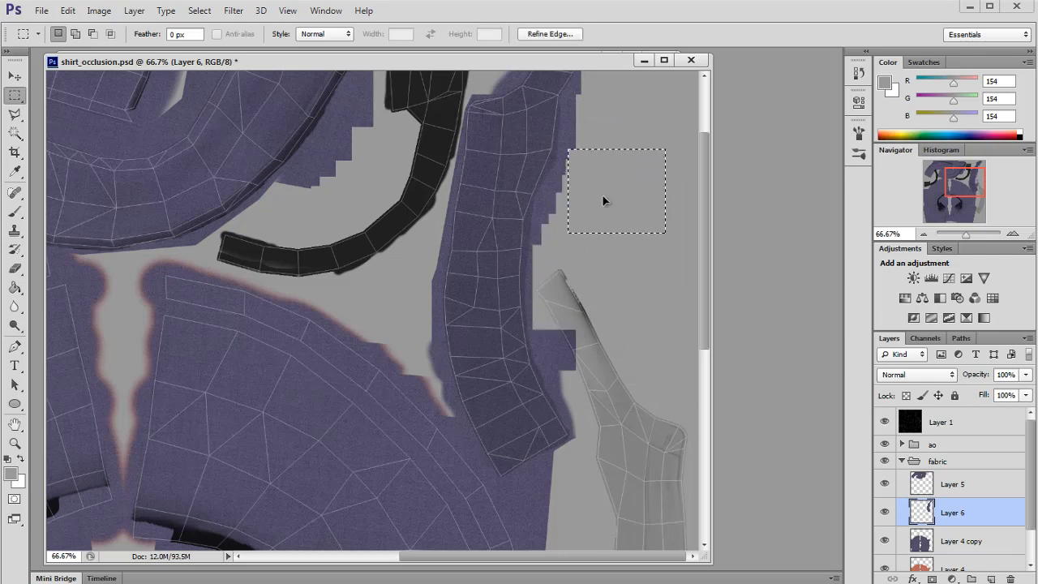
pyautogui.press('Delete')
pyautogui.moveTo(610, 304)
pyautogui.mouseDown()
pyautogui.moveTo(538, 342)
pyautogui.moveTo(559, 350)
pyautogui.mouseUp()
pyautogui.press('Delete')
pyautogui.press('Delete')
pyautogui.moveTo(560, 351); pyautogui.dragTo(574, 378)
pyautogui.press('Delete')
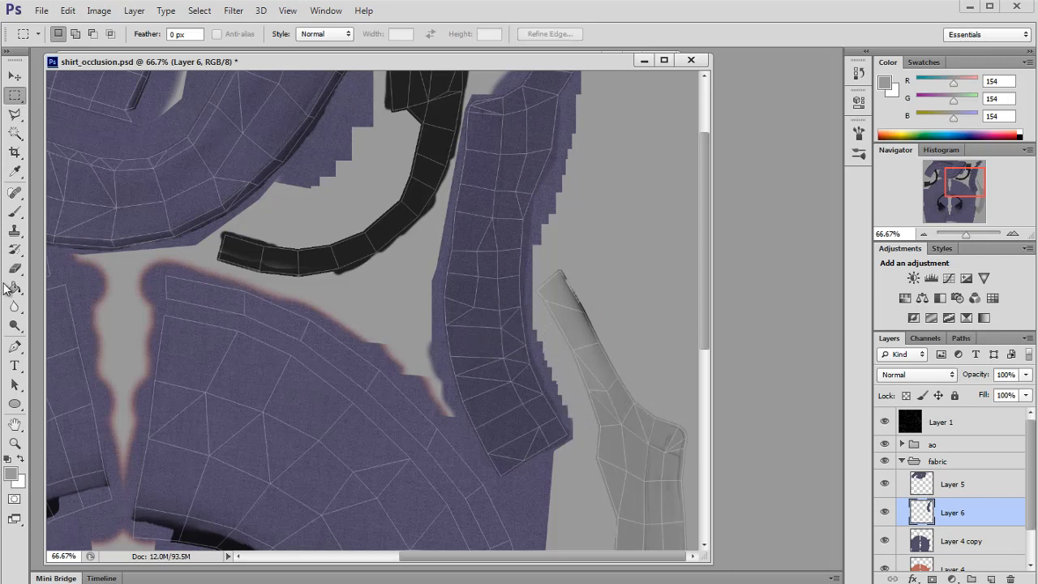
pyautogui.moveTo(425, 367); pyautogui.dragTo(430, 368)
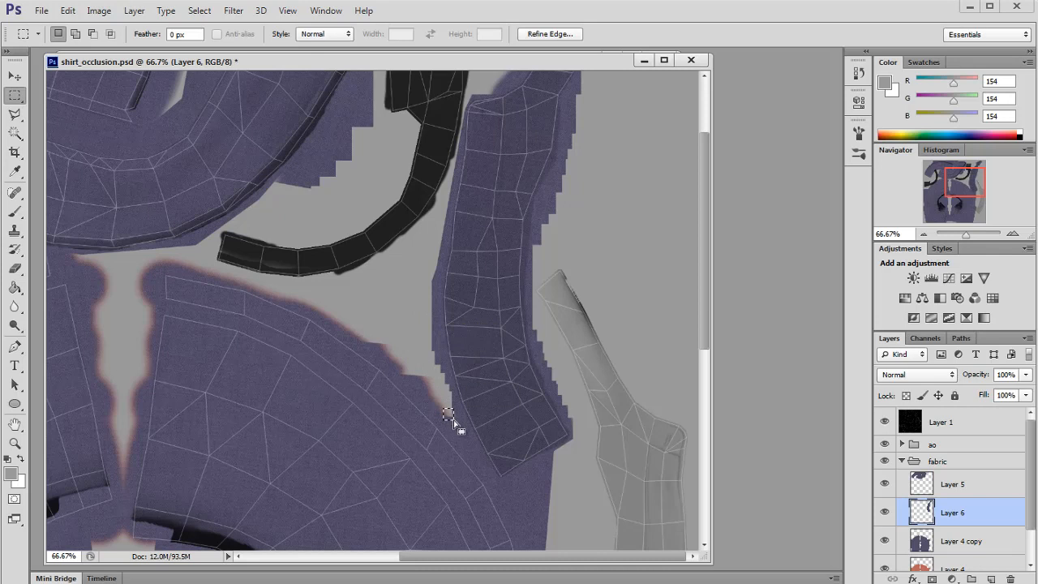
# Step: Hide the wireframe layer and save the PSD
pyautogui.scroll(1, 428, 333)
pyautogui.click(886, 423)
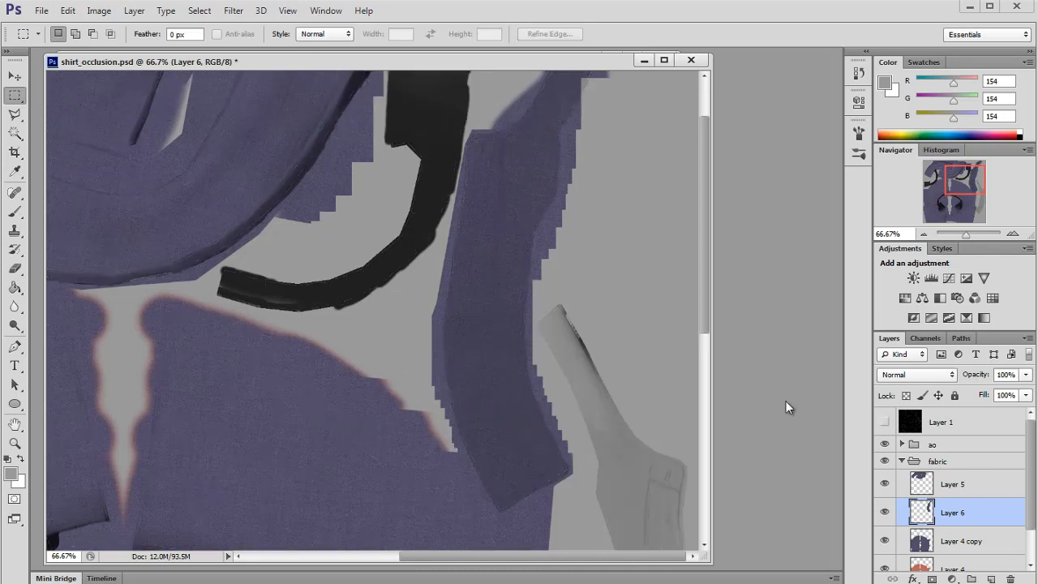
pyautogui.hotkey('ctrl', 's')
# Step: Switch to Maya, reload the texture and orbit to check the collar's right side
pyautogui.hotkey('alt', 'Tab')
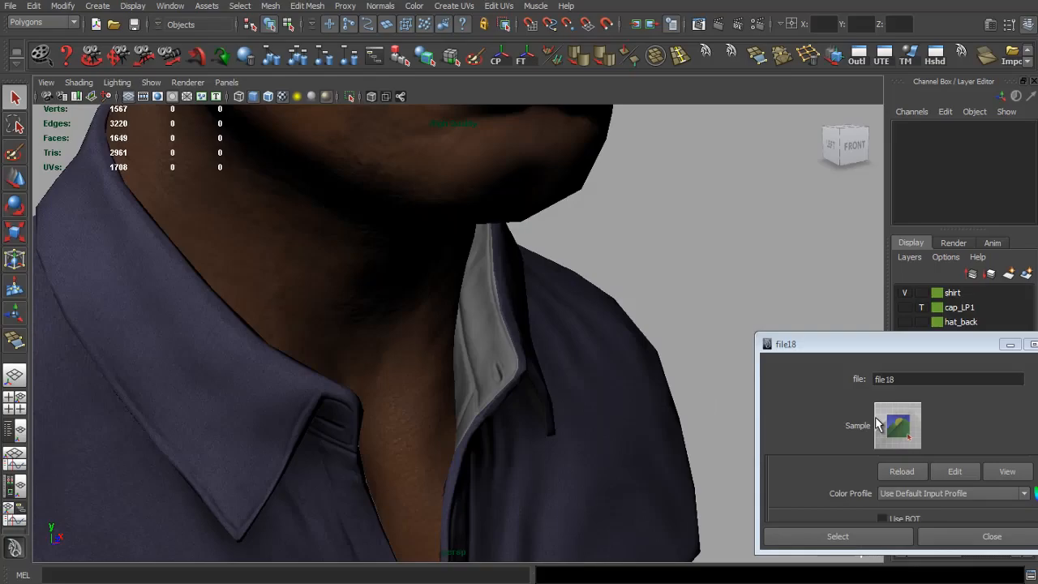
pyautogui.click(902, 472)
pyautogui.moveTo(648, 446); pyautogui.dragTo(524, 454)
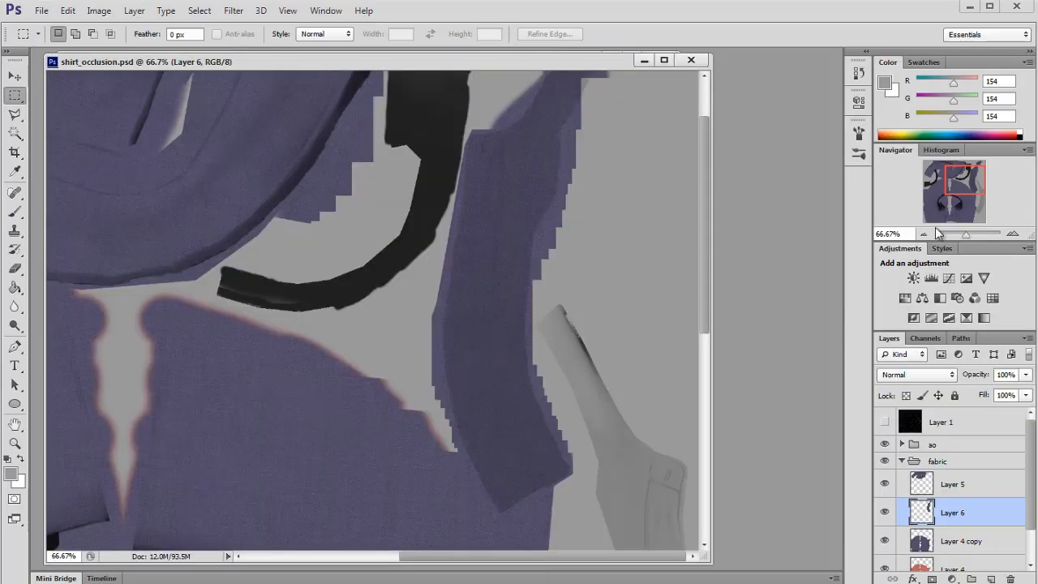
pyautogui.scroll(3, 321, 461)
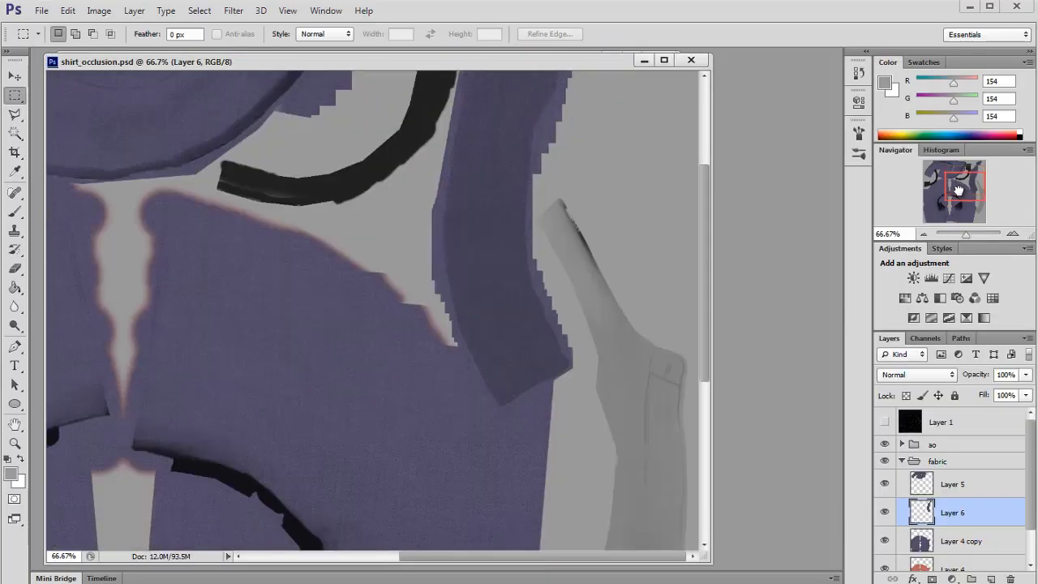
# Step: Copy a fabric patch from Layer 4 copy onto a new layer and move it over the collar strap area
pyautogui.moveTo(476, 570); pyautogui.dragTo(523, 570)
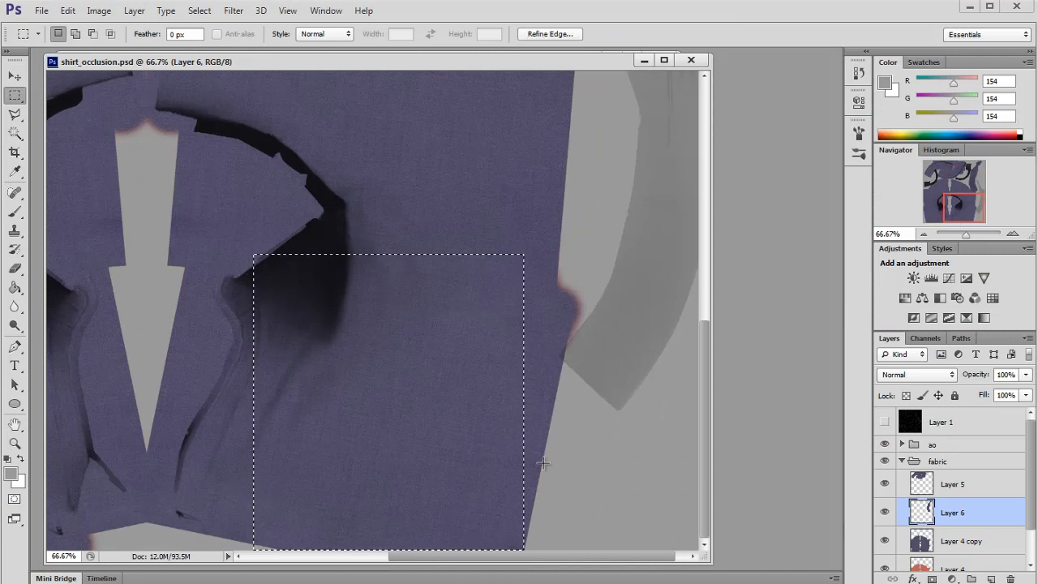
pyautogui.click(944, 485)
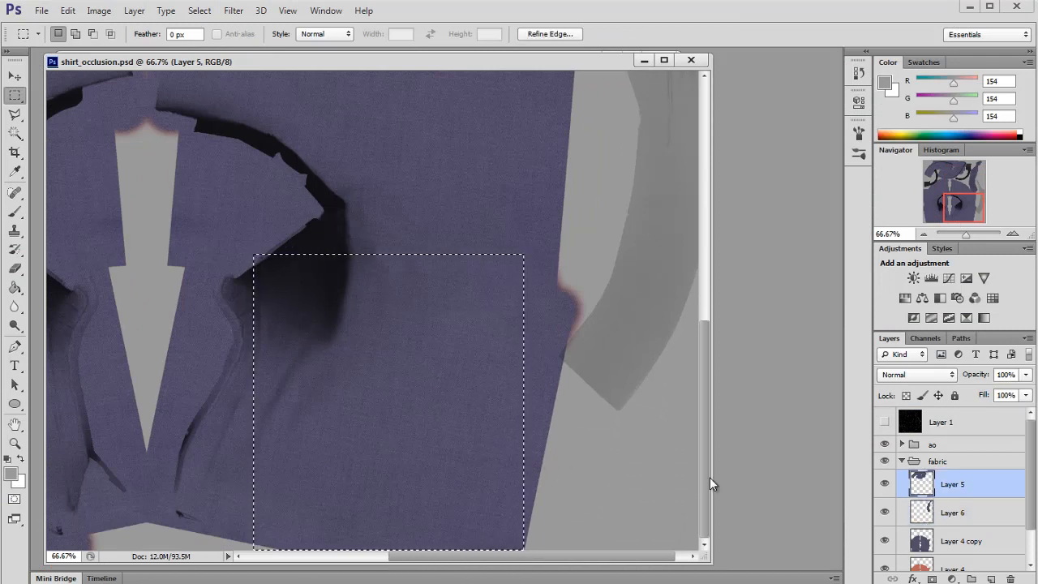
pyautogui.click(950, 541)
pyautogui.hotkey('ctrl', 'j')
pyautogui.click(15, 76)
pyautogui.moveTo(406, 397); pyautogui.dragTo(474, 266)
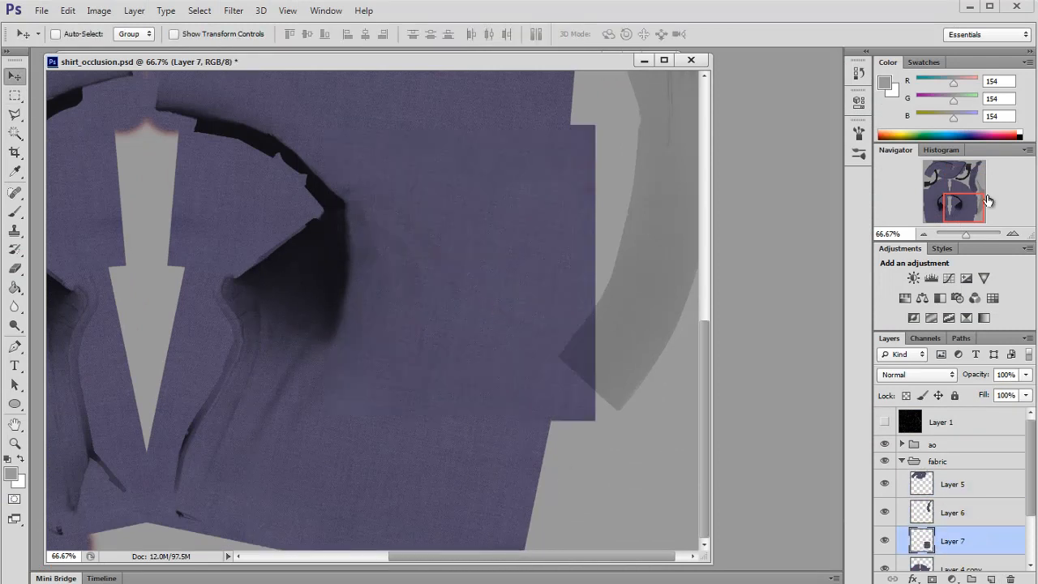
pyautogui.moveTo(980, 203); pyautogui.dragTo(981, 191)
pyautogui.moveTo(337, 381); pyautogui.dragTo(532, 253)
pyautogui.moveTo(557, 262); pyautogui.dragTo(499, 258)
# Step: Free-transform the new patch, rotating it about -2.27° and shifting it to fit the strap shell
pyautogui.hotkey('ctrl', 't')
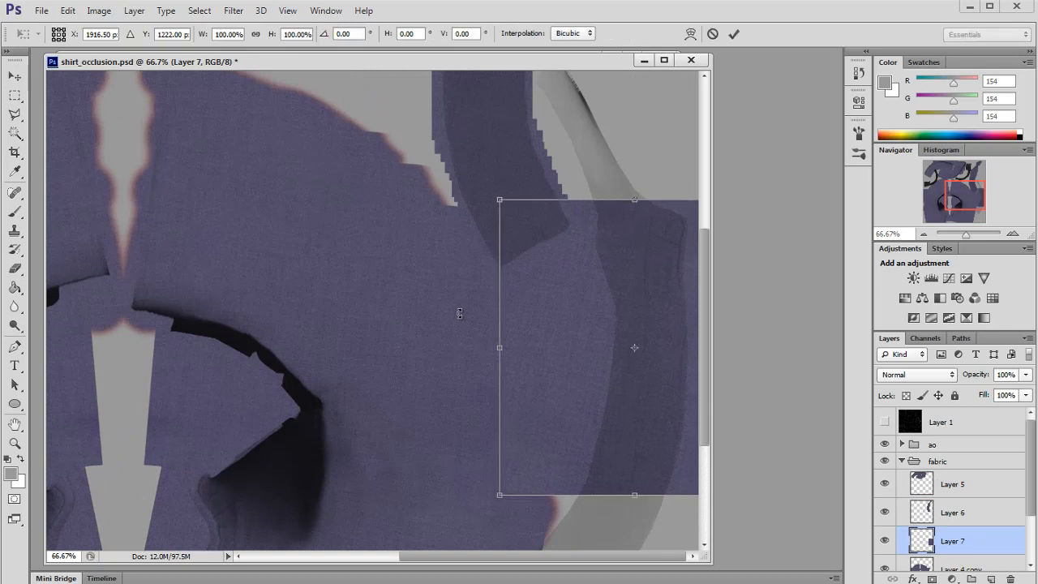
pyautogui.moveTo(476, 293); pyautogui.dragTo(479, 314)
pyautogui.click(1013, 233)
pyautogui.moveTo(1002, 203); pyautogui.dragTo(1002, 206)
pyautogui.moveTo(545, 249)
pyautogui.mouseDown()
pyautogui.moveTo(531, 251)
pyautogui.moveTo(535, 242)
pyautogui.mouseUp()
pyautogui.moveTo(320, 243); pyautogui.dragTo(322, 219)
pyautogui.moveTo(523, 344); pyautogui.dragTo(520, 332)
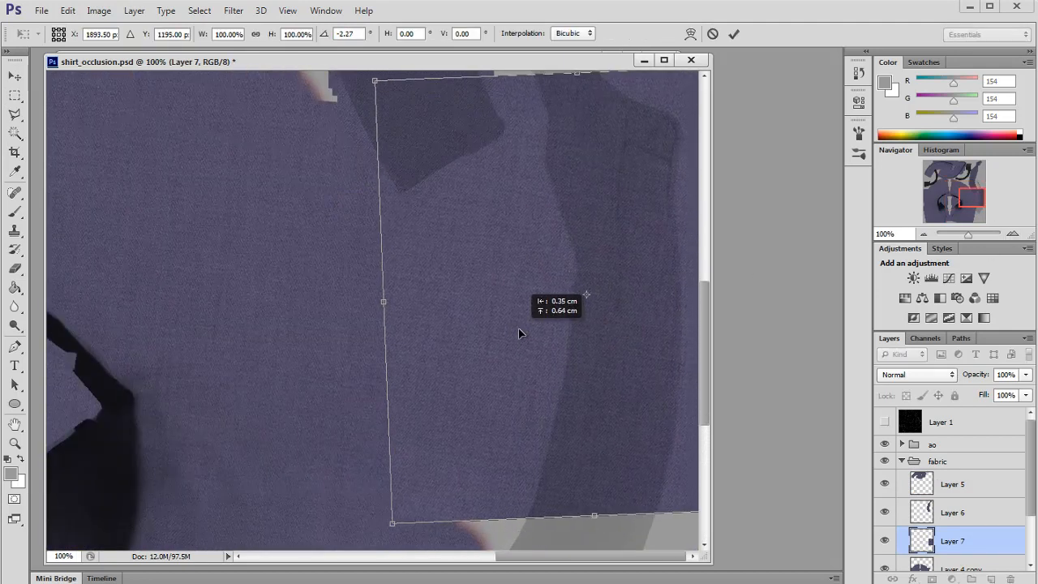
pyautogui.press('Return')
# Step: Clone Stamp fabric over the top end and edges of the strap shell on the new patch layer
pyautogui.scroll(2, 509, 364)
pyautogui.scroll(5, 510, 369)
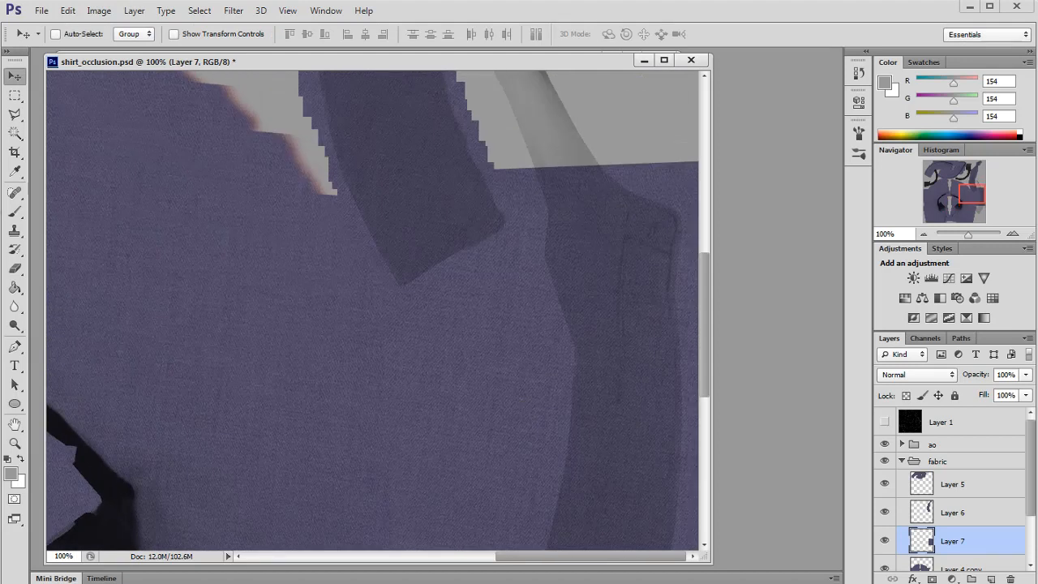
pyautogui.press('s')
pyautogui.moveTo(638, 289)
pyautogui.mouseDown()
pyautogui.moveTo(555, 203)
pyautogui.moveTo(526, 202)
pyautogui.moveTo(519, 146)
pyautogui.mouseUp()
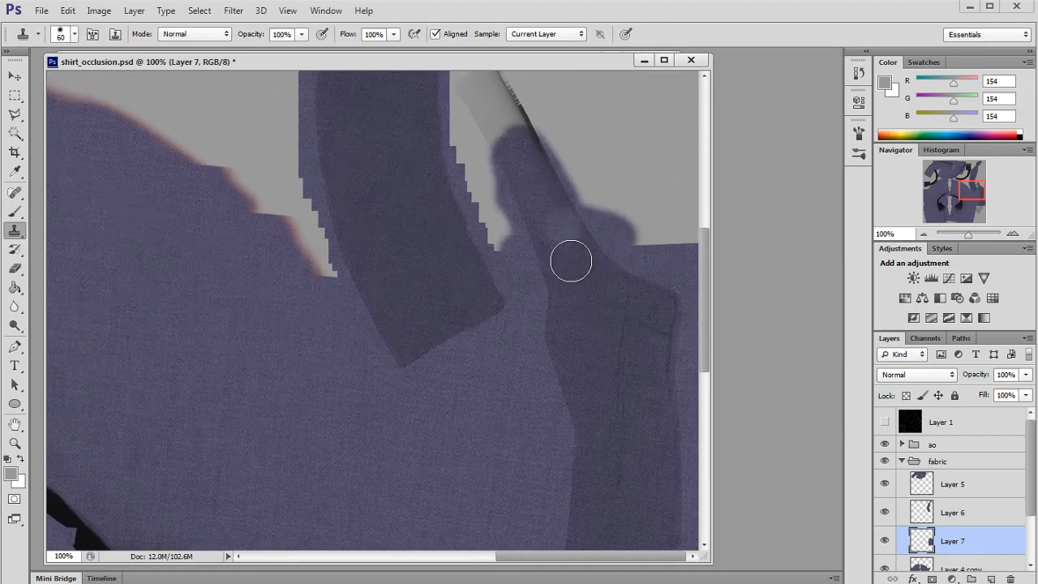
pyautogui.scroll(4, 567, 264)
pyautogui.moveTo(520, 258)
pyautogui.mouseDown()
pyautogui.moveTo(517, 227)
pyautogui.moveTo(471, 169)
pyautogui.mouseUp()
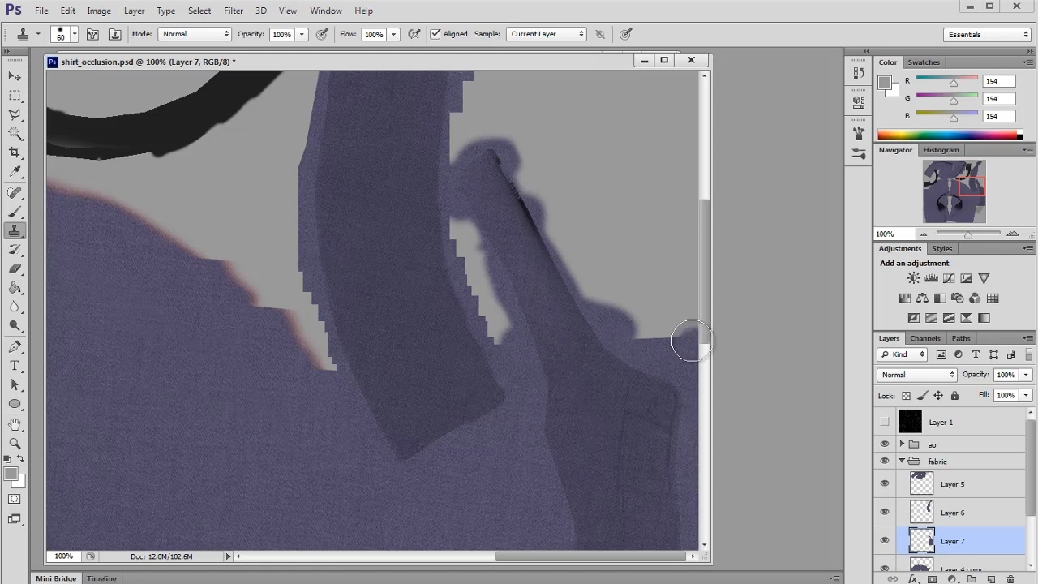
pyautogui.scroll(-15, 690, 341)
pyautogui.moveTo(635, 403)
pyautogui.mouseDown()
pyautogui.moveTo(573, 407)
pyautogui.moveTo(544, 435)
pyautogui.moveTo(651, 444)
pyautogui.moveTo(524, 377)
pyautogui.moveTo(539, 427)
pyautogui.moveTo(521, 490)
pyautogui.moveTo(467, 523)
pyautogui.moveTo(571, 535)
pyautogui.moveTo(570, 503)
pyautogui.moveTo(591, 537)
pyautogui.mouseUp()
# Step: Show the wireframe and delete the patch excess beside the strap shell with a polygonal lasso selection, then deselect
pyautogui.click(24, 117)
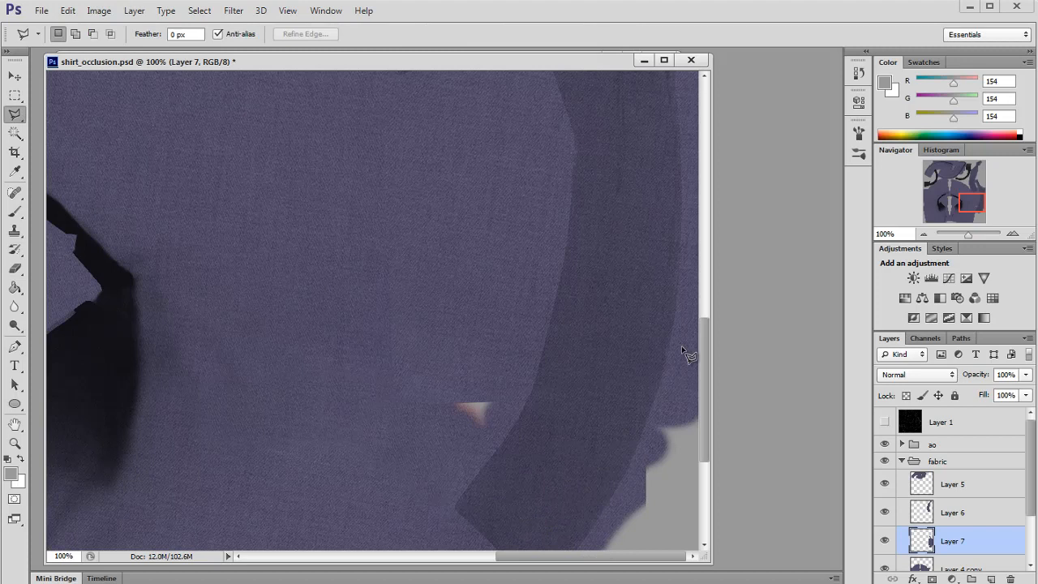
pyautogui.click(884, 422)
pyautogui.scroll(-1, 503, 197)
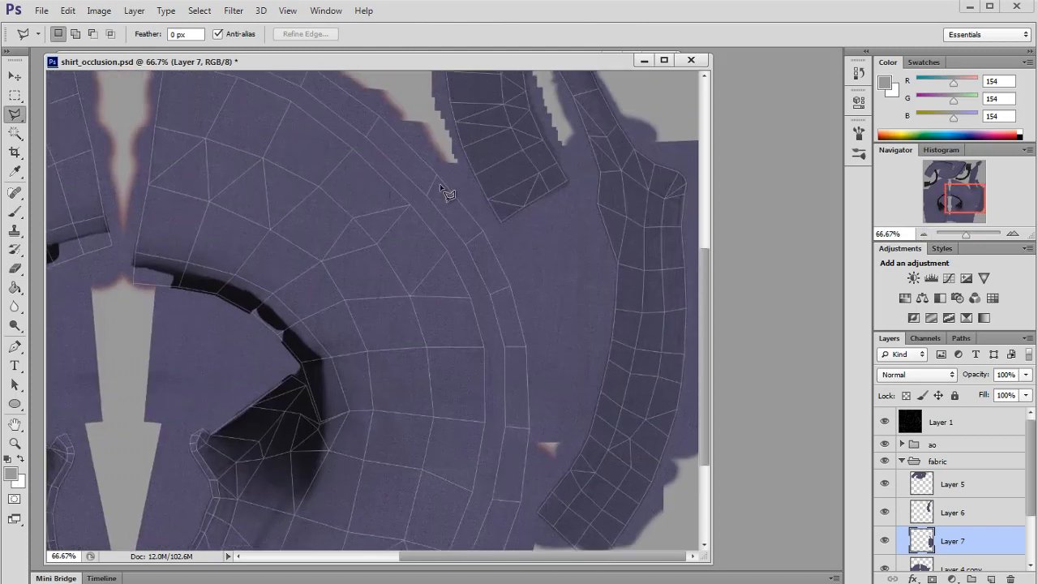
pyautogui.click(528, 526)
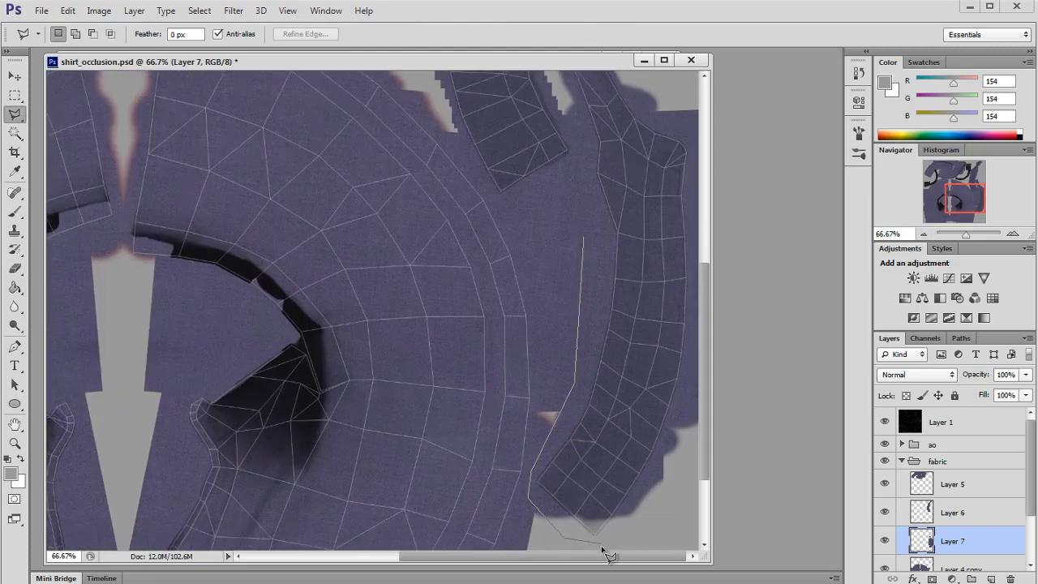
pyautogui.click(699, 168)
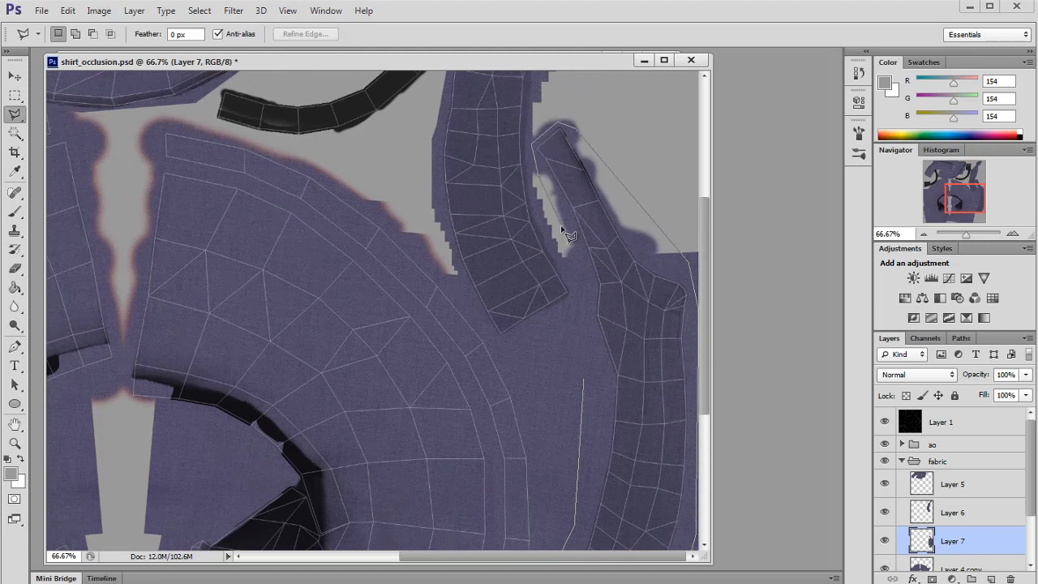
pyautogui.doubleClick(583, 381)
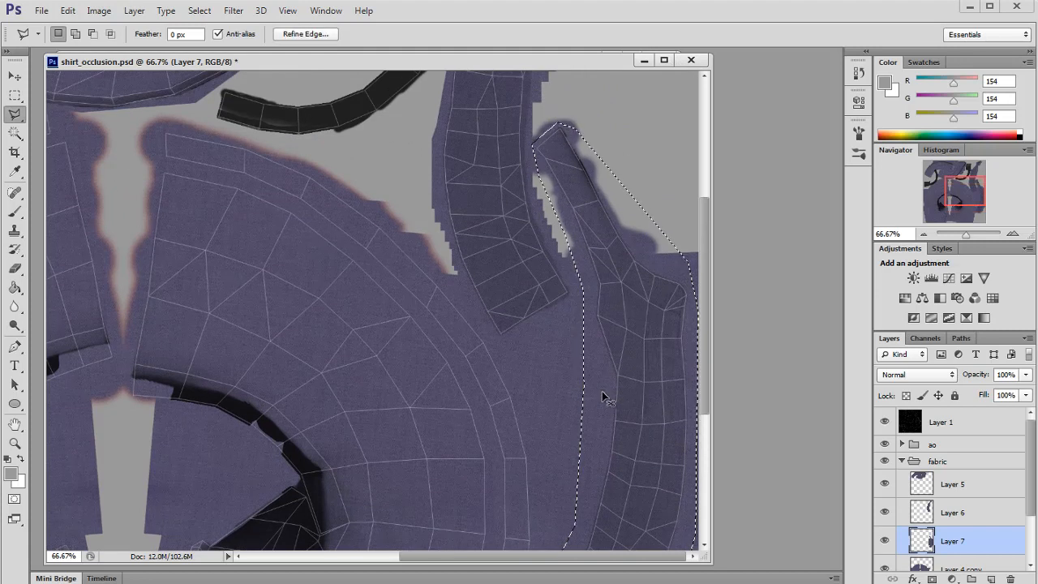
pyautogui.press('Delete')
pyautogui.click(15, 75)
pyautogui.click(14, 95)
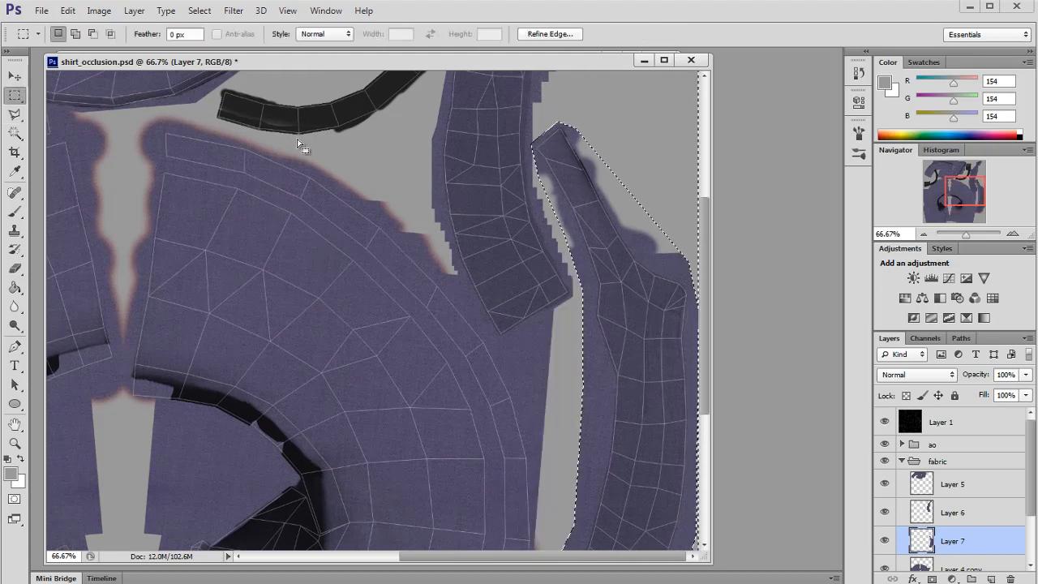
pyautogui.hotkey('ctrl', 'd')
# Step: Hide the wireframe, reload the texture in Maya and orbit to inspect the back of the collar
pyautogui.click(884, 421)
pyautogui.hotkey('alt', 'Tab')
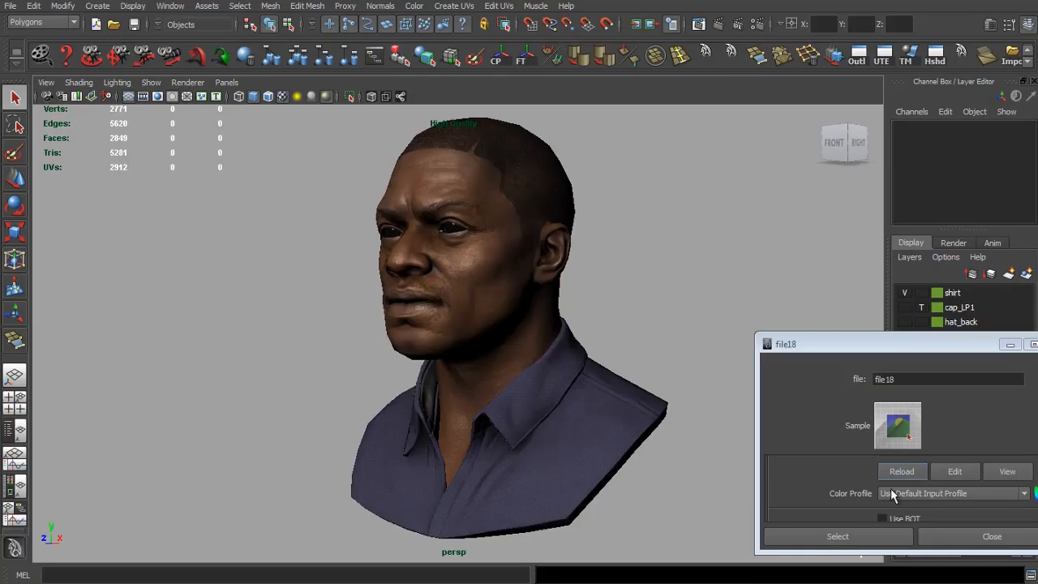
pyautogui.click(899, 474)
pyautogui.scroll(3, 576, 440)
pyautogui.moveTo(593, 443); pyautogui.dragTo(690, 444)
pyautogui.scroll(4, 585, 380)
pyautogui.scroll(-6, 544, 441)
pyautogui.scroll(5, 447, 431)
pyautogui.moveTo(447, 431); pyautogui.dragTo(303, 417)
pyautogui.scroll(4, 387, 403)
pyautogui.scroll(-4, 467, 403)
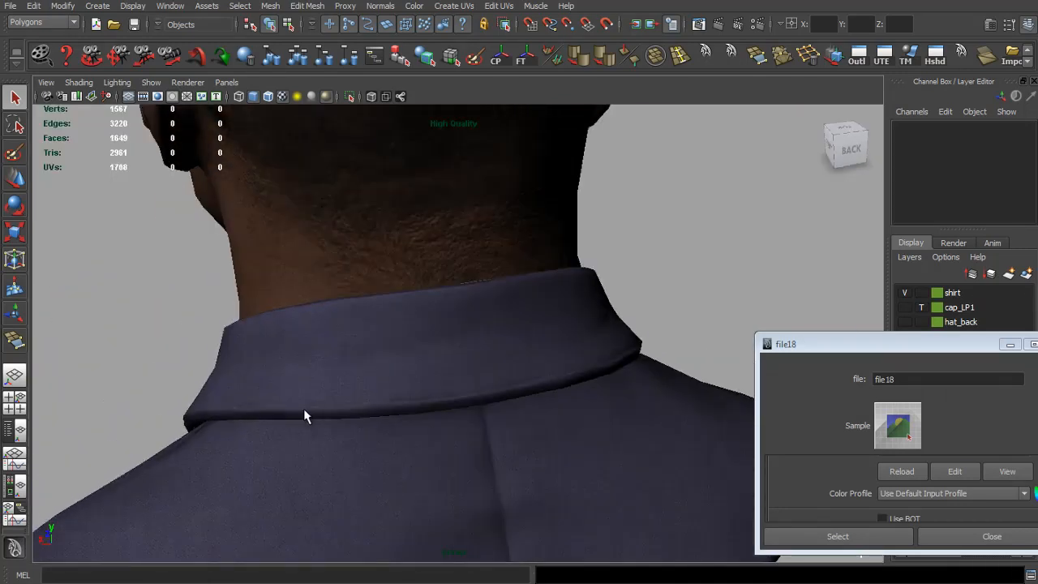
pyautogui.scroll(-2, 243, 400)
pyautogui.moveTo(243, 400); pyautogui.dragTo(271, 403)
pyautogui.scroll(5, 271, 403)
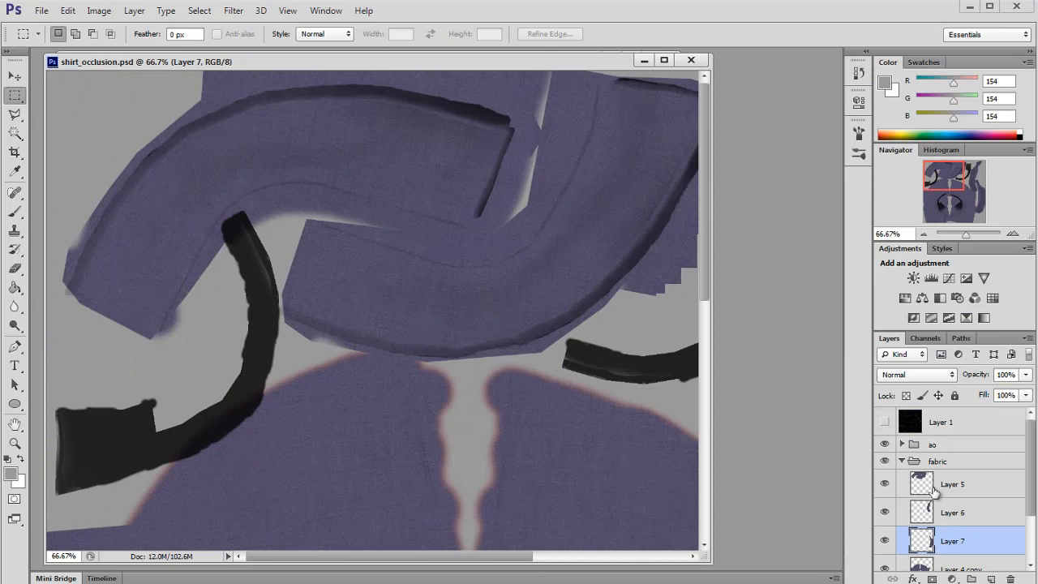
# Step: Merge Layers 5, 6 and 7 down into Layer 4 copy
pyautogui.click(934, 492)
pyautogui.hotkey('ctrl', 'e')
pyautogui.hotkey('ctrl', 'e')
pyautogui.hotkey('ctrl', 'e')
# Step: Reload the texture in Maya to check the merged collar and zoom the texture view out to 25%
pyautogui.click(12, 227)
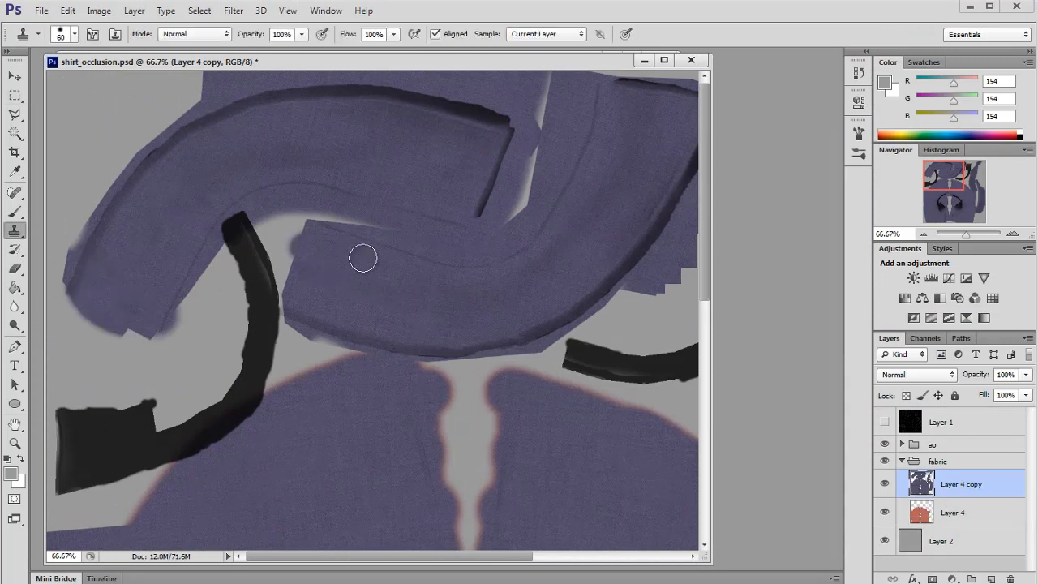
pyautogui.hotkey('alt', 'Tab')
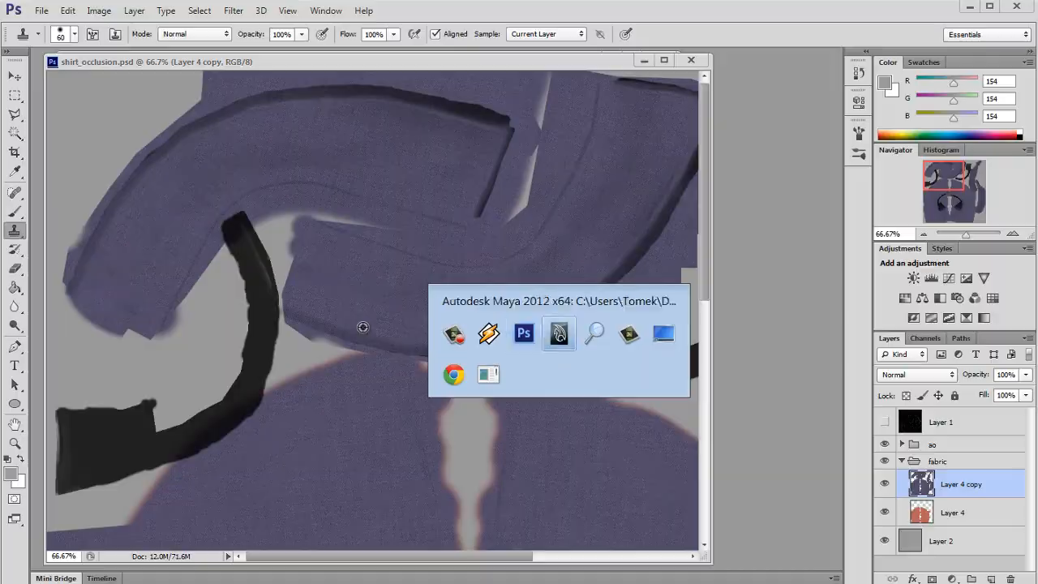
pyautogui.moveTo(527, 362); pyautogui.dragTo(482, 361)
pyautogui.hotkey('alt', 'Tab')
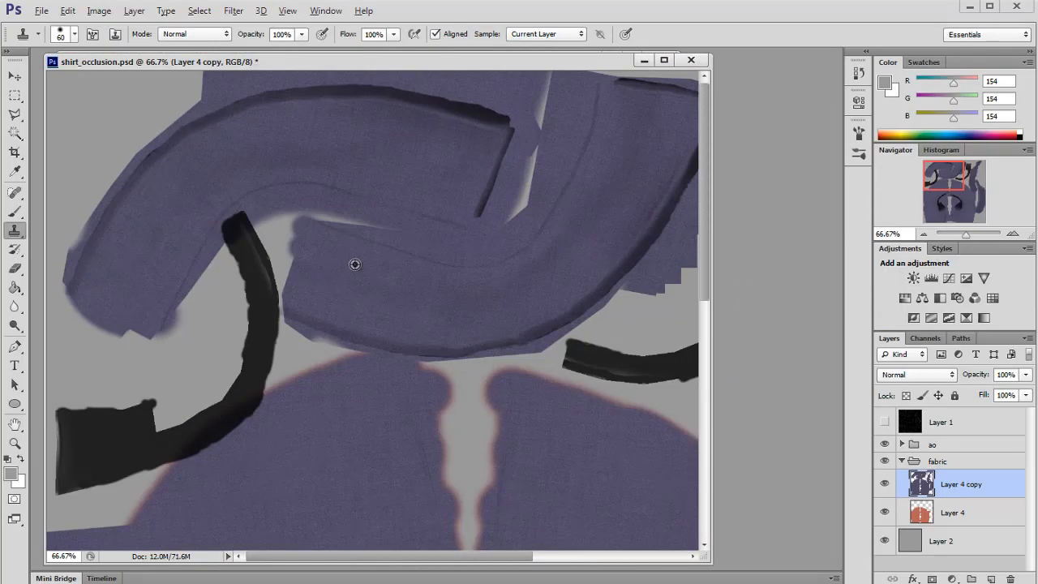
pyautogui.hotkey('alt', 'Tab')
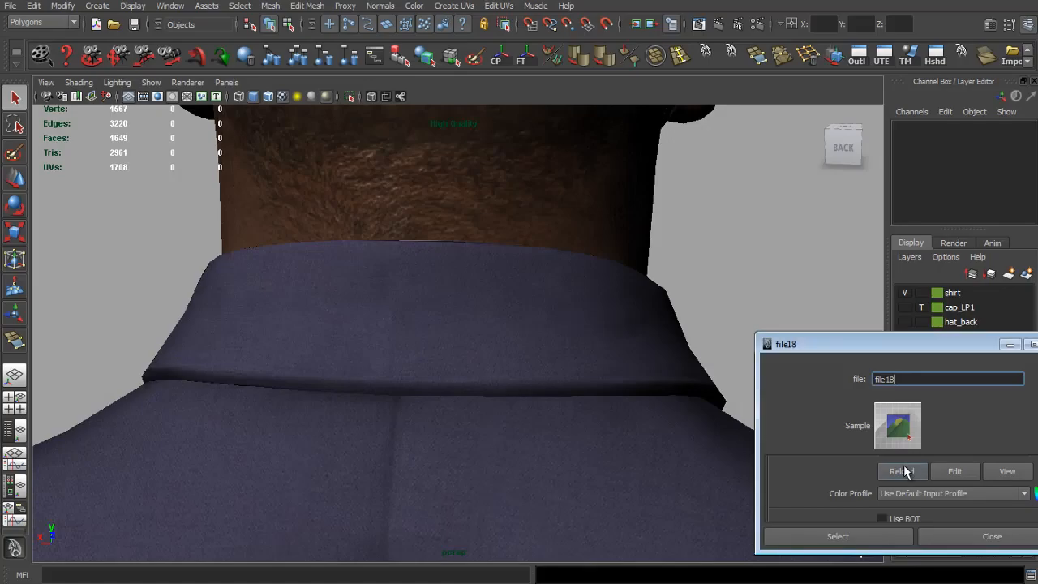
pyautogui.click(901, 472)
pyautogui.moveTo(392, 350); pyautogui.dragTo(435, 327)
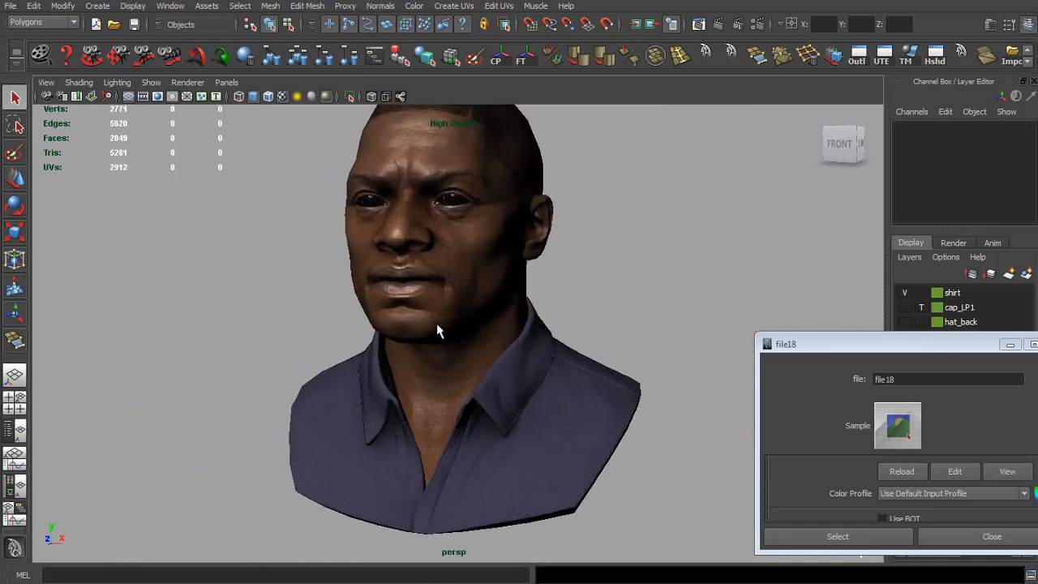
pyautogui.hotkey('alt', 'Tab')
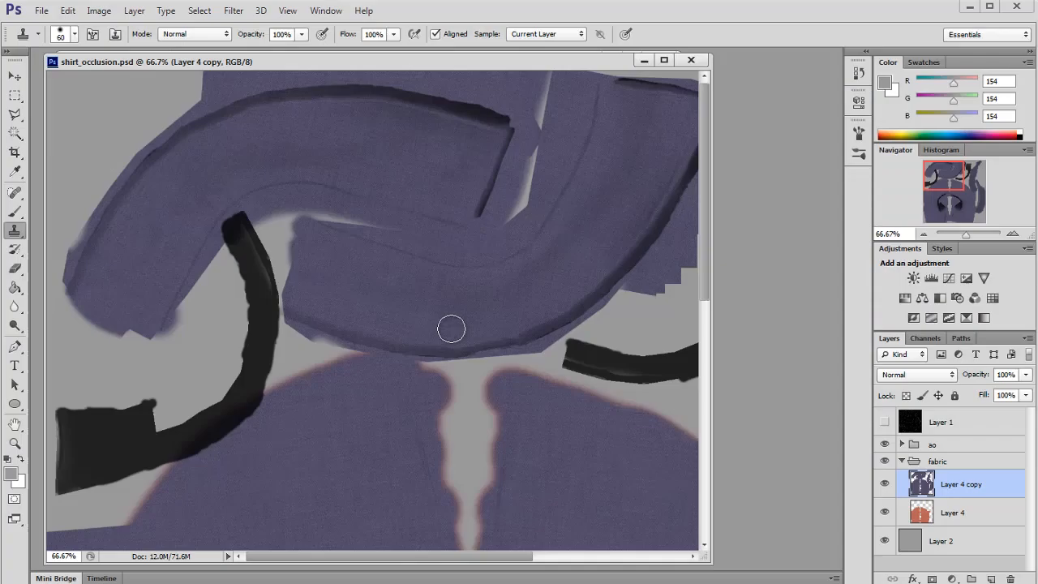
pyautogui.click(924, 232)
pyautogui.click(924, 233)
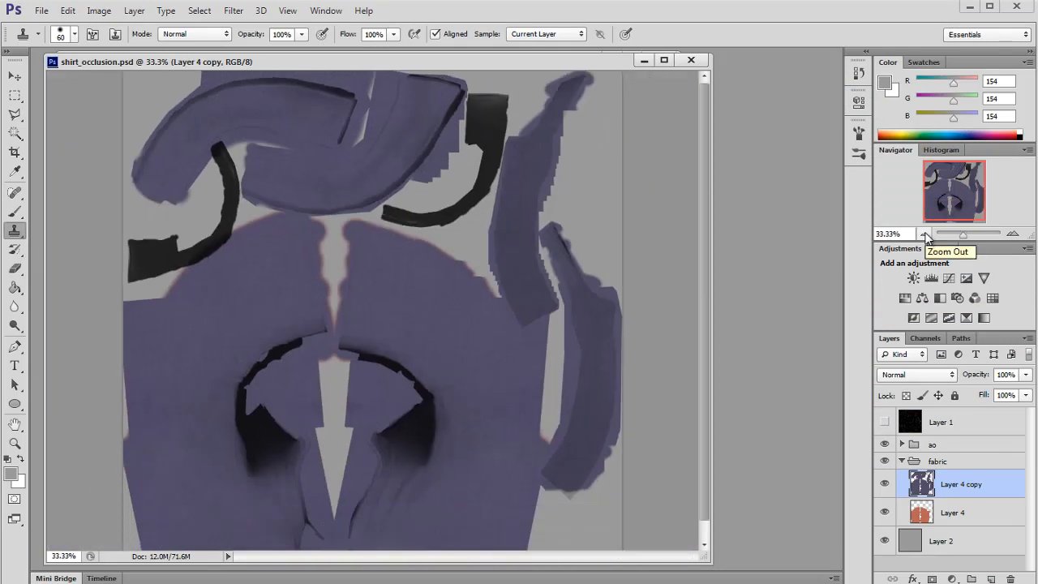
pyautogui.click(924, 234)
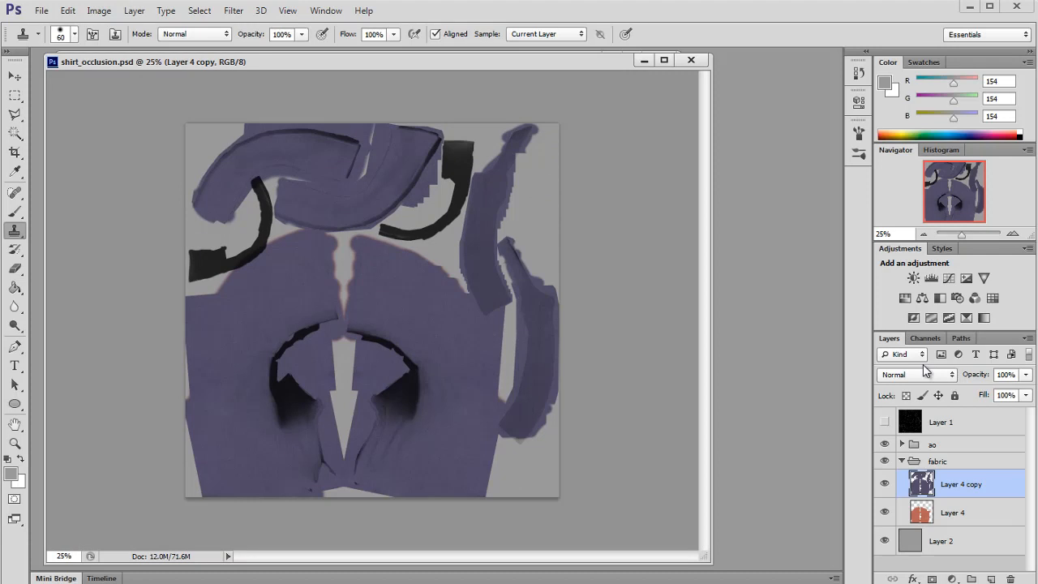
# Step: Open shirt_normal.psd and merge its Layer 2 down into Layer 1
pyautogui.hotkey('alt', 'Tab')
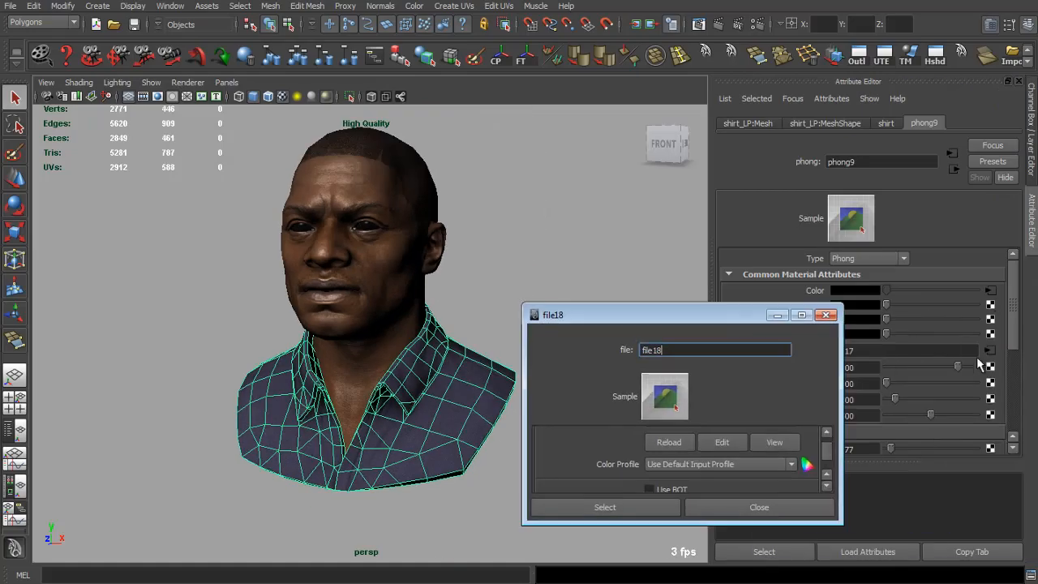
pyautogui.click(989, 350)
pyautogui.click(918, 352)
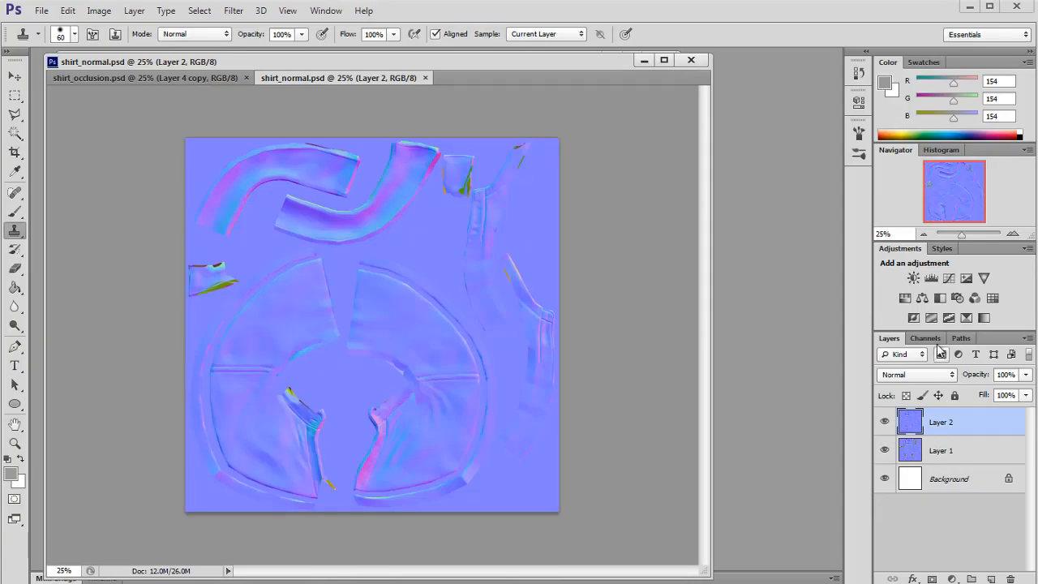
pyautogui.click(925, 338)
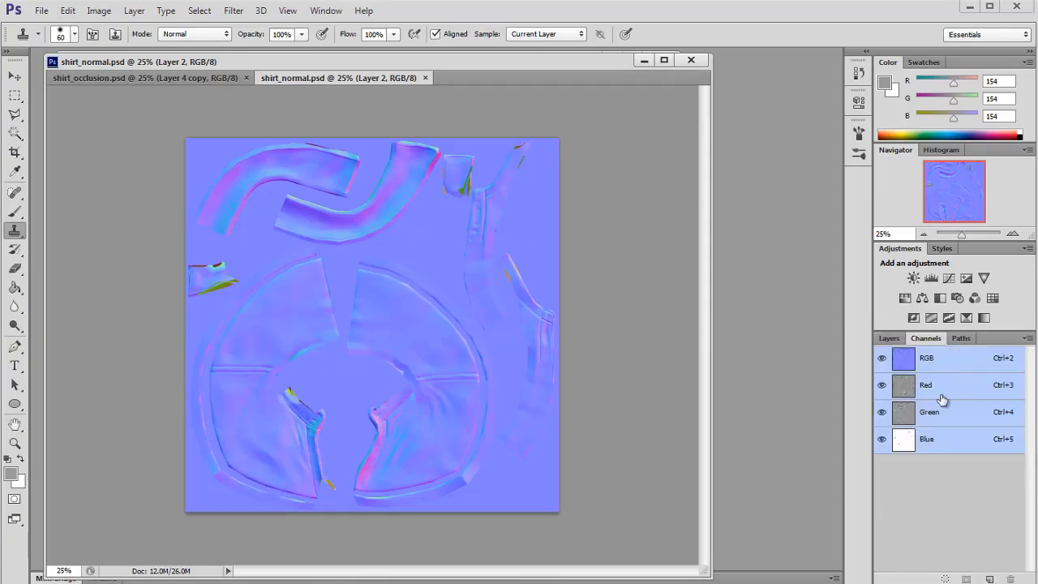
pyautogui.click(889, 339)
pyautogui.click(886, 421)
pyautogui.click(886, 421)
pyautogui.hotkey('ctrl', 'e')
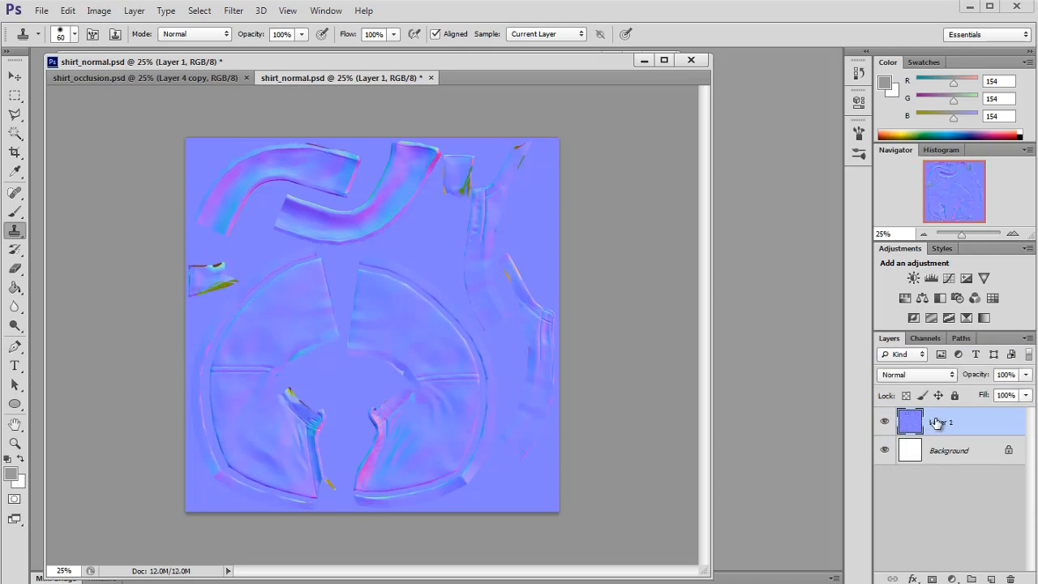
# Step: Copy the normal map's Red channel and paste it into a new document
pyautogui.click(926, 339)
pyautogui.click(925, 384)
pyautogui.hotkey('ctrl', 'a')
pyautogui.hotkey('ctrl', 'c')
pyautogui.click(40, 10)
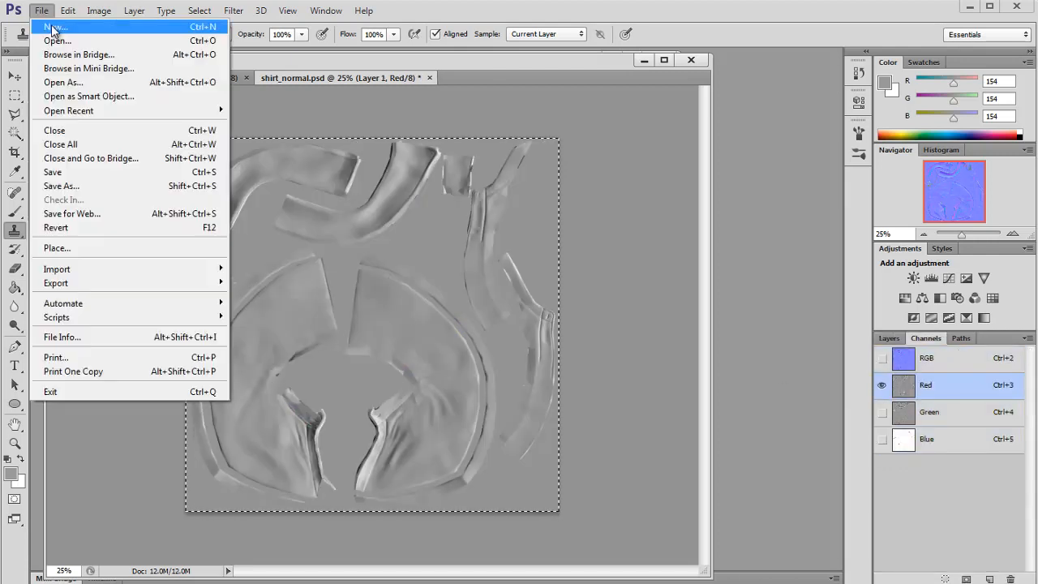
pyautogui.click(45, 22)
pyautogui.click(586, 179)
pyautogui.hotkey('ctrl', 'v')
# Step: Copy the normal map's Green channel and paste it as another layer in the new document
pyautogui.click(289, 77)
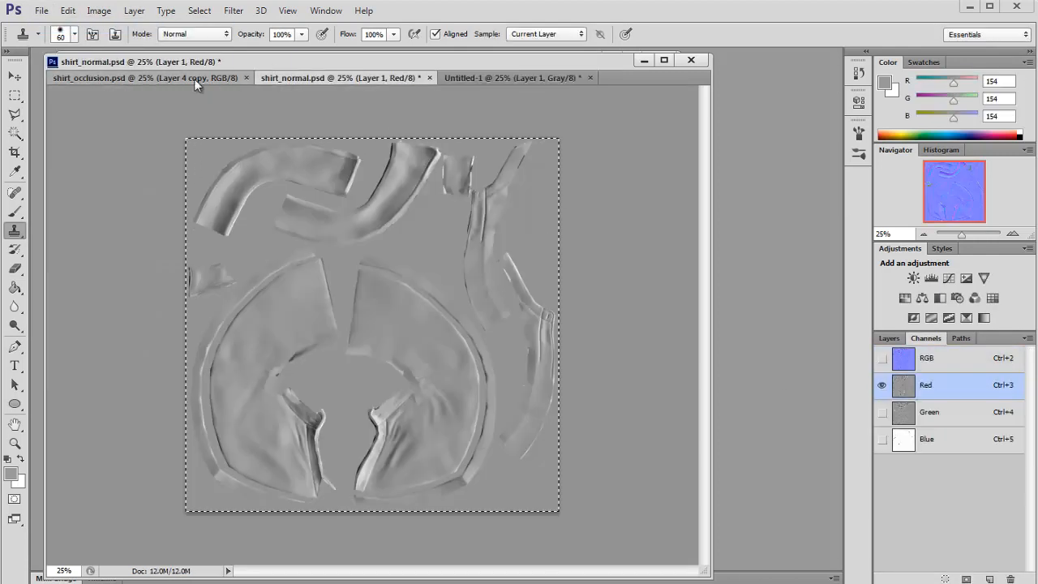
pyautogui.click(907, 411)
pyautogui.hotkey('ctrl', 'c')
pyautogui.click(519, 78)
pyautogui.hotkey('ctrl', 'v')
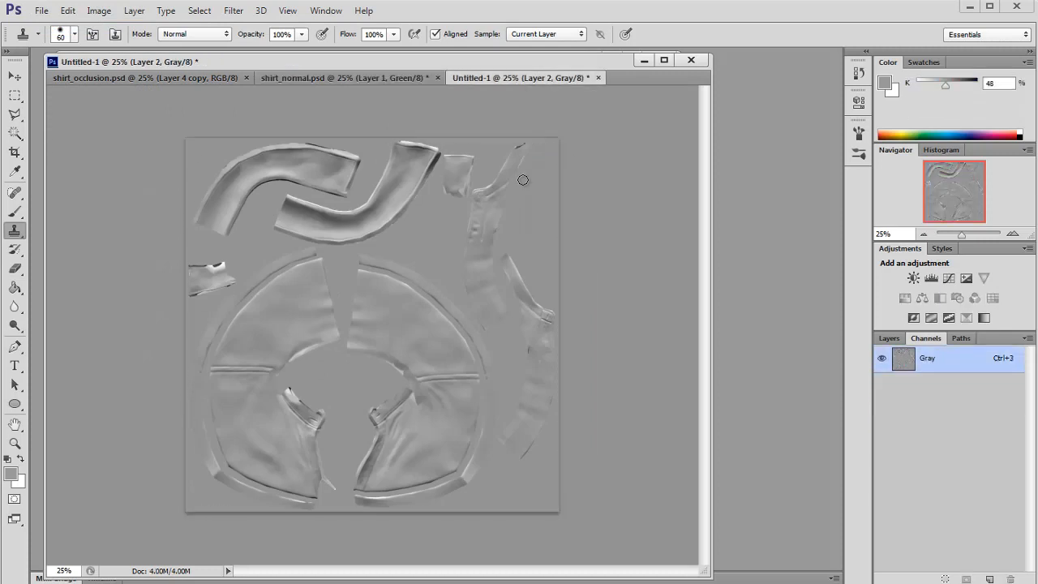
# Step: Return shirt_normal.psd to its composite RGB channel view
pyautogui.click(391, 79)
pyautogui.click(916, 386)
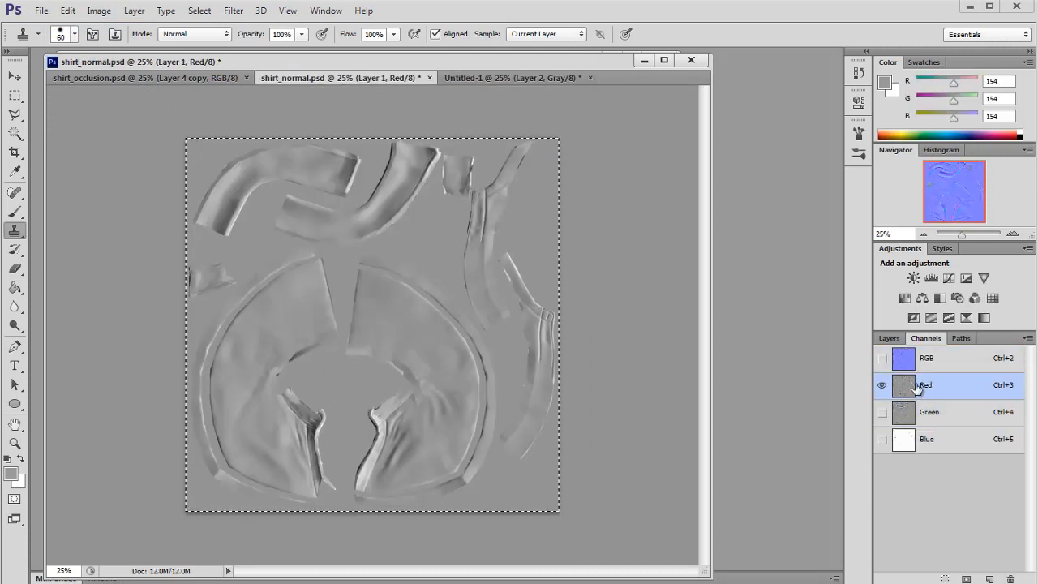
pyautogui.click(896, 357)
# Step: Apply the Emboss filter to Layer 2 of the new document with angle 90, height 3 pixels and amount 100%
pyautogui.click(537, 79)
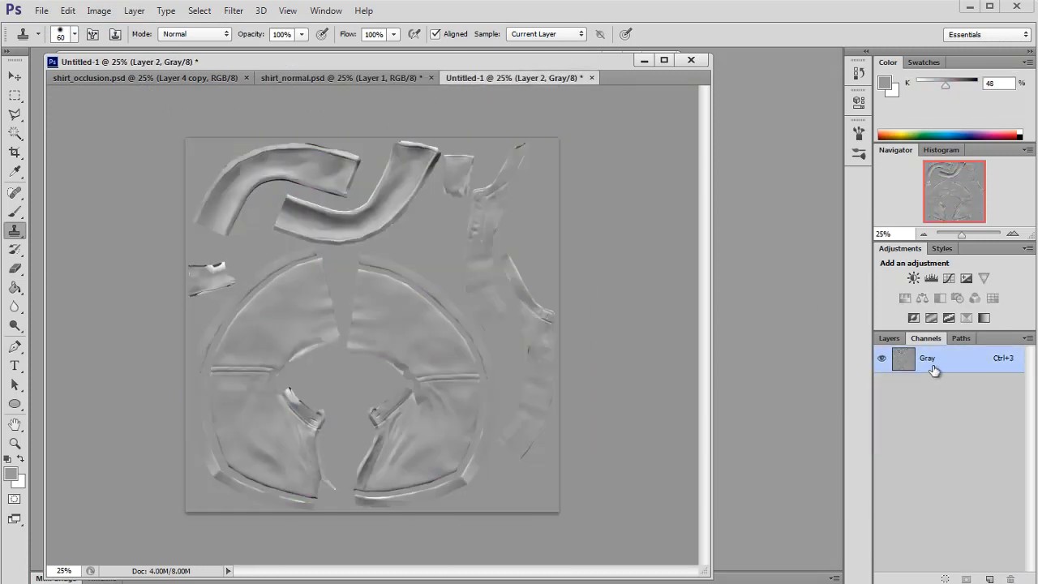
pyautogui.click(888, 338)
pyautogui.click(234, 15)
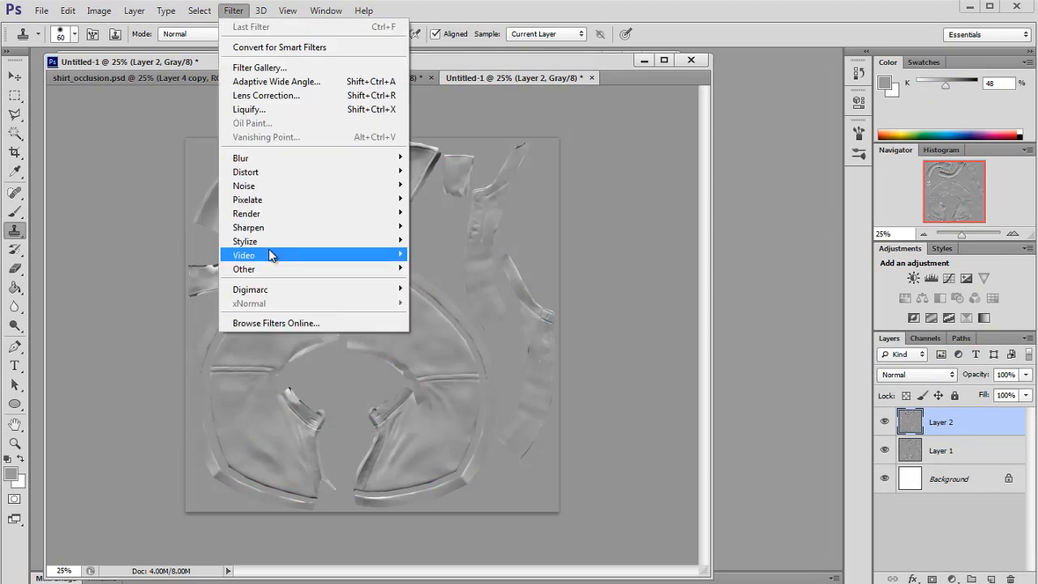
pyautogui.moveTo(243, 238)
pyautogui.click(438, 255)
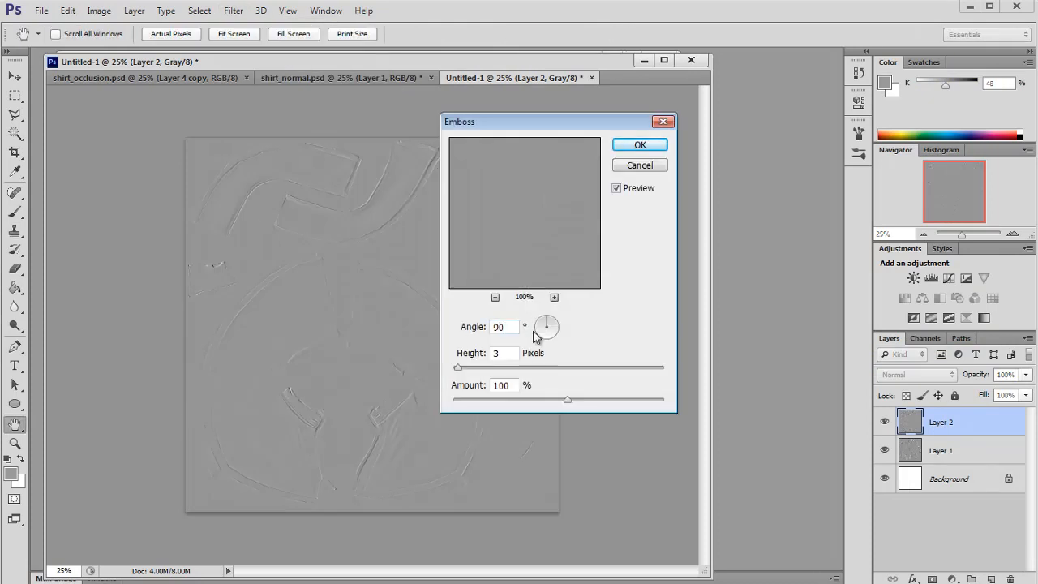
pyautogui.press('Return')
# Step: Hide Layer 2 and apply the Emboss filter to Layer 1 with height 3 pixels and amount 100%
pyautogui.press('s')
pyautogui.click(885, 422)
pyautogui.click(940, 450)
pyautogui.click(262, 11)
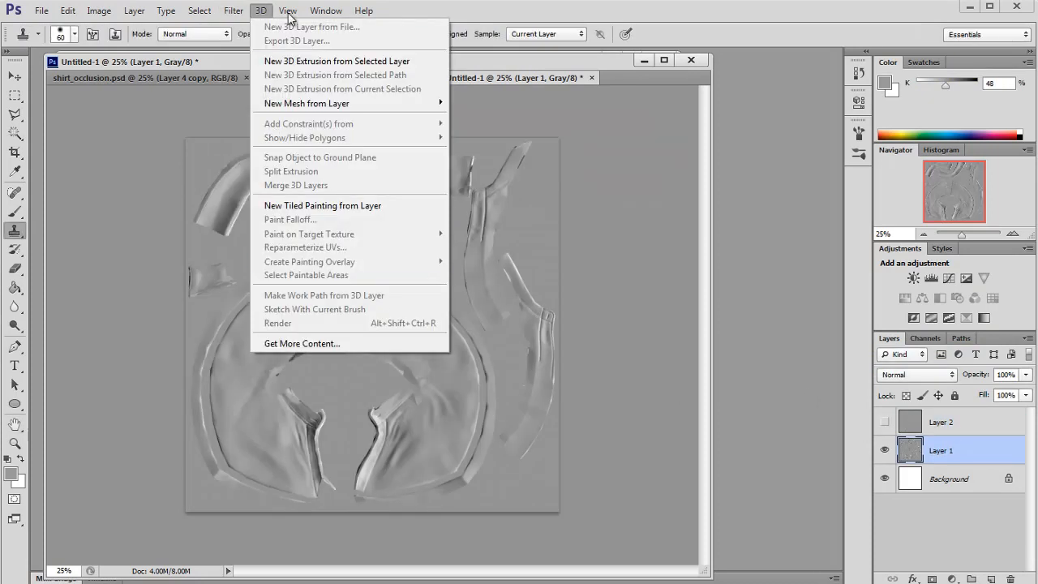
pyautogui.moveTo(233, 10)
pyautogui.moveTo(252, 238)
pyautogui.click(437, 255)
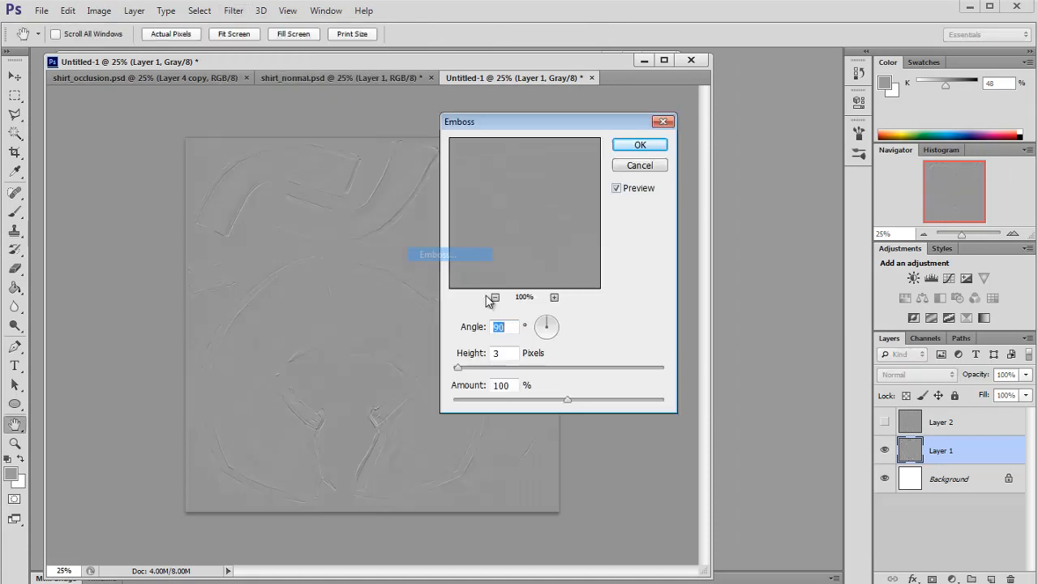
pyautogui.click(640, 144)
# Step: Show Layer 2, set its blend mode to Hard Light and merge it down into Layer 1
pyautogui.click(884, 422)
pyautogui.click(940, 422)
pyautogui.click(916, 375)
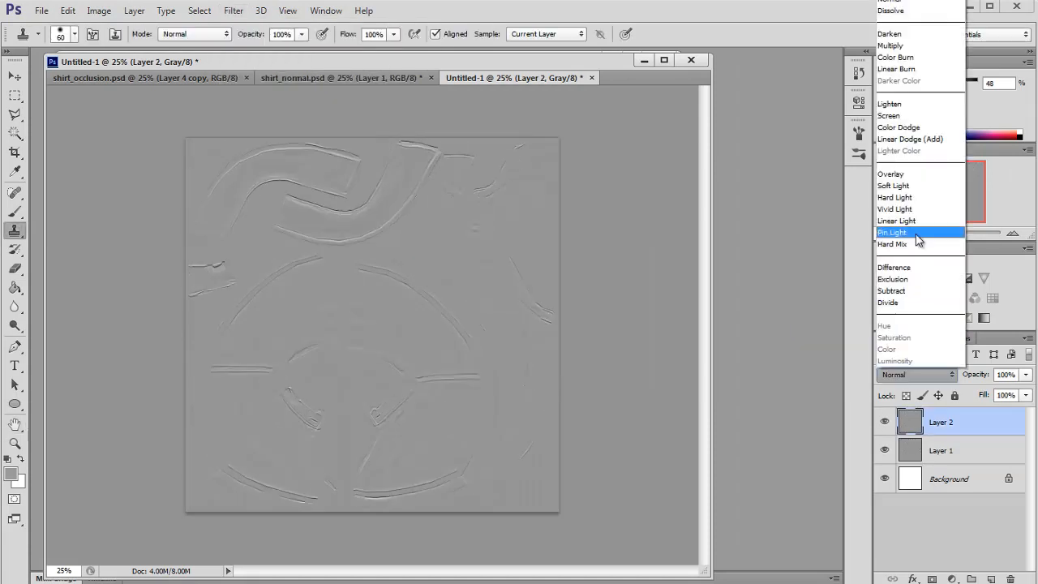
pyautogui.click(908, 197)
pyautogui.hotkey('ctrl', 'e')
# Step: Select the whole embossed image and close shirt_normal.psd without saving changes
pyautogui.hotkey('ctrl', 'a')
pyautogui.click(406, 78)
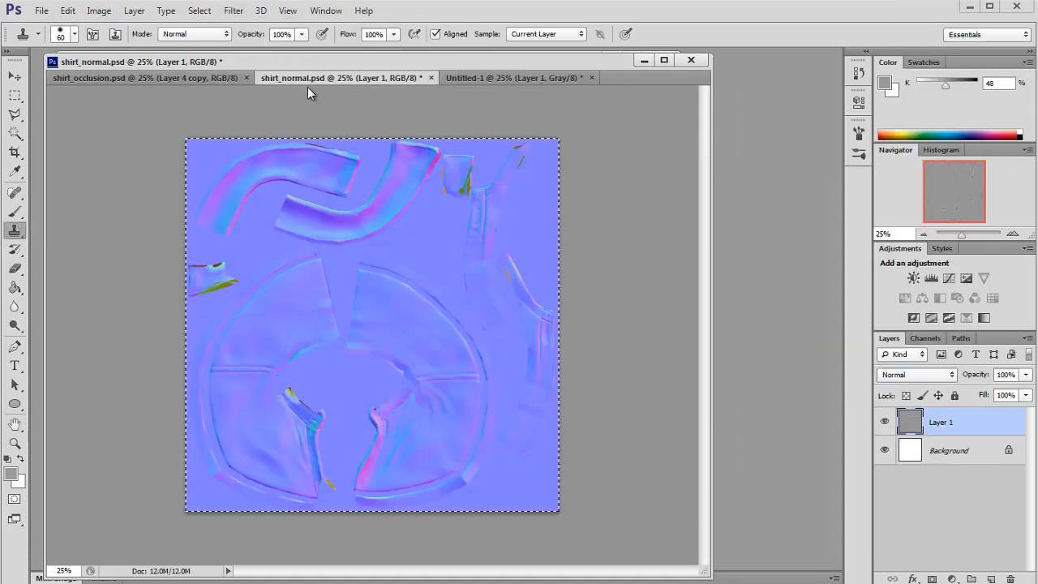
pyautogui.click(432, 77)
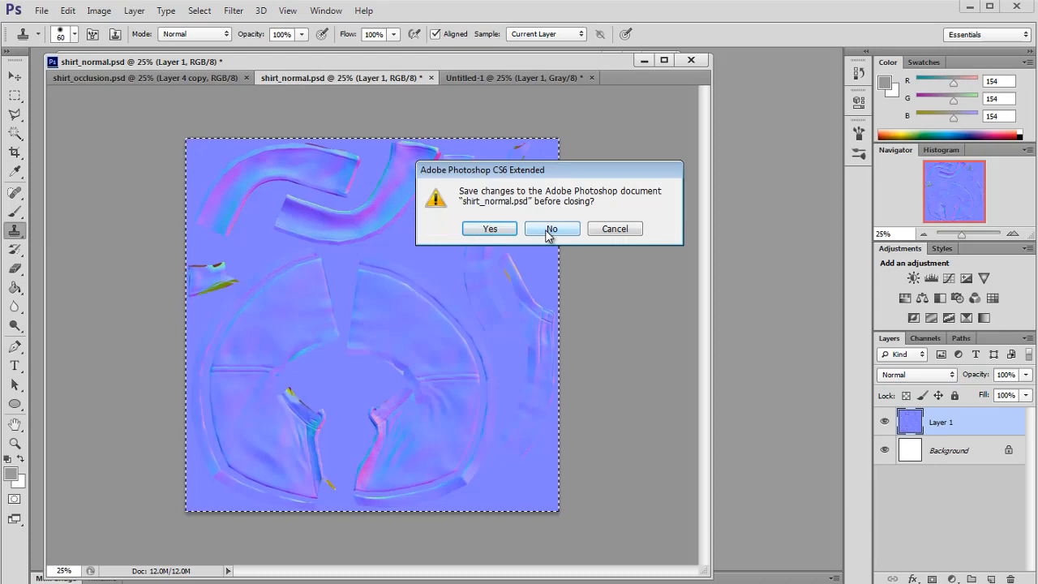
pyautogui.click(549, 231)
# Step: Switch to shirt_occlusion.psd, expand the ao group and paste the embossed image into it
pyautogui.click(199, 78)
pyautogui.click(934, 445)
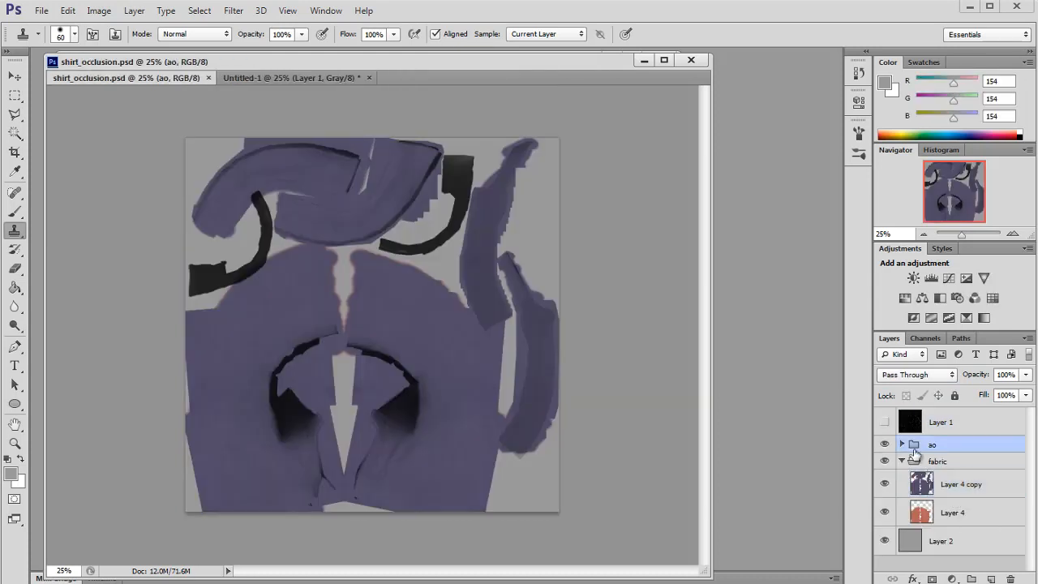
pyautogui.click(902, 444)
pyautogui.hotkey('ctrl', 'v')
# Step: Set the pasted emboss layer's blend mode to Soft Light
pyautogui.click(915, 374)
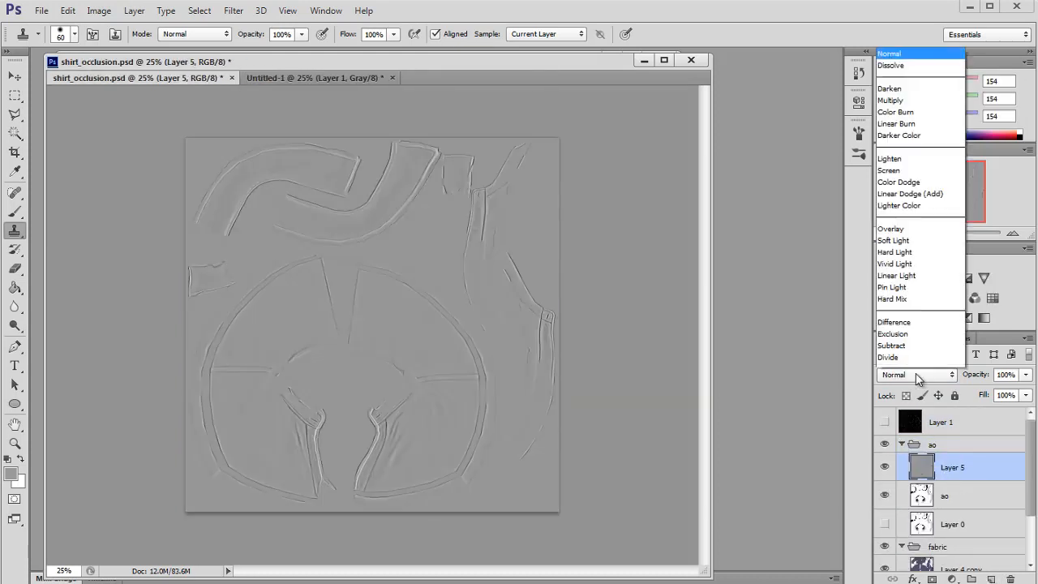
pyautogui.click(918, 186)
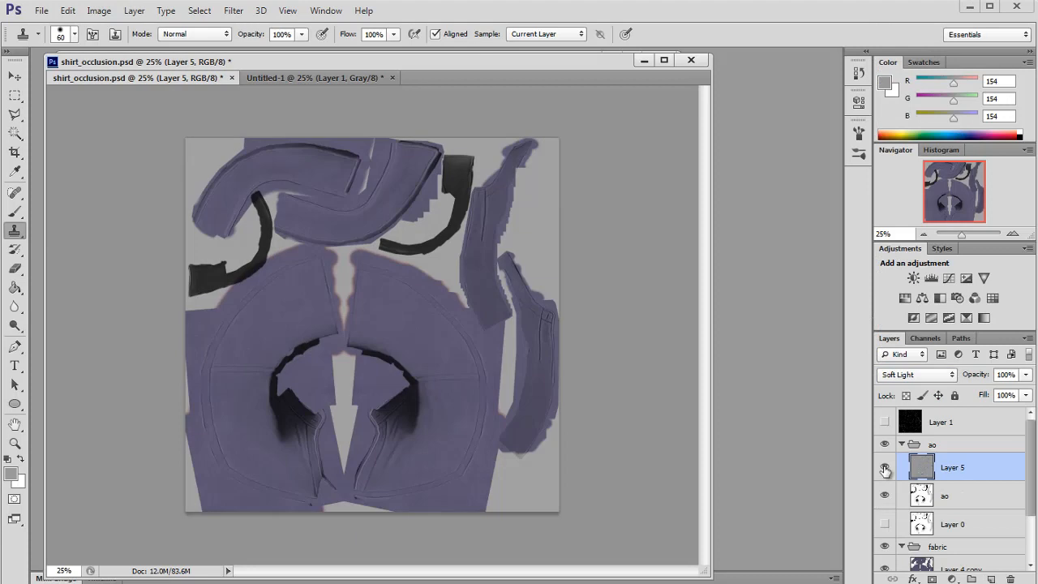
# Step: Adjust the emboss layer's Levels, moving the midtone input to 0.68
pyautogui.hotkey('ctrl', 'l')
pyautogui.moveTo(708, 283); pyautogui.dragTo(734, 284)
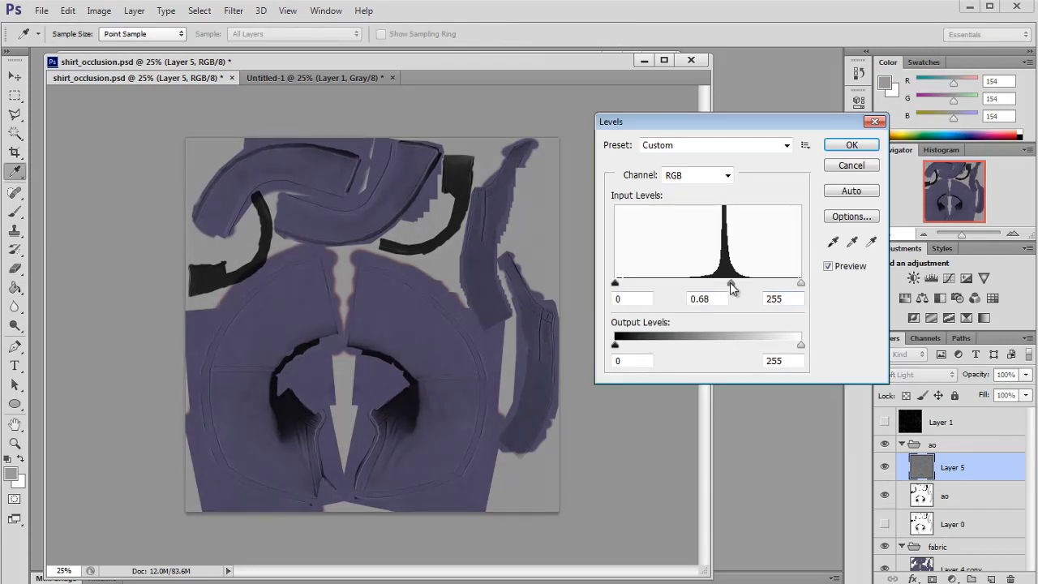
pyautogui.click(859, 147)
# Step: Compare the emboss layer on and off, then save shirt_occlusion.psd
pyautogui.click(884, 467)
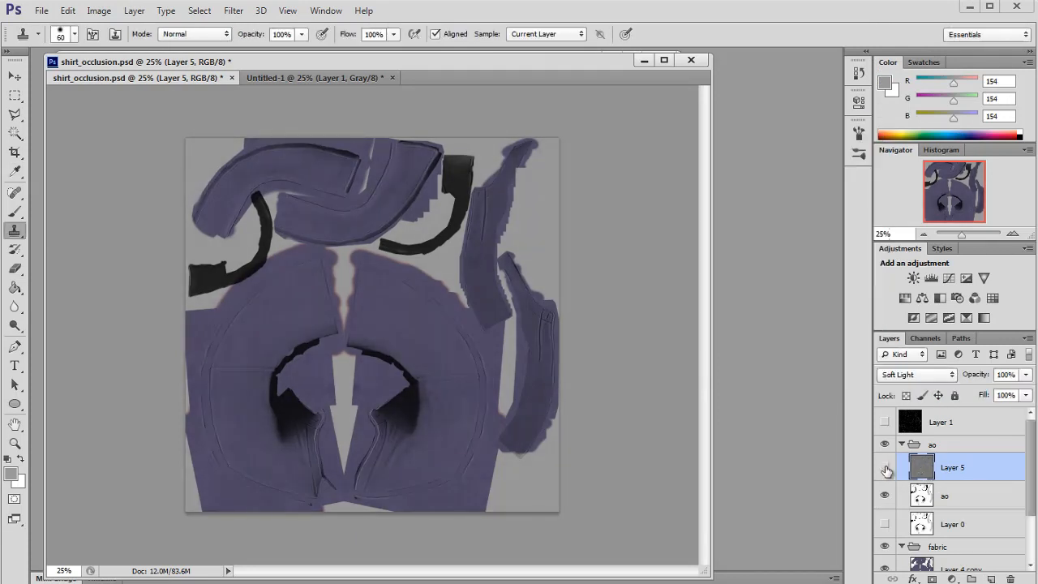
pyautogui.click(1011, 233)
pyautogui.click(1011, 233)
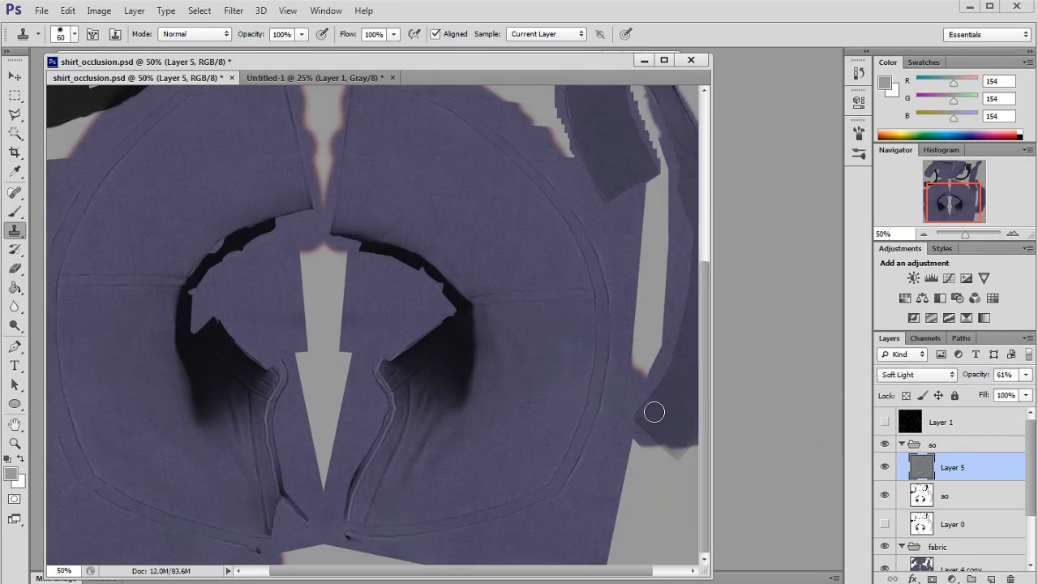
pyautogui.hotkey('ctrl', 's')
# Step: Switch to Maya, select the shirt and open its file18 texture attributes in a floating window
pyautogui.hotkey('alt', 'Tab')
pyautogui.click(475, 313)
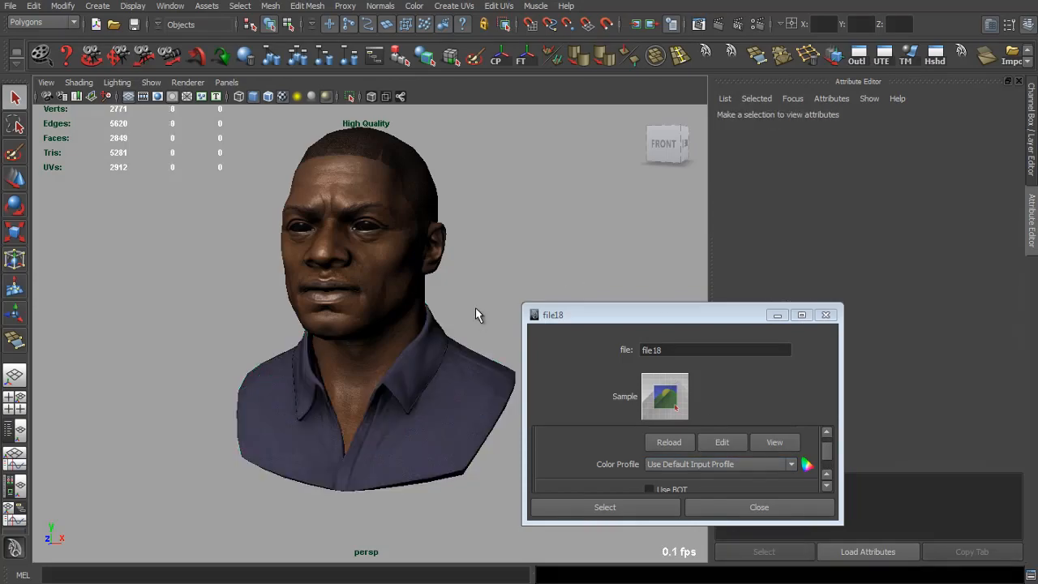
pyautogui.click(825, 314)
pyautogui.click(460, 367)
pyautogui.click(991, 291)
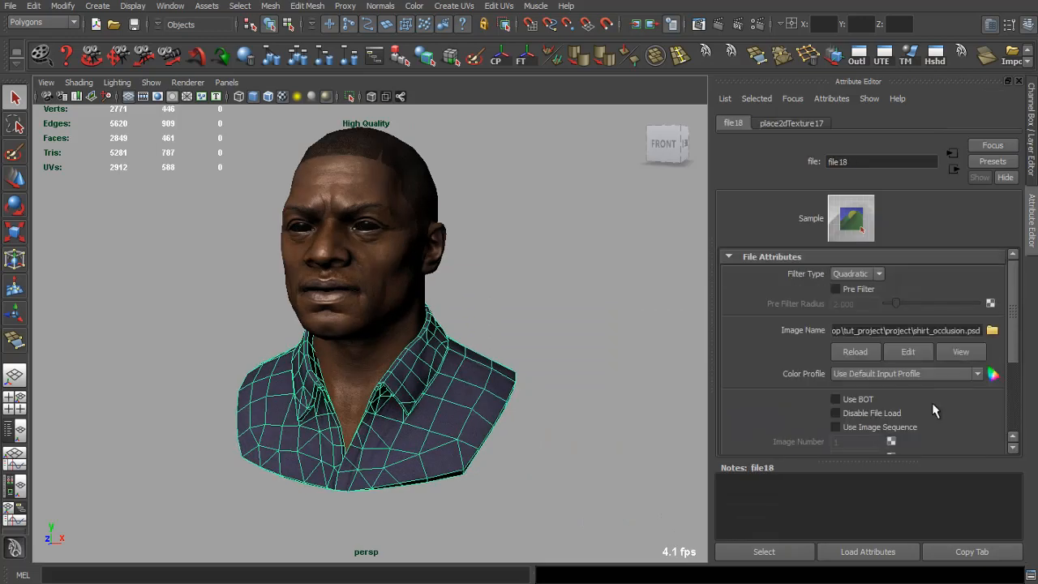
pyautogui.click(970, 550)
pyautogui.moveTo(513, 230); pyautogui.dragTo(894, 137)
# Step: Inspect the updated shirt texture around the collar and neckline in the 3D viewport
pyautogui.click(641, 366)
pyautogui.scroll(3, 640, 371)
pyautogui.scroll(3, 641, 371)
pyautogui.moveTo(641, 371); pyautogui.dragTo(531, 298)
pyautogui.click(876, 355)
pyautogui.scroll(-5, 641, 371)
pyautogui.moveTo(389, 349); pyautogui.dragTo(278, 329)
pyautogui.scroll(5, 581, 378)
pyautogui.scroll(-5, 556, 364)
pyautogui.scroll(-3, 278, 330)
pyautogui.moveTo(352, 300); pyautogui.dragTo(299, 316)
pyautogui.scroll(5, 357, 359)
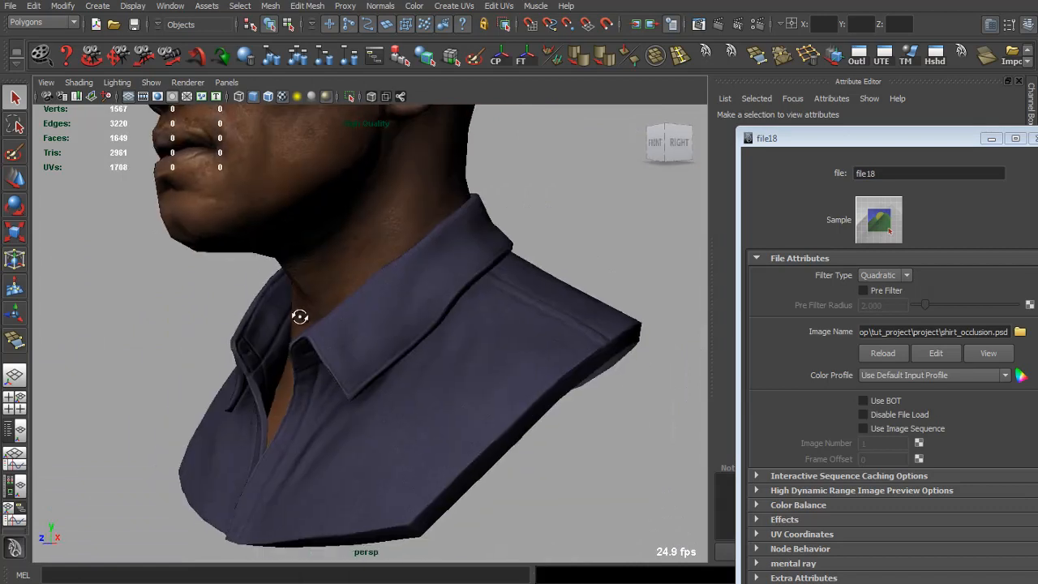
pyautogui.click(326, 96)
pyautogui.scroll(-3, 365, 284)
pyautogui.moveTo(364, 284); pyautogui.dragTo(510, 343)
pyautogui.scroll(4, 524, 332)
pyautogui.scroll(-4, 557, 371)
pyautogui.scroll(4, 644, 405)
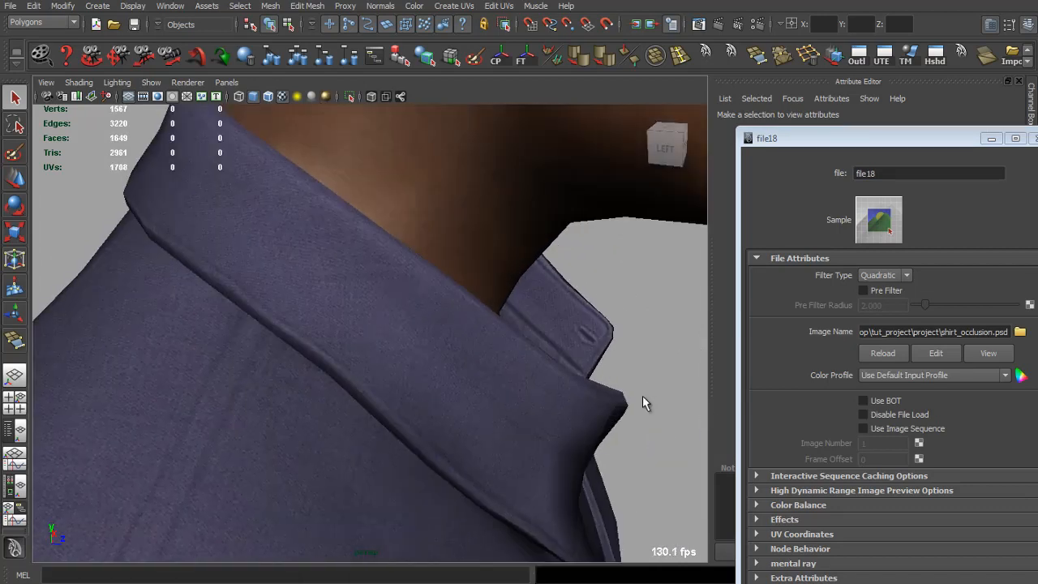
pyautogui.scroll(-4, 644, 406)
pyautogui.moveTo(644, 406); pyautogui.dragTo(408, 250)
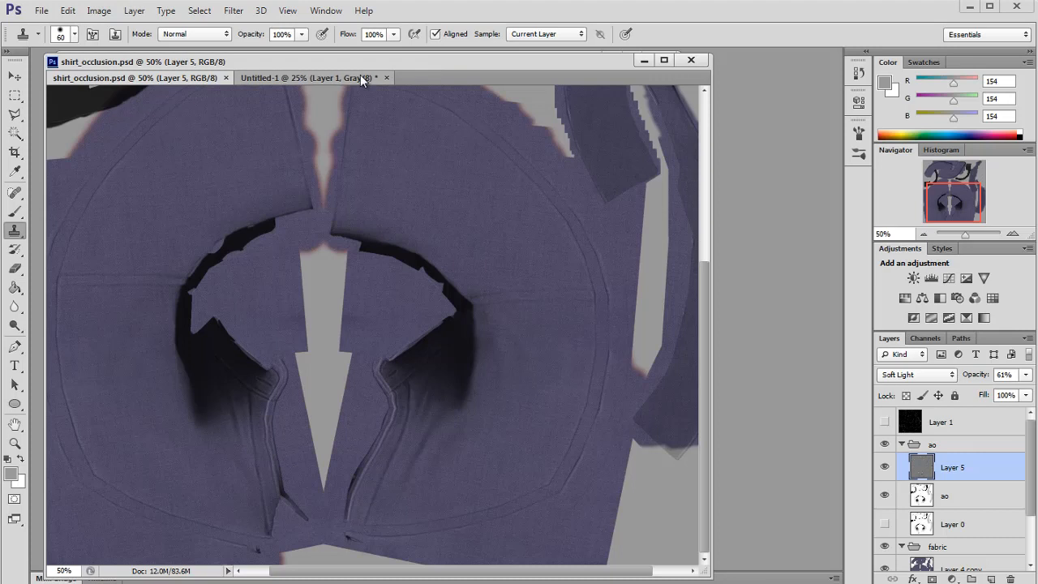
# Step: Return to Photoshop and close the Untitled-1 document without saving
pyautogui.click(335, 78)
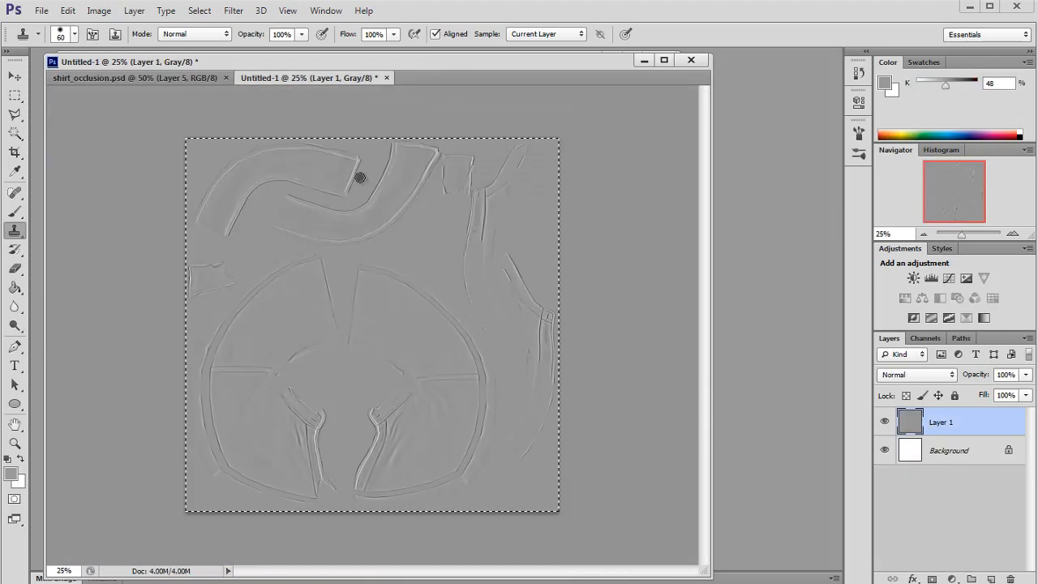
pyautogui.click(387, 77)
pyautogui.click(549, 231)
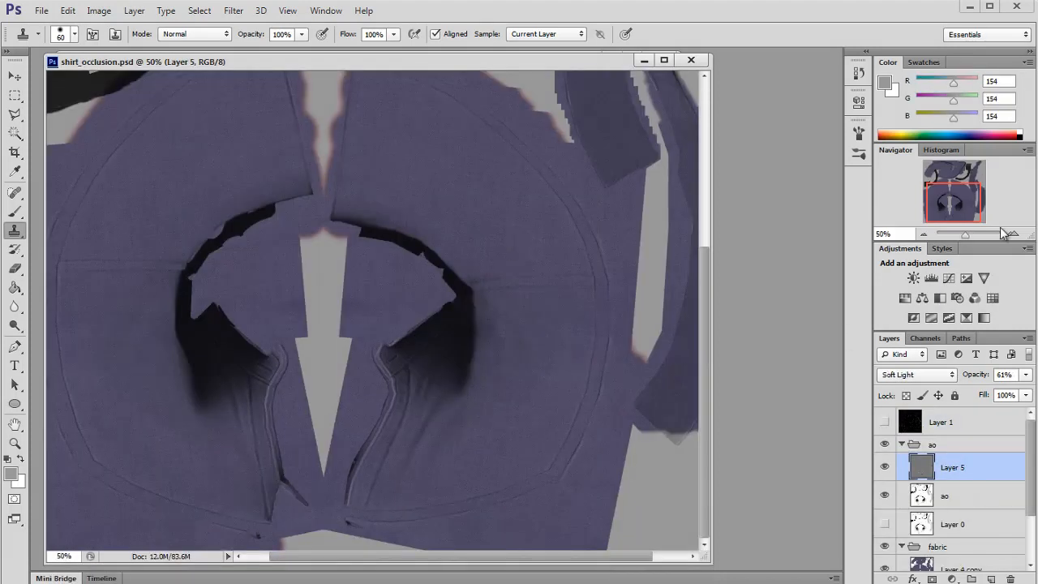
# Step: Add a new layer in the fabric group above Layer 4 copy and set its blend mode to Overlay
pyautogui.hotkey('ctrl', '+')
pyautogui.moveTo(943, 193)
pyautogui.mouseDown()
pyautogui.moveTo(936, 223)
pyautogui.moveTo(949, 213)
pyautogui.mouseUp()
pyautogui.hotkey('ctrl', '+')
pyautogui.hotkey('ctrl', '+')
pyautogui.click(923, 234)
pyautogui.click(922, 234)
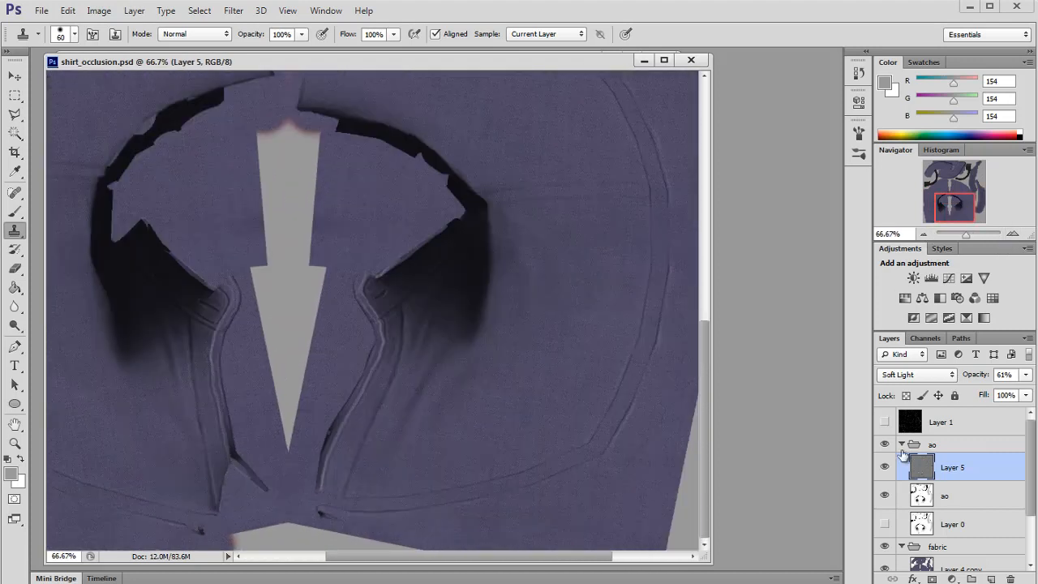
pyautogui.click(902, 444)
pyautogui.click(957, 481)
pyautogui.click(991, 578)
pyautogui.click(916, 374)
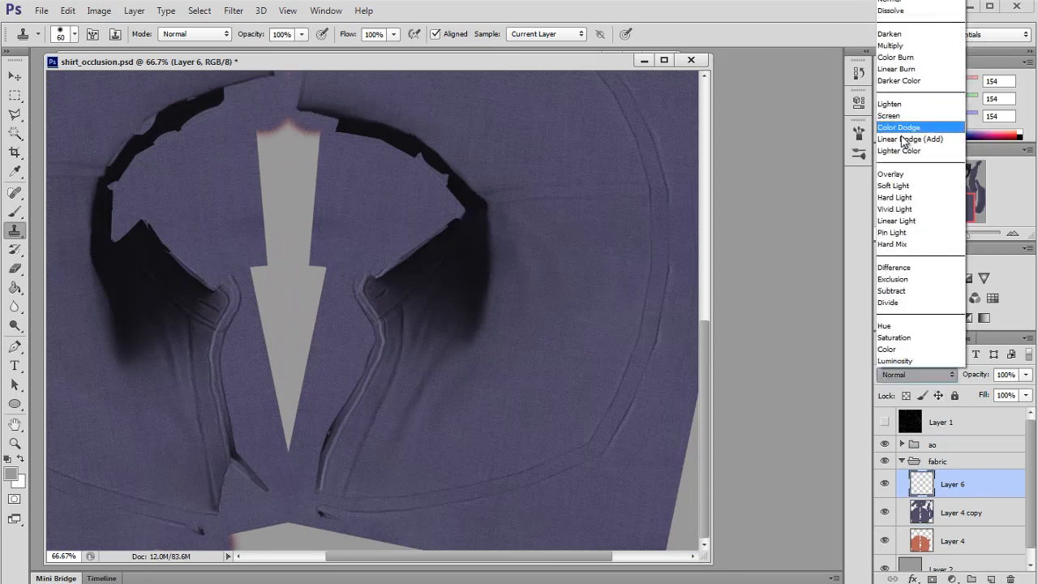
pyautogui.click(890, 174)
# Step: Paint a white stroke along the shirt placket seam with the Brush at 20% opacity on the new layer
pyautogui.press('b')
pyautogui.hotkey('ctrl', '1')
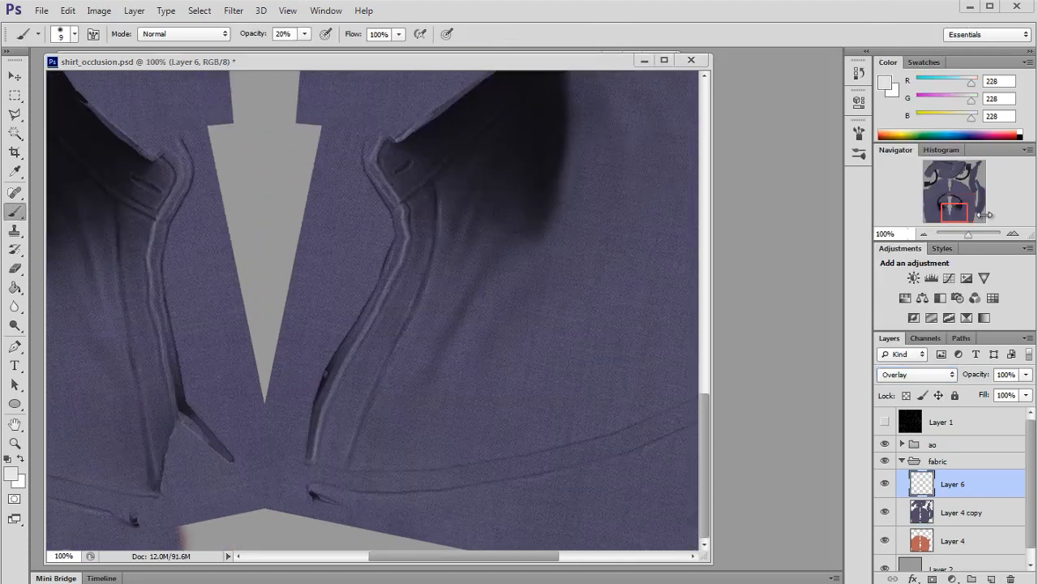
pyautogui.click(1011, 234)
pyautogui.moveTo(958, 211); pyautogui.dragTo(956, 209)
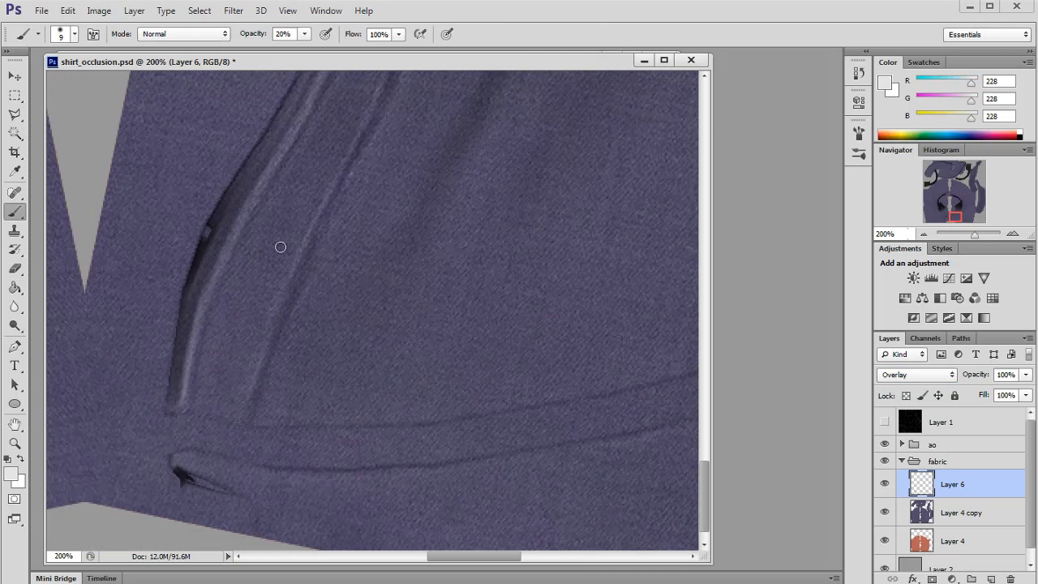
pyautogui.moveTo(943, 219); pyautogui.dragTo(943, 211)
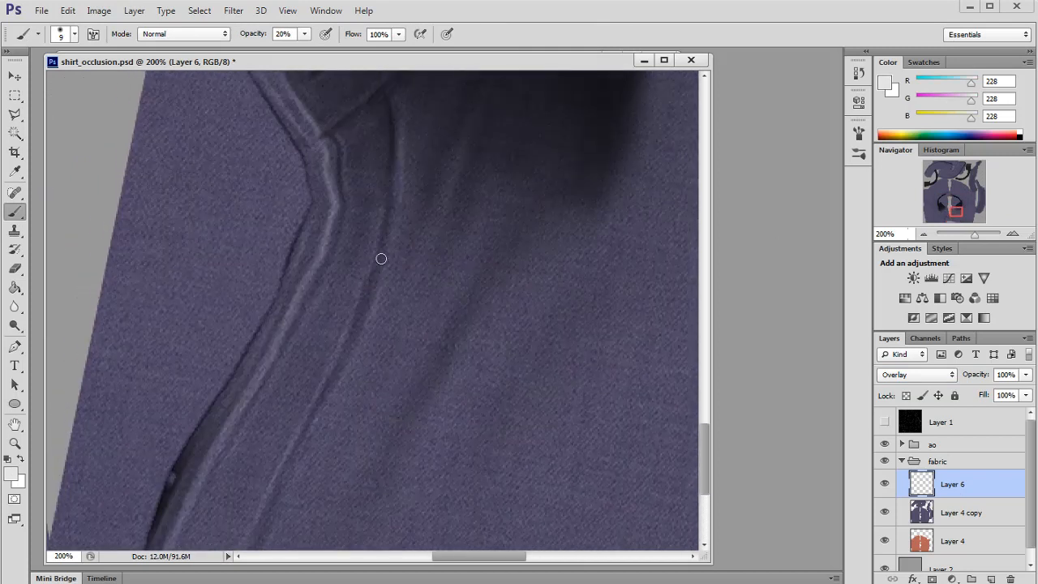
pyautogui.moveTo(395, 228); pyautogui.dragTo(384, 288)
# Step: Set the brush opacity to 10% and adjust its size and hardness in the brush picker
pyautogui.press(']')
pyautogui.press(']')
pyautogui.press(']')
pyautogui.press(']')
pyautogui.press(']')
pyautogui.press(']')
pyautogui.press(']')
pyautogui.press(']')
pyautogui.press('1')
pyautogui.click(923, 234)
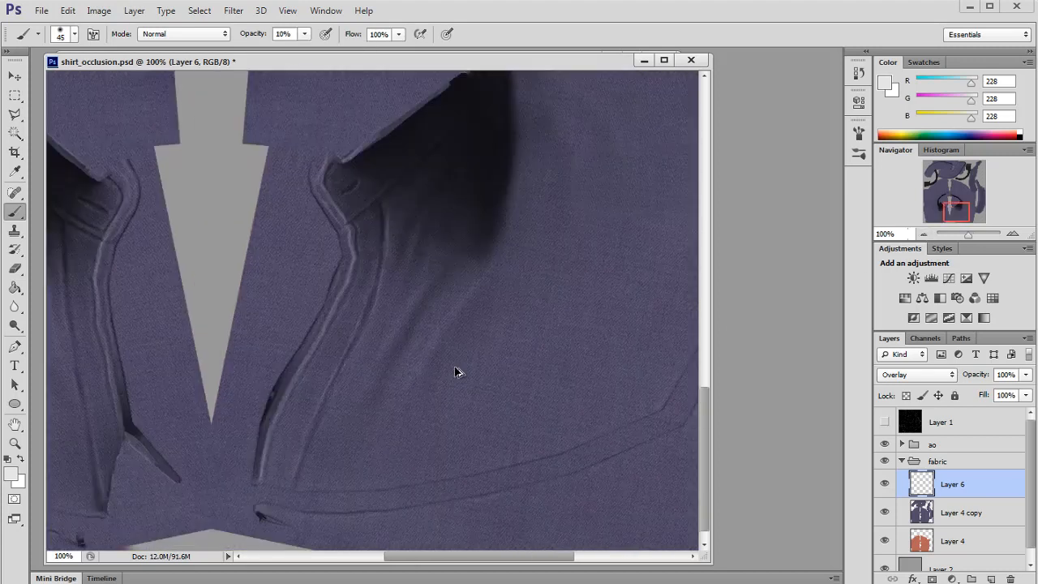
pyautogui.click(73, 34)
pyautogui.moveTo(91, 117); pyautogui.dragTo(22, 120)
pyautogui.click(25, 147)
pyautogui.click(320, 65)
# Step: Resize the brush down to about 4 px for fine seam work
pyautogui.press(']')
pyautogui.press(']')
pyautogui.press(']')
pyautogui.press(']')
pyautogui.press(']')
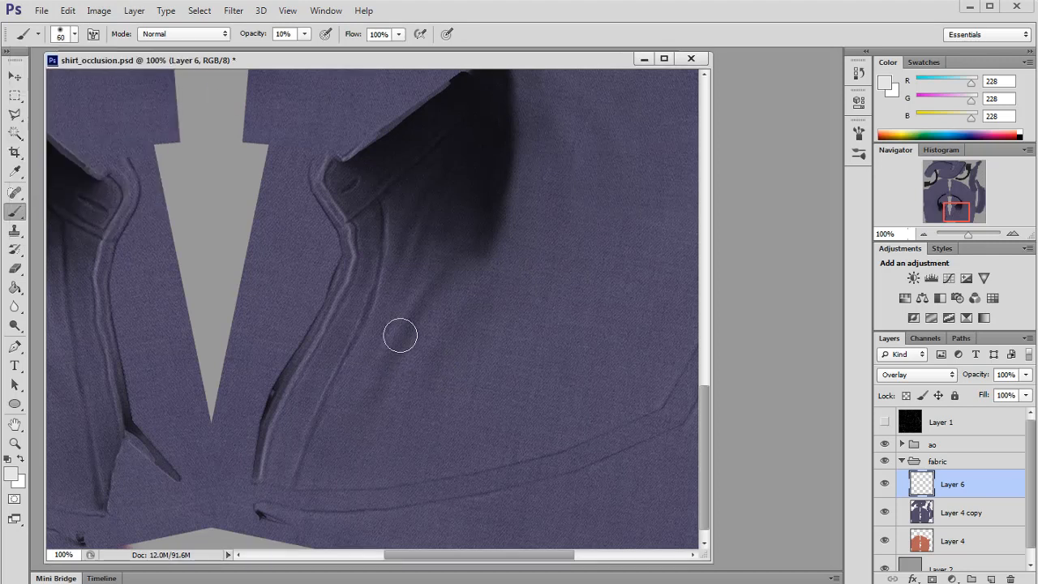
pyautogui.hscroll(-5, 611, 306)
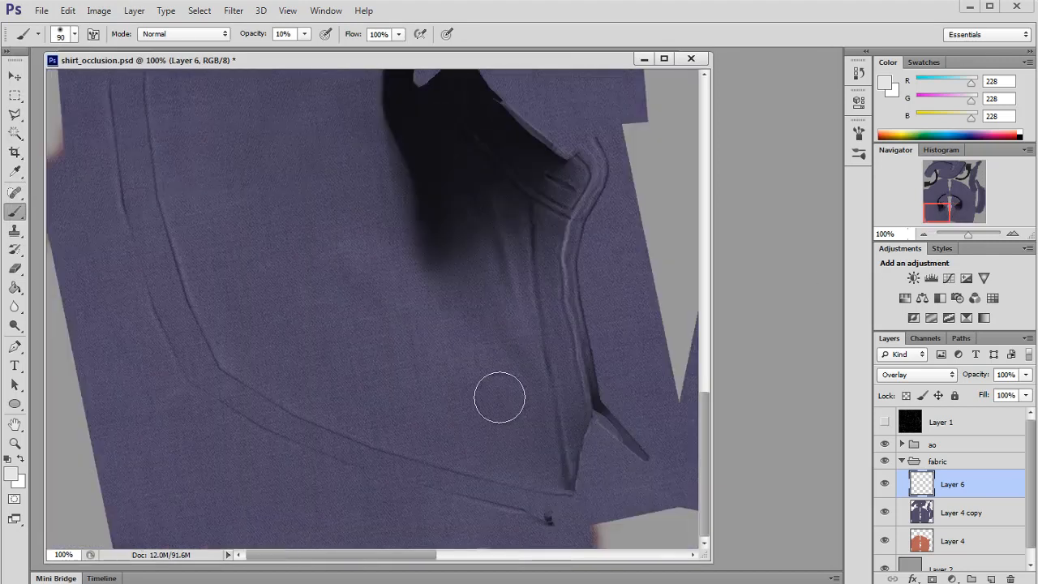
pyautogui.moveTo(931, 217); pyautogui.dragTo(932, 217)
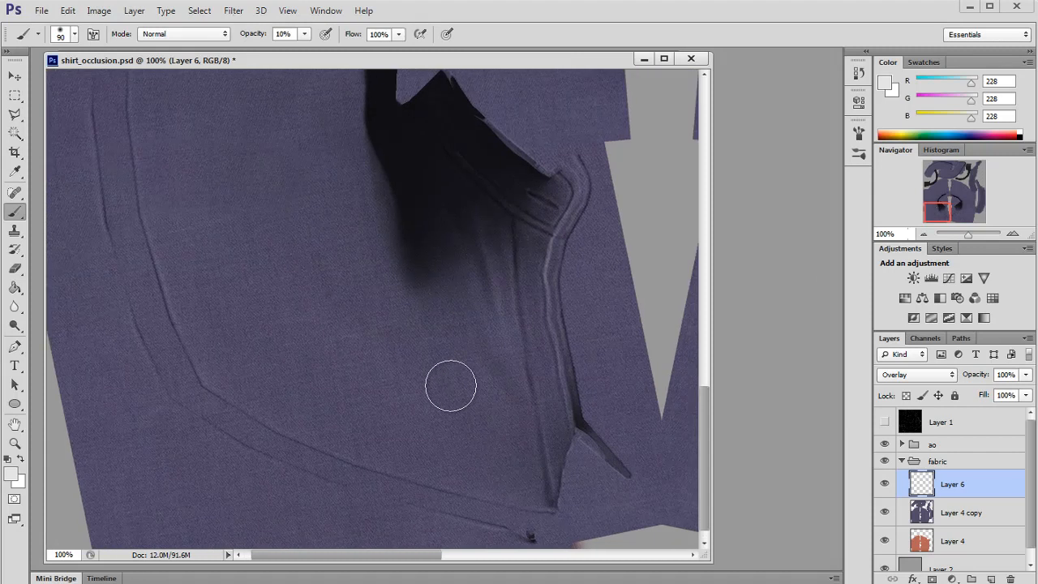
pyautogui.press('[')
pyautogui.press('[')
pyautogui.press('[')
pyautogui.press('[')
pyautogui.press('[')
pyautogui.press('[')
pyautogui.press('[')
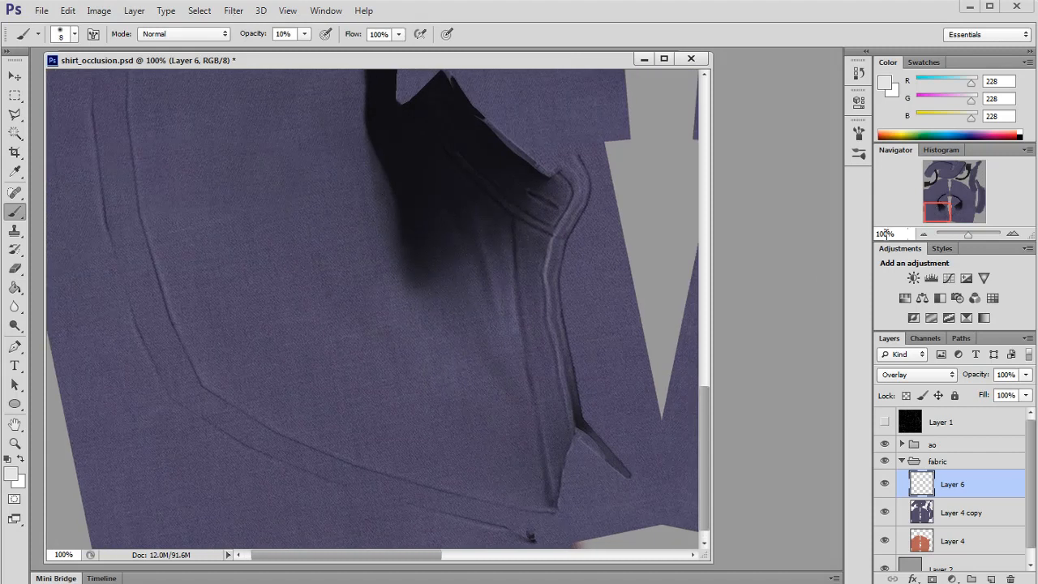
# Step: Inspect the collar and placket seams up close at 200% zoom
pyautogui.click(1012, 233)
pyautogui.moveTo(943, 214); pyautogui.dragTo(944, 211)
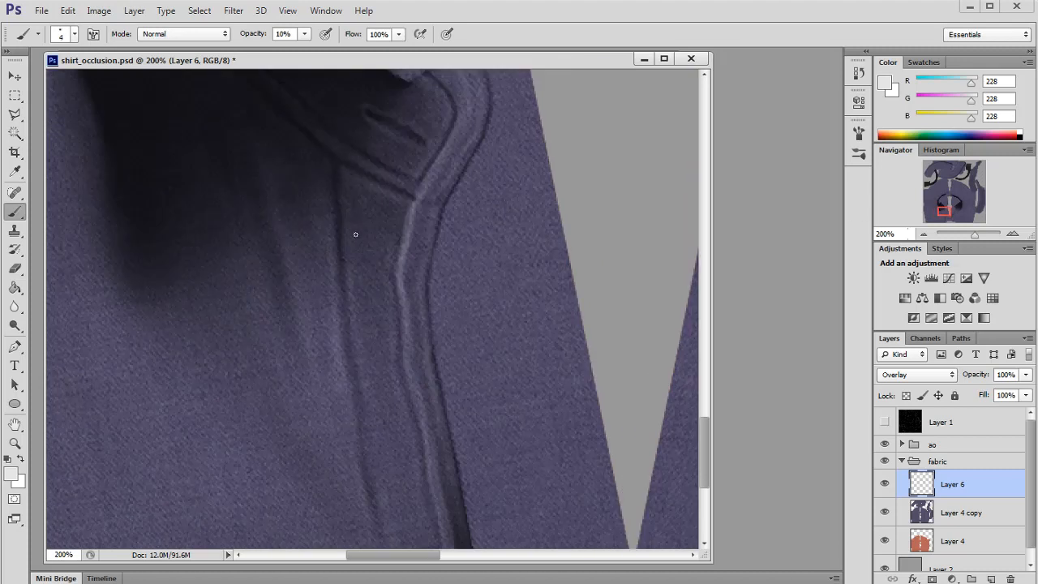
pyautogui.moveTo(943, 211); pyautogui.dragTo(945, 214)
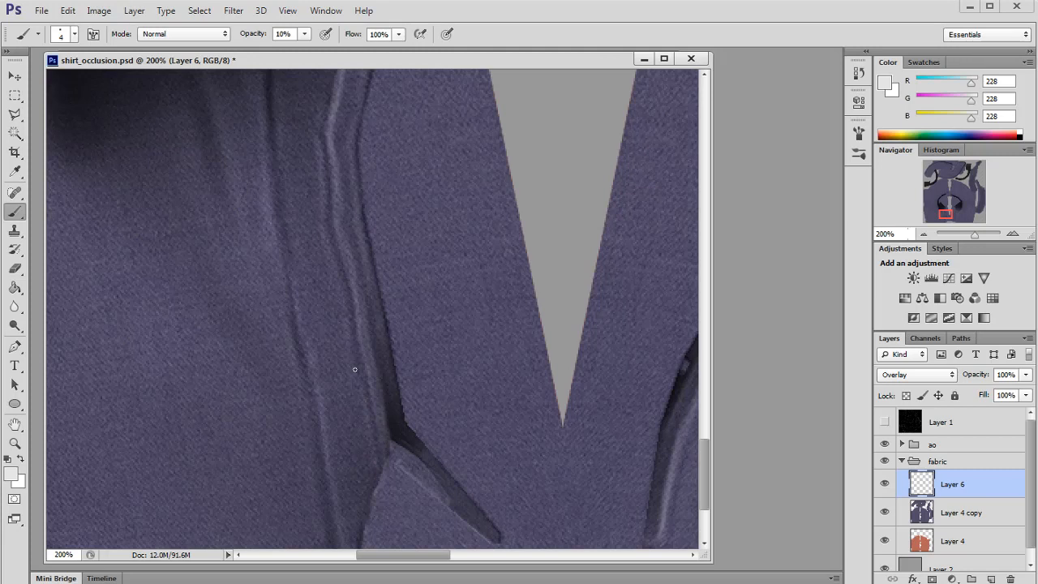
pyautogui.moveTo(941, 207); pyautogui.dragTo(943, 210)
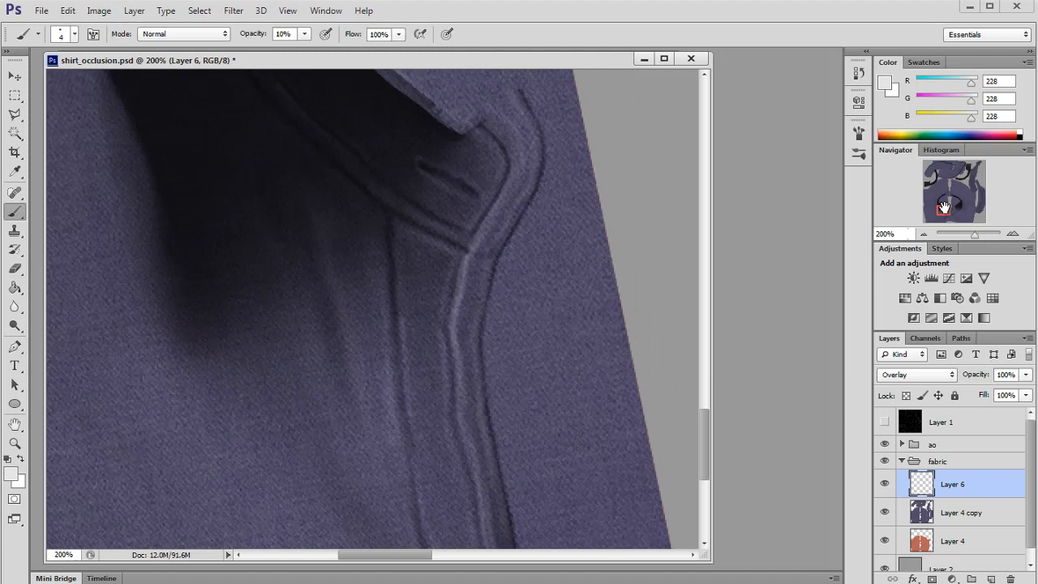
pyautogui.scroll(-5, 454, 171)
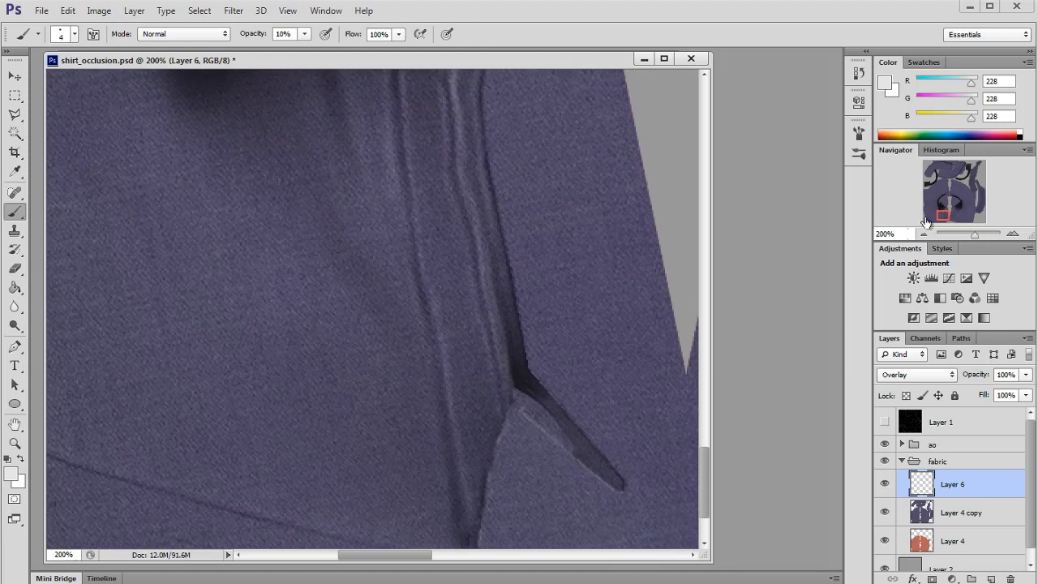
pyautogui.moveTo(927, 222); pyautogui.dragTo(943, 208)
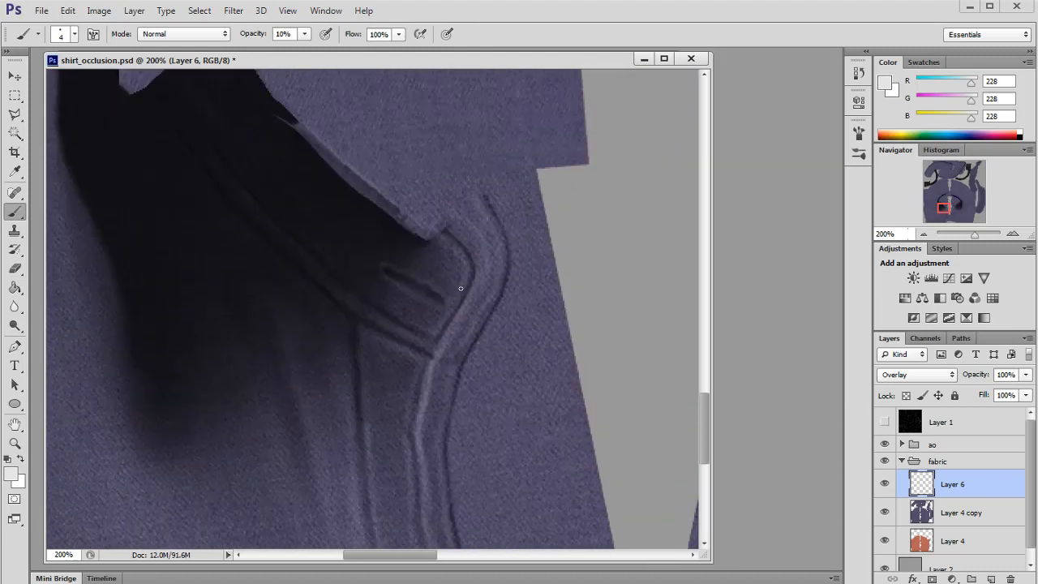
pyautogui.click(925, 235)
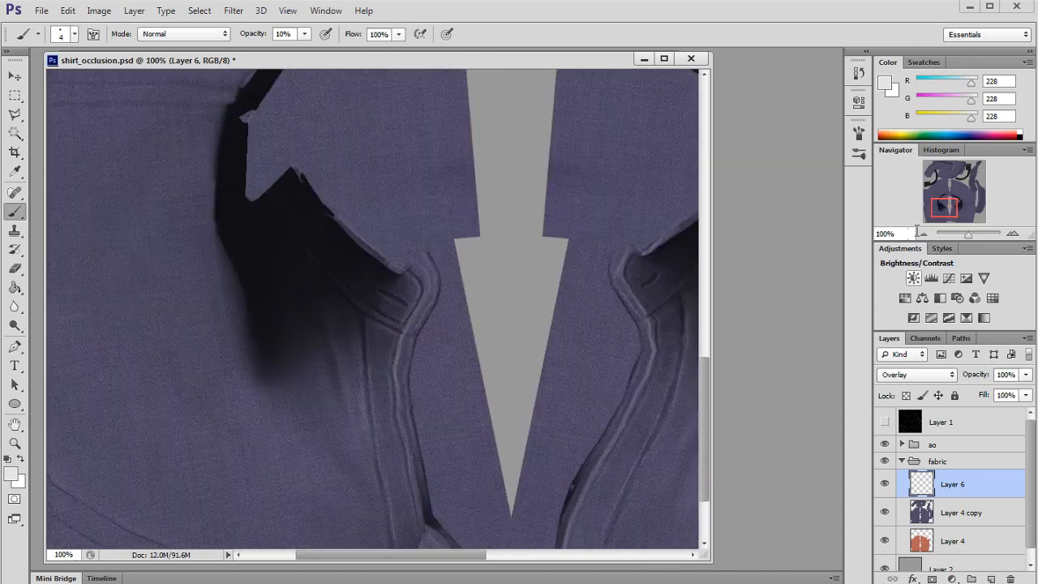
pyautogui.moveTo(941, 205); pyautogui.dragTo(973, 214)
pyautogui.click(1012, 235)
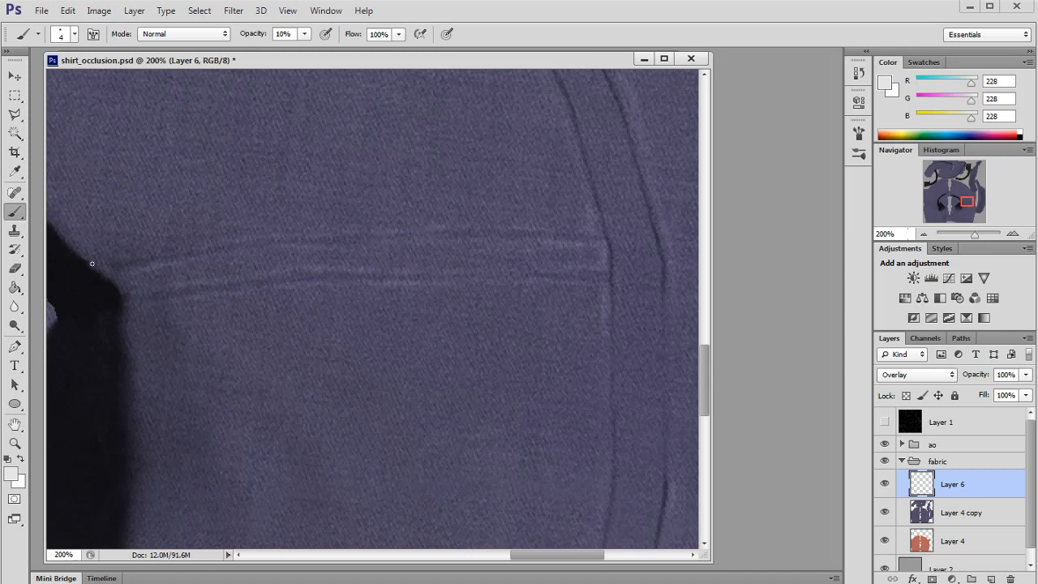
# Step: Set the foreground colour to dark grey, RGB 64, 64, 64, and return to the Brush
pyautogui.click(10, 474)
pyautogui.moveTo(506, 319); pyautogui.dragTo(492, 318)
pyautogui.click(851, 174)
pyautogui.press('b')
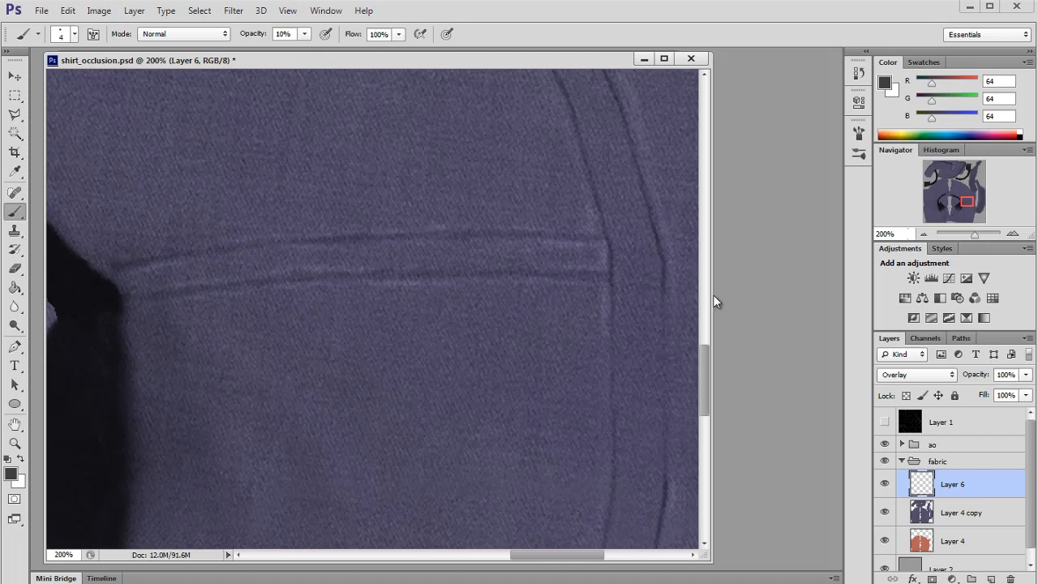
# Step: Paint white highlight strokes along the chest pocket's top seam with the 4 px brush
pyautogui.click(923, 235)
pyautogui.moveTo(963, 199); pyautogui.dragTo(937, 203)
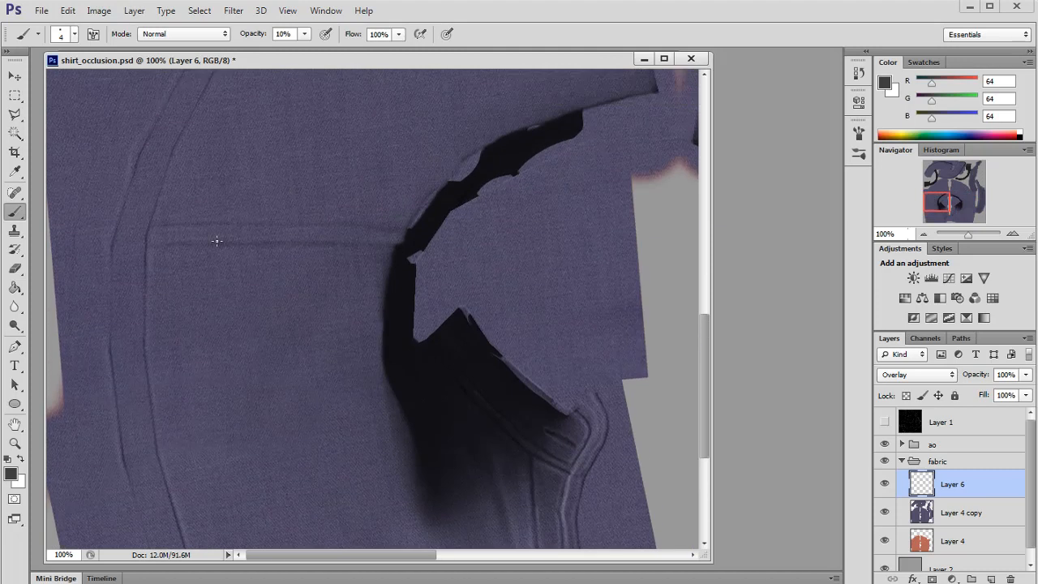
pyautogui.click(1013, 234)
pyautogui.moveTo(934, 201); pyautogui.dragTo(930, 201)
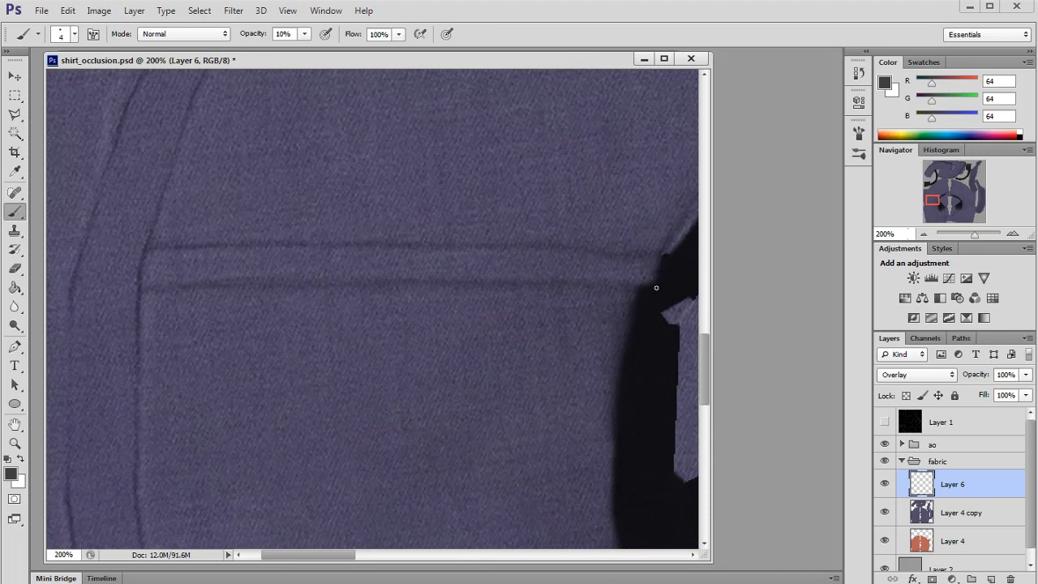
pyautogui.press('x')
pyautogui.moveTo(158, 257); pyautogui.dragTo(209, 257)
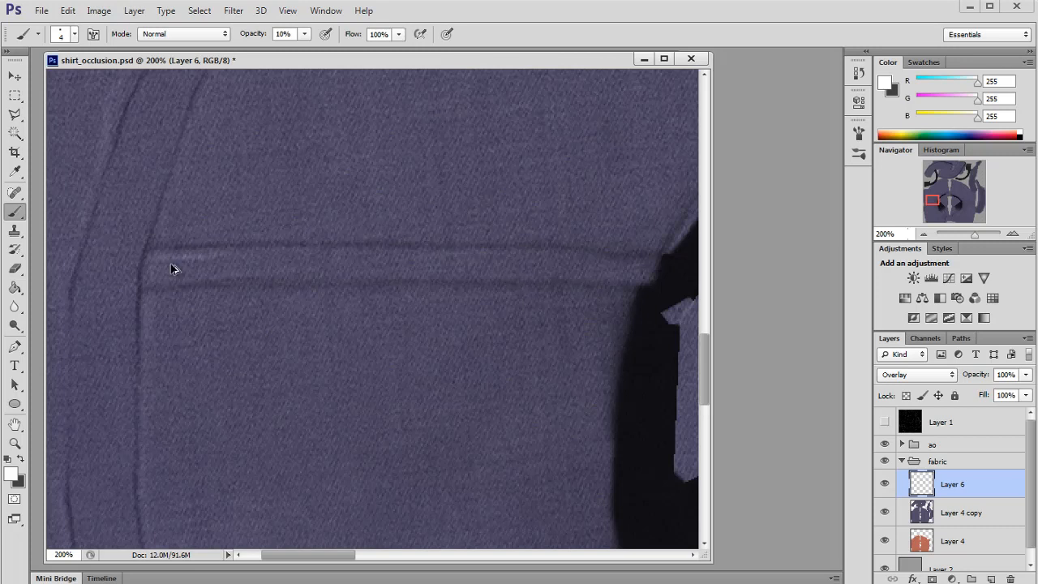
pyautogui.moveTo(382, 254); pyautogui.dragTo(440, 252)
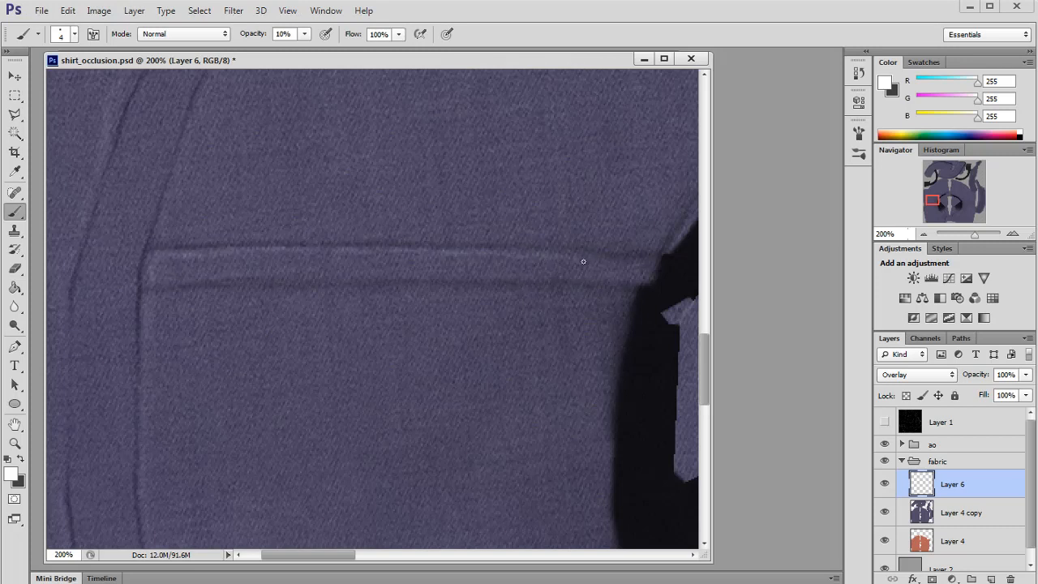
pyautogui.moveTo(419, 276); pyautogui.dragTo(380, 275)
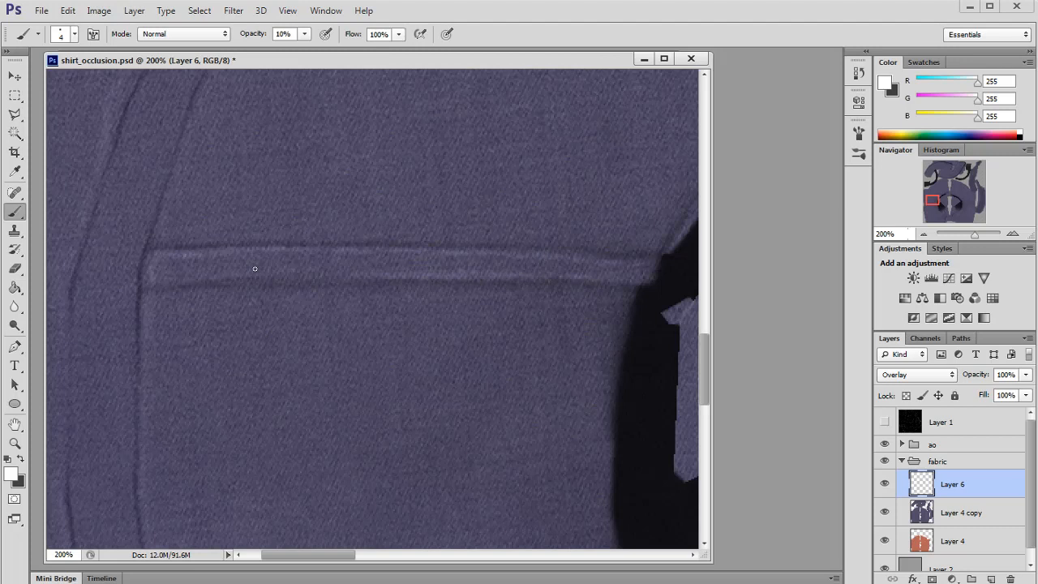
pyautogui.moveTo(233, 270); pyautogui.dragTo(308, 277)
pyautogui.moveTo(227, 240); pyautogui.dragTo(396, 239)
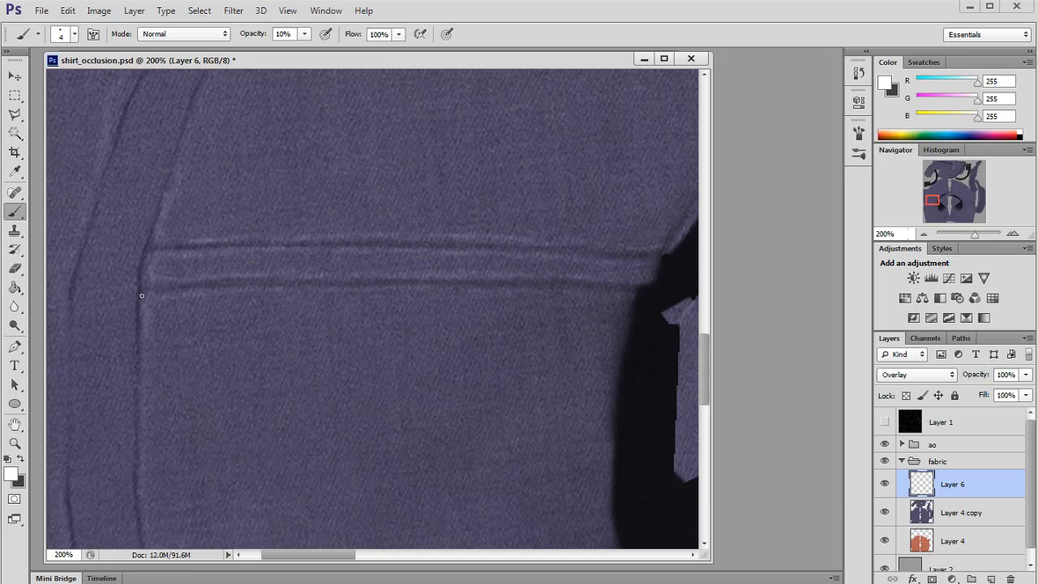
# Step: Switch back to dark grey and set the brush to 5% opacity and about 50 px
pyautogui.click(922, 234)
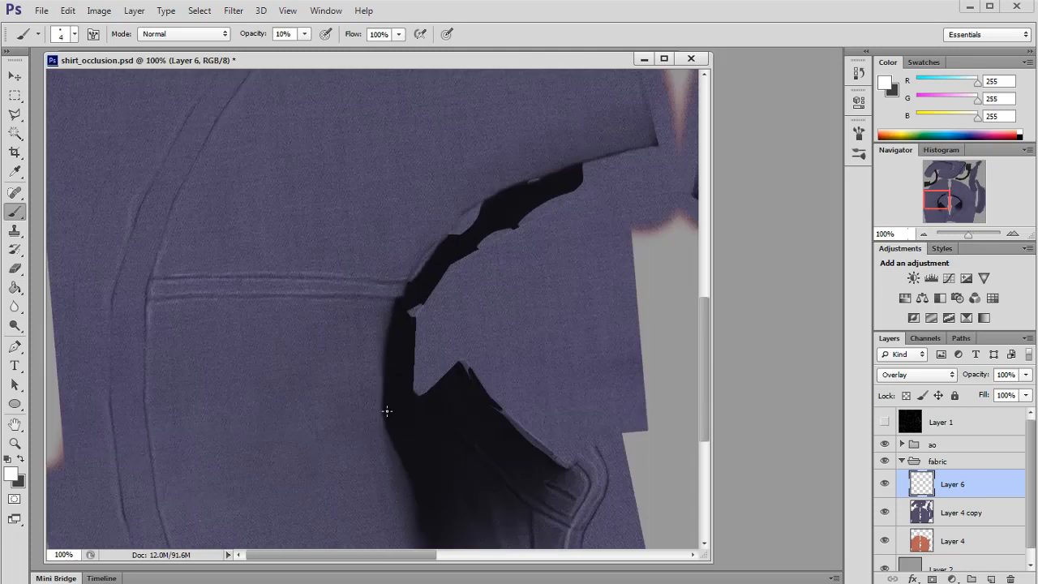
pyautogui.scroll(-5, 255, 224)
pyautogui.press('x')
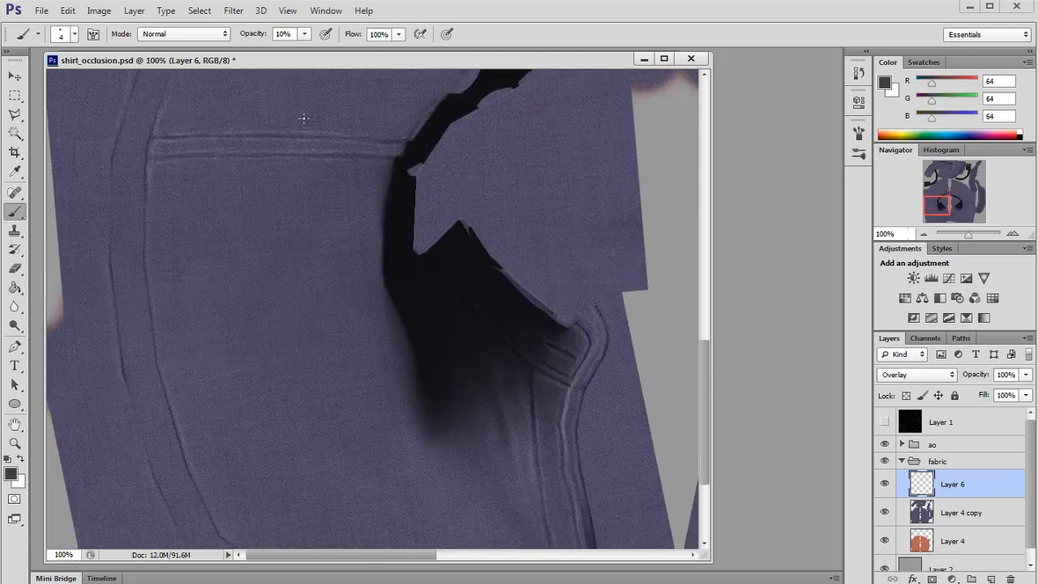
pyautogui.click(304, 34)
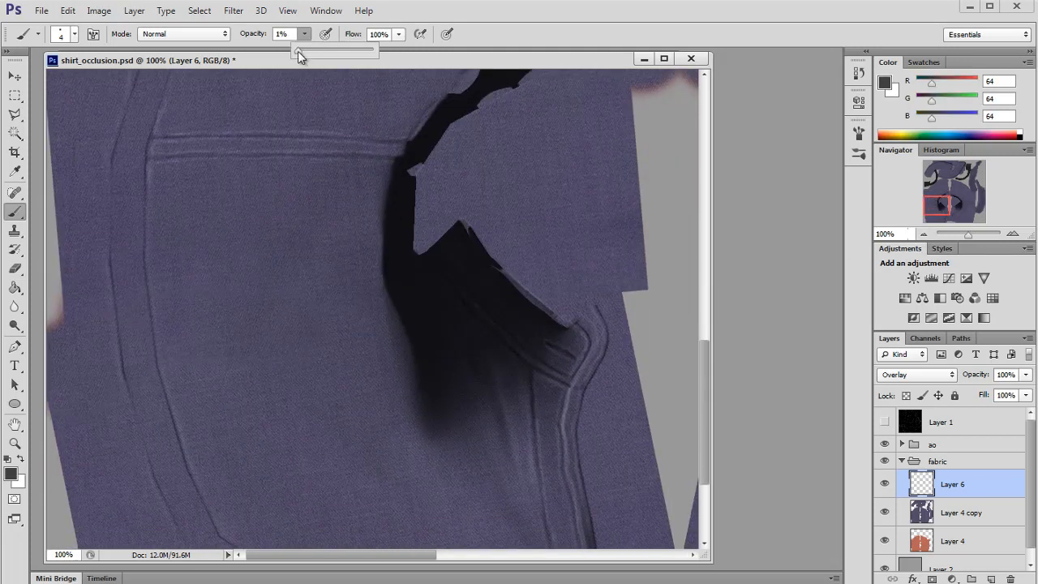
pyautogui.moveTo(297, 51); pyautogui.dragTo(301, 51)
pyautogui.click(402, 57)
pyautogui.press(']')
pyautogui.press(']')
pyautogui.press(']')
pyautogui.press(']')
pyautogui.press(']')
pyautogui.press(']')
pyautogui.press(']')
pyautogui.press(']')
pyautogui.press(']')
pyautogui.press(']')
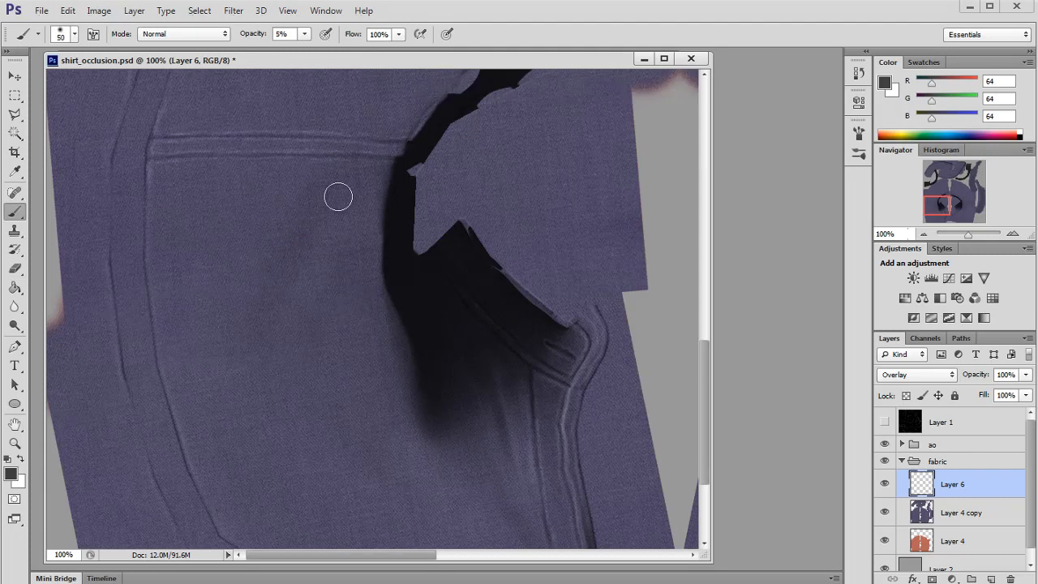
# Step: Dab dark grey shading at the collar's centre with a 300 px brush at 14% opacity, then raise opacity to 20%
pyautogui.moveTo(938, 206)
pyautogui.mouseDown()
pyautogui.moveTo(936, 193)
pyautogui.moveTo(957, 191)
pyautogui.moveTo(941, 210)
pyautogui.moveTo(955, 207)
pyautogui.moveTo(977, 180)
pyautogui.moveTo(945, 166)
pyautogui.moveTo(960, 172)
pyautogui.moveTo(957, 203)
pyautogui.moveTo(941, 200)
pyautogui.mouseUp()
pyautogui.click(923, 234)
pyautogui.click(923, 233)
pyautogui.click(923, 234)
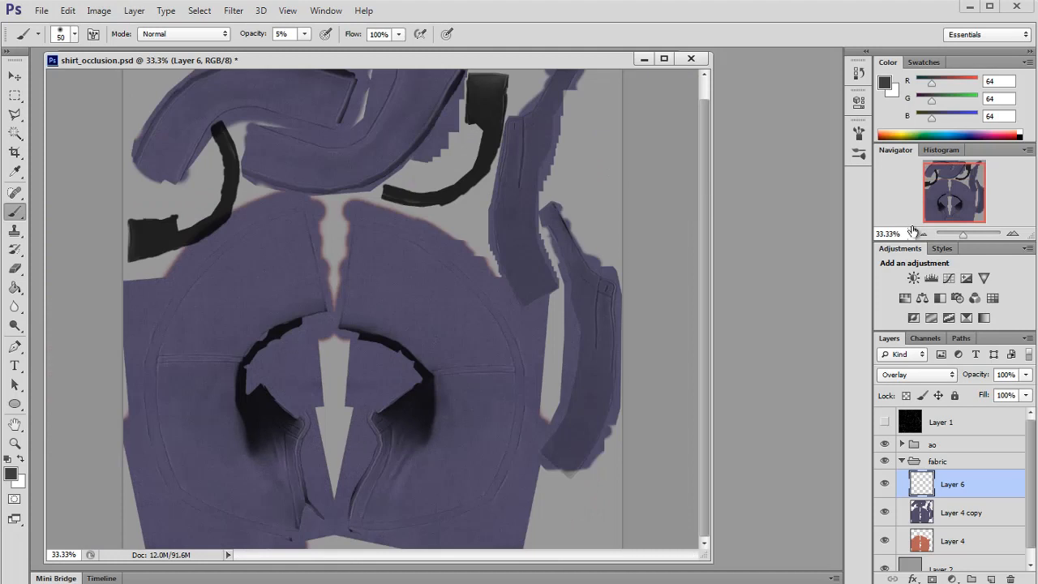
pyautogui.press(']')
pyautogui.press(']')
pyautogui.press(']')
pyautogui.press(']')
pyautogui.press(']')
pyautogui.press(']')
pyautogui.moveTo(304, 34); pyautogui.dragTo(311, 50)
pyautogui.press(']')
pyautogui.press(']')
pyautogui.press(']')
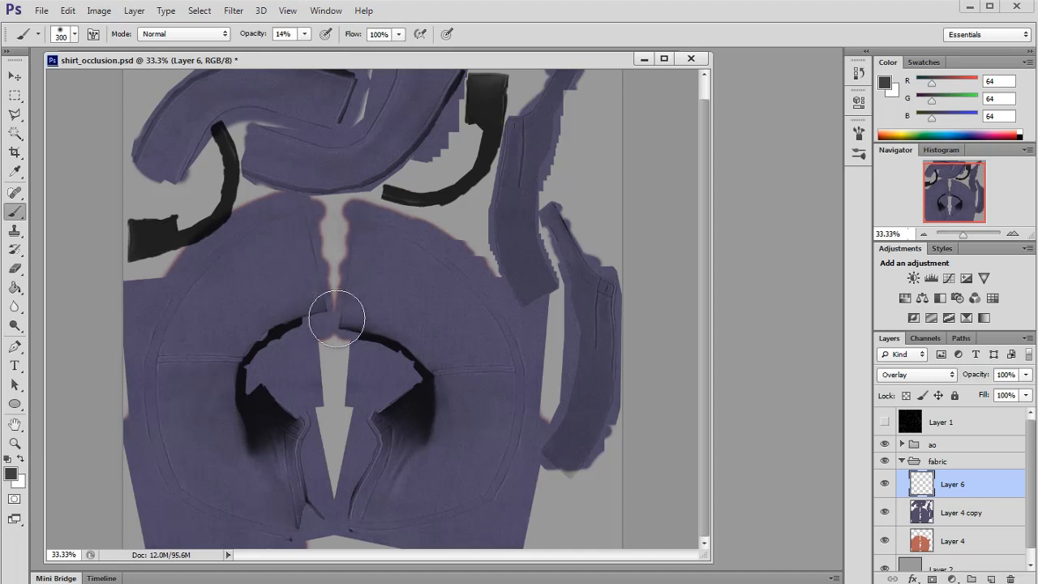
pyautogui.click(307, 349)
pyautogui.moveTo(305, 34); pyautogui.dragTo(309, 49)
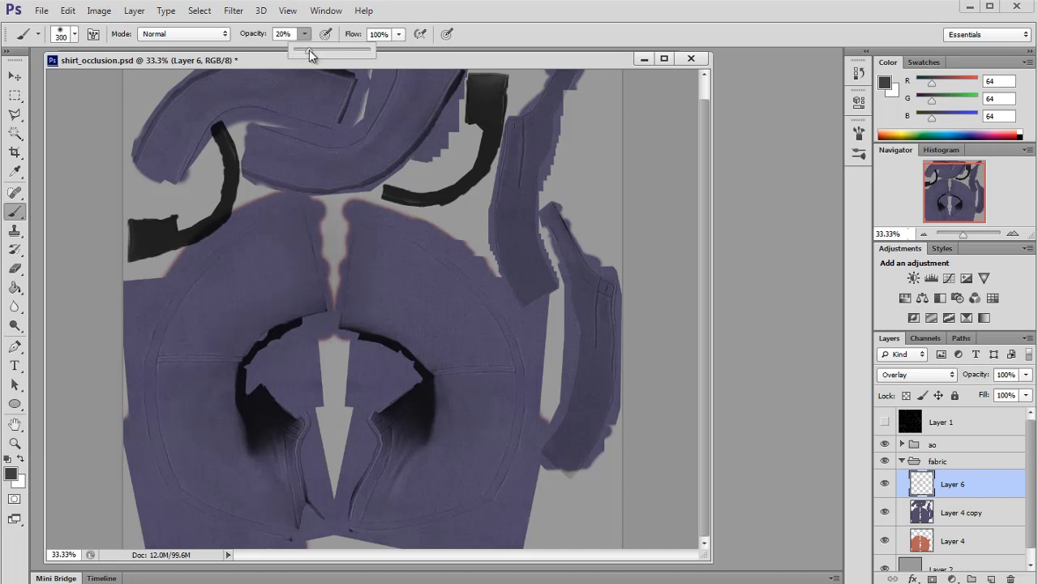
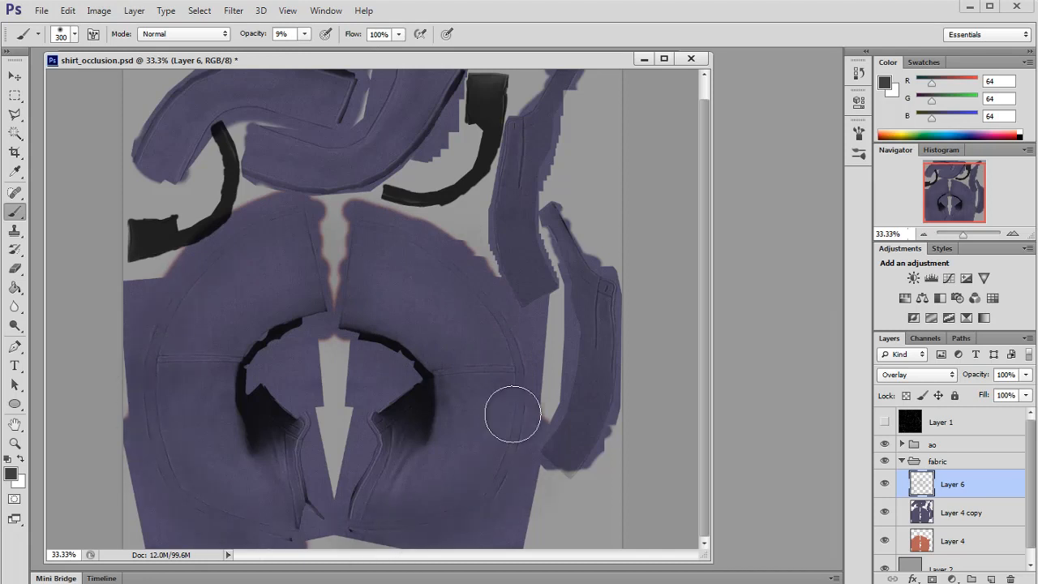
# Step: Switch to Maya and orbit around the head model to inspect the shirt texture, then return to Photoshop
pyautogui.hotkey('alt', 'Tab')
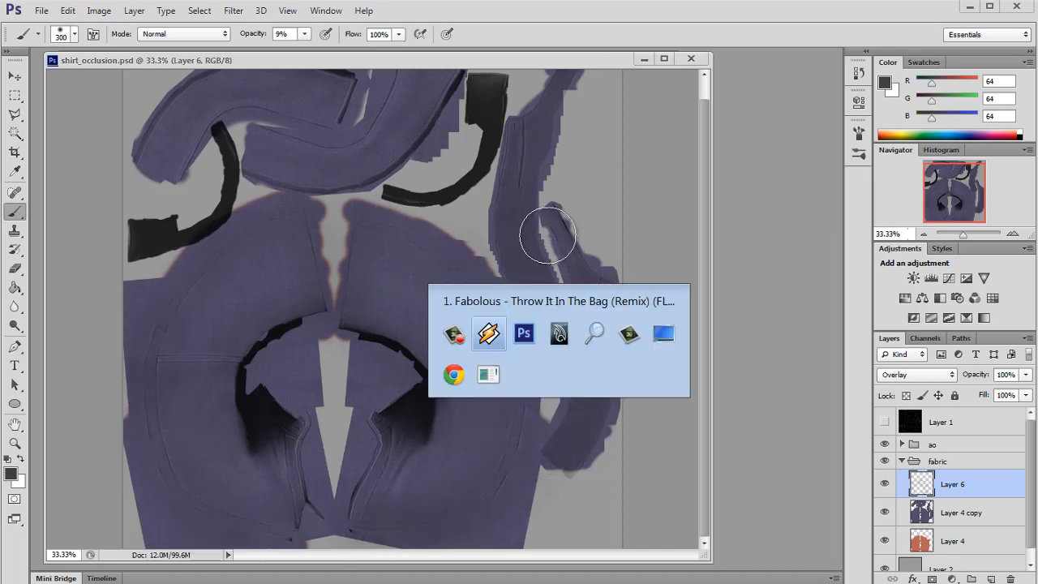
pyautogui.scroll(3, 590, 407)
pyautogui.moveTo(590, 407); pyautogui.dragTo(489, 421)
pyautogui.scroll(-4, 551, 382)
pyautogui.scroll(4, 505, 359)
pyautogui.scroll(4, 408, 414)
pyautogui.scroll(-4, 493, 431)
pyautogui.hotkey('alt', 'Tab')
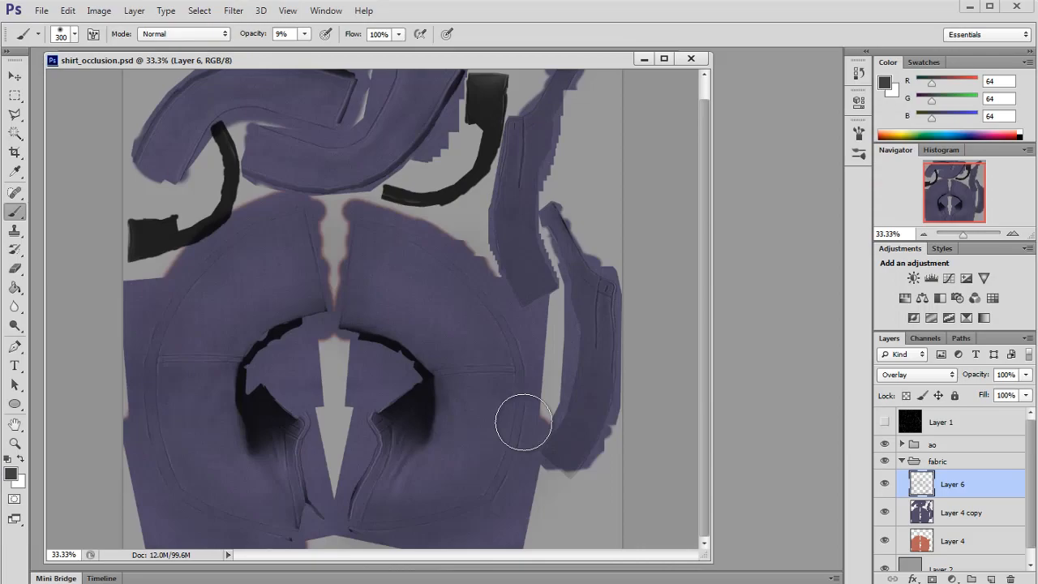
# Step: Try a white stroke at the collar's upper corner with a 175 px brush at 8% opacity, then undo it
pyautogui.click(884, 485)
pyautogui.click(884, 485)
pyautogui.scroll(1, 528, 327)
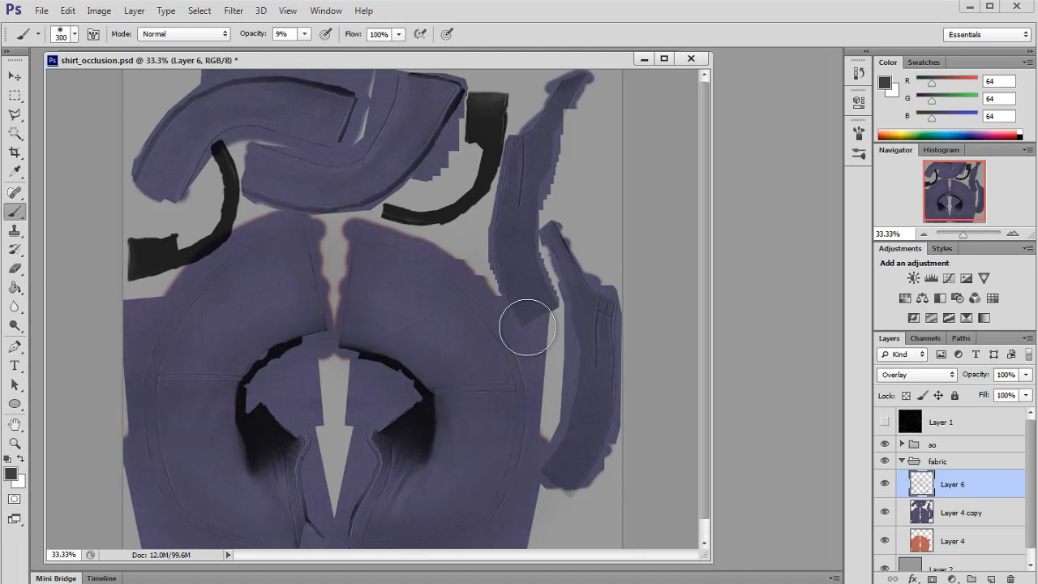
pyautogui.click(1011, 235)
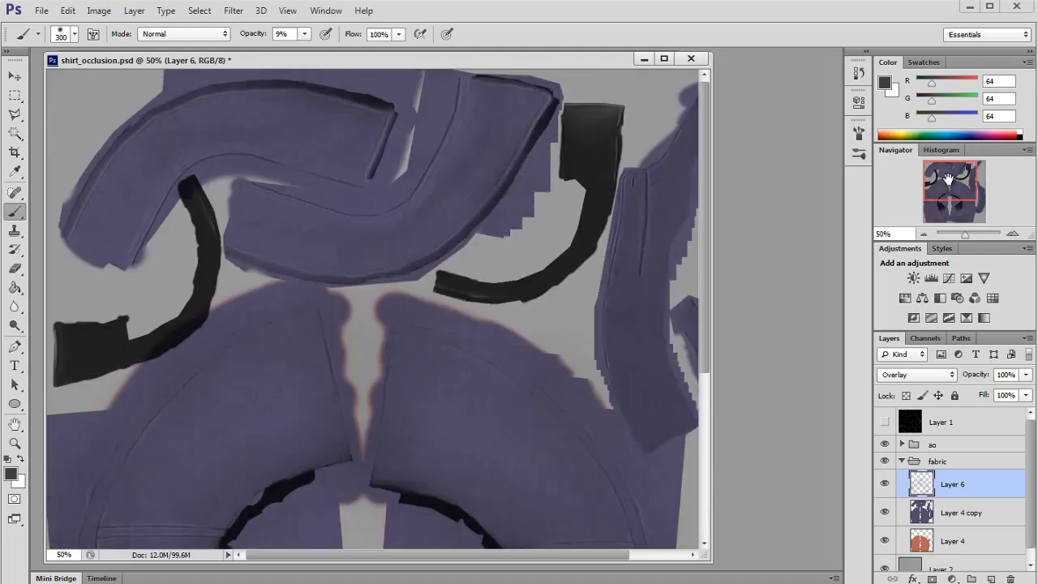
pyautogui.press('x')
pyautogui.press('[')
pyautogui.press('[')
pyautogui.press('[')
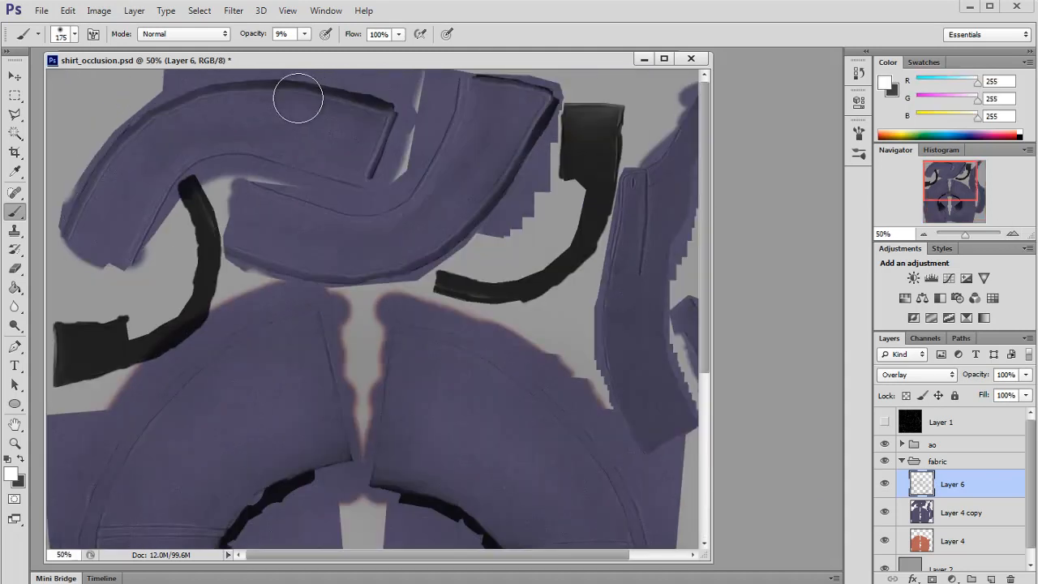
pyautogui.moveTo(304, 34); pyautogui.dragTo(298, 49)
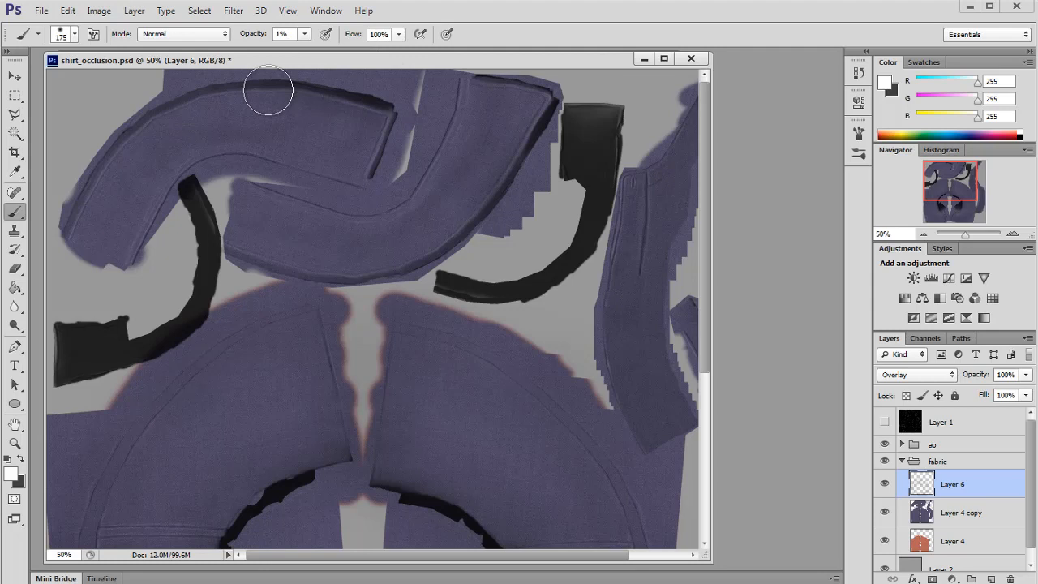
pyautogui.click(1011, 235)
pyautogui.press('x')
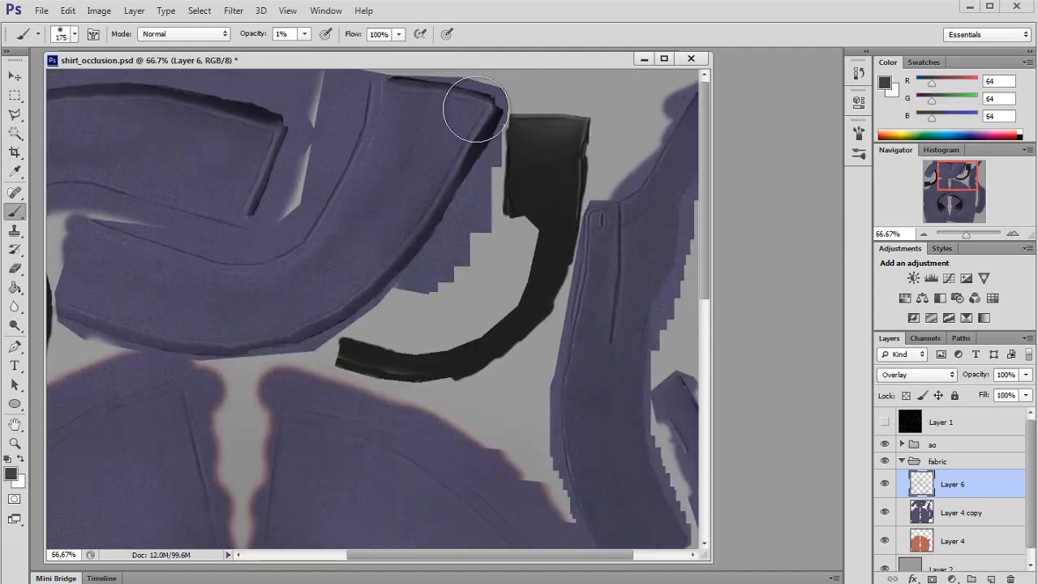
pyautogui.press('x')
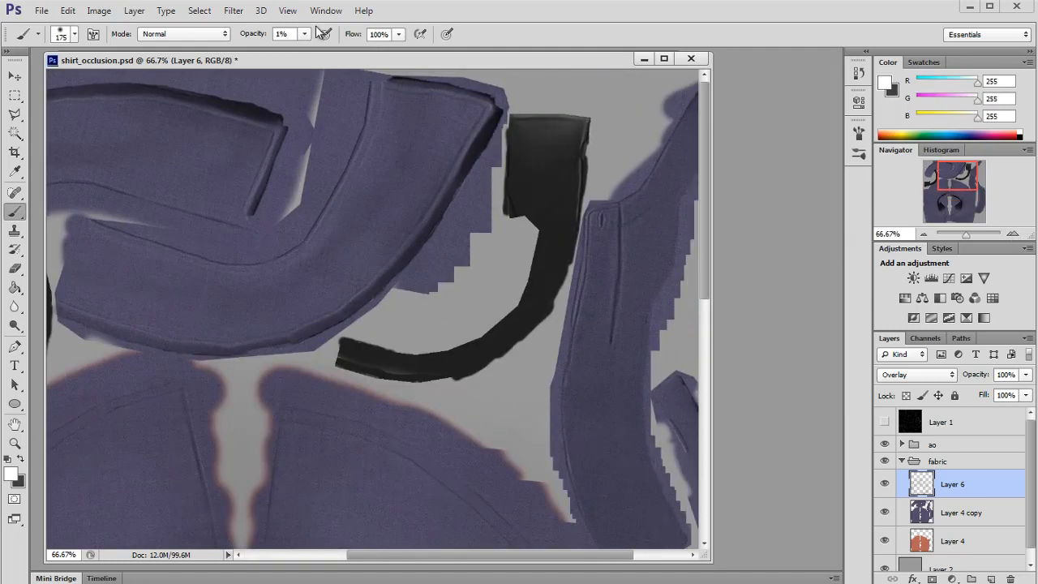
pyautogui.moveTo(305, 34); pyautogui.dragTo(311, 51)
pyautogui.moveTo(483, 133); pyautogui.dragTo(482, 112)
pyautogui.hotkey('ctrl', 'z')
# Step: Switch back to dark grey, shrink the brush to 80 px and save the document
pyautogui.press('x')
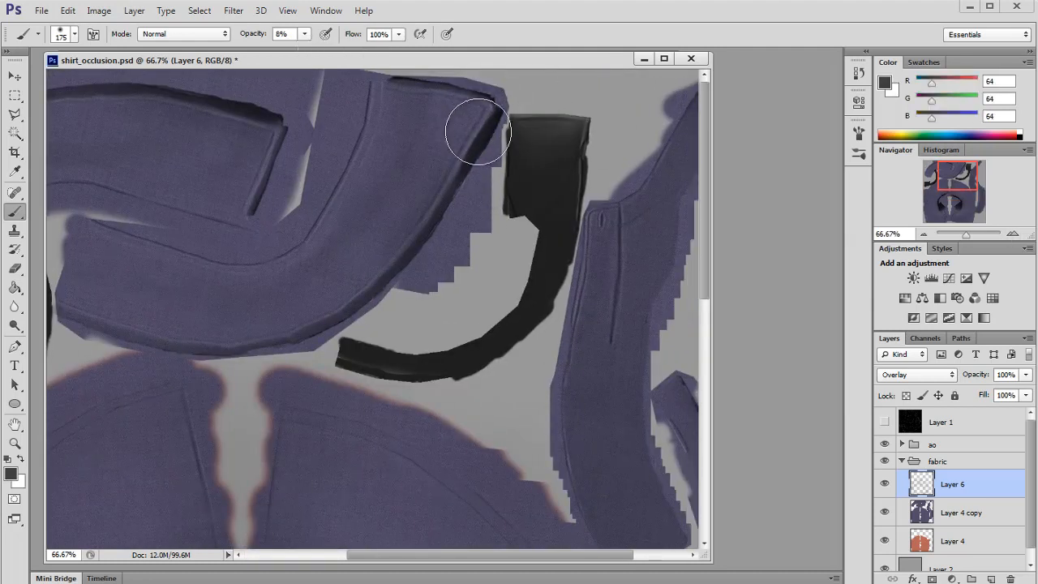
pyautogui.press('[')
pyautogui.press('[')
pyautogui.press('[')
pyautogui.press('[')
pyautogui.press(']')
pyautogui.press(']')
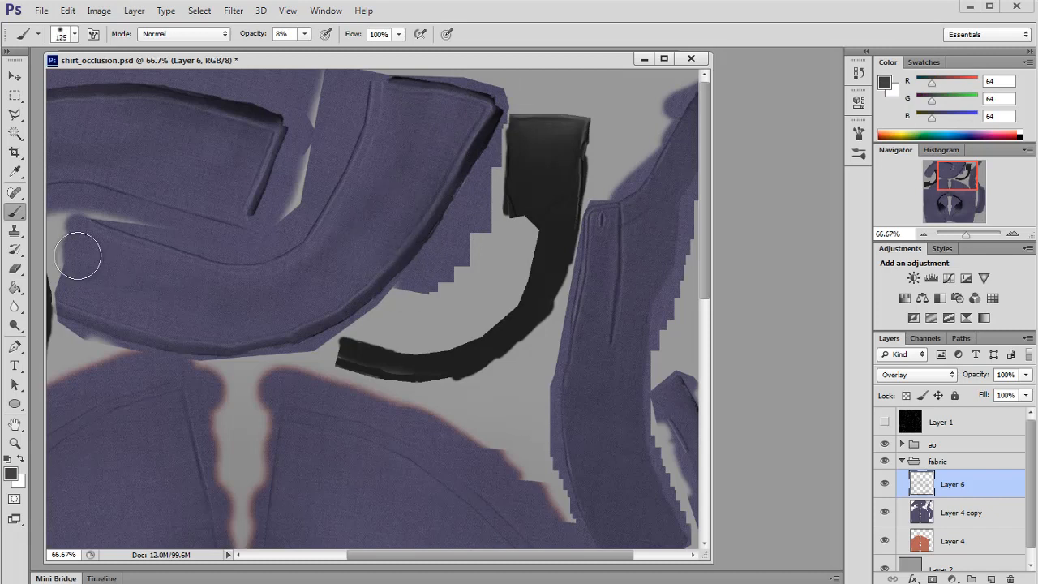
pyautogui.moveTo(939, 169); pyautogui.dragTo(925, 169)
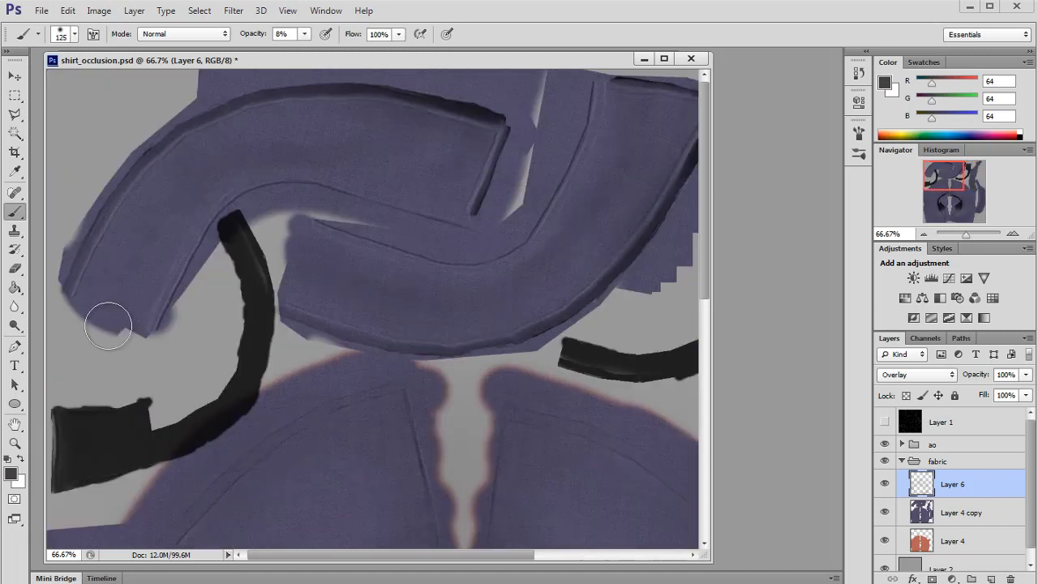
pyautogui.press('[')
pyautogui.press('[')
pyautogui.press('[')
pyautogui.hotkey('ctrl', 's')
pyautogui.moveTo(917, 191); pyautogui.dragTo(939, 205)
# Step: Switch to Maya, reload the shirt texture in the file node and orbit to check the collar
pyautogui.hotkey('alt', 'Tab')
pyautogui.click(879, 355)
pyautogui.moveTo(600, 329); pyautogui.dragTo(297, 341)
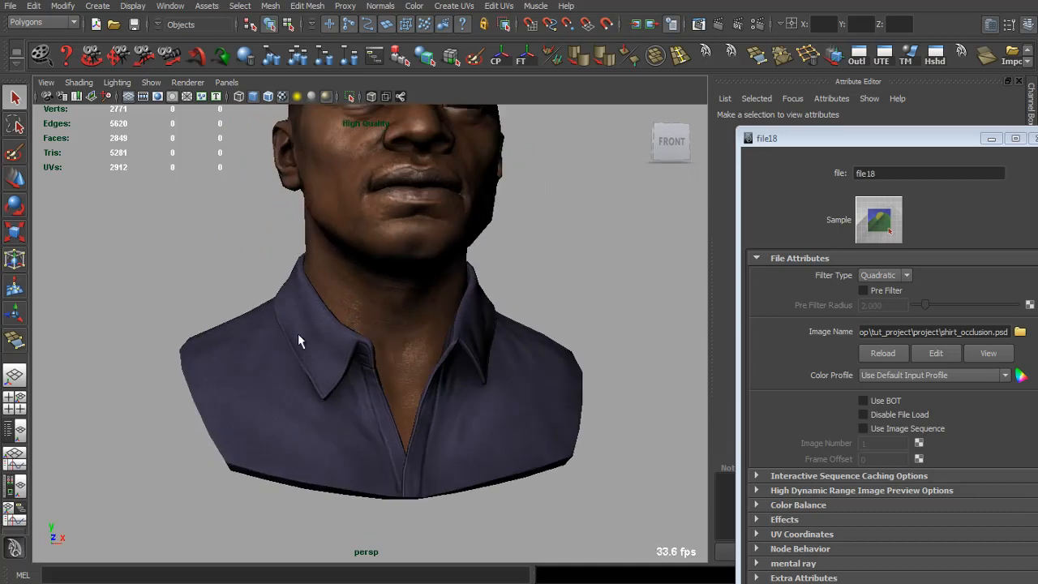
pyautogui.scroll(5, 501, 325)
pyautogui.moveTo(491, 332); pyautogui.dragTo(596, 324)
pyautogui.scroll(-5, 540, 371)
pyautogui.scroll(-3, 414, 364)
pyautogui.scroll(6, 413, 366)
pyautogui.hotkey('alt', 'Tab')
# Step: Show the UV wireframe layer and zoom to 100% on the collar pieces
pyautogui.moveTo(947, 165); pyautogui.dragTo(928, 149)
pyautogui.click(884, 421)
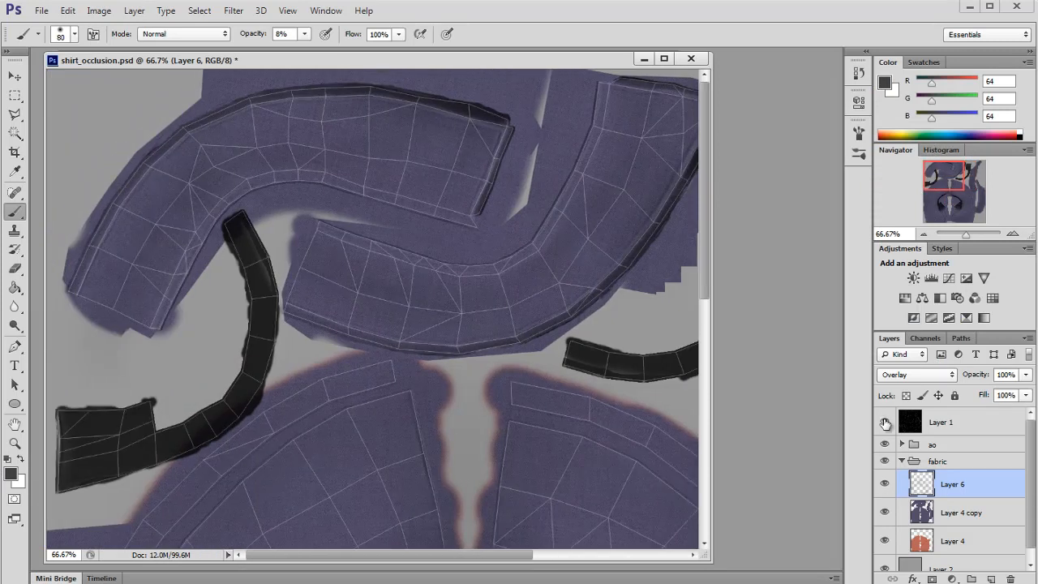
pyautogui.click(1012, 233)
pyautogui.moveTo(943, 179); pyautogui.dragTo(942, 176)
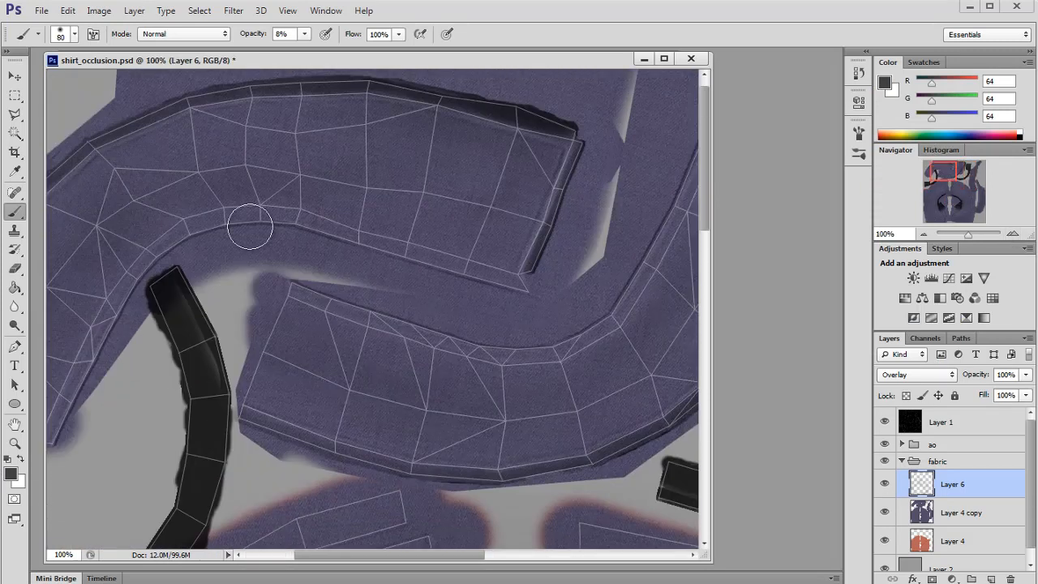
# Step: Dab a faint white highlight on the collar seam with a 25 px brush at 1% opacity
pyautogui.press('x')
pyautogui.press('[')
pyautogui.press('[')
pyautogui.press('[')
pyautogui.press('[')
pyautogui.press('[')
pyautogui.press('[')
pyautogui.press('[')
pyautogui.press('[')
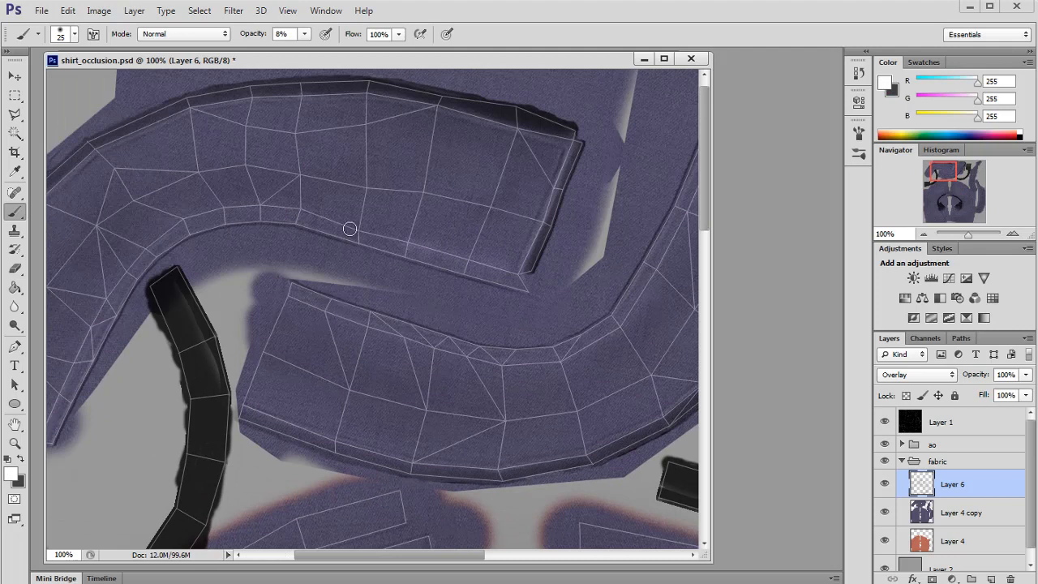
pyautogui.click(304, 35)
pyautogui.moveTo(304, 50); pyautogui.dragTo(298, 51)
pyautogui.click(354, 230)
# Step: Hide the UV wireframe layer and pan around the collar pieces
pyautogui.moveTo(945, 174); pyautogui.dragTo(954, 173)
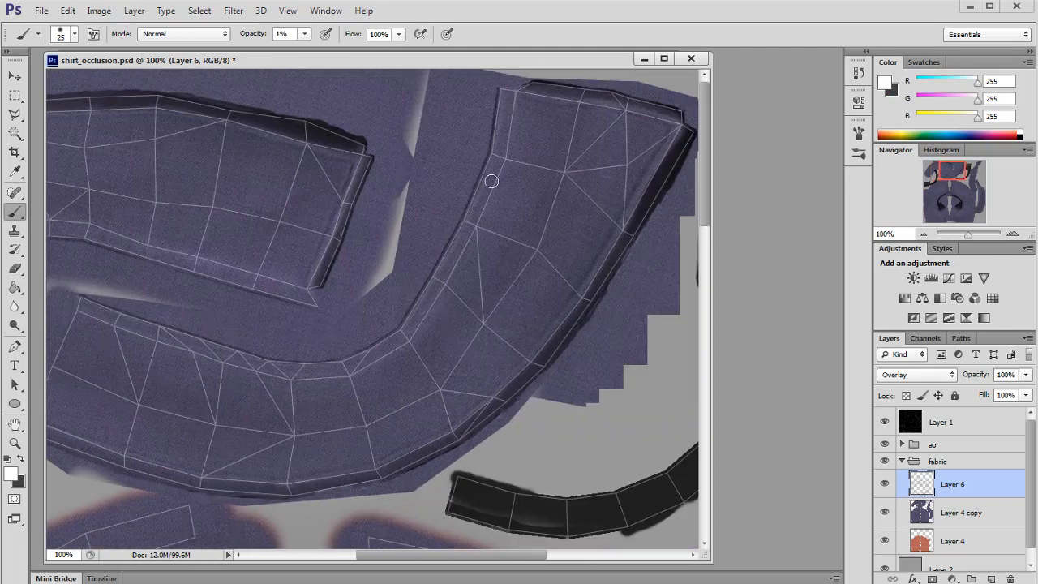
pyautogui.click(885, 421)
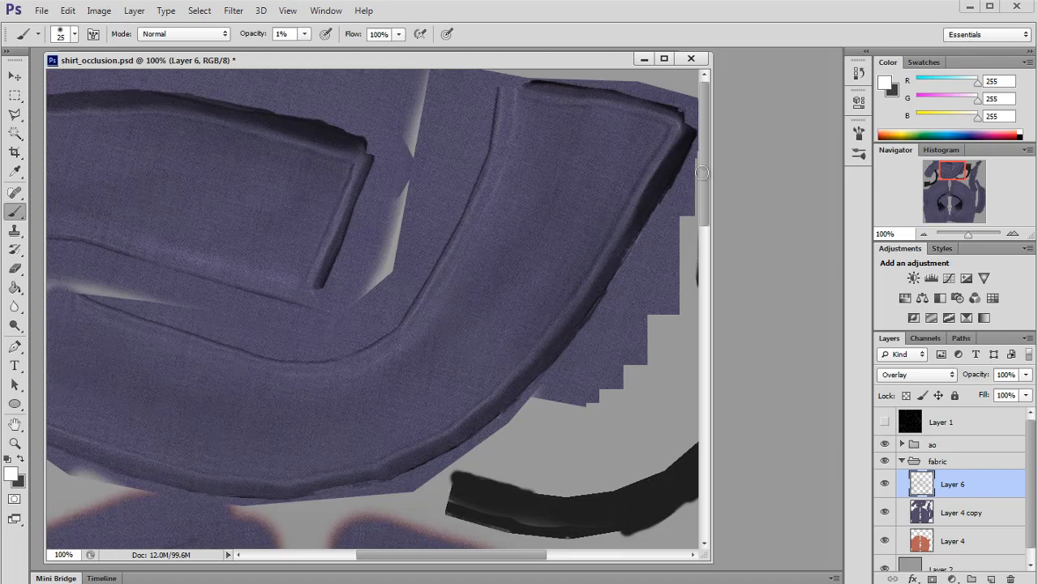
pyautogui.moveTo(952, 173); pyautogui.dragTo(941, 171)
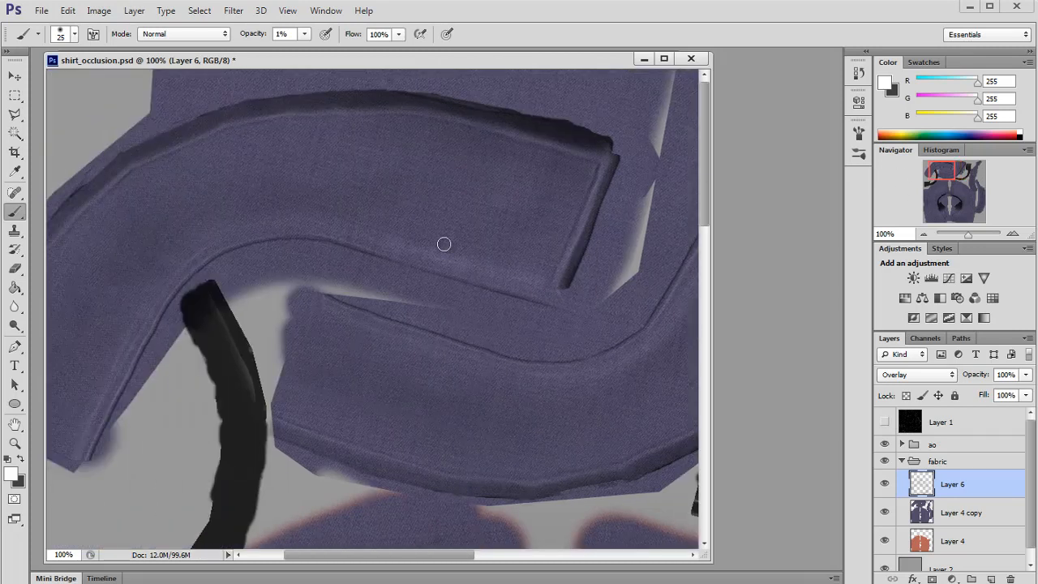
pyautogui.moveTo(930, 176); pyautogui.dragTo(957, 168)
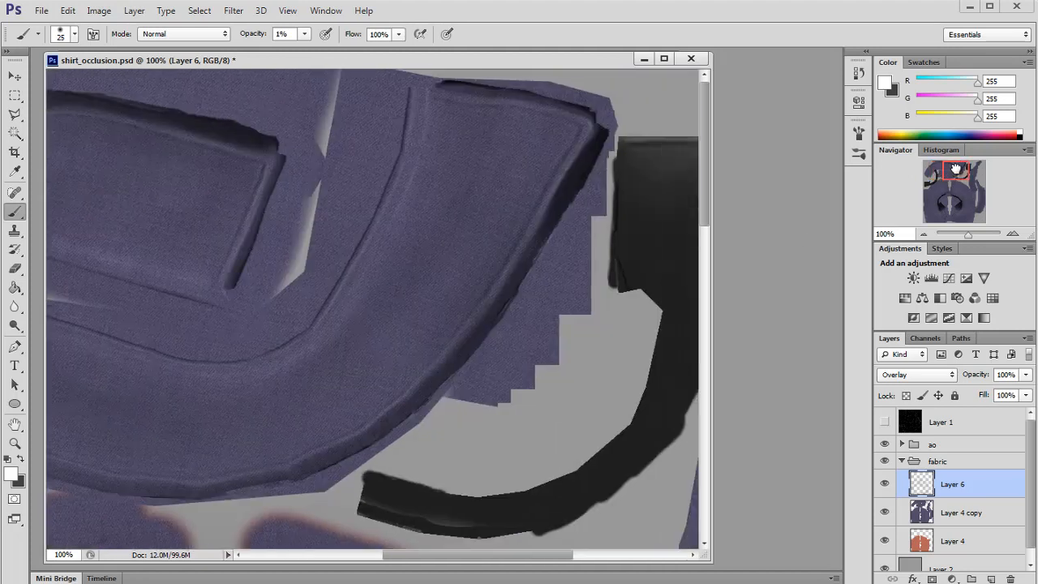
# Step: Reload the texture in Maya again and orbit and zoom around the shirt collar to inspect it
pyautogui.hotkey('alt', 'Tab')
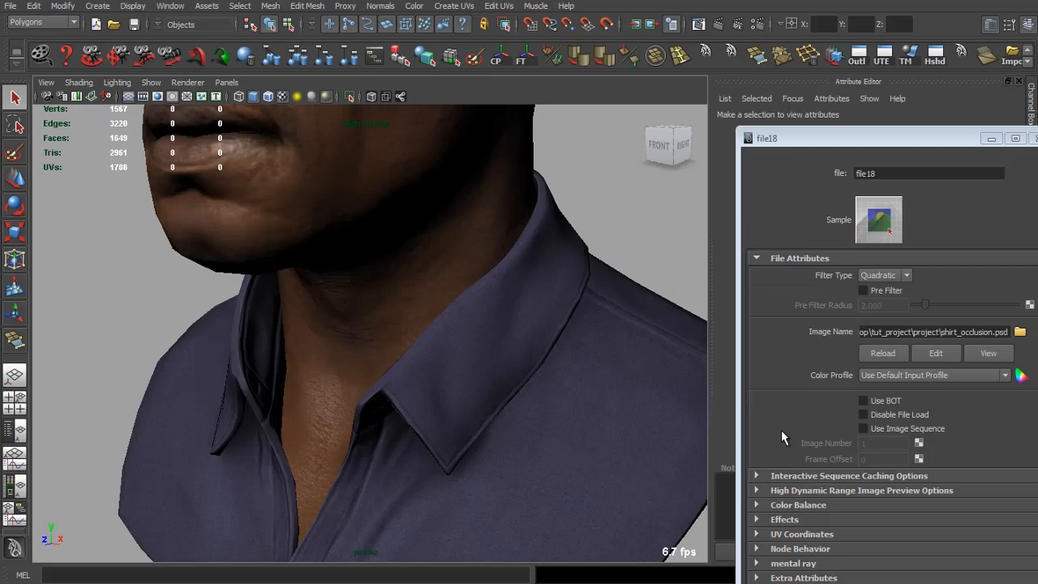
pyautogui.click(888, 352)
pyautogui.moveTo(604, 368); pyautogui.dragTo(185, 334)
pyautogui.scroll(-4, 621, 357)
pyautogui.scroll(6, 551, 436)
pyautogui.scroll(-9, 180, 337)
pyautogui.scroll(6, 323, 389)
pyautogui.moveTo(416, 405); pyautogui.dragTo(608, 422)
pyautogui.scroll(2, 333, 421)
pyautogui.scroll(-8, 354, 436)
pyautogui.scroll(8, 536, 438)
pyautogui.moveTo(536, 438)
pyautogui.mouseDown()
pyautogui.moveTo(447, 401)
pyautogui.moveTo(440, 424)
pyautogui.moveTo(342, 394)
pyautogui.moveTo(400, 416)
pyautogui.moveTo(373, 438)
pyautogui.moveTo(532, 426)
pyautogui.mouseUp()
pyautogui.scroll(-8, 457, 408)
pyautogui.scroll(8, 563, 491)
pyautogui.scroll(3, 552, 454)
pyautogui.scroll(-8, 552, 454)
pyautogui.moveTo(274, 364); pyautogui.dragTo(419, 364)
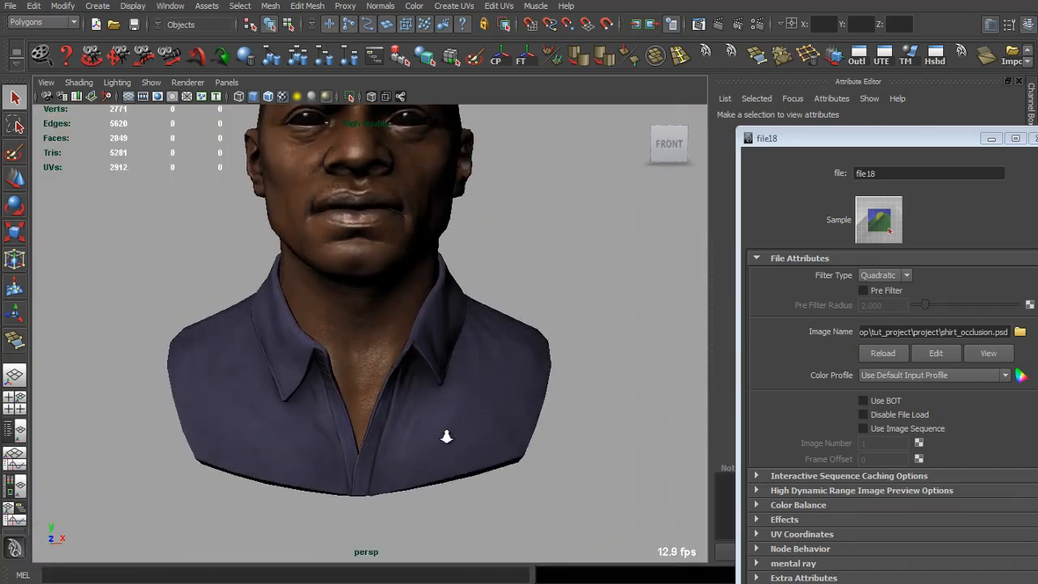
pyautogui.scroll(6, 447, 435)
pyautogui.moveTo(447, 435)
pyautogui.mouseDown()
pyautogui.moveTo(459, 268)
pyautogui.moveTo(435, 278)
pyautogui.mouseUp()
pyautogui.scroll(-4, 428, 331)
pyautogui.scroll(3, 429, 331)
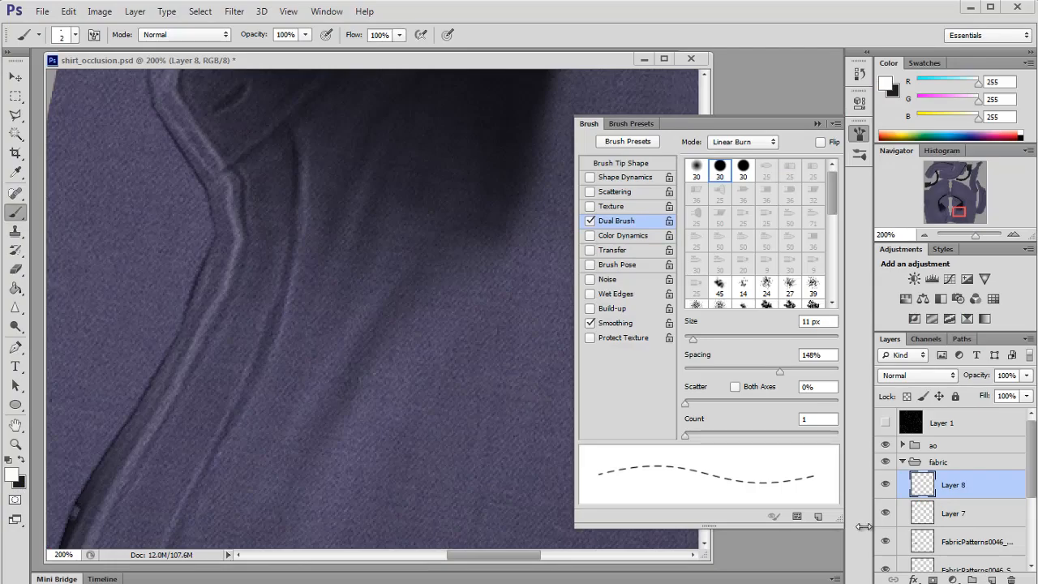
# Step: Try dashed stitch strokes along the collar's front seam with the 2 px dual brush, undoing each attempt
pyautogui.click(75, 34)
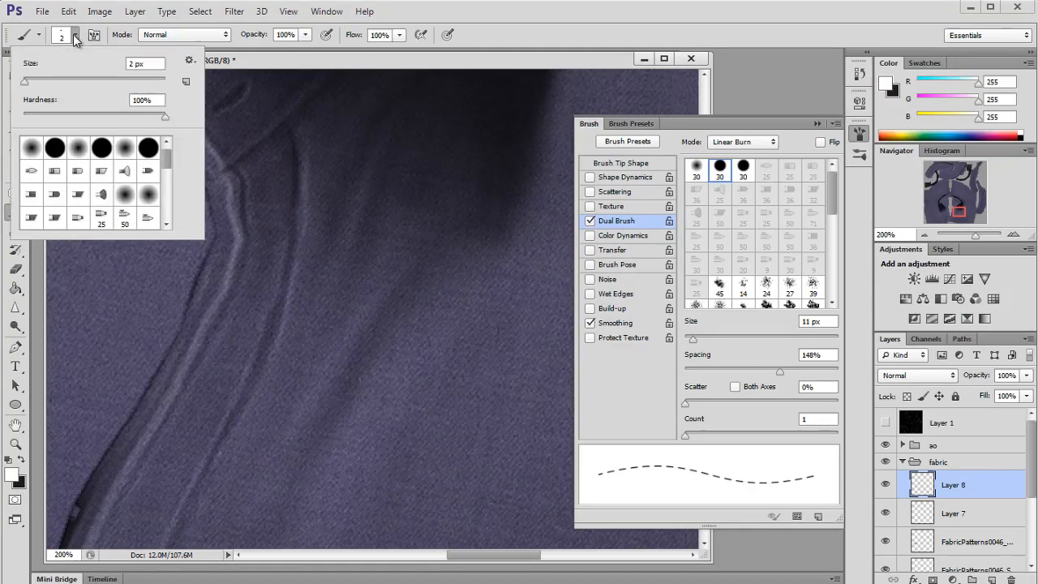
pyautogui.click(604, 225)
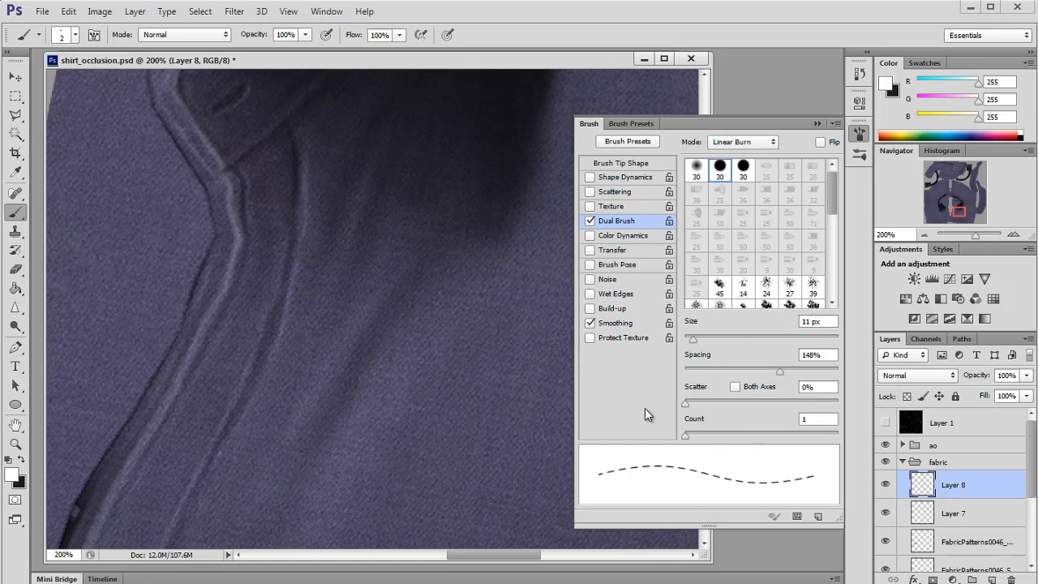
pyautogui.moveTo(274, 391)
pyautogui.mouseDown()
pyautogui.moveTo(378, 326)
pyautogui.moveTo(511, 271)
pyautogui.mouseUp()
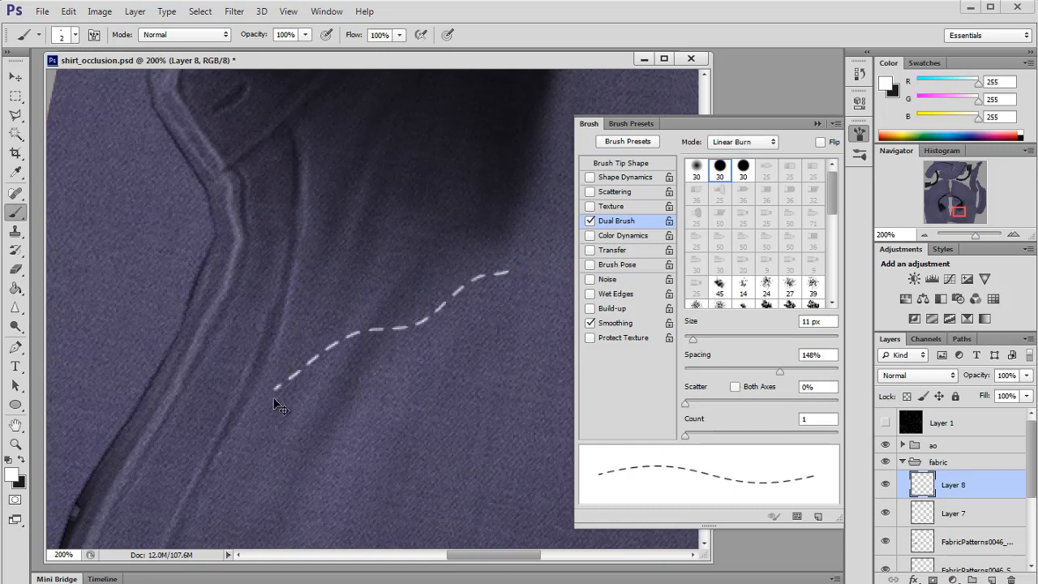
pyautogui.hotkey('ctrl', 'z')
pyautogui.moveTo(191, 418); pyautogui.dragTo(372, 317)
pyautogui.moveTo(400, 384)
pyautogui.mouseDown()
pyautogui.moveTo(365, 428)
pyautogui.moveTo(349, 480)
pyautogui.mouseUp()
pyautogui.hotkey('ctrl', 'z')
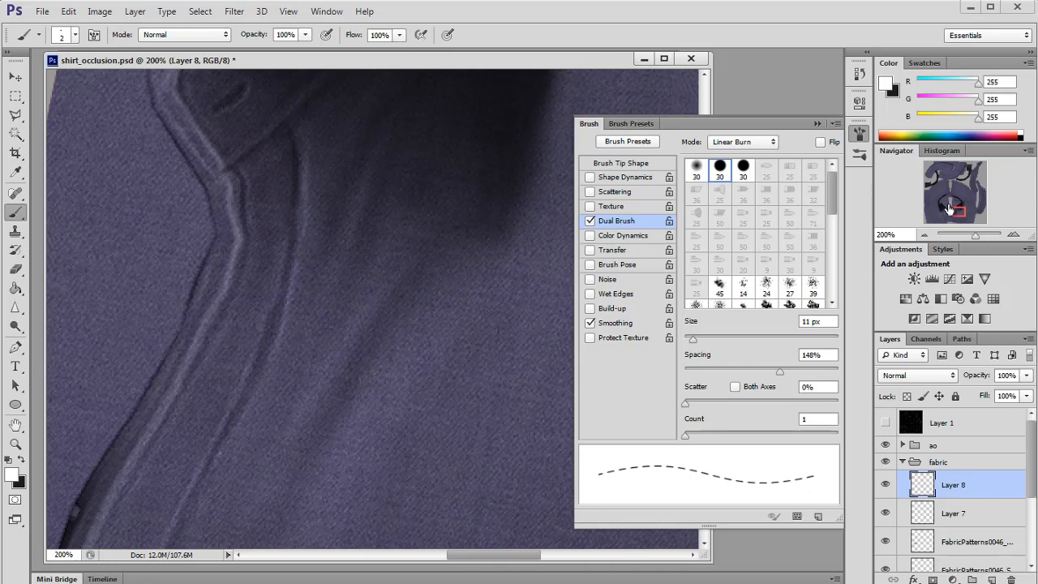
pyautogui.moveTo(951, 211); pyautogui.dragTo(952, 211)
pyautogui.moveTo(369, 162); pyautogui.dragTo(373, 222)
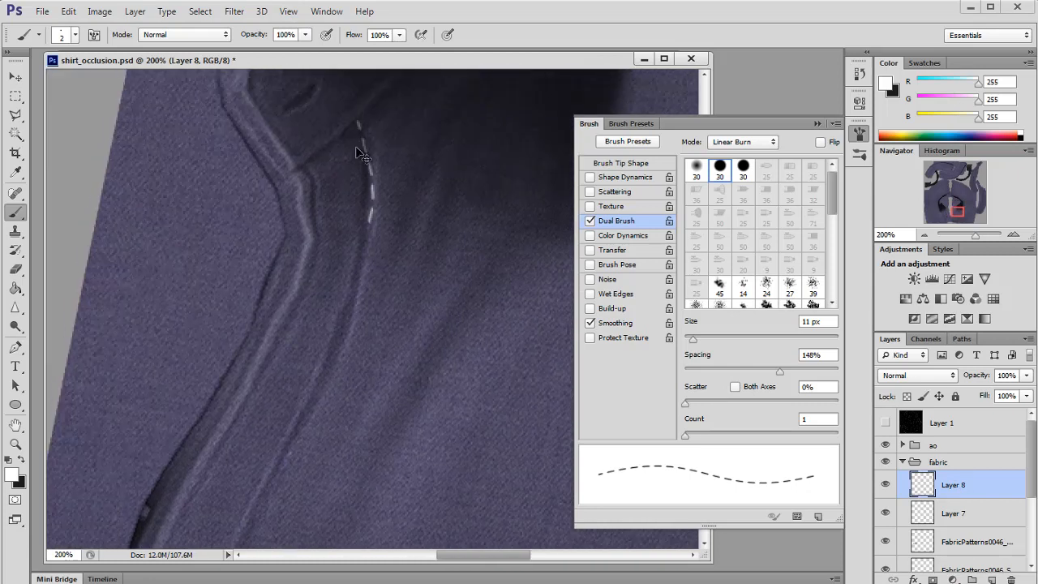
pyautogui.hotkey('ctrl', 'z')
# Step: Paint a dashed stitch line down the collar's front seam and undo the last stroke
pyautogui.moveTo(361, 123); pyautogui.dragTo(365, 166)
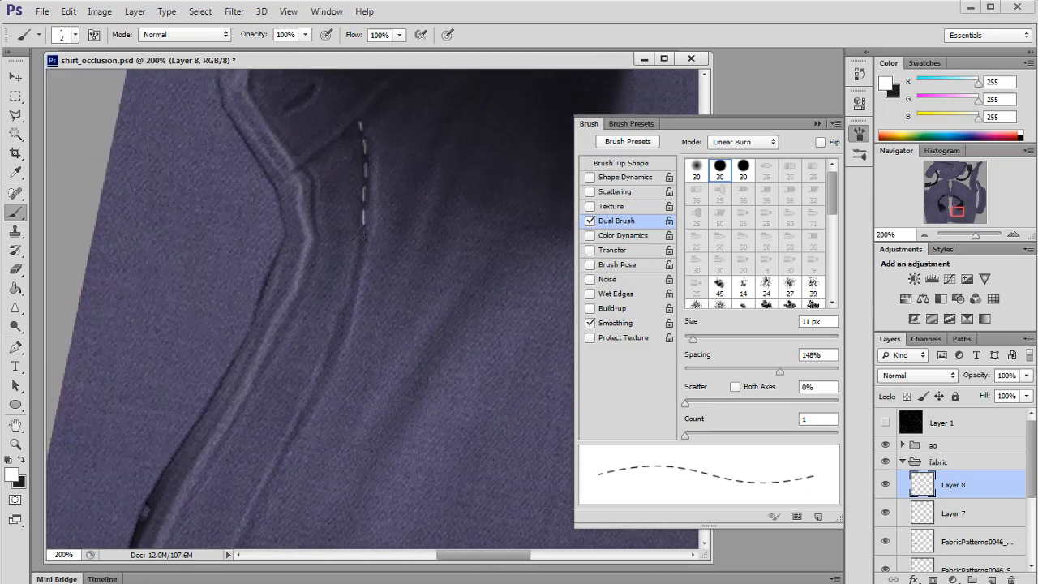
pyautogui.scroll(-3, 327, 372)
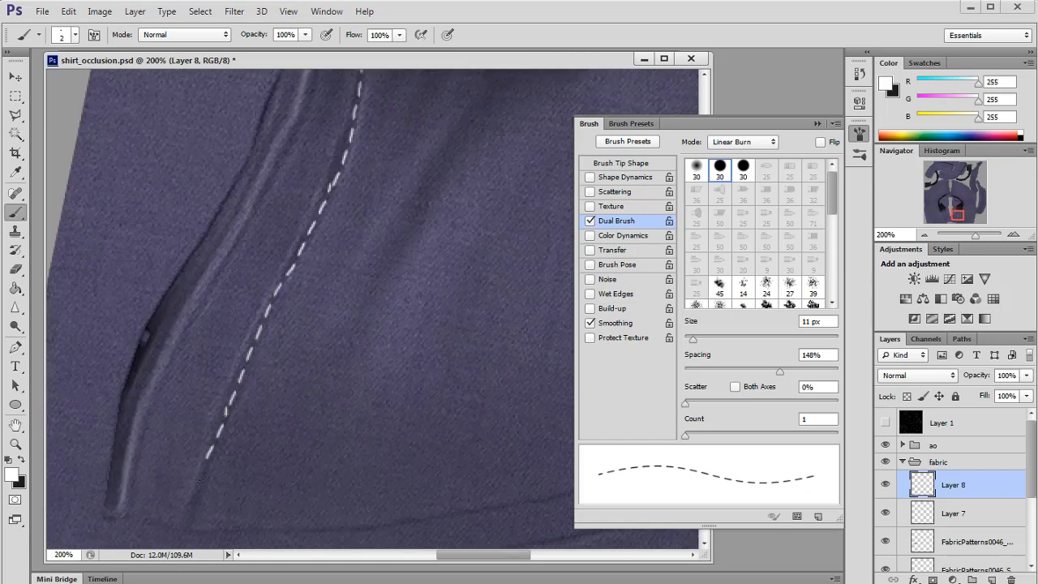
pyautogui.hotkey('ctrl', 'z')
# Step: Set the brush size to 8 px and paint dashed stitch lines along both placket seams
pyautogui.click(924, 234)
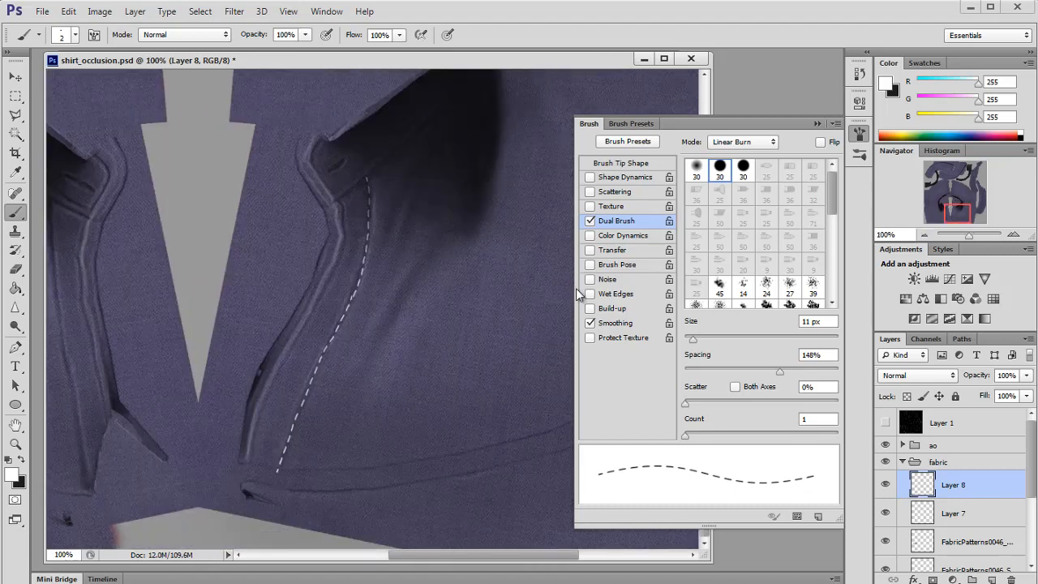
pyautogui.moveTo(693, 339); pyautogui.dragTo(689, 340)
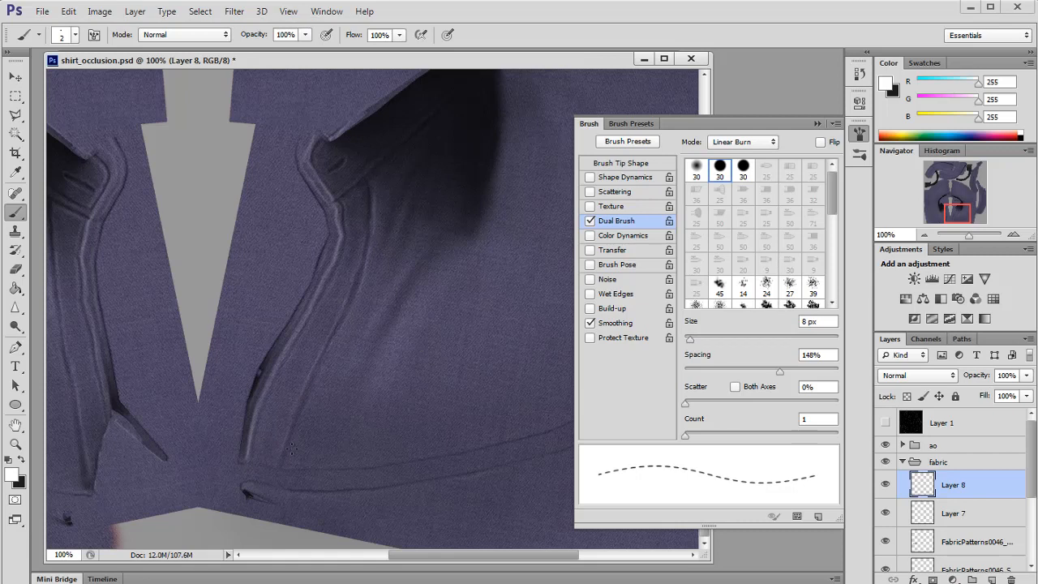
pyautogui.click(1013, 235)
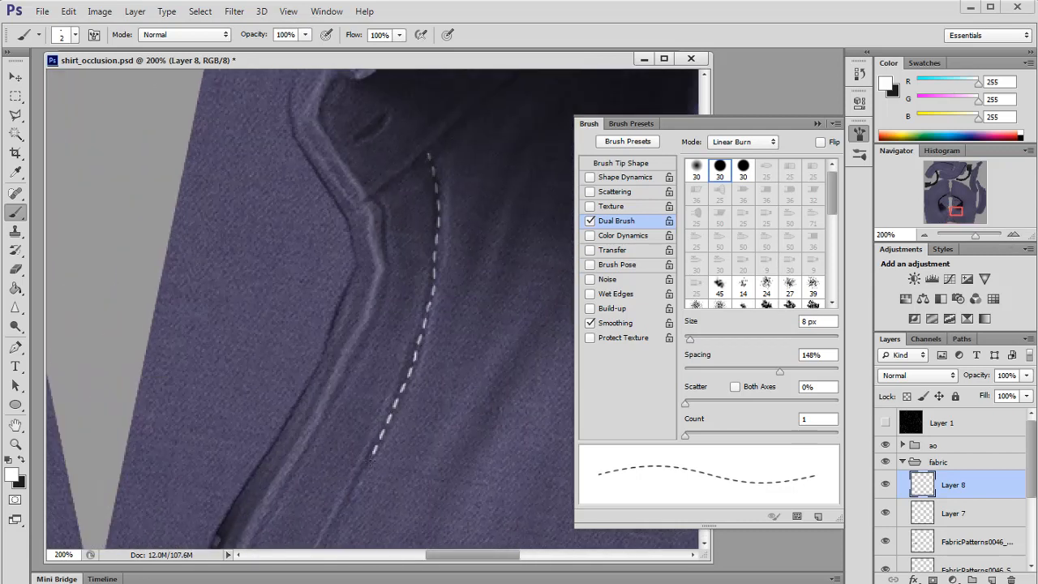
pyautogui.moveTo(369, 462); pyautogui.dragTo(371, 259)
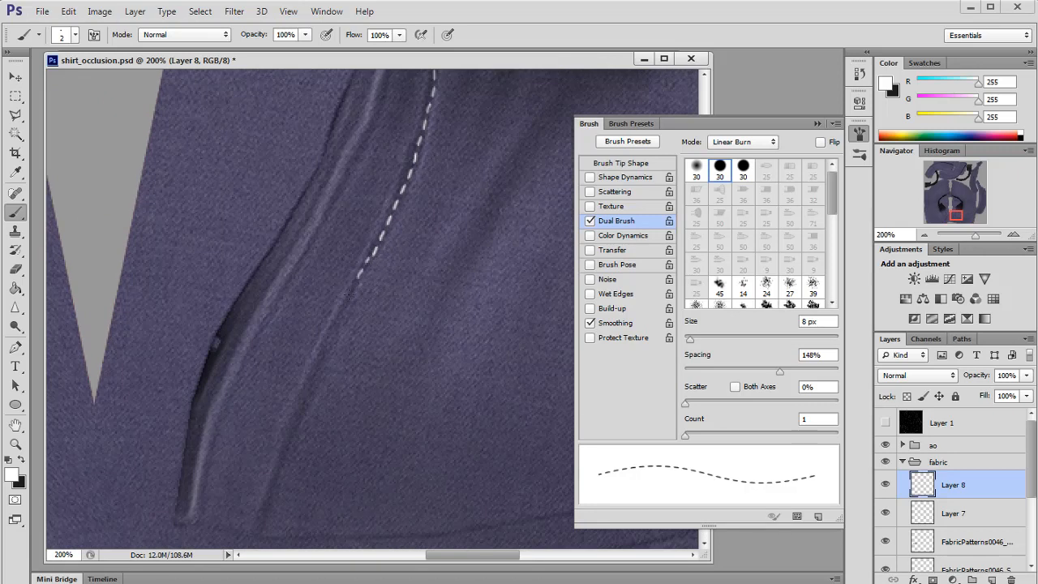
pyautogui.moveTo(273, 487); pyautogui.dragTo(249, 559)
pyautogui.moveTo(230, 372); pyautogui.dragTo(259, 312)
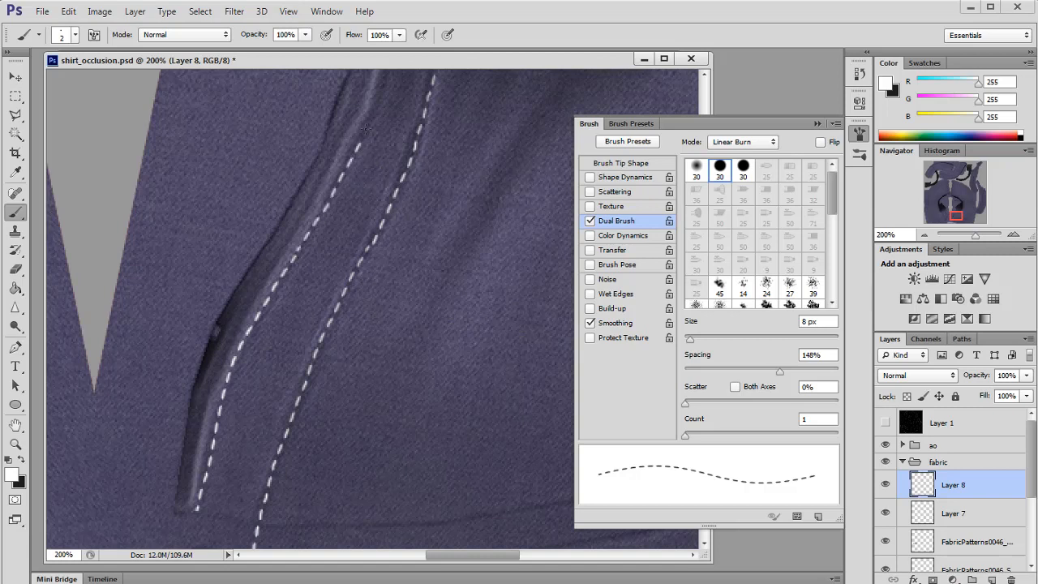
pyautogui.scroll(3, 366, 130)
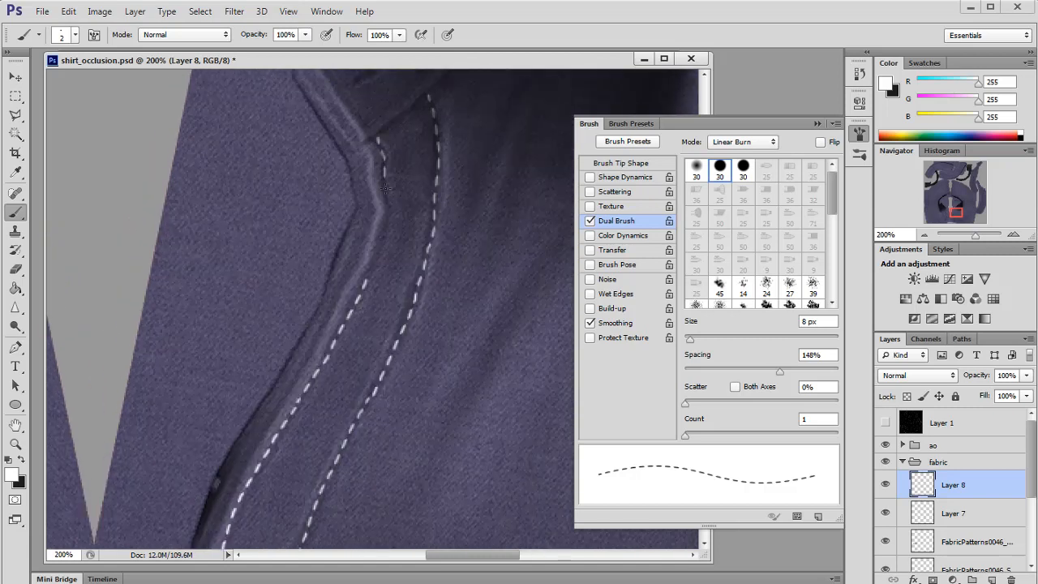
# Step: Paint a dashed stitch line along the collar band's lower seam, undoing and redoing the stroke
pyautogui.moveTo(388, 229); pyautogui.dragTo(369, 277)
pyautogui.scroll(1, 445, 281)
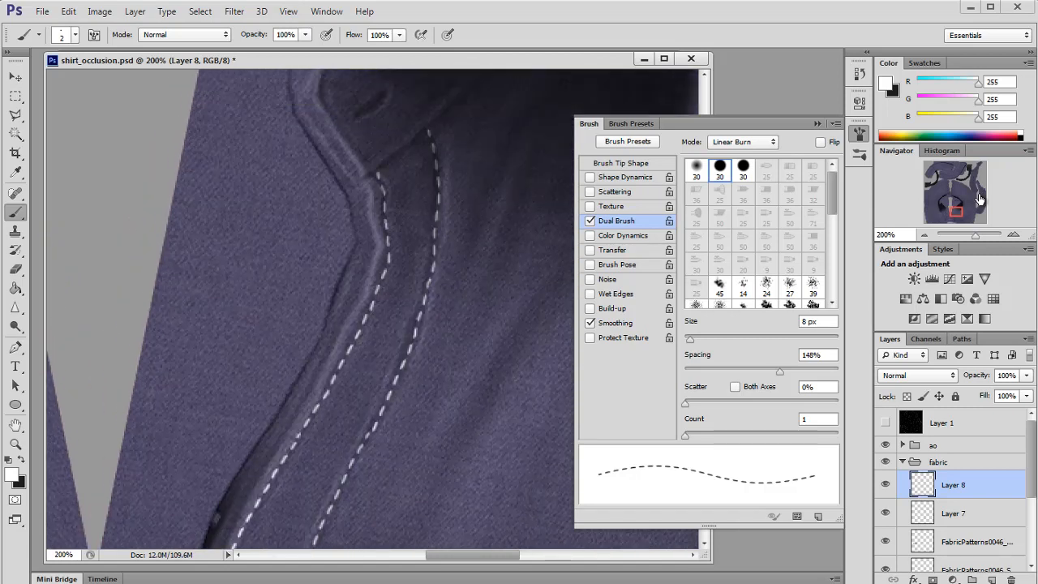
pyautogui.moveTo(979, 198); pyautogui.dragTo(957, 210)
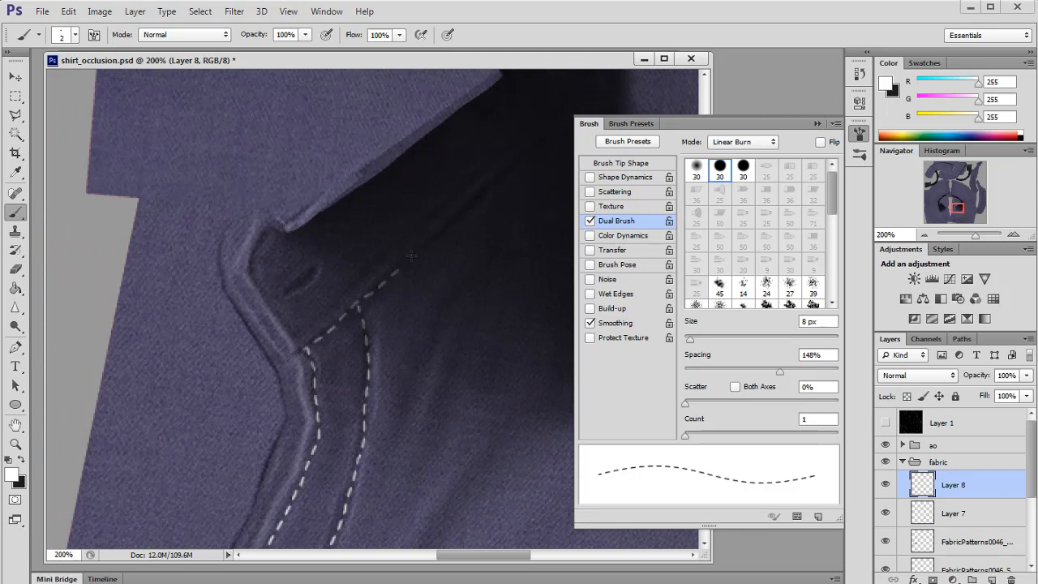
pyautogui.scroll(1, 430, 273)
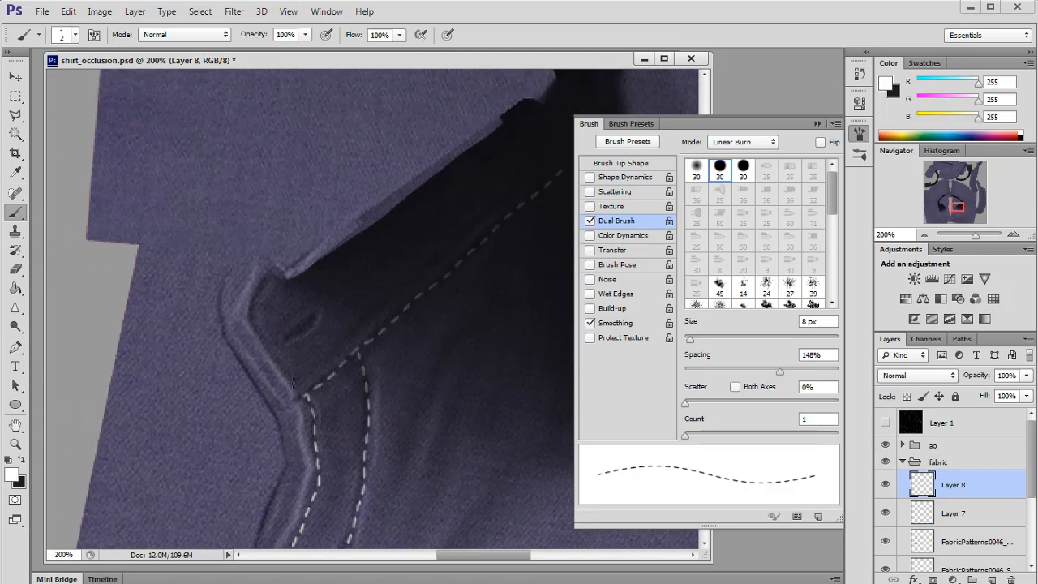
pyautogui.moveTo(412, 278); pyautogui.dragTo(477, 226)
pyautogui.hotkey('ctrl', 'z')
pyautogui.moveTo(347, 339); pyautogui.dragTo(488, 216)
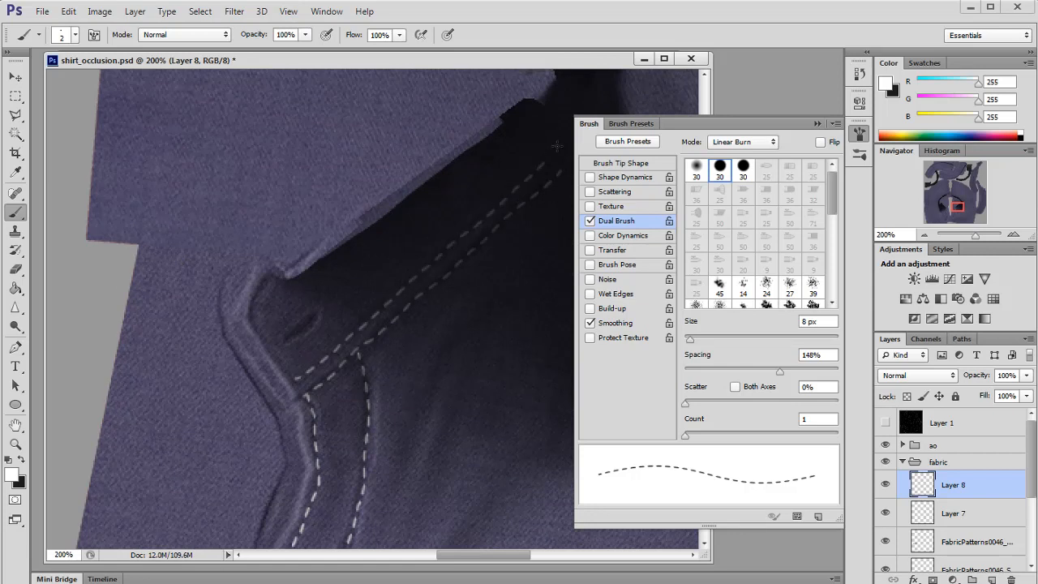
# Step: Paint a dashed stitch line along the left collar band's seam, undoing unwanted attempts
pyautogui.moveTo(957, 209); pyautogui.dragTo(960, 205)
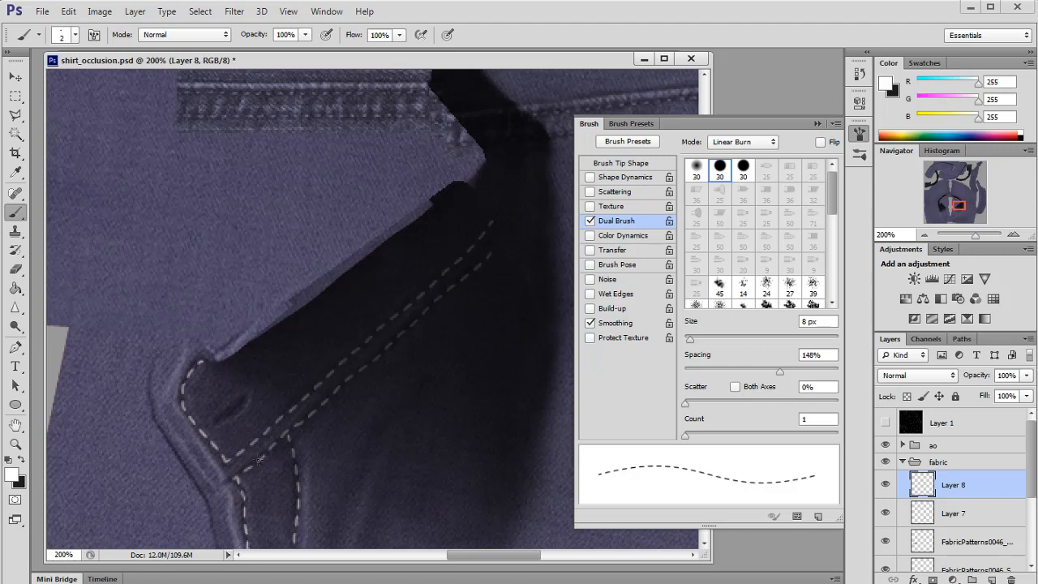
pyautogui.scroll(-5, 227, 460)
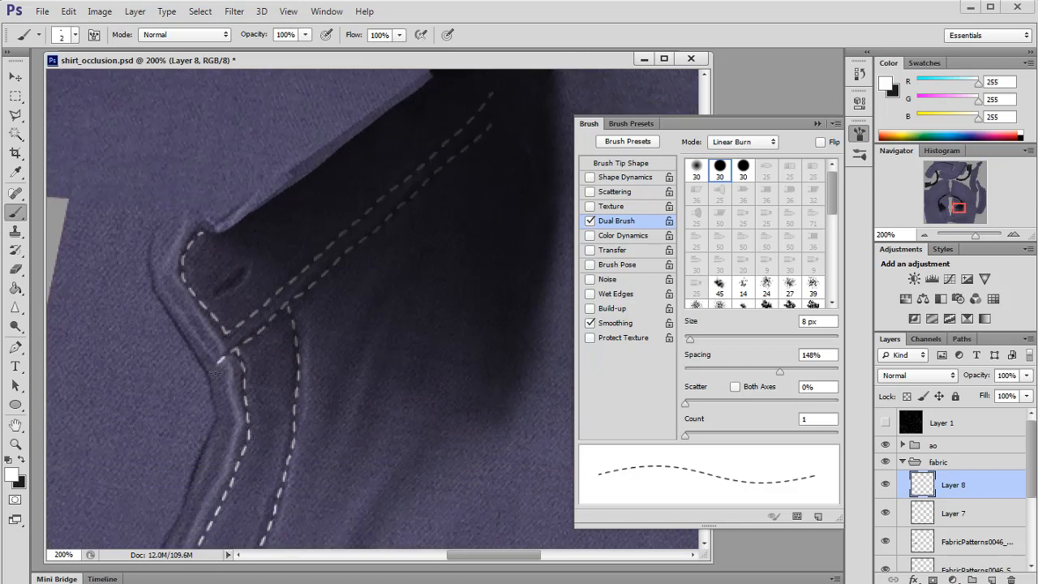
pyautogui.scroll(-10, 215, 373)
pyautogui.moveTo(957, 211); pyautogui.dragTo(942, 216)
pyautogui.click(925, 235)
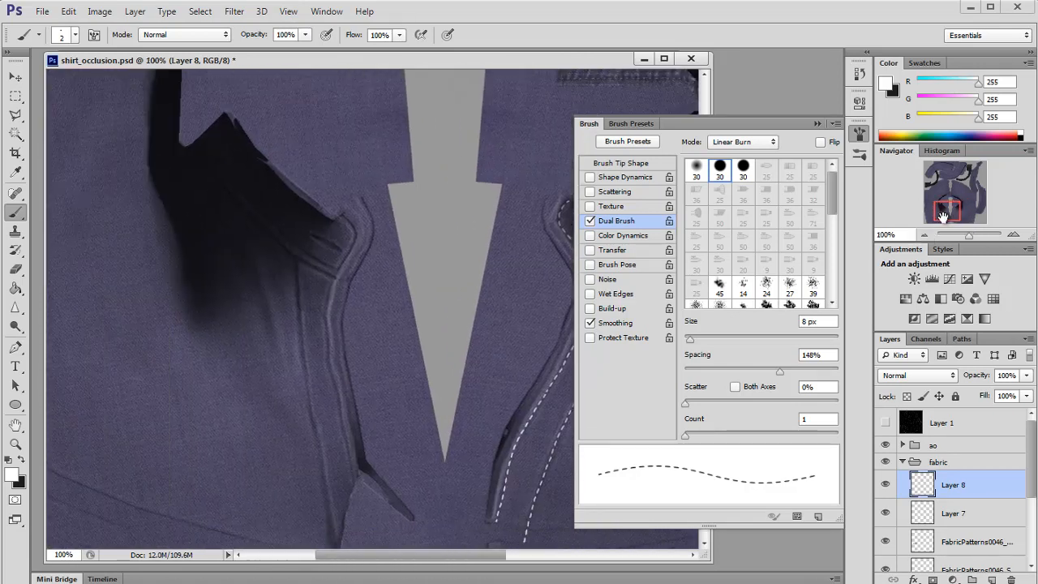
pyautogui.click(1013, 234)
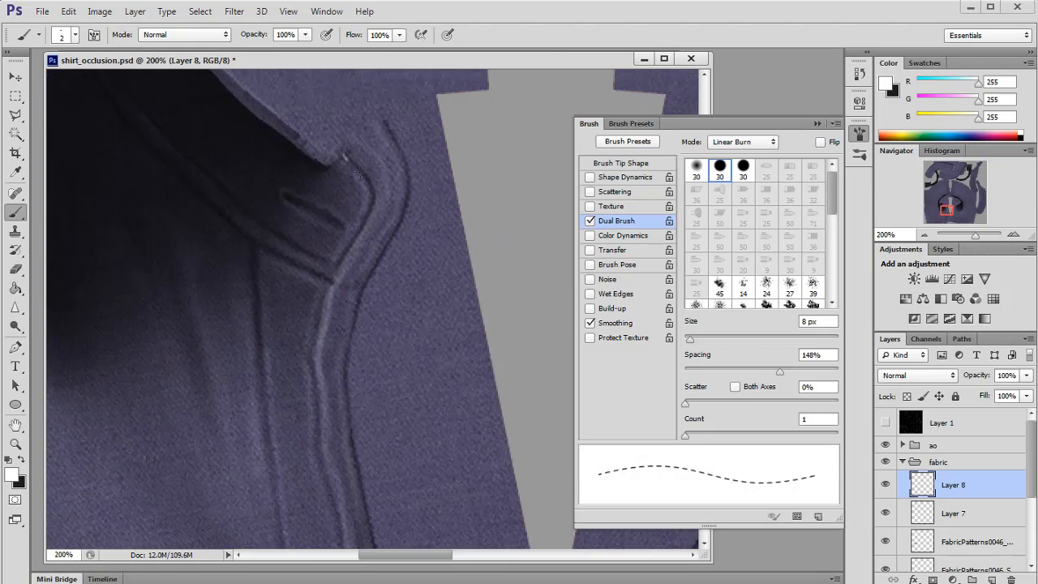
pyautogui.moveTo(296, 249); pyautogui.dragTo(208, 186)
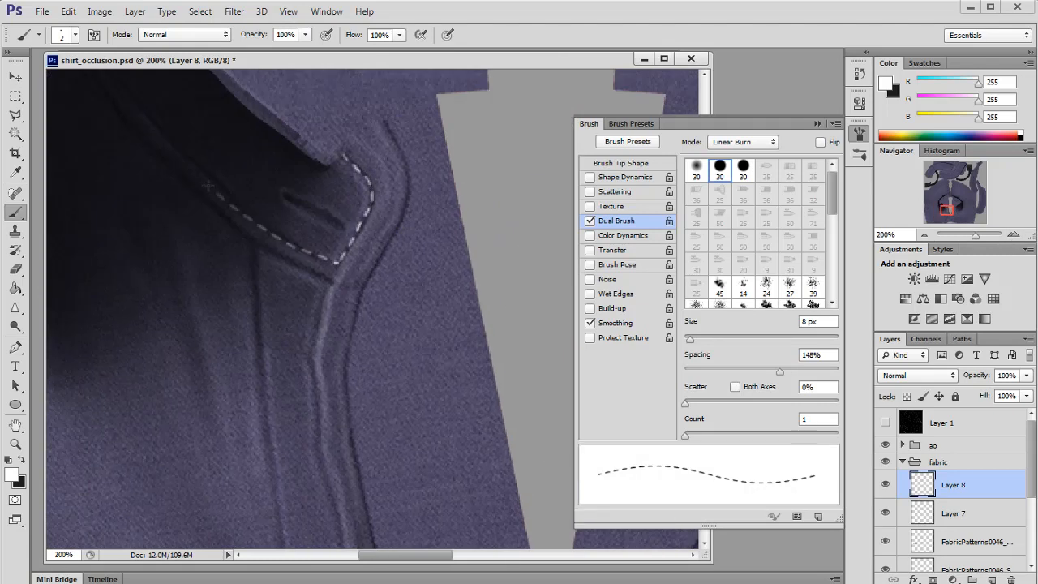
pyautogui.hotkey('ctrl', 'z')
pyautogui.moveTo(961, 203); pyautogui.dragTo(936, 208)
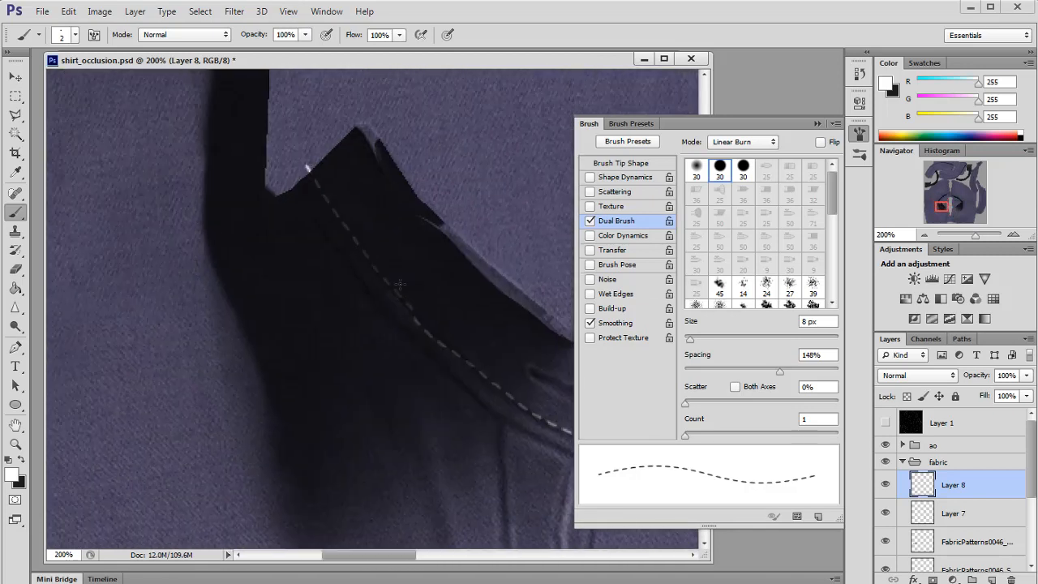
pyautogui.hotkey('ctrl', 'z')
pyautogui.moveTo(940, 207); pyautogui.dragTo(945, 212)
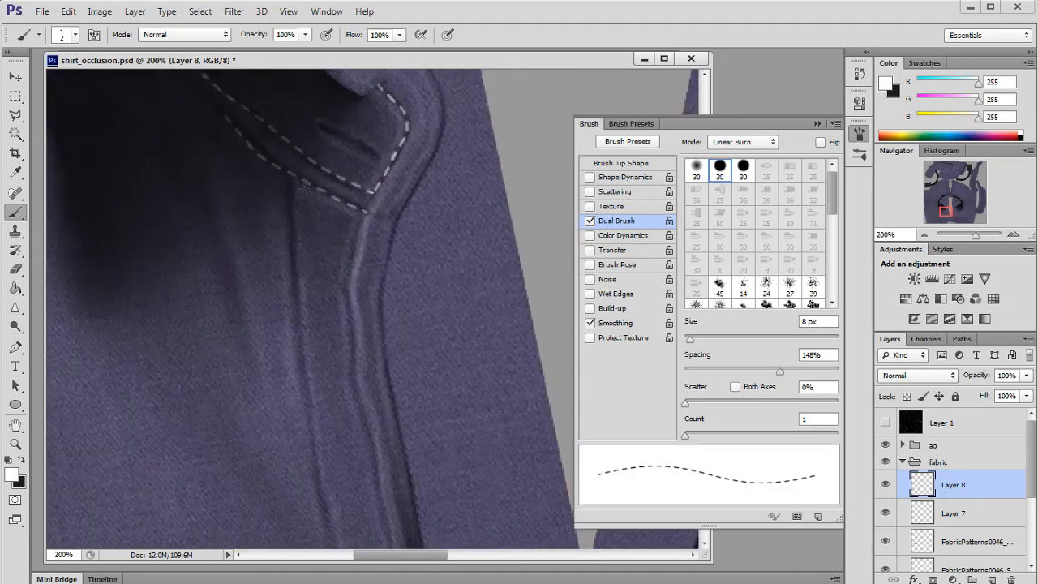
# Step: Paint dashed stitch lines down the left placket seam to the hem, undoing stray strokes
pyautogui.scroll(3, 243, 171)
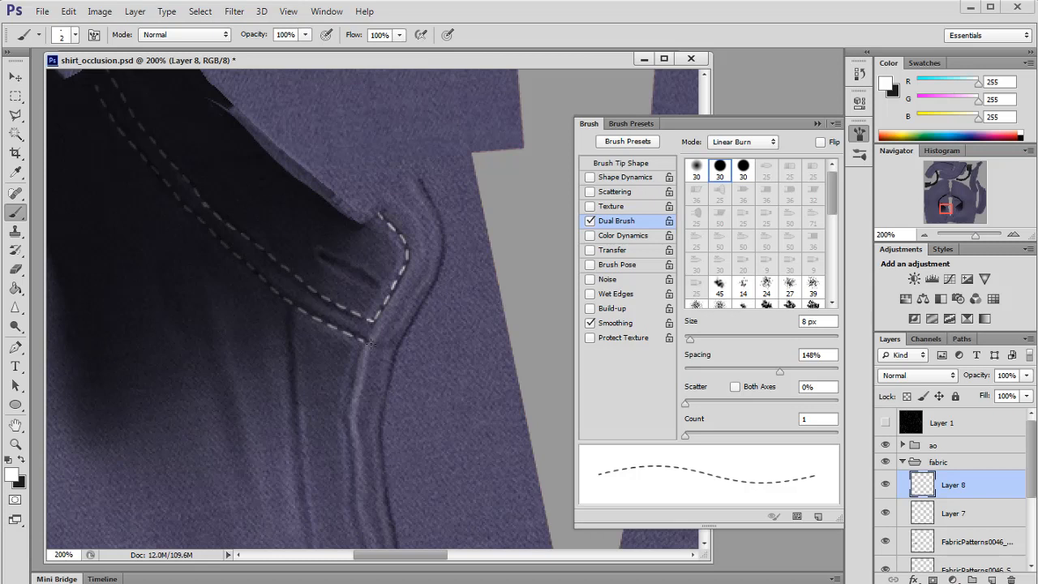
pyautogui.scroll(-4, 399, 347)
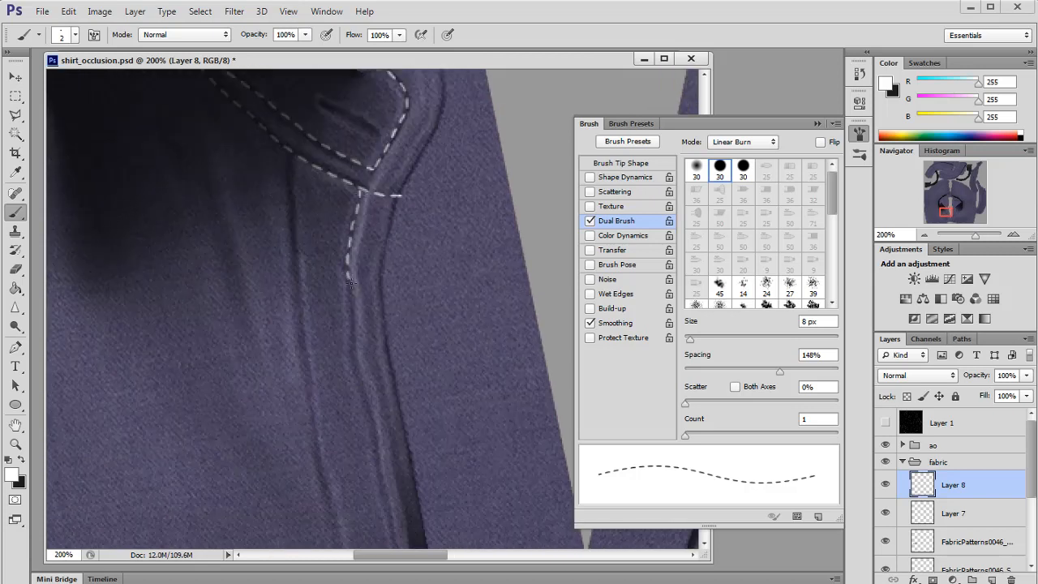
pyautogui.hotkey('ctrl', 'z')
pyautogui.moveTo(376, 463); pyautogui.dragTo(379, 485)
pyautogui.scroll(-5, 380, 484)
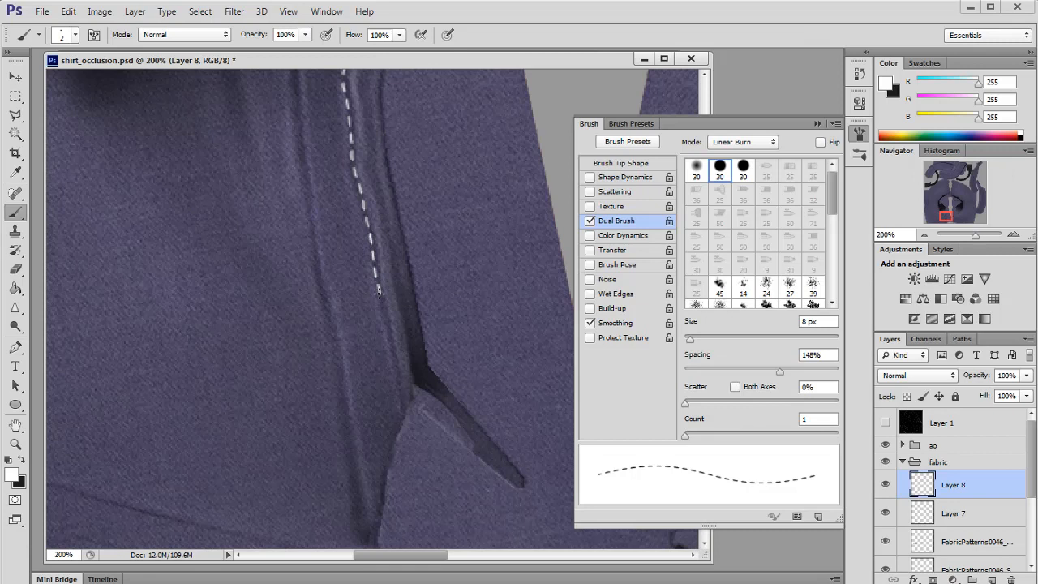
pyautogui.moveTo(381, 295); pyautogui.dragTo(400, 385)
pyautogui.hotkey('ctrl', 'z')
pyautogui.hotkey('ctrl', 'z')
pyautogui.scroll(4, 352, 334)
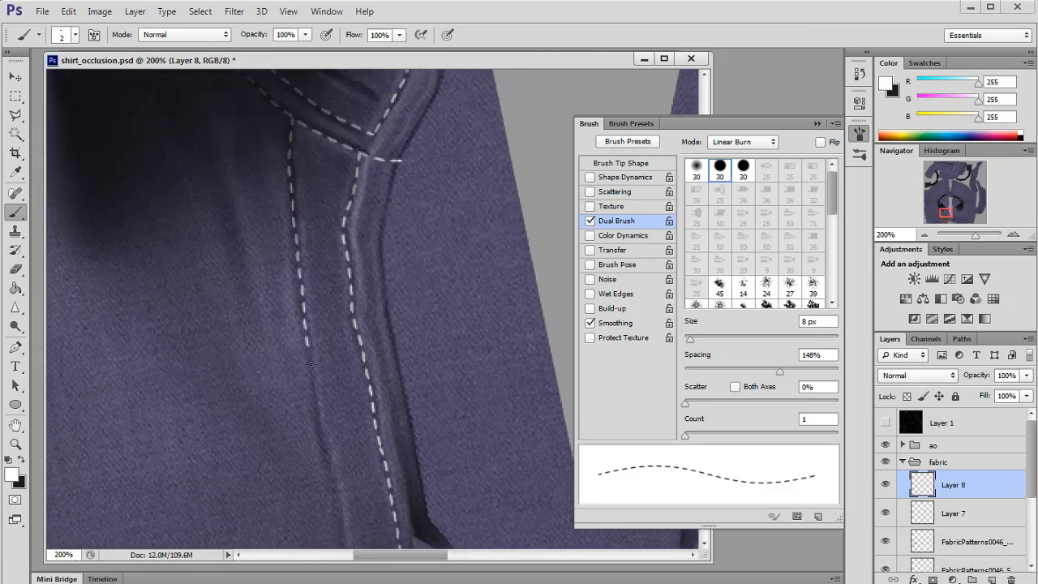
pyautogui.moveTo(311, 364); pyautogui.dragTo(311, 365)
pyautogui.scroll(-5, 312, 364)
pyautogui.moveTo(324, 275); pyautogui.dragTo(336, 342)
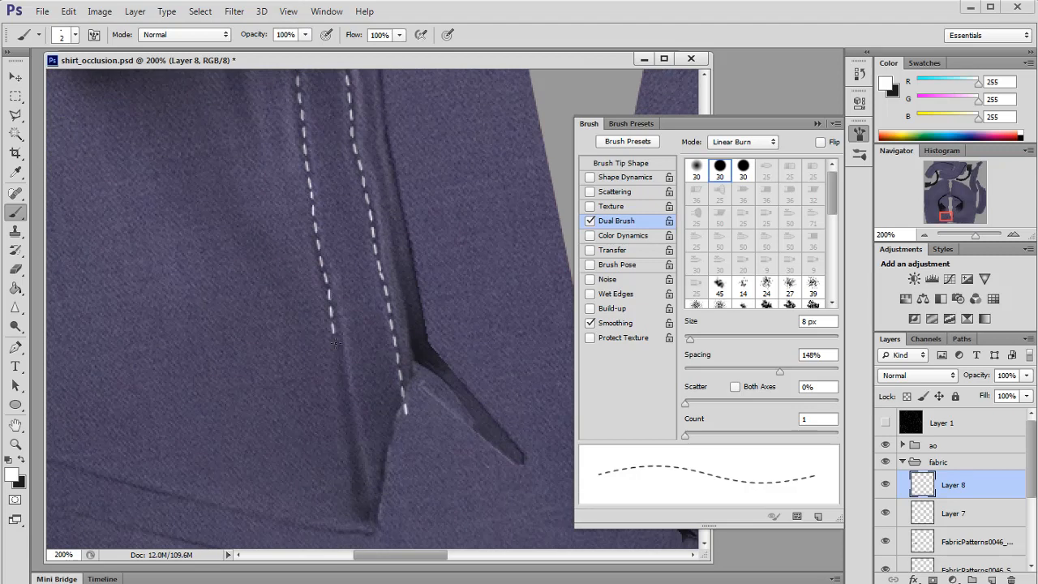
pyautogui.scroll(-3, 341, 380)
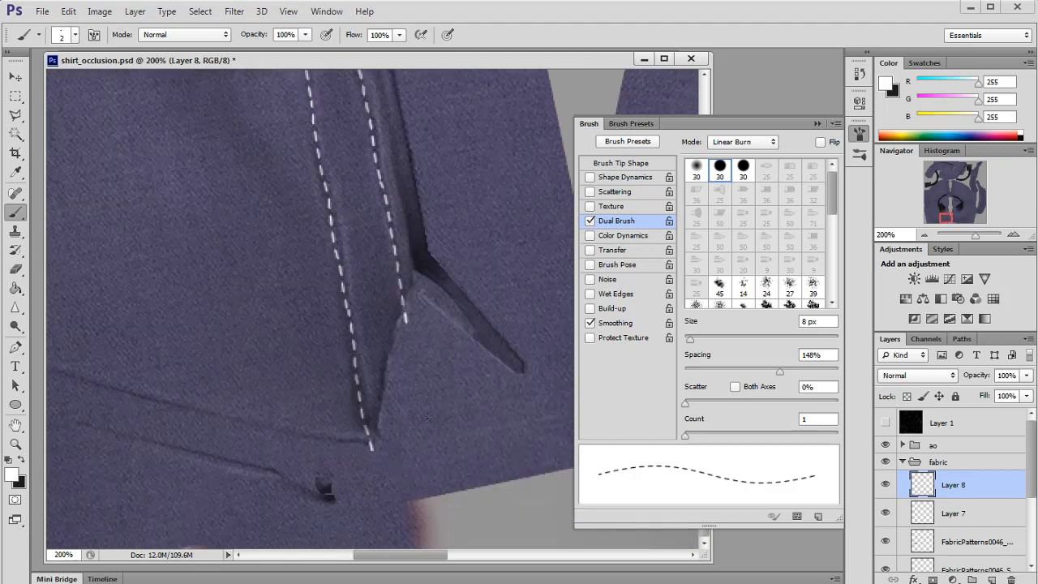
# Step: Save the file, reload the texture in Maya and orbit around the shirt to inspect the stitching
pyautogui.click(923, 234)
pyautogui.moveTo(947, 215)
pyautogui.mouseDown()
pyautogui.moveTo(957, 214)
pyautogui.moveTo(942, 211)
pyautogui.mouseUp()
pyautogui.hotkey('ctrl', 's')
pyautogui.hotkey('alt', 'Tab')
pyautogui.hotkey('alt', 'Tab')
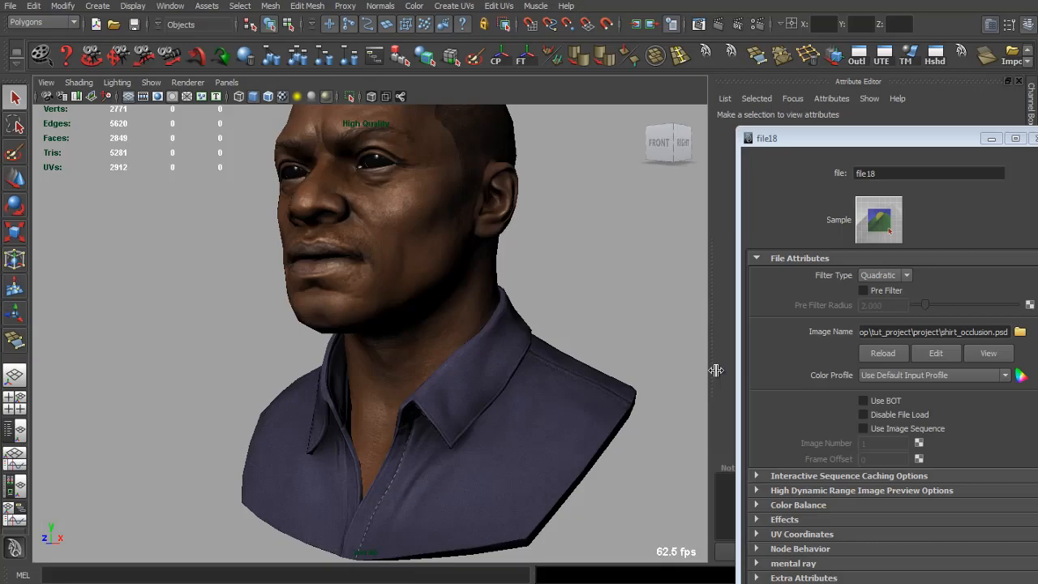
pyautogui.click(869, 359)
pyautogui.moveTo(475, 359); pyautogui.dragTo(354, 346)
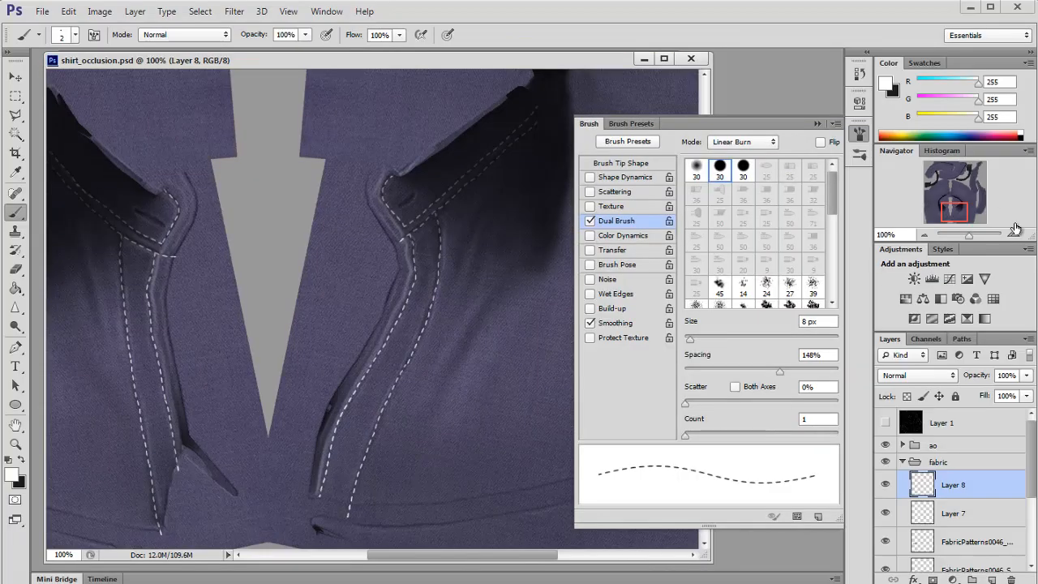
# Step: Show the UV wireframe layer, select part of the right placket stitching and nudge it with Move
pyautogui.click(942, 212)
pyautogui.moveTo(943, 213); pyautogui.dragTo(954, 212)
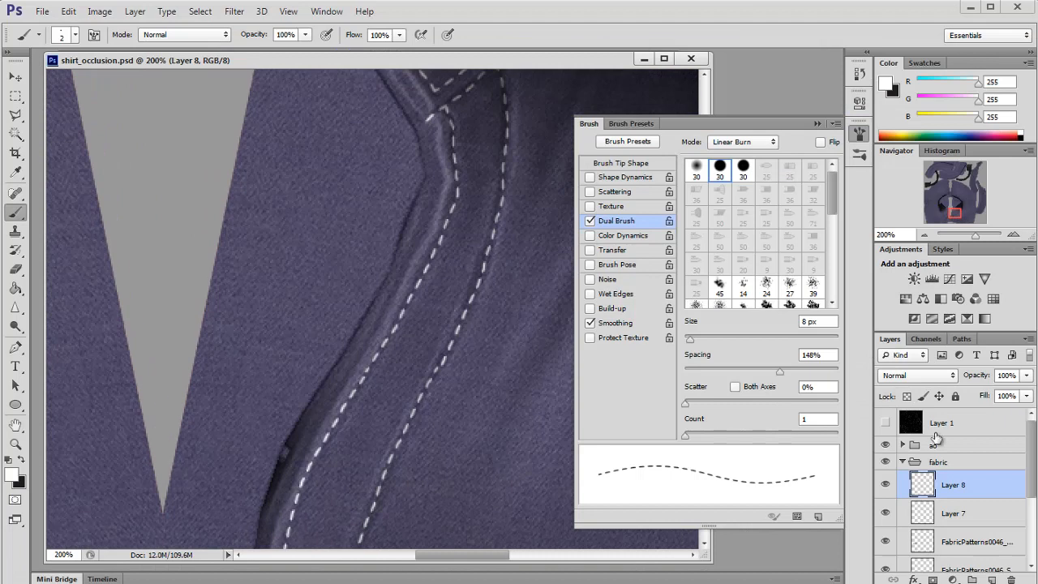
pyautogui.click(886, 422)
pyautogui.scroll(-3, 455, 378)
pyautogui.press('m')
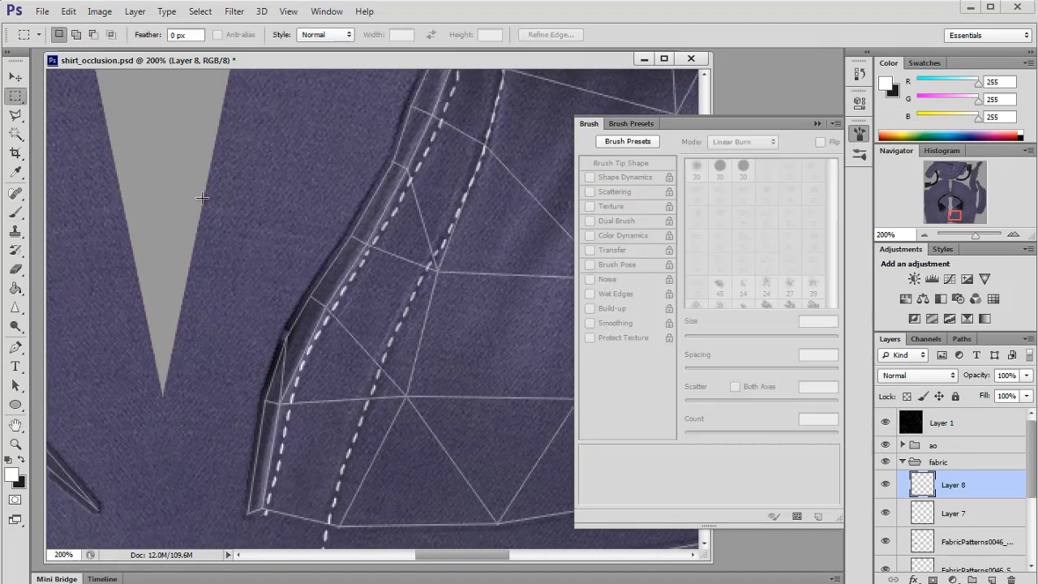
pyautogui.moveTo(192, 140); pyautogui.dragTo(351, 365)
pyautogui.moveTo(337, 352); pyautogui.dragTo(332, 359)
pyautogui.moveTo(313, 188); pyautogui.dragTo(398, 272)
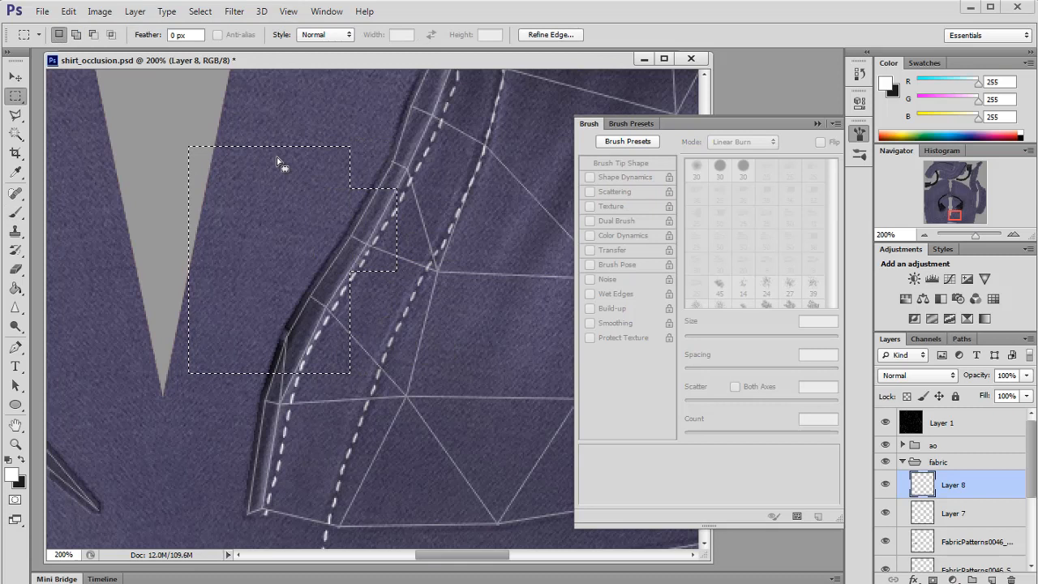
pyautogui.click(16, 78)
pyautogui.moveTo(268, 287); pyautogui.dragTo(271, 288)
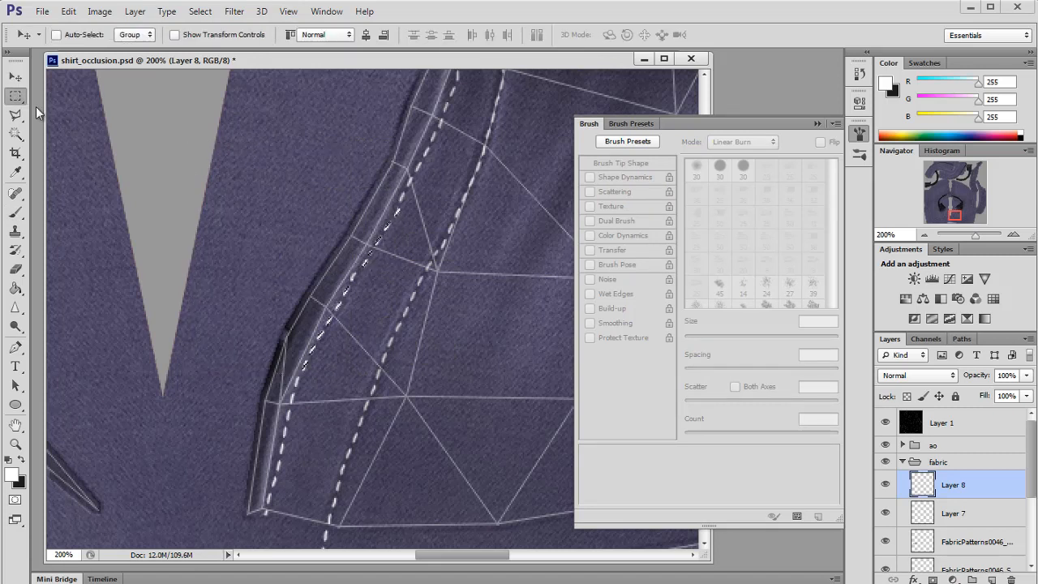
# Step: Select a stitch segment on the right placket and free-transform it to follow the UV seam, then deselect
pyautogui.click(15, 95)
pyautogui.moveTo(381, 153); pyautogui.dragTo(414, 218)
pyautogui.hotkey('ctrl', 't')
pyautogui.press('Return')
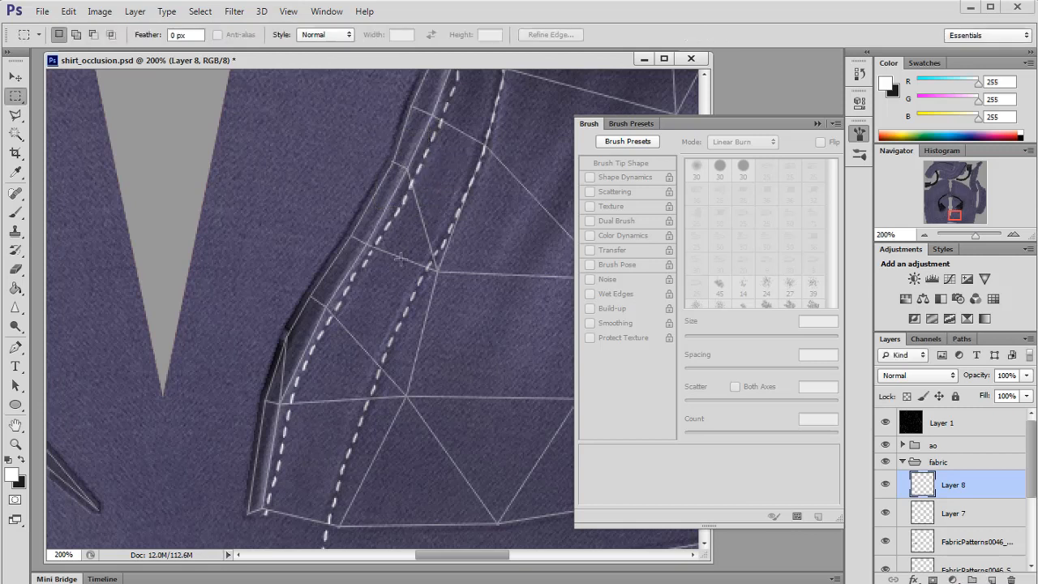
pyautogui.hotkey('ctrl', 'd')
pyautogui.moveTo(345, 264); pyautogui.dragTo(355, 280)
pyautogui.click(20, 79)
pyautogui.press('m')
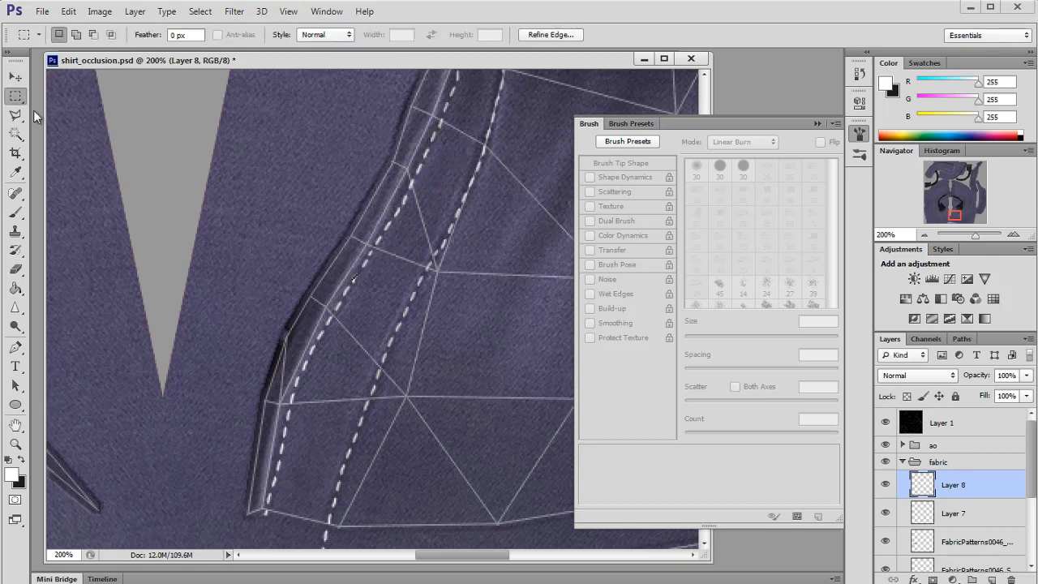
# Step: Hide the wireframe layer, save the file, and undo the hide
pyautogui.scroll(3, 390, 294)
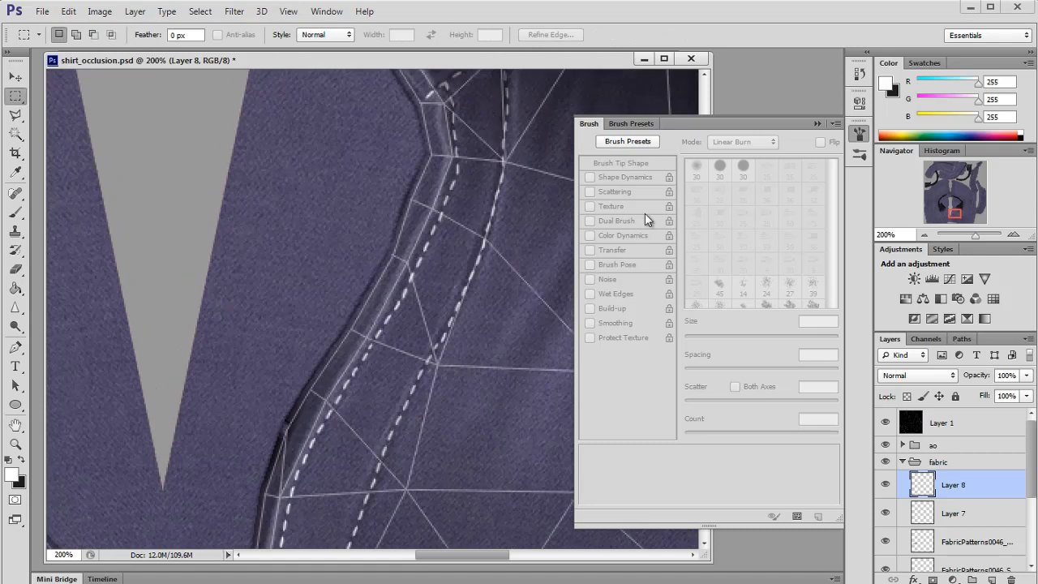
pyautogui.click(884, 422)
pyautogui.hotkey('ctrl', 's')
pyautogui.scroll(-3, 313, 386)
pyautogui.hotkey('alt', 'Tab')
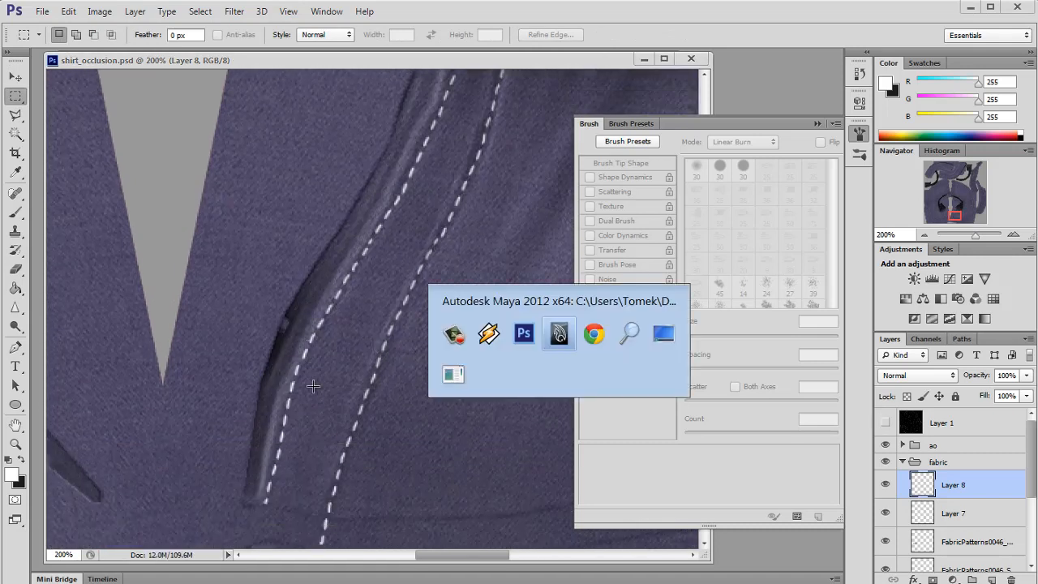
pyautogui.moveTo(599, 349); pyautogui.dragTo(567, 337)
pyautogui.hotkey('alt', 'Tab')
pyautogui.hotkey('ctrl', 'z')
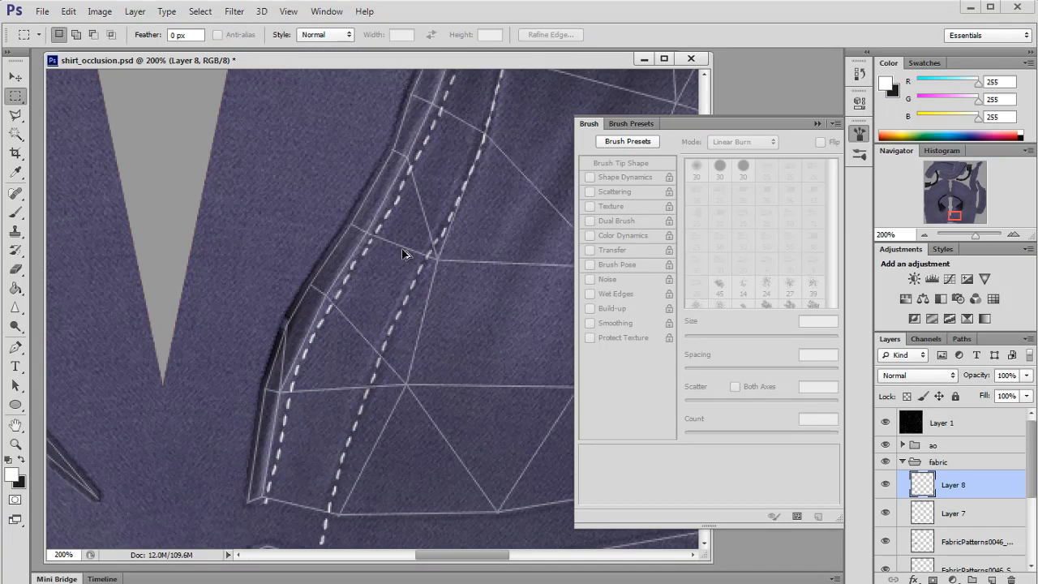
# Step: Select a small stitch section near the placket's lower edge and move it into line with the seam
pyautogui.press('v')
pyautogui.moveTo(336, 297); pyautogui.dragTo(343, 295)
pyautogui.press('m')
pyautogui.moveTo(272, 356)
pyautogui.mouseDown()
pyautogui.moveTo(304, 375)
pyautogui.moveTo(298, 391)
pyautogui.moveTo(289, 383)
pyautogui.mouseUp()
pyautogui.click(17, 79)
pyautogui.hotkey('ctrl', 'd')
pyautogui.click(17, 99)
pyautogui.click(18, 79)
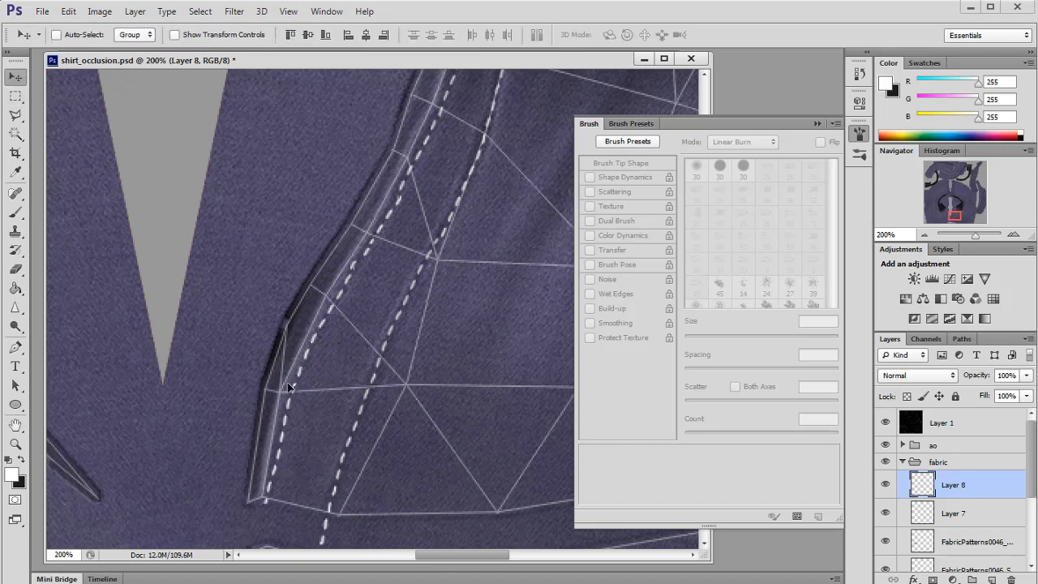
# Step: Select the upper stitch segment on the placket and transform it to align with the seam
pyautogui.press('m')
pyautogui.scroll(3, 365, 178)
pyautogui.moveTo(366, 155); pyautogui.dragTo(457, 262)
pyautogui.moveTo(442, 283); pyautogui.dragTo(445, 283)
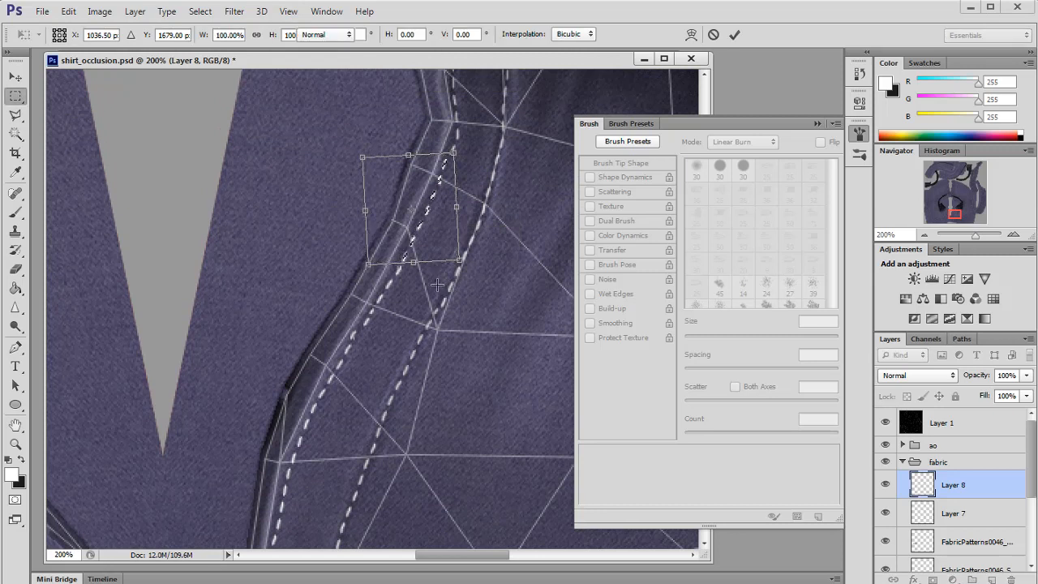
pyautogui.press('Return')
# Step: Reload the texture in Maya and save the Photoshop file
pyautogui.click(16, 270)
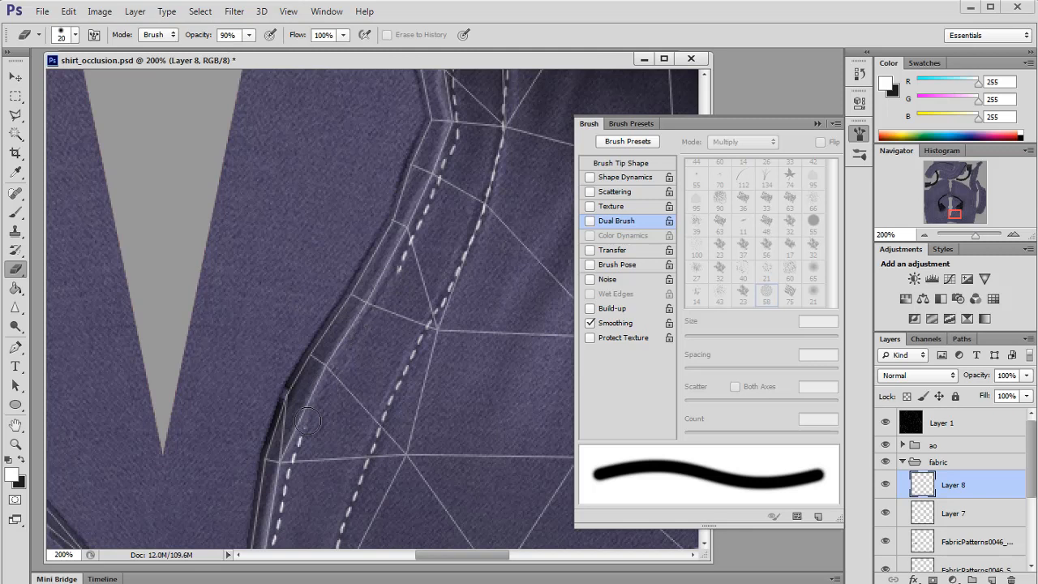
pyautogui.press('b')
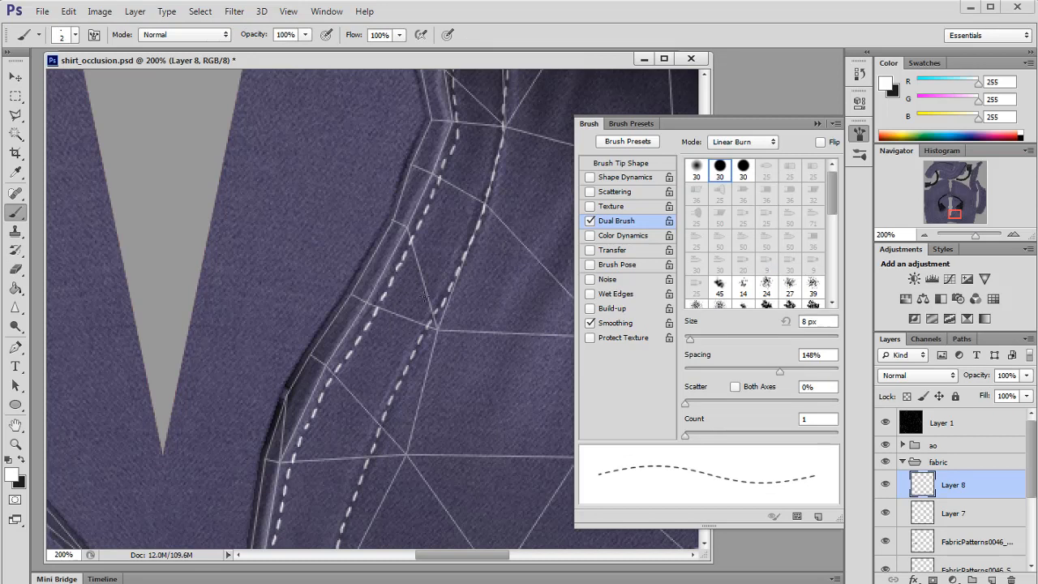
pyautogui.hotkey('alt', 'Tab')
pyautogui.click(874, 351)
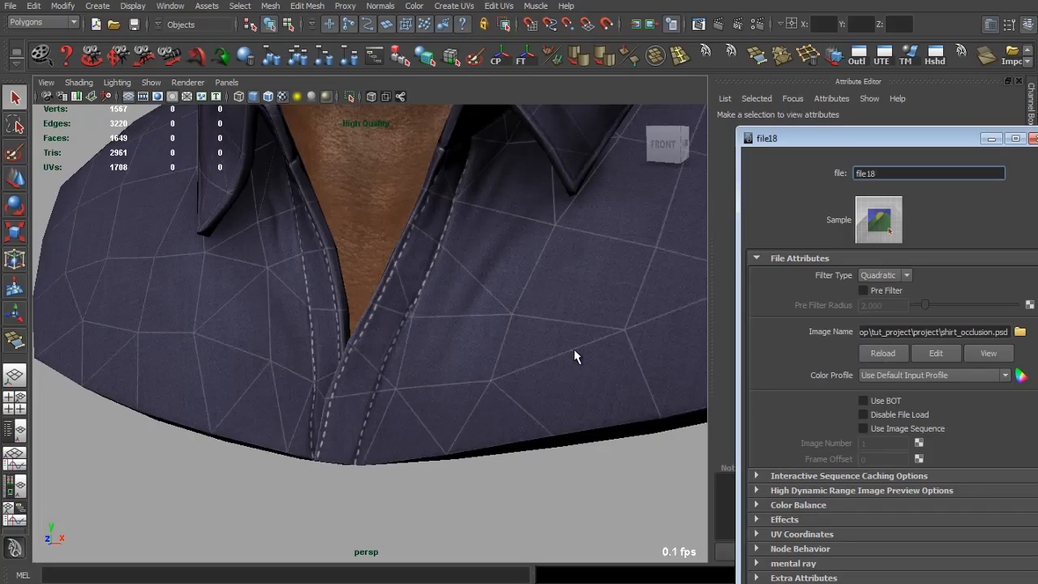
pyautogui.hotkey('alt', 'Tab')
pyautogui.hotkey('ctrl', 's')
pyautogui.hotkey('alt', 'Tab')
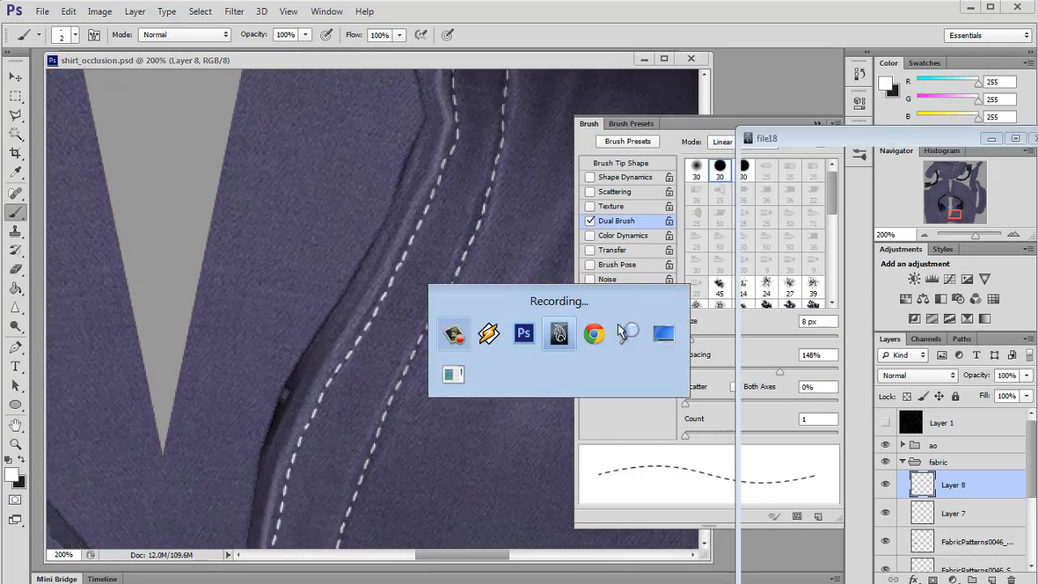
pyautogui.moveTo(479, 344); pyautogui.dragTo(422, 373)
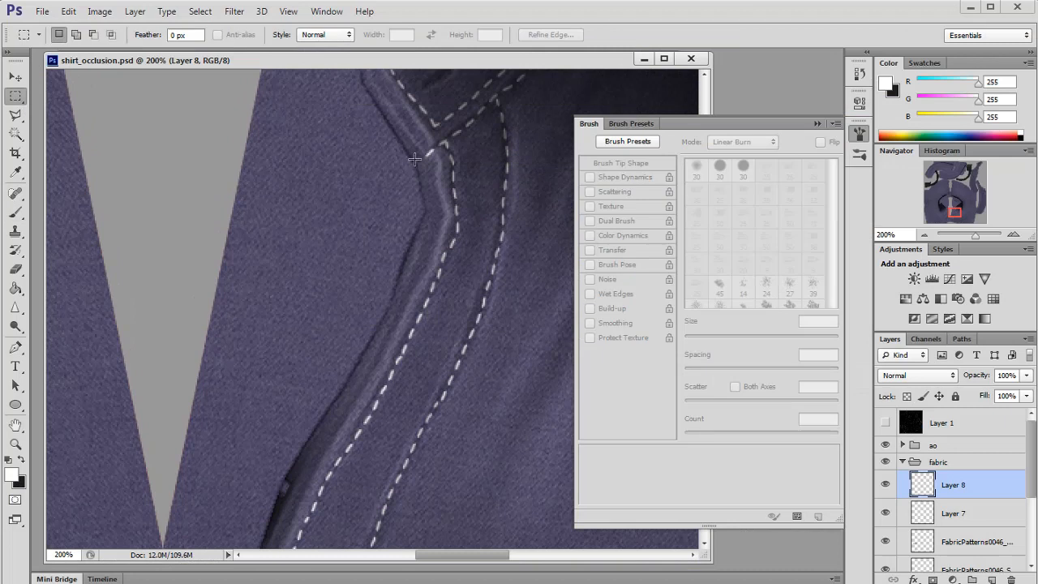
# Step: Show the wireframe layer briefly to check the stitch placement, hide it again, and save the file
pyautogui.click(14, 269)
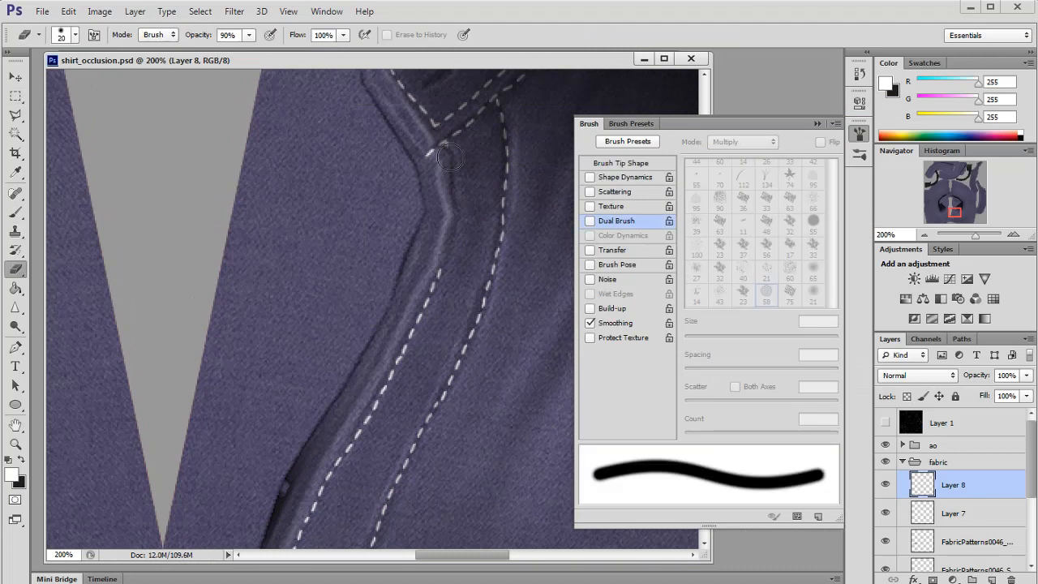
pyautogui.click(885, 423)
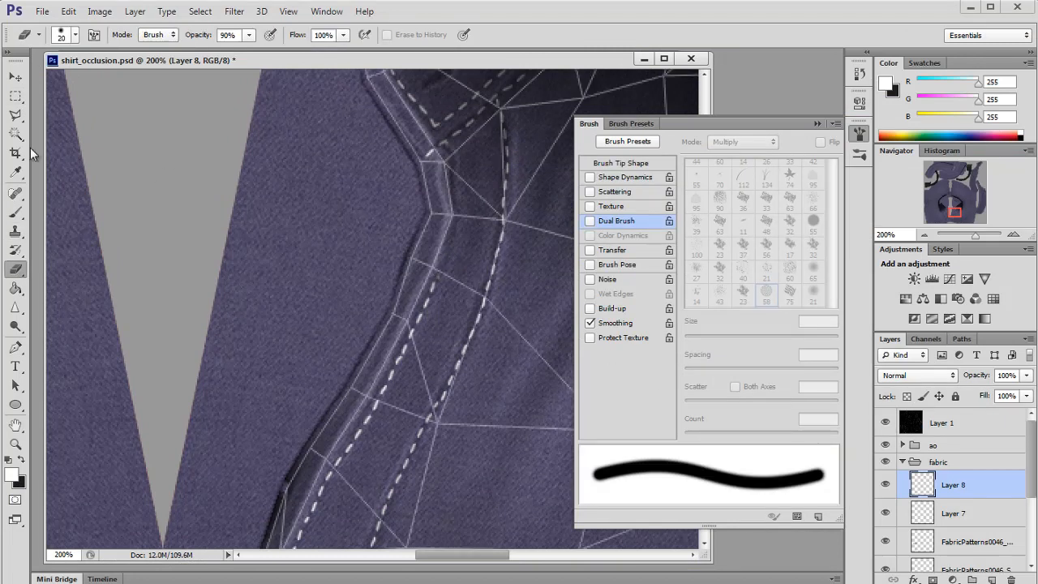
pyautogui.click(15, 211)
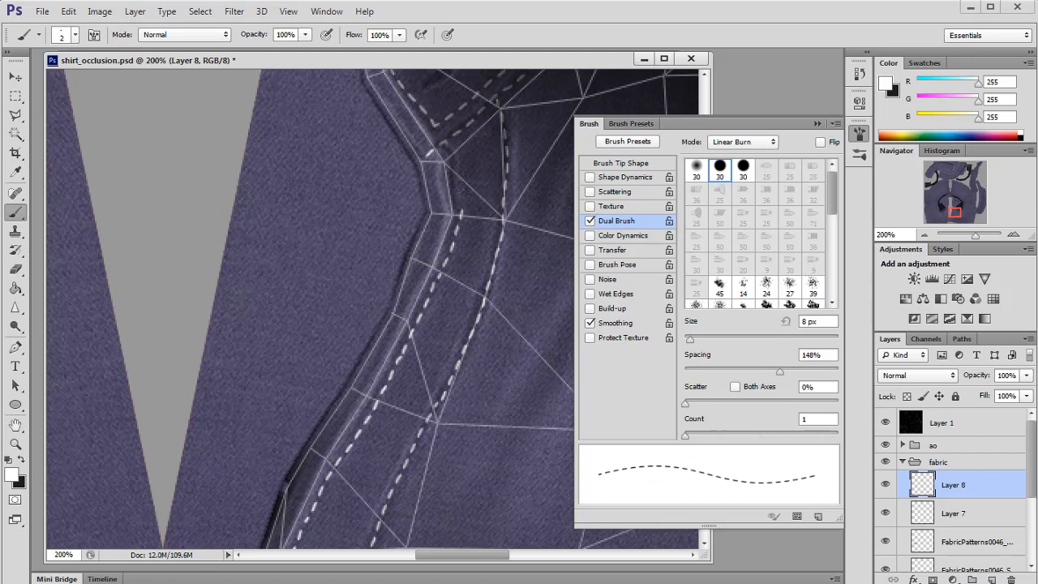
pyautogui.click(885, 423)
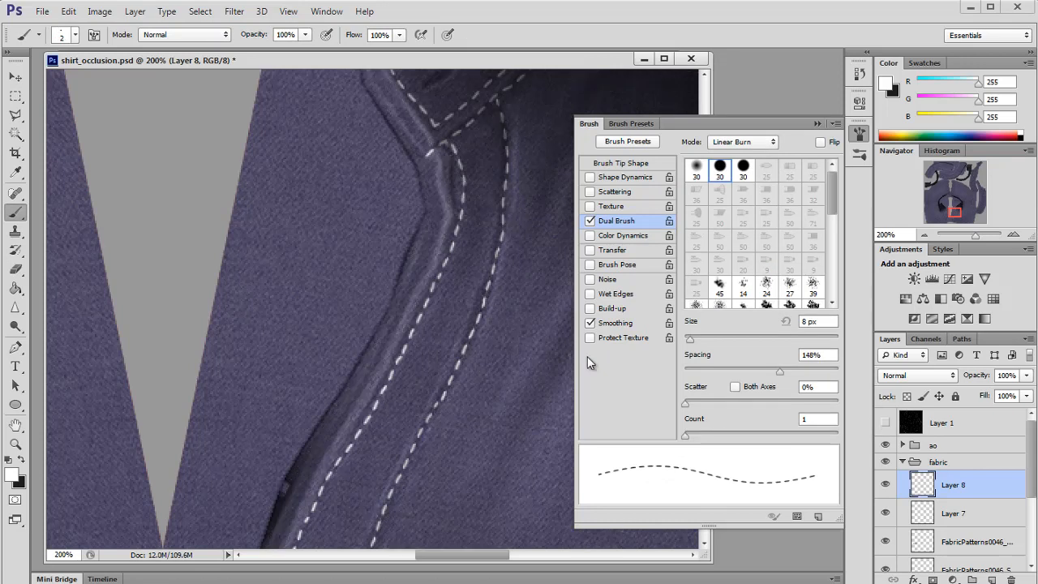
pyautogui.hotkey('ctrl', 's')
# Step: Inspect the shirt's collar and placket stitching in Maya from several angles
pyautogui.hotkey('alt', 'Tab')
pyautogui.moveTo(563, 338)
pyautogui.mouseDown()
pyautogui.moveTo(549, 336)
pyautogui.moveTo(558, 345)
pyautogui.mouseUp()
pyautogui.hotkey('alt', 'Tab')
pyautogui.click(15, 269)
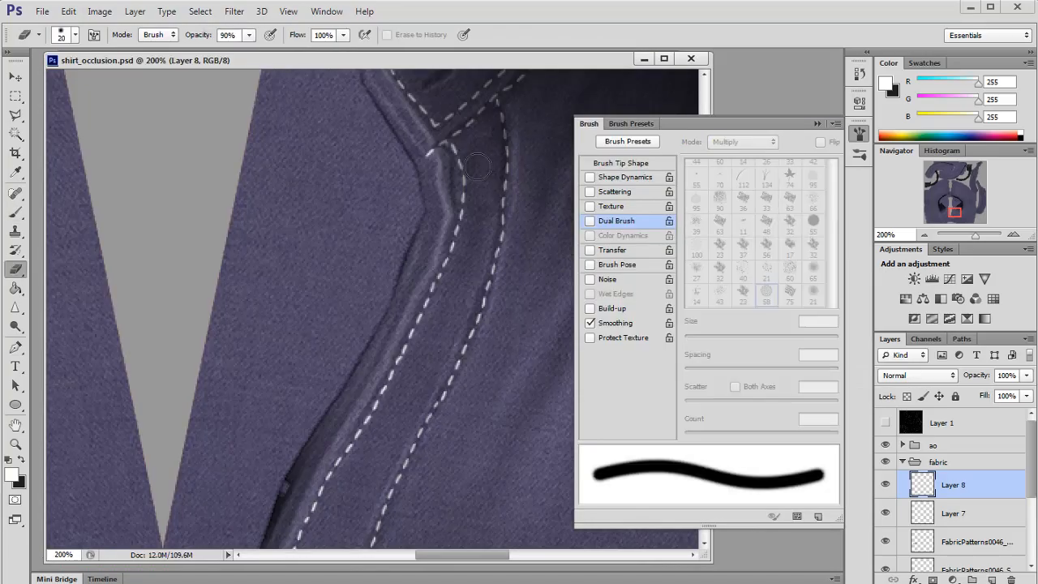
pyautogui.press('b')
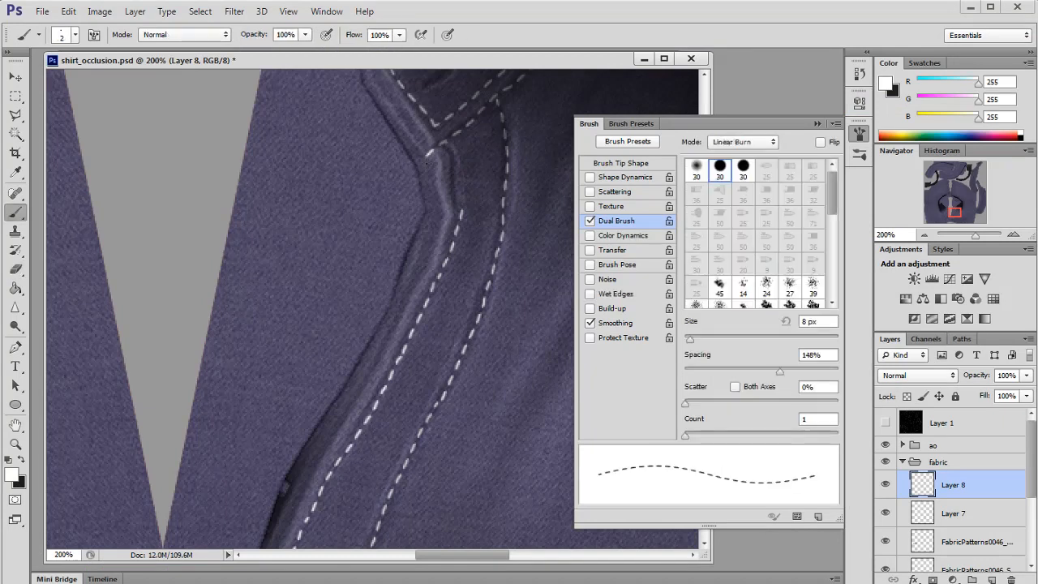
pyautogui.hotkey('alt', 'Tab')
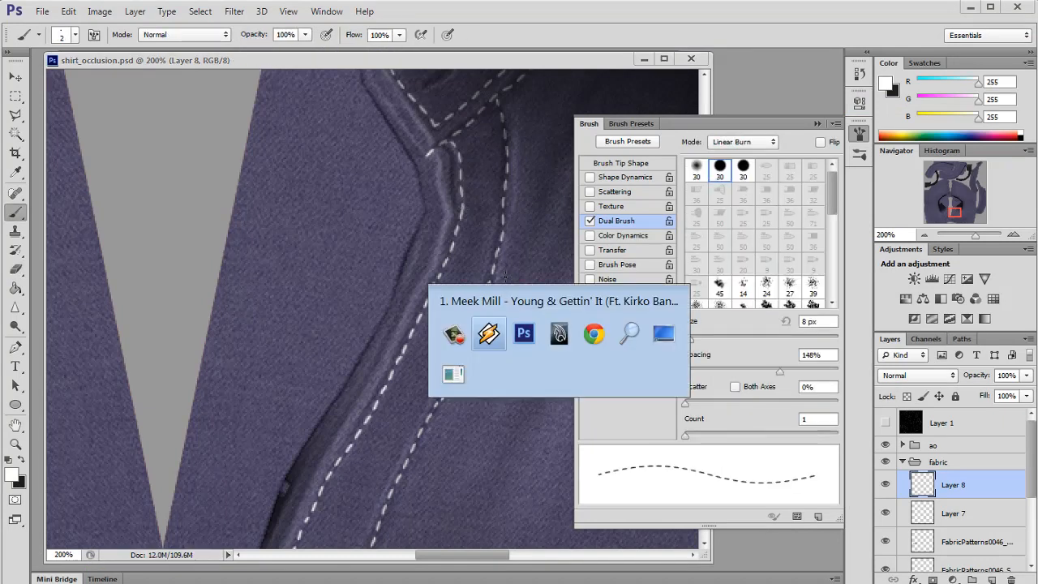
pyautogui.moveTo(563, 354); pyautogui.dragTo(401, 337)
pyautogui.scroll(2, 237, 350)
pyautogui.hotkey('alt', 'Tab')
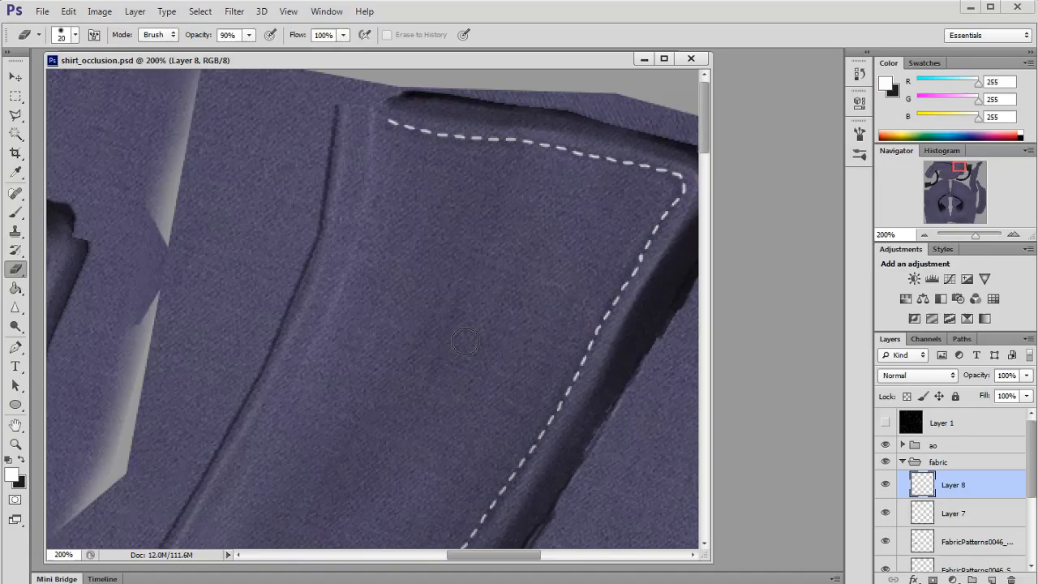
# Step: Create a copy of the stitch layer, hide the original Layer 8, and zoom in on the placket
pyautogui.click(923, 234)
pyautogui.click(923, 234)
pyautogui.moveTo(946, 193); pyautogui.dragTo(935, 177)
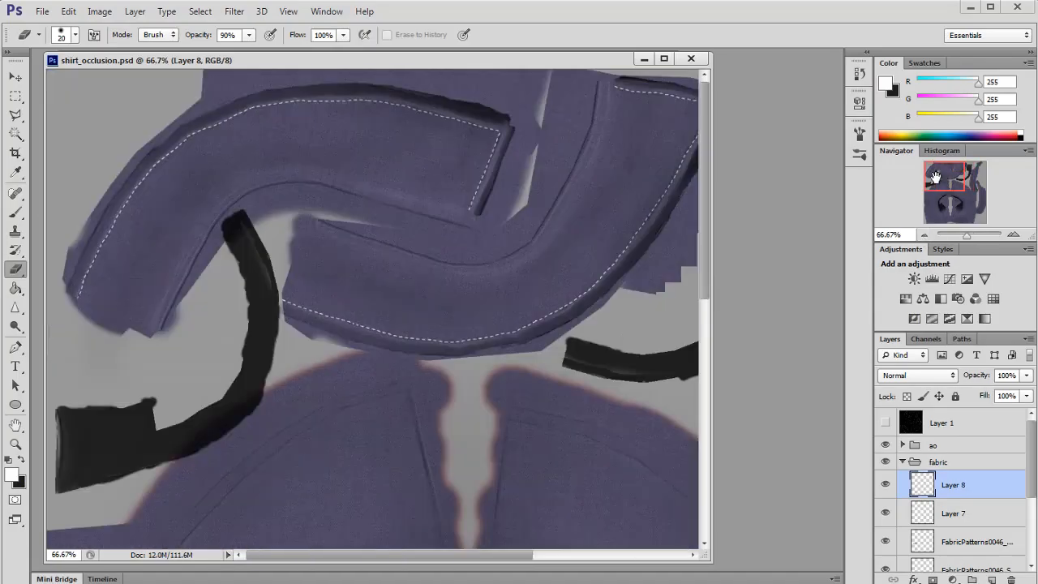
pyautogui.click(887, 484)
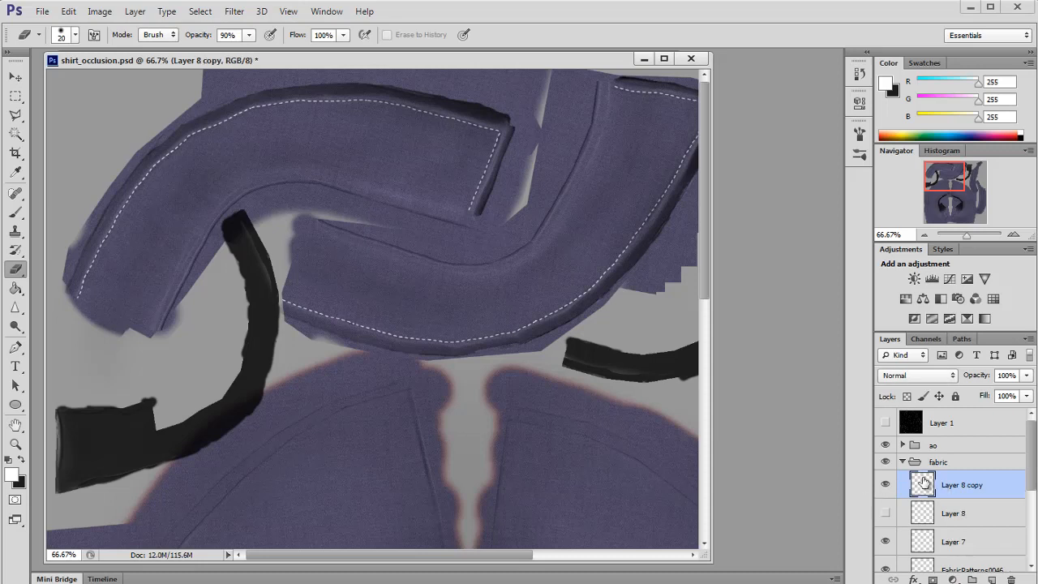
pyautogui.moveTo(940, 181); pyautogui.dragTo(959, 213)
pyautogui.click(1013, 236)
pyautogui.click(1013, 235)
# Step: Open the stitch copy's layer style and add a black Outer Glow in Normal blend mode
pyautogui.rightClick(977, 496)
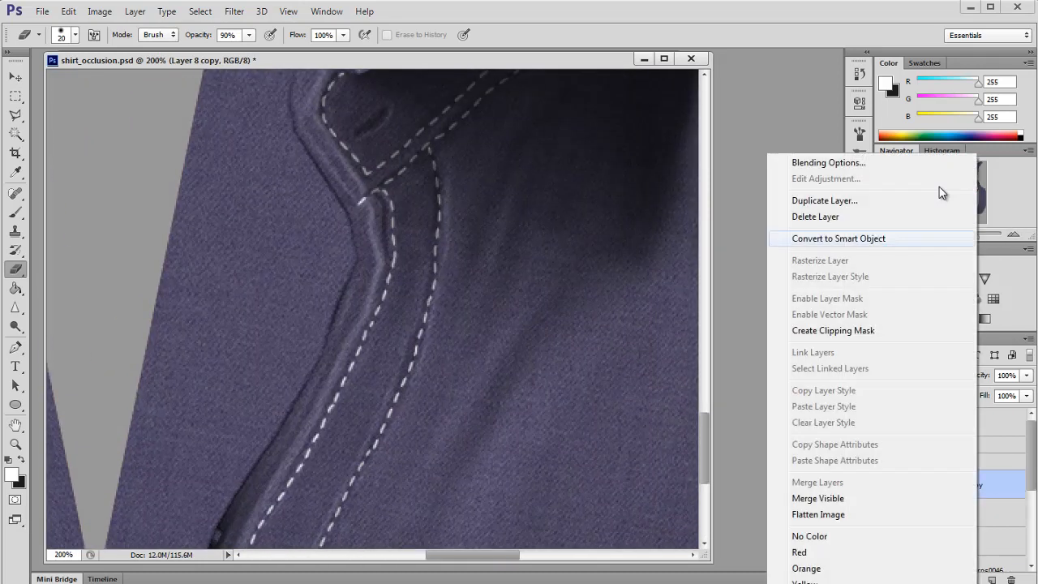
pyautogui.click(821, 163)
pyautogui.click(564, 411)
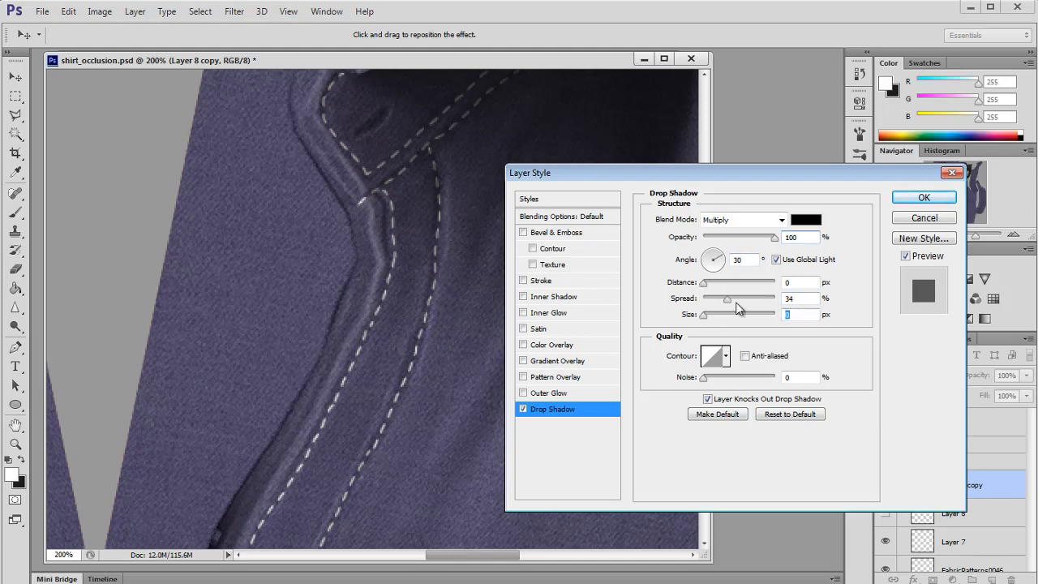
pyautogui.click(523, 409)
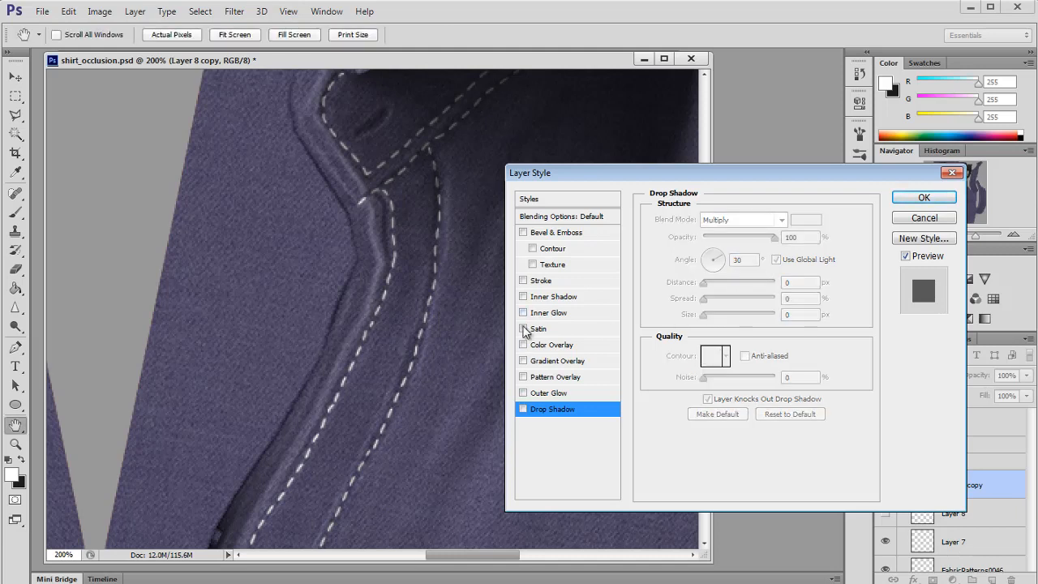
pyautogui.click(523, 281)
pyautogui.click(523, 297)
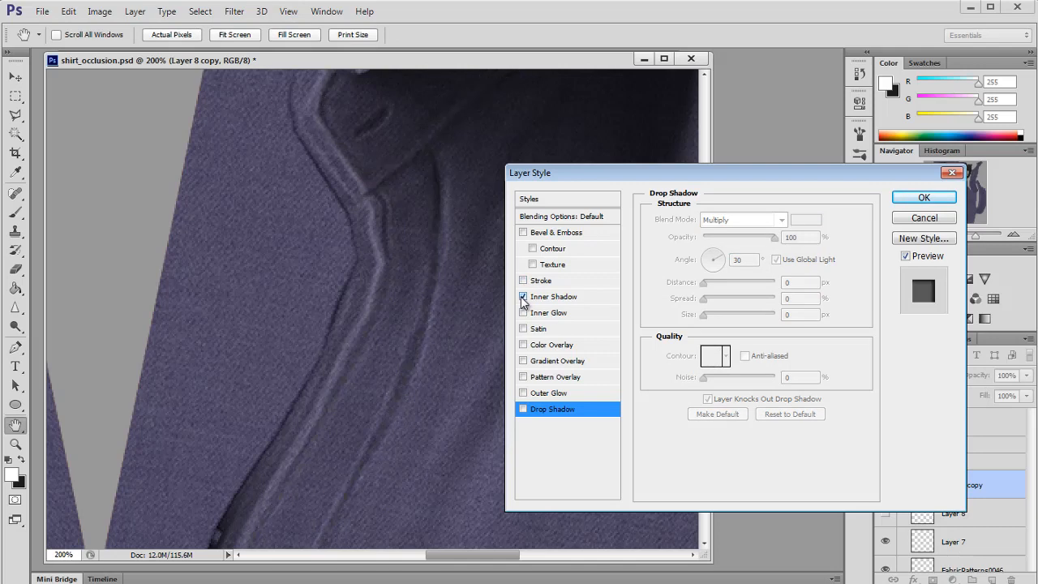
pyautogui.click(523, 297)
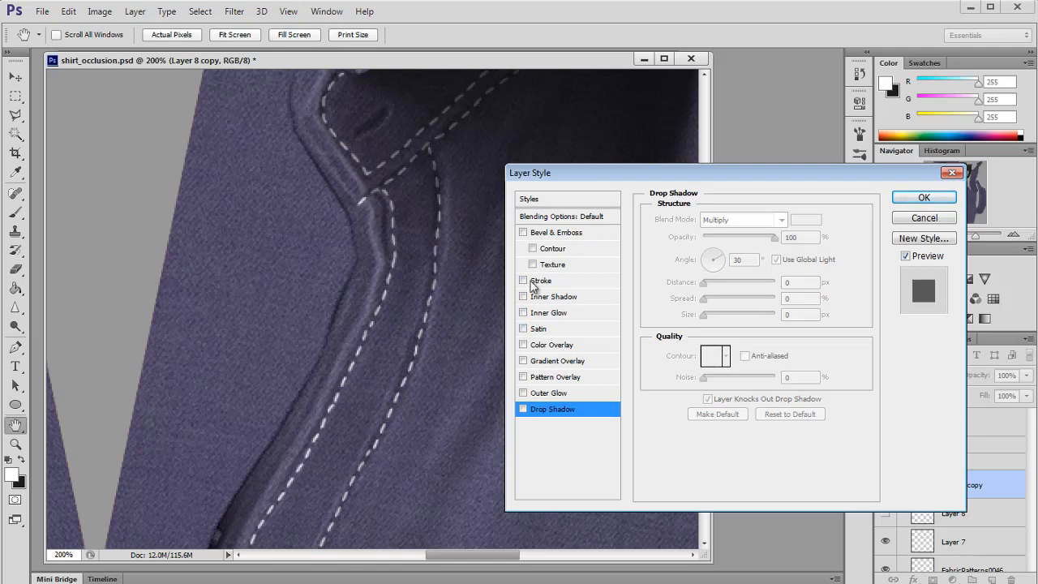
pyautogui.click(523, 392)
pyautogui.click(552, 392)
pyautogui.click(742, 220)
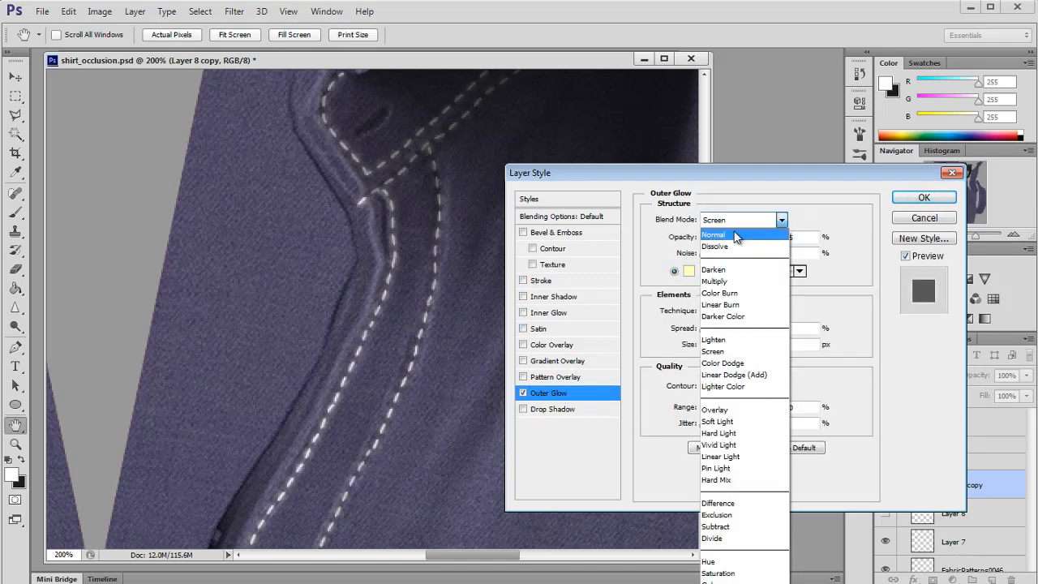
pyautogui.click(733, 223)
pyautogui.click(690, 273)
pyautogui.moveTo(570, 299); pyautogui.dragTo(486, 388)
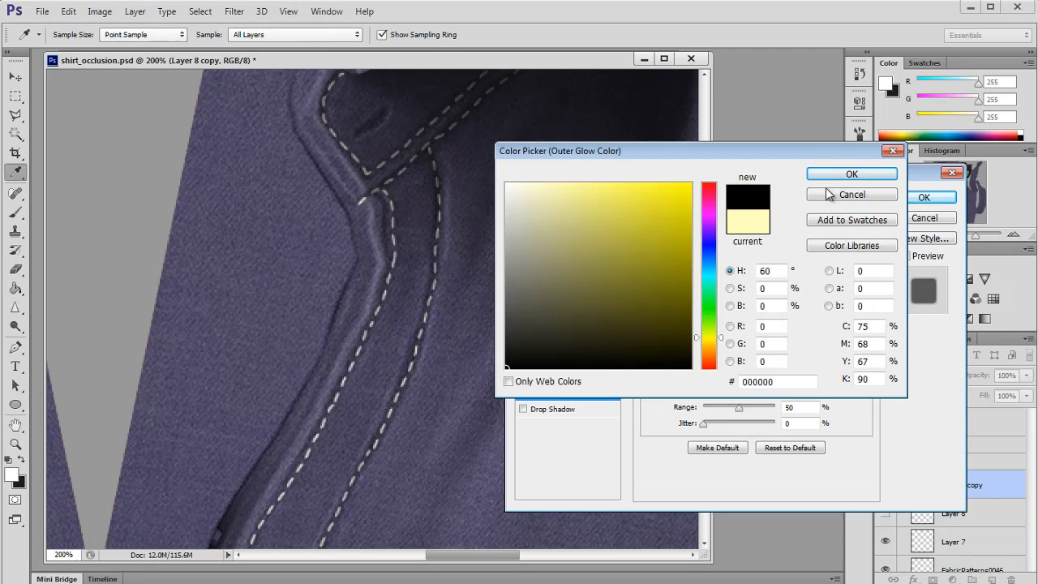
pyautogui.click(808, 171)
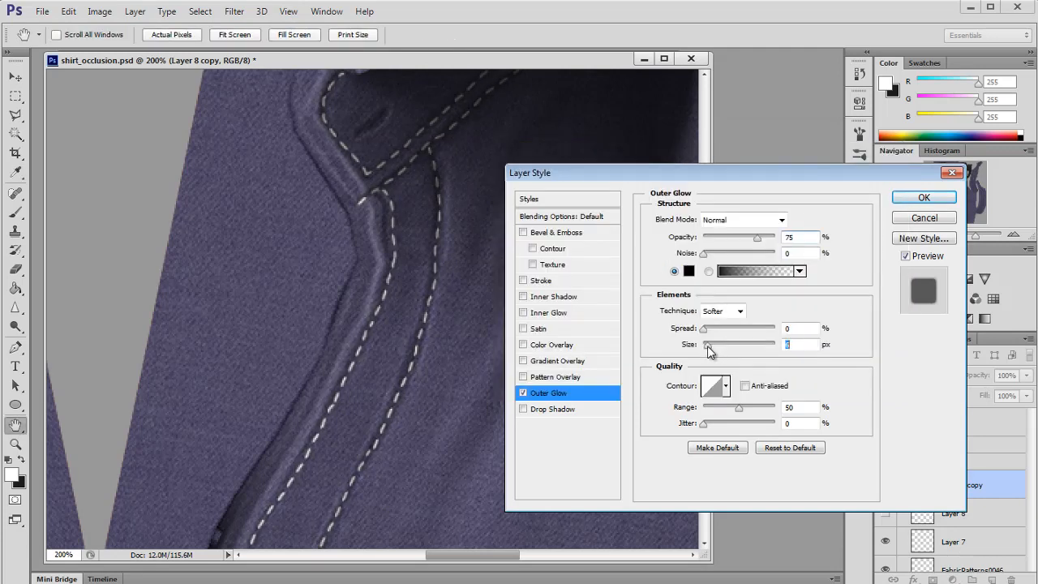
# Step: Add a Color Overlay to the stitches in a muted purple, #84729a, and apply the layer style
pyautogui.click(523, 345)
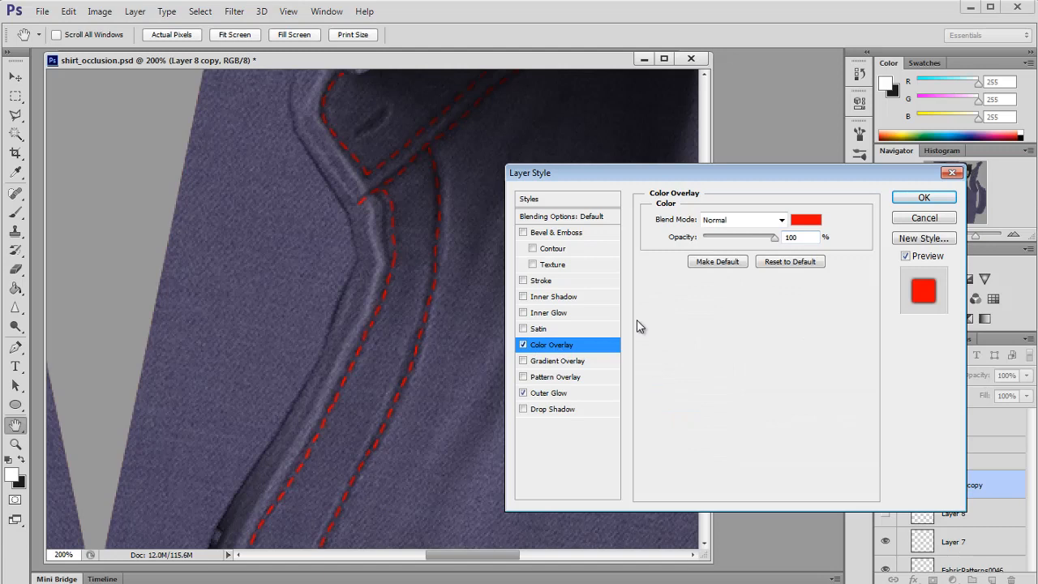
pyautogui.click(806, 215)
pyautogui.click(456, 262)
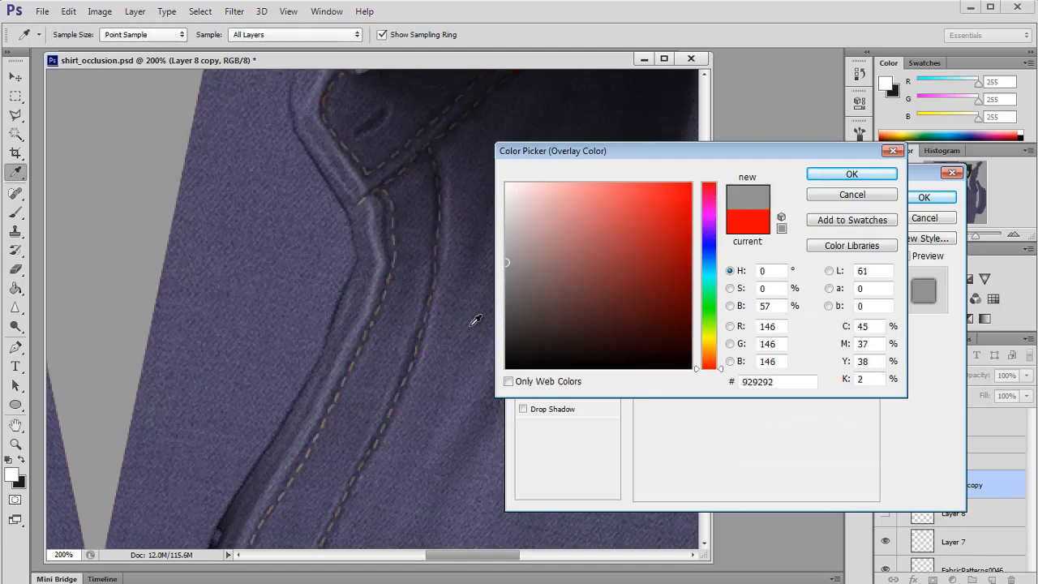
pyautogui.click(471, 311)
pyautogui.click(473, 303)
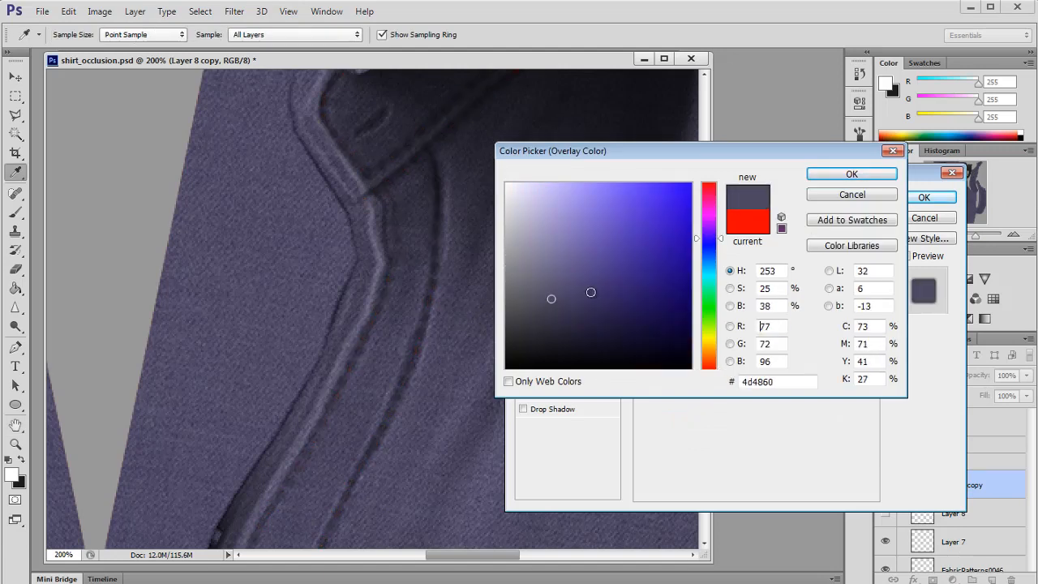
pyautogui.click(710, 231)
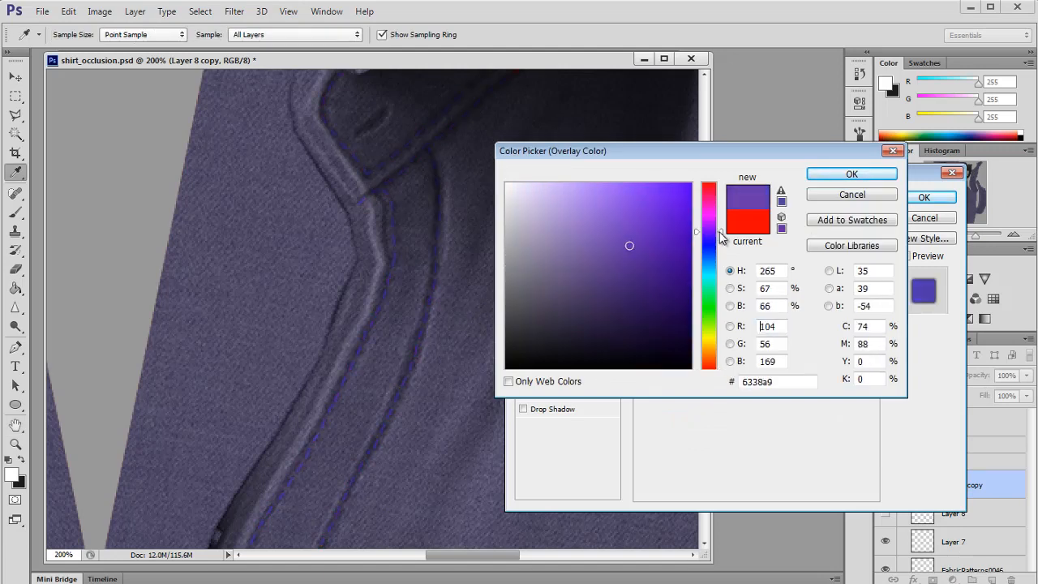
pyautogui.click(616, 210)
pyautogui.moveTo(609, 216)
pyautogui.mouseDown()
pyautogui.moveTo(607, 292)
pyautogui.moveTo(572, 234)
pyautogui.moveTo(552, 239)
pyautogui.moveTo(552, 256)
pyautogui.mouseUp()
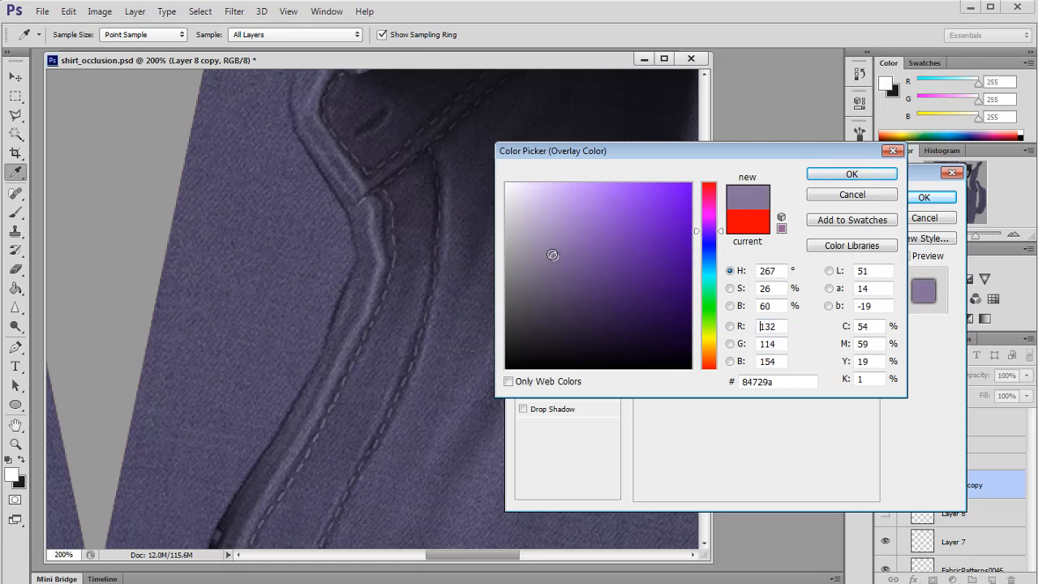
pyautogui.click(861, 177)
pyautogui.click(903, 199)
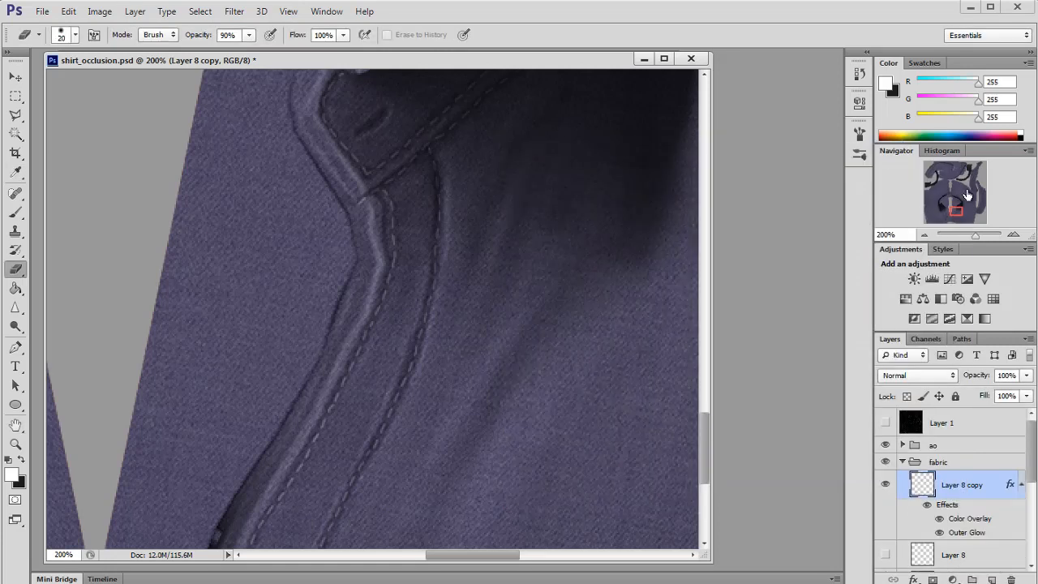
# Step: Reload the texture in Maya and inspect the recoloured stitching
pyautogui.moveTo(964, 195); pyautogui.dragTo(949, 166)
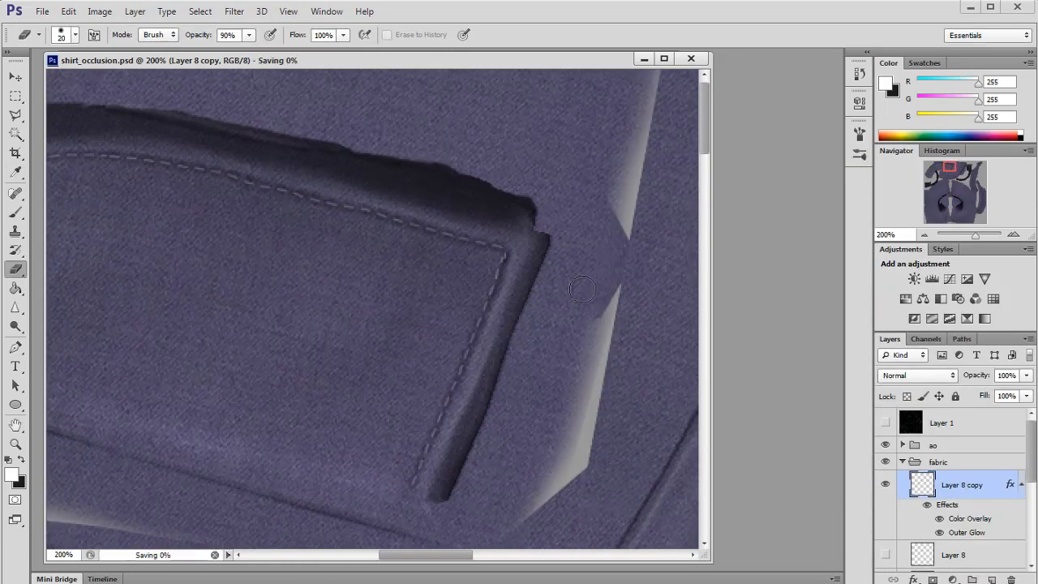
pyautogui.hotkey('alt', 'Tab')
pyautogui.click(878, 353)
pyautogui.moveTo(546, 351); pyautogui.dragTo(487, 300)
pyautogui.hotkey('alt', 'Tab')
pyautogui.hotkey('ctrl', 'u')
pyautogui.moveTo(953, 279); pyautogui.dragTo(937, 284)
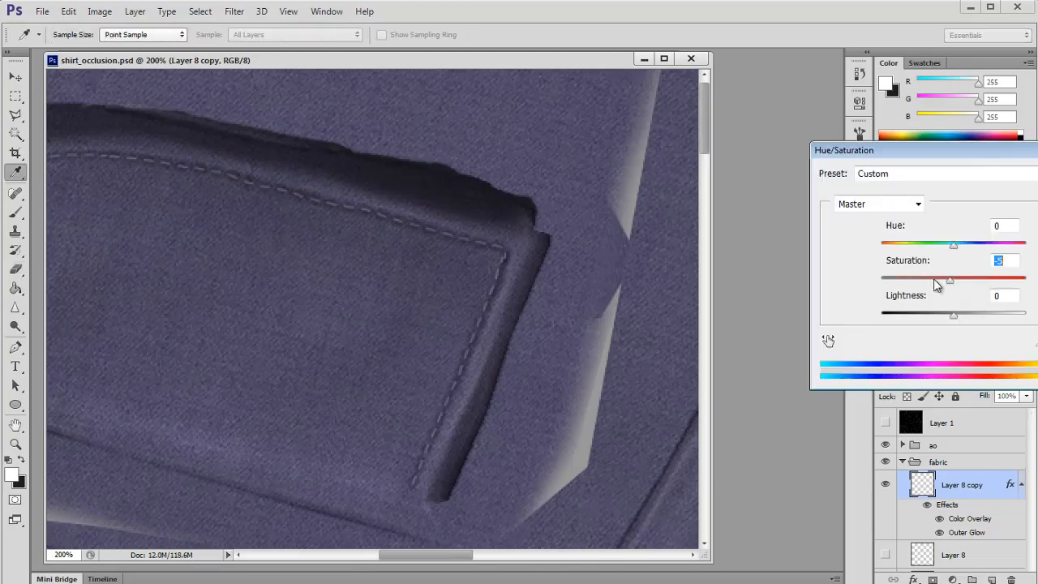
pyautogui.press('Escape')
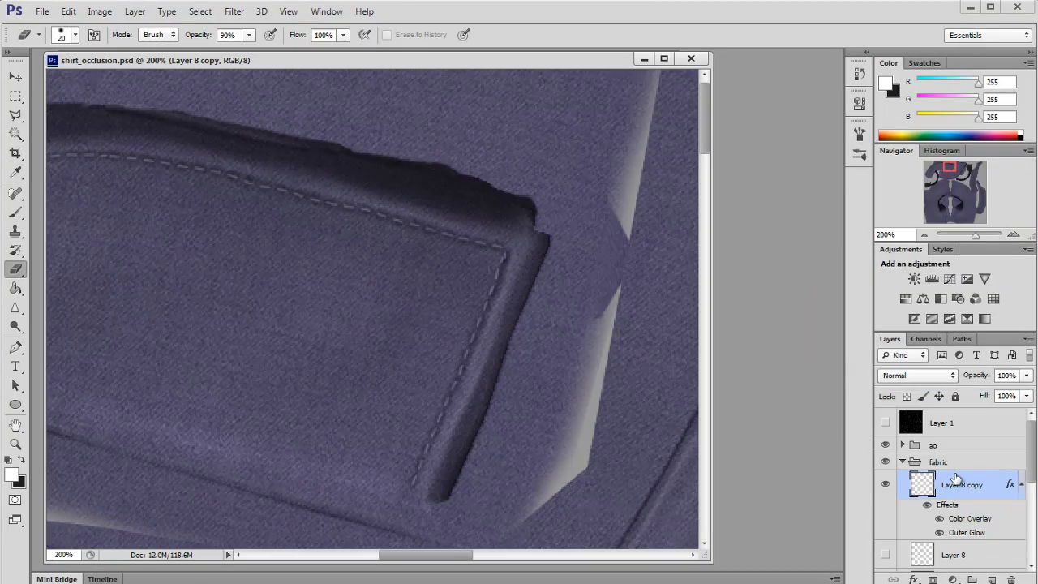
# Step: Merge the styled stitch copy into a new empty layer and reduce its saturation to -78
pyautogui.click(992, 578)
pyautogui.moveTo(952, 462); pyautogui.dragTo(951, 518)
pyautogui.click(950, 459)
pyautogui.hotkey('ctrl', 'e')
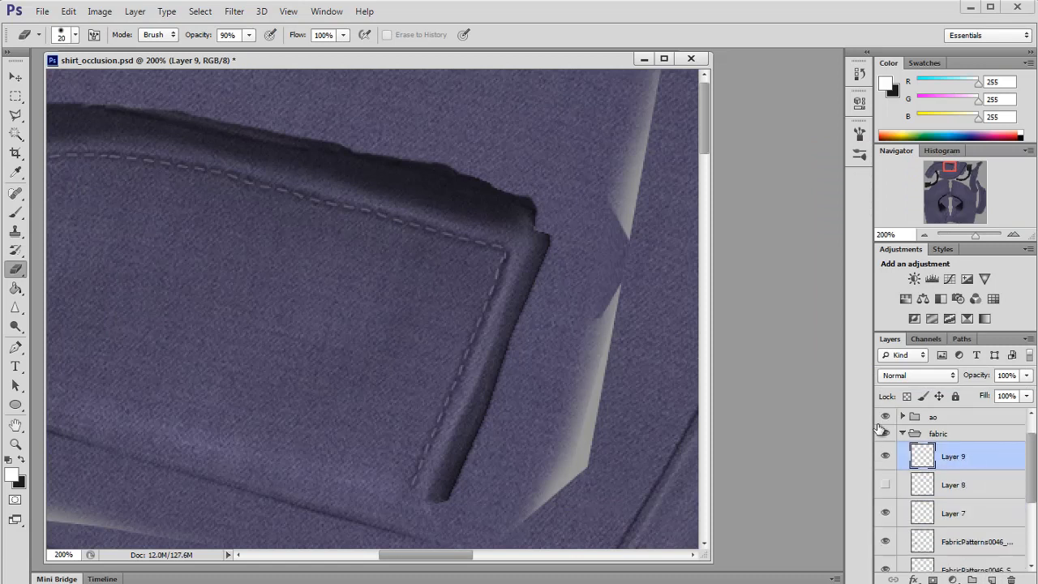
pyautogui.hotkey('ctrl', 'u')
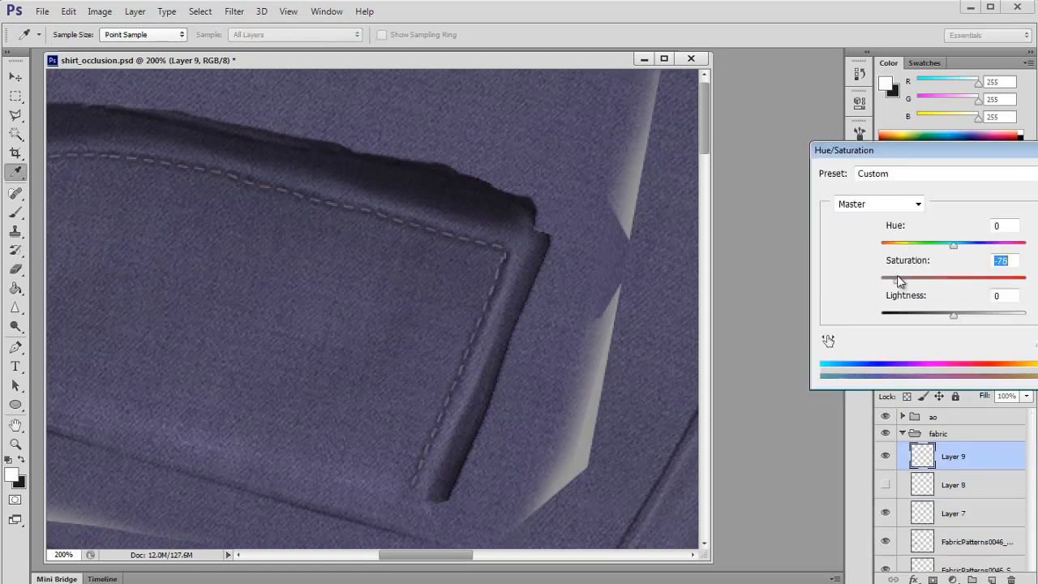
pyautogui.press('Return')
# Step: Save the file, reload the texture in Maya, and orbit around the collar to check the stitches
pyautogui.press('e')
pyautogui.hotkey('ctrl', 's')
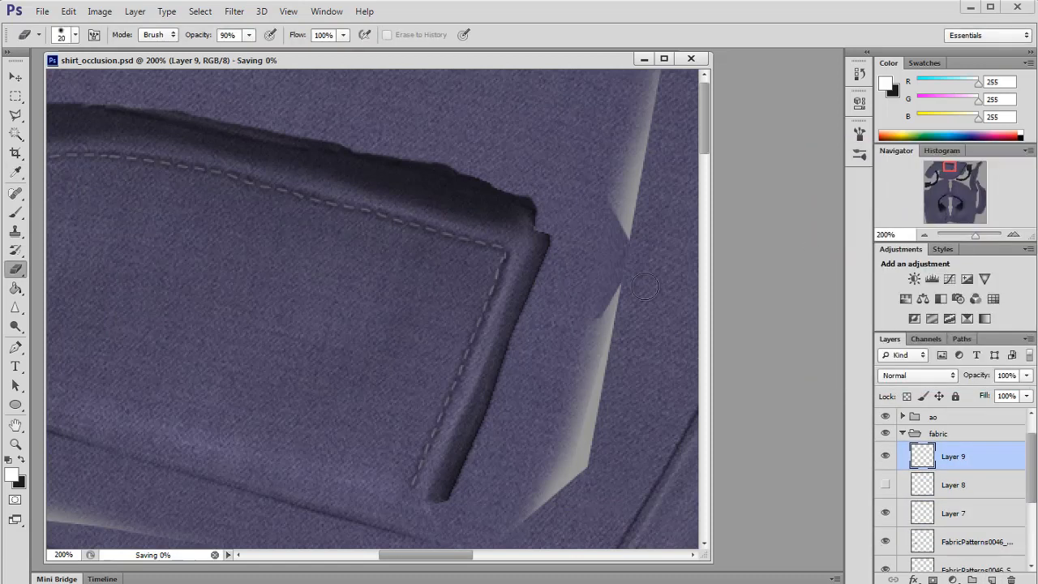
pyautogui.hotkey('alt', 'Tab')
pyautogui.press('Tab')
pyautogui.click(565, 346)
pyautogui.moveTo(566, 346); pyautogui.dragTo(617, 344)
pyautogui.click(876, 352)
pyautogui.moveTo(589, 251); pyautogui.dragTo(442, 323)
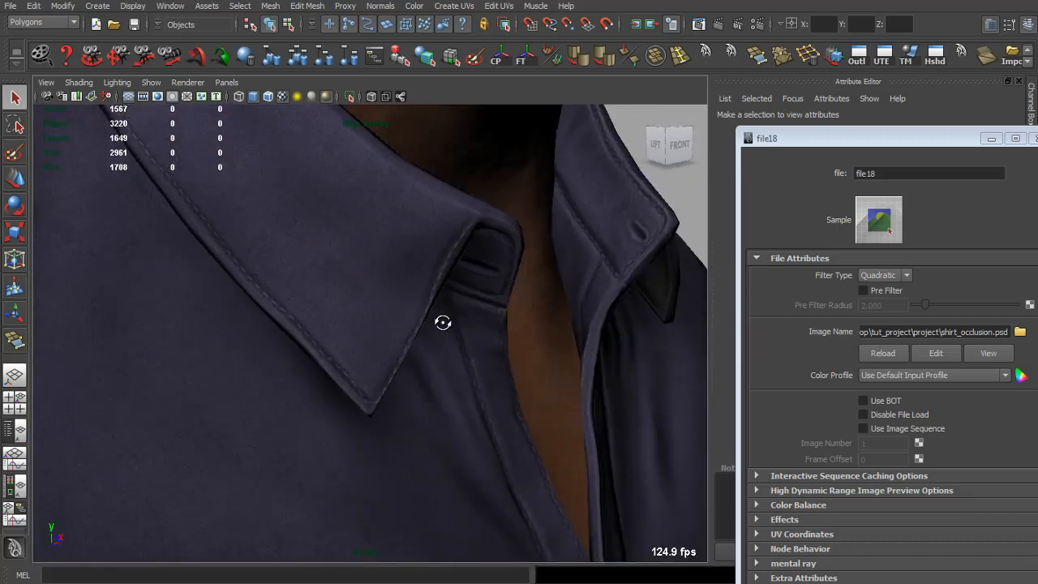
pyautogui.moveTo(390, 377); pyautogui.dragTo(532, 398)
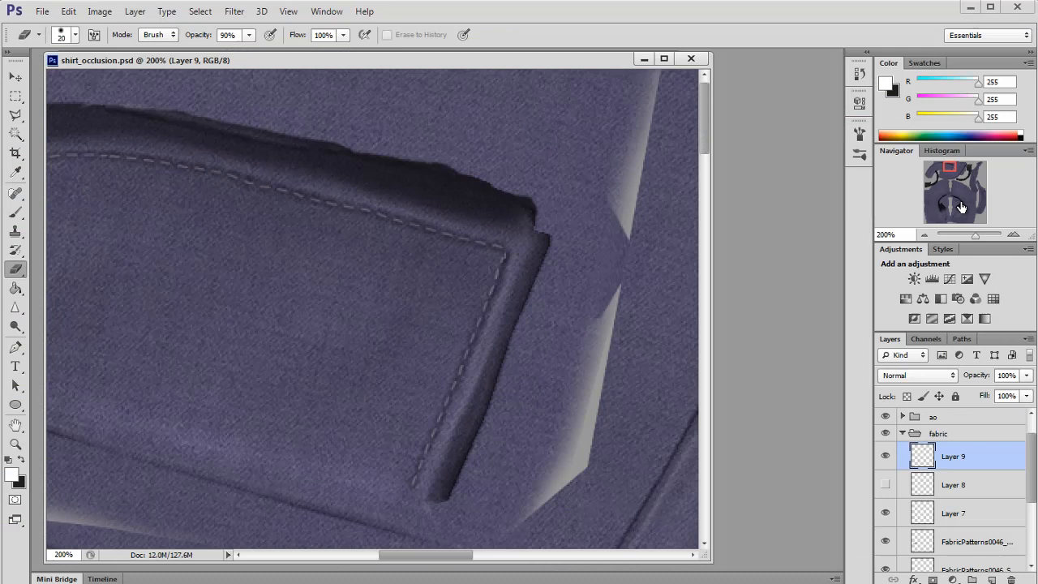
# Step: Select the stitch segment along the collar's upper edge, nudge it down onto the seam, and check it in Maya
pyautogui.moveTo(948, 181); pyautogui.dragTo(960, 166)
pyautogui.click(22, 98)
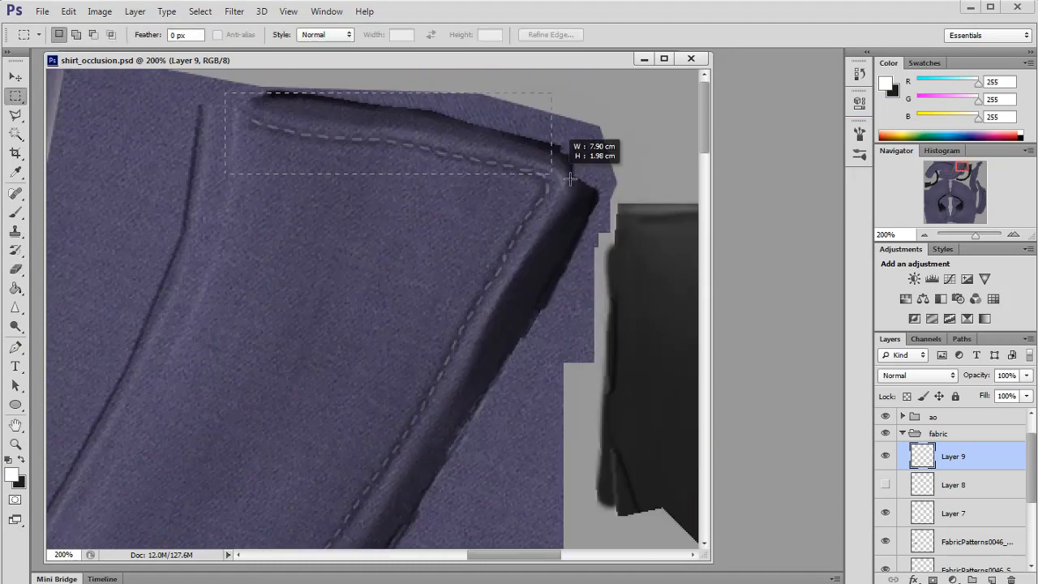
pyautogui.moveTo(570, 179); pyautogui.dragTo(575, 214)
pyautogui.press('v')
pyautogui.moveTo(454, 146); pyautogui.dragTo(451, 158)
pyautogui.click(19, 98)
pyautogui.click(208, 239)
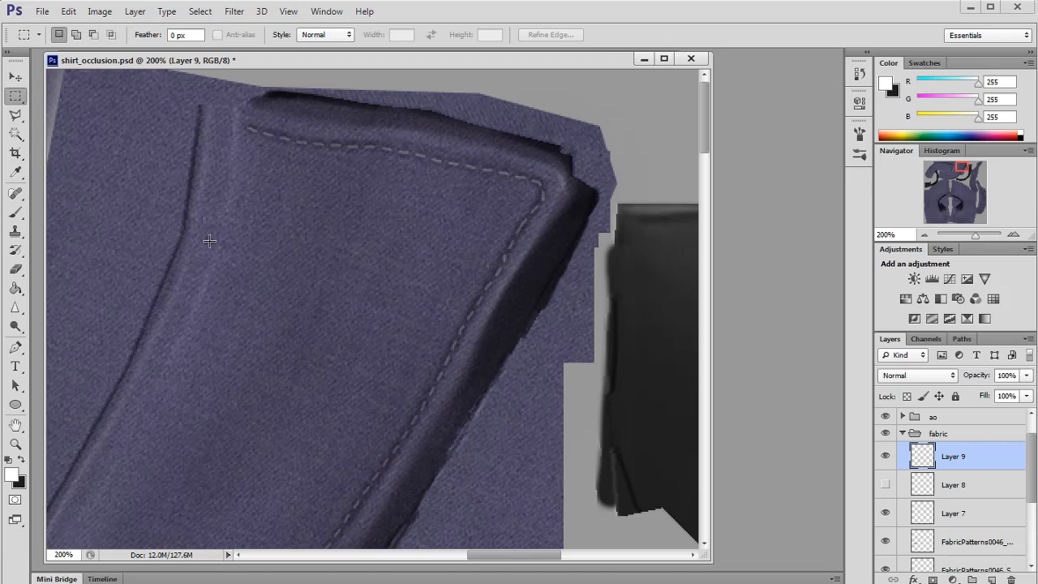
pyautogui.hotkey('alt', 'Tab')
pyautogui.press('Tab')
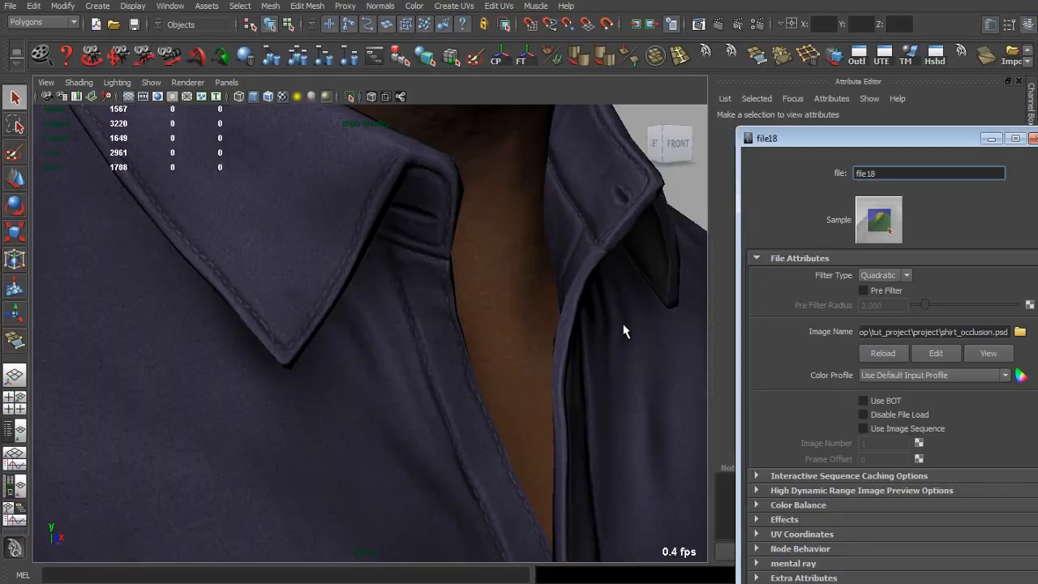
# Step: Select the shirt mesh in the viewport and close the file18 attribute window
pyautogui.keyDown('alt'); pyautogui.moveTo(624, 331); pyautogui.dragTo(555, 332); pyautogui.keyUp('alt')
pyautogui.click(457, 377)
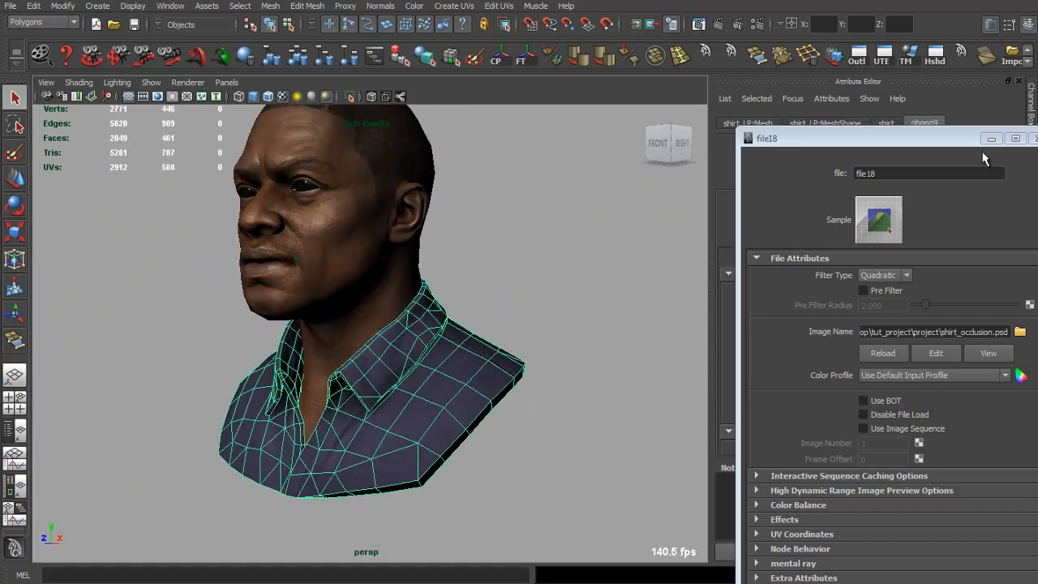
pyautogui.click(1033, 138)
# Step: Adjust the shirt material's specular colour and set its cosine power to about 3.6
pyautogui.scroll(-2, 888, 376)
pyautogui.scroll(2, 891, 376)
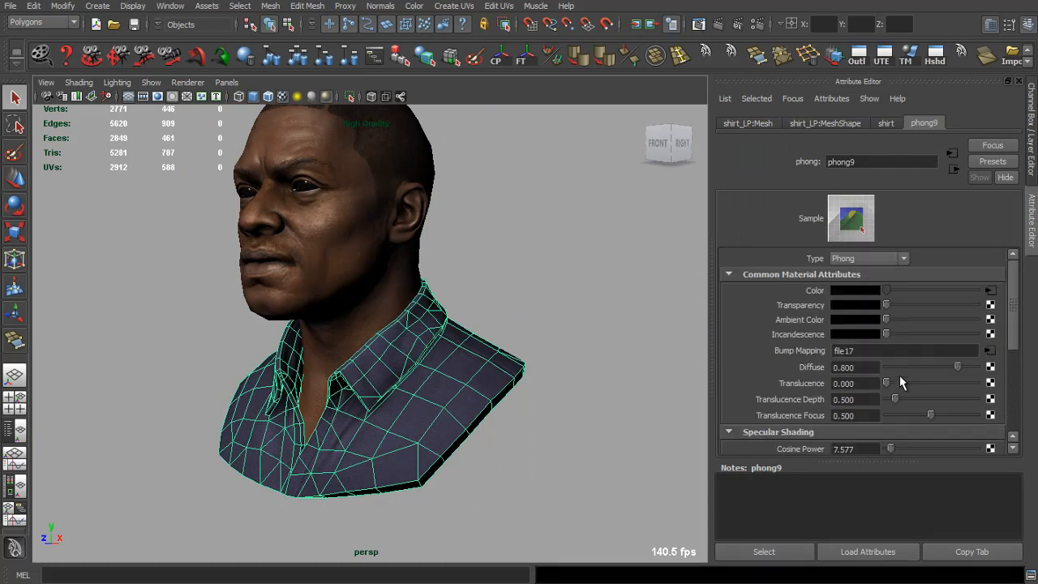
pyautogui.scroll(-2, 895, 377)
pyautogui.moveTo(895, 376); pyautogui.dragTo(908, 378)
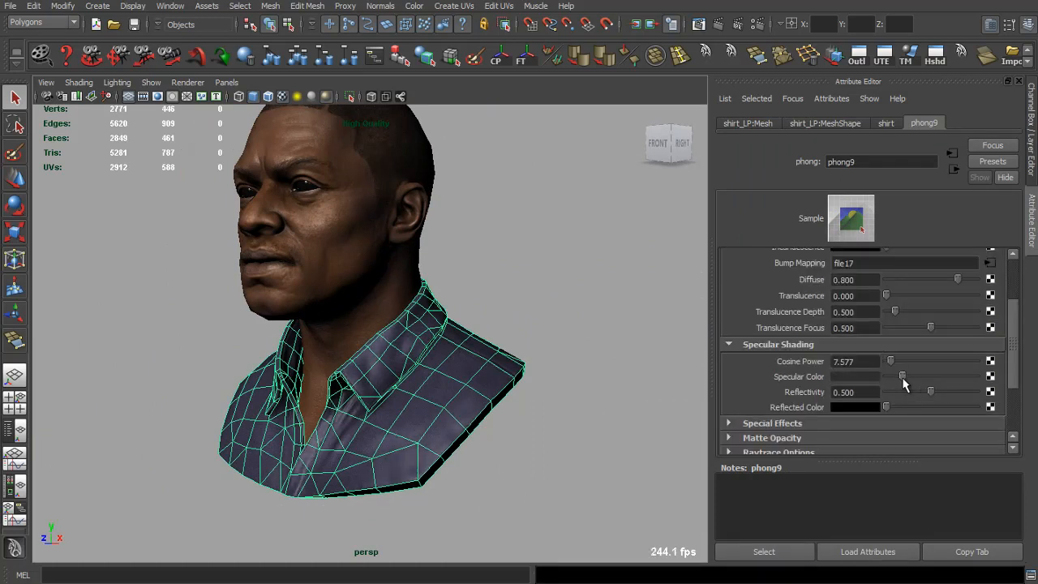
pyautogui.click(523, 334)
pyautogui.keyDown('alt'); pyautogui.moveTo(523, 334); pyautogui.dragTo(591, 336); pyautogui.keyUp('alt')
pyautogui.hotkey('ctrl', 'z')
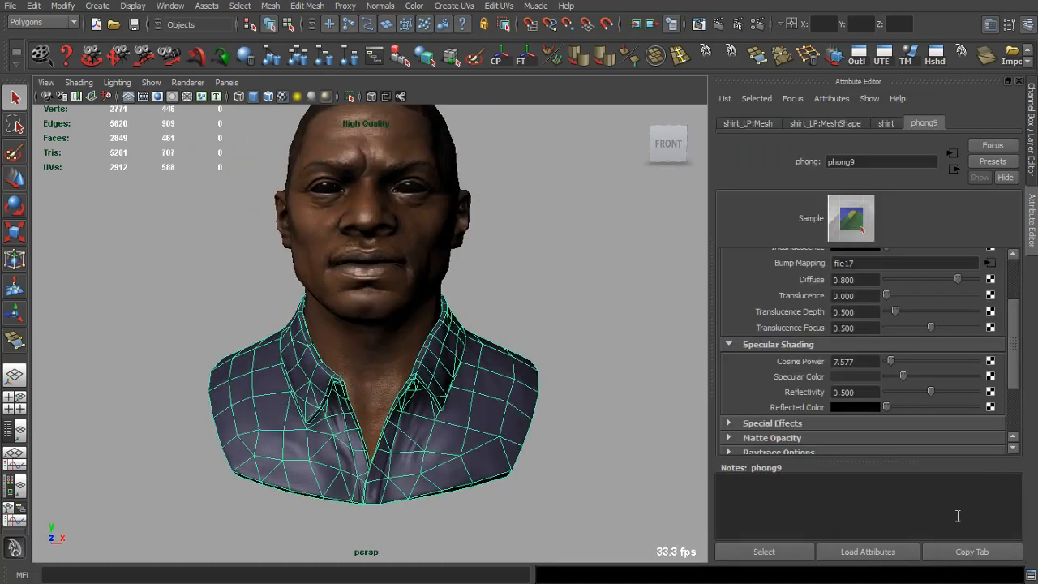
pyautogui.scroll(5, 614, 355)
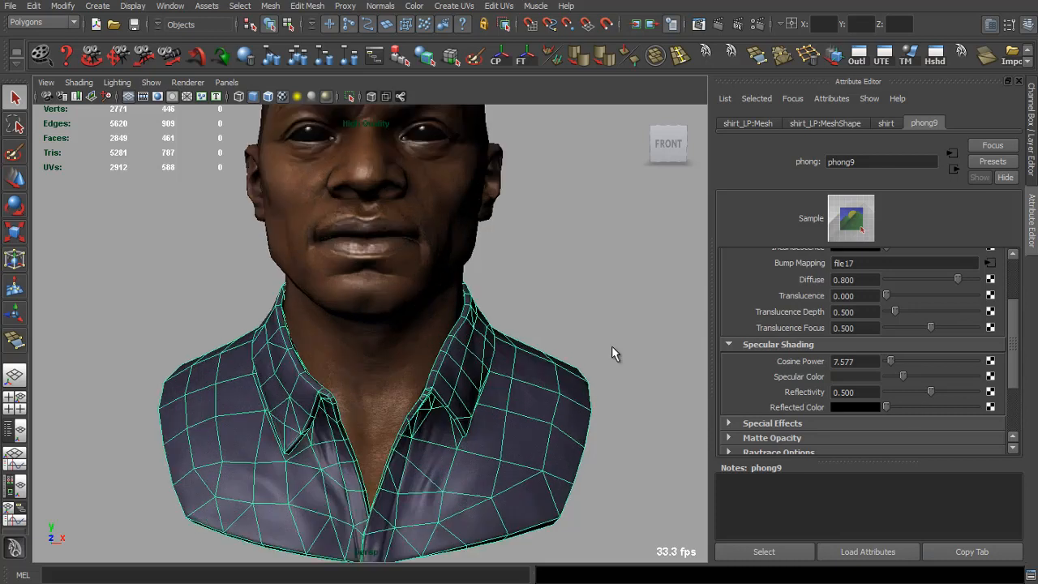
pyautogui.keyDown('alt'); pyautogui.moveTo(613, 354); pyautogui.dragTo(578, 258); pyautogui.keyUp('alt')
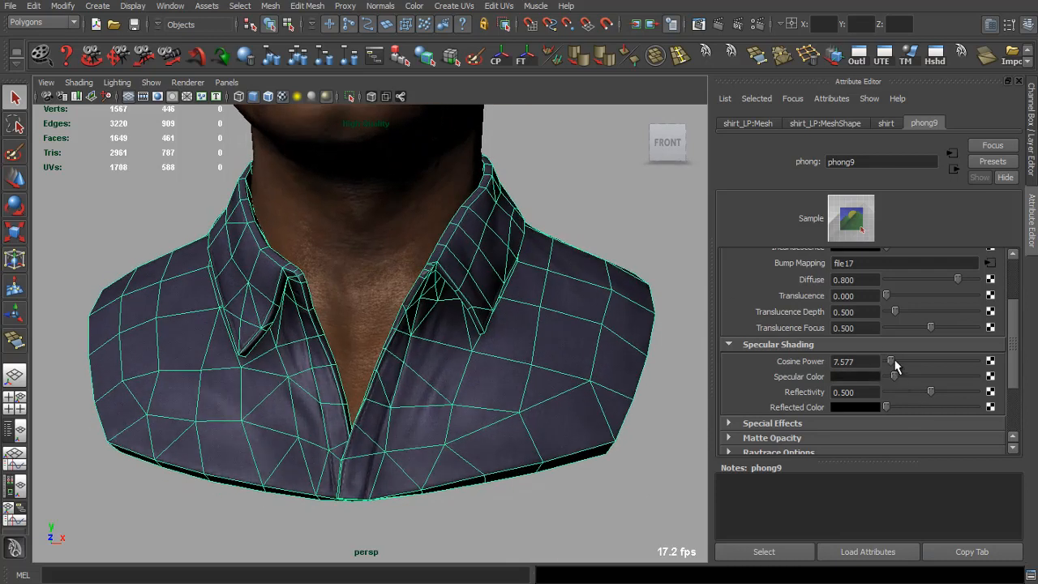
pyautogui.moveTo(890, 362); pyautogui.dragTo(896, 367)
# Step: Orbit and zoom around the collar and placket to inspect the stitching and shading
pyautogui.click(575, 209)
pyautogui.scroll(-5, 519, 219)
pyautogui.keyDown('alt'); pyautogui.moveTo(409, 223); pyautogui.dragTo(299, 242); pyautogui.keyUp('alt')
pyautogui.keyDown('alt'); pyautogui.moveTo(407, 243); pyautogui.dragTo(514, 287); pyautogui.keyUp('alt')
pyautogui.scroll(5, 487, 223)
pyautogui.keyDown('alt'); pyautogui.moveTo(488, 223); pyautogui.dragTo(430, 284); pyautogui.keyUp('alt')
pyautogui.scroll(-2, 599, 213)
pyautogui.scroll(4, 533, 269)
pyautogui.scroll(-4, 447, 287)
pyautogui.scroll(5, 338, 271)
pyautogui.scroll(-4, 406, 276)
pyautogui.keyDown('alt'); pyautogui.moveTo(307, 268); pyautogui.dragTo(630, 222); pyautogui.keyUp('alt')
pyautogui.scroll(3, 487, 247)
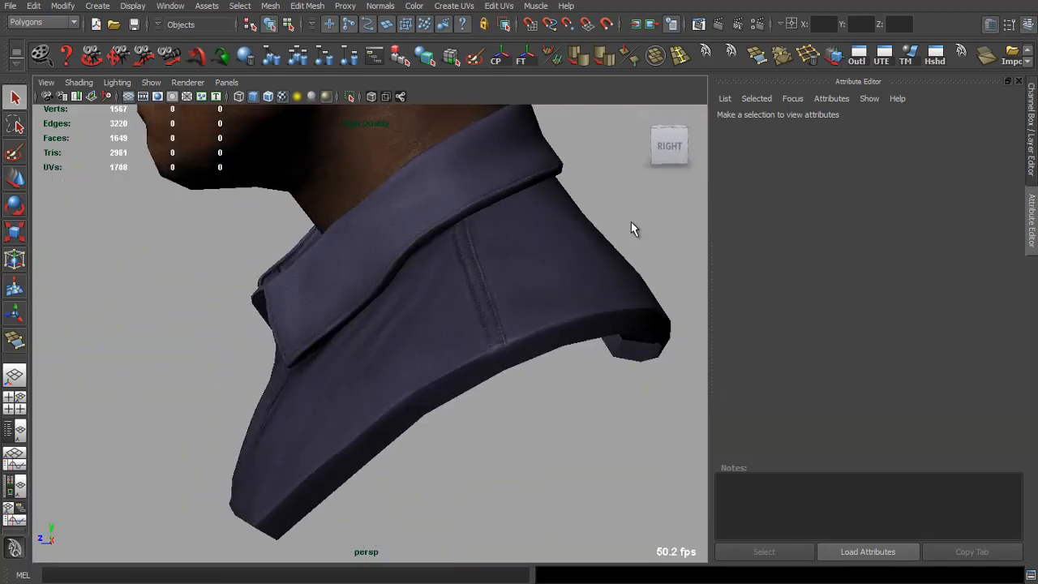
pyautogui.scroll(-4, 631, 222)
pyautogui.keyDown('alt'); pyautogui.moveTo(421, 212); pyautogui.dragTo(519, 235); pyautogui.keyUp('alt')
pyautogui.scroll(3, 600, 268)
pyautogui.keyDown('alt'); pyautogui.moveTo(600, 269); pyautogui.dragTo(554, 269); pyautogui.keyUp('alt')
pyautogui.scroll(4, 677, 300)
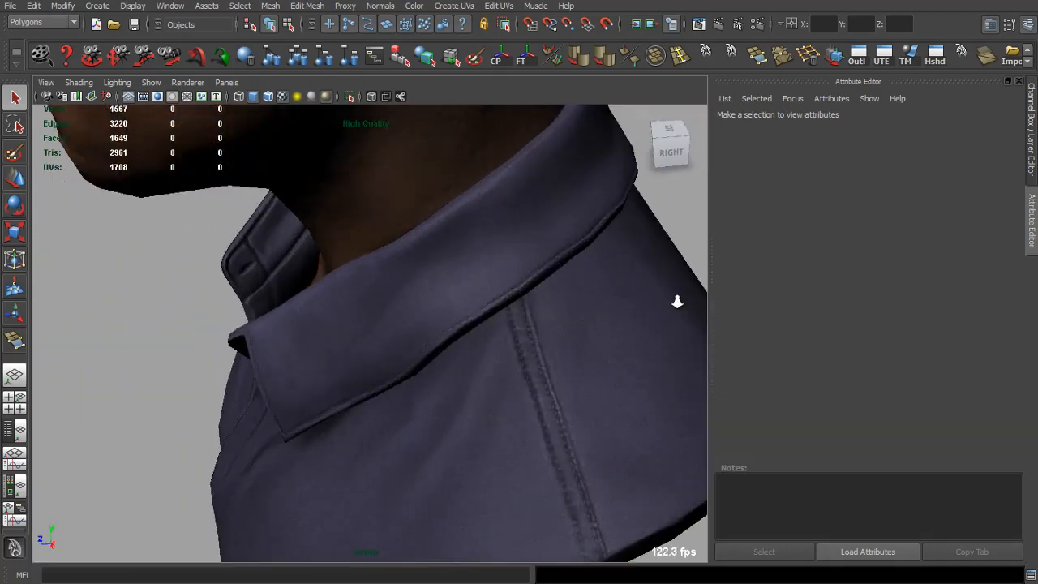
pyautogui.keyDown('alt'); pyautogui.moveTo(640, 286); pyautogui.dragTo(563, 257); pyautogui.keyUp('alt')
pyautogui.moveTo(569, 198); pyautogui.dragTo(496, 321)
pyautogui.scroll(5, 481, 258)
pyautogui.click(1019, 81)
pyautogui.moveTo(673, 243); pyautogui.dragTo(576, 303)
pyautogui.moveTo(452, 318); pyautogui.dragTo(560, 301)
# Step: Switch to Photoshop and duplicate the texture document as shirt_spec
pyautogui.hotkey('alt', 'Tab')
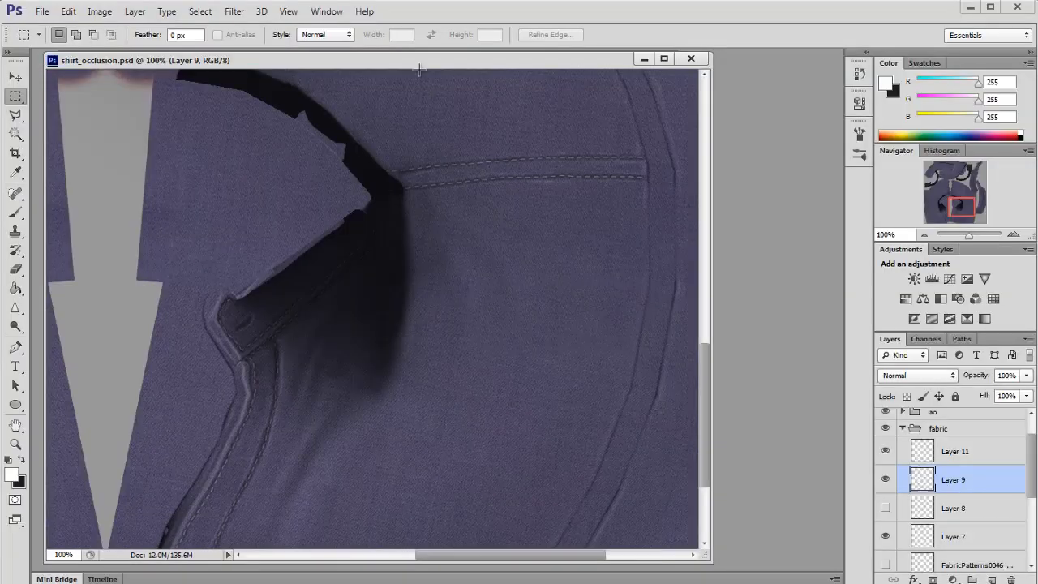
pyautogui.rightClick(418, 61)
pyautogui.click(479, 71)
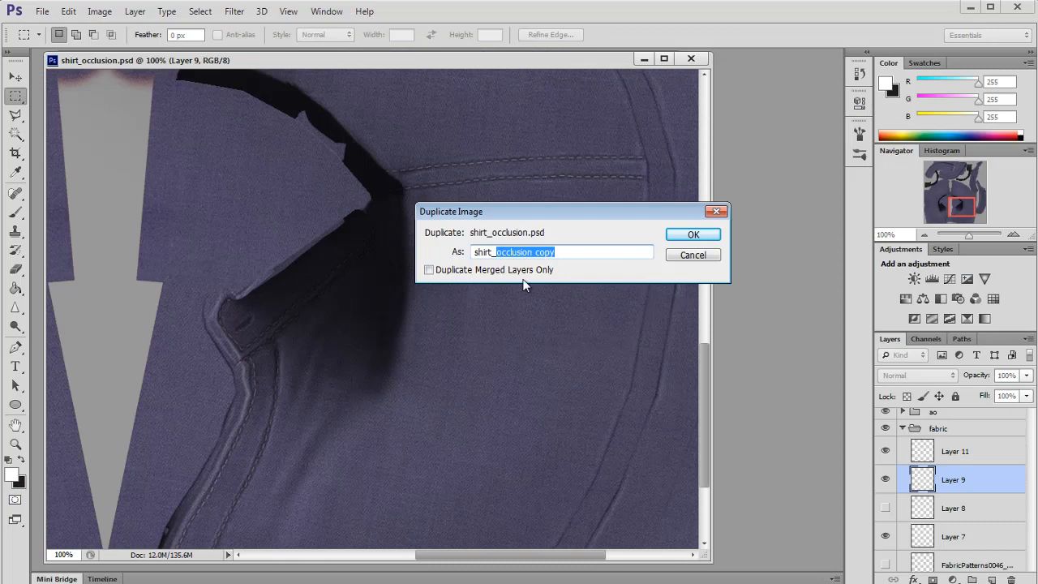
pyautogui.press('Return')
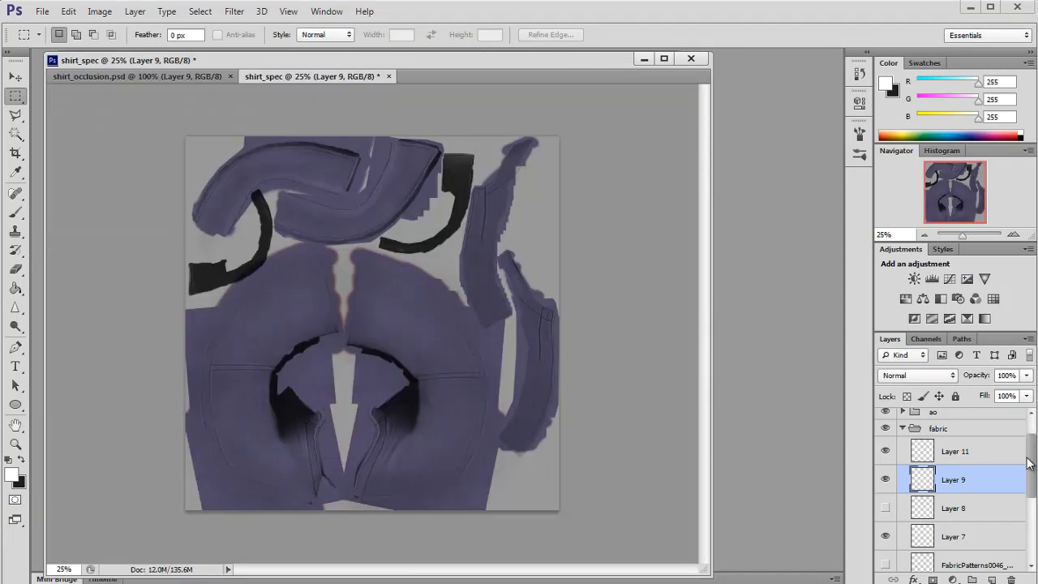
# Step: Add a Hue/Saturation adjustment layer at the top of the stack with saturation set to -100
pyautogui.moveTo(1030, 463); pyautogui.dragTo(1029, 425)
pyautogui.click(966, 424)
pyautogui.click(953, 579)
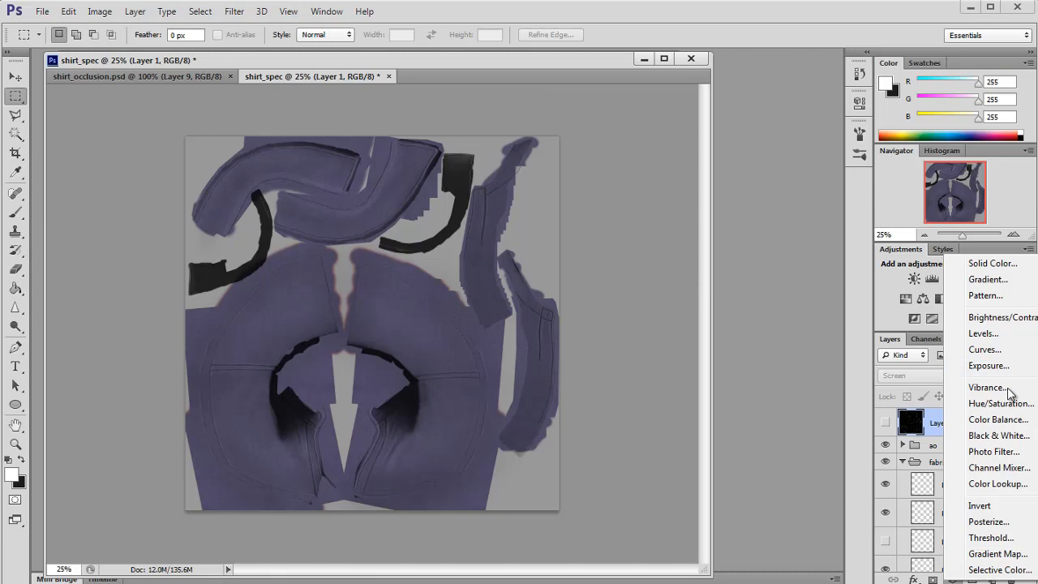
pyautogui.click(994, 405)
pyautogui.moveTo(735, 219); pyautogui.dragTo(558, 235)
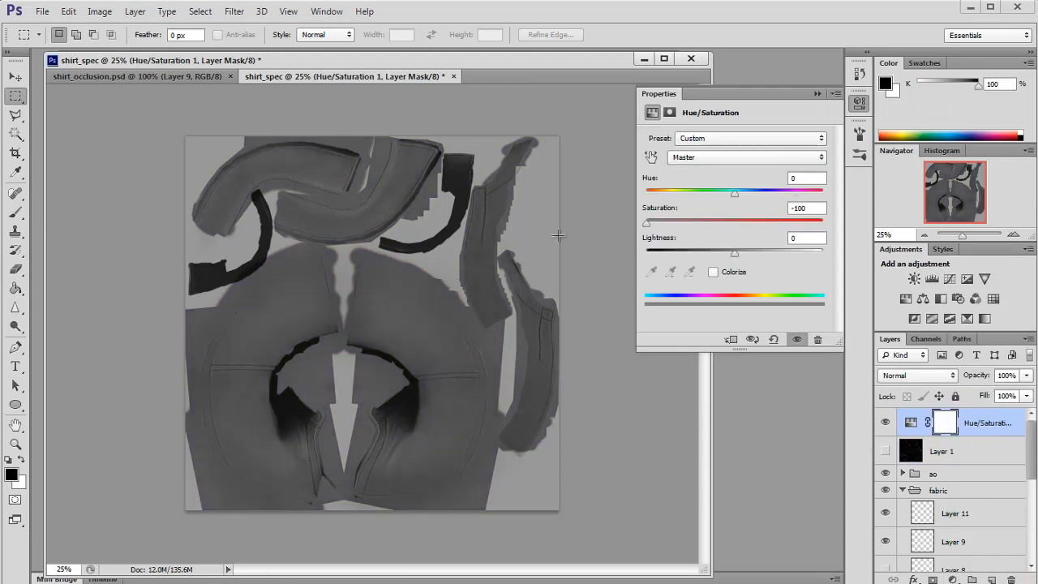
pyautogui.click(818, 95)
# Step: Lower the opacity of Layer 5 in the ao group to 15%
pyautogui.click(1011, 235)
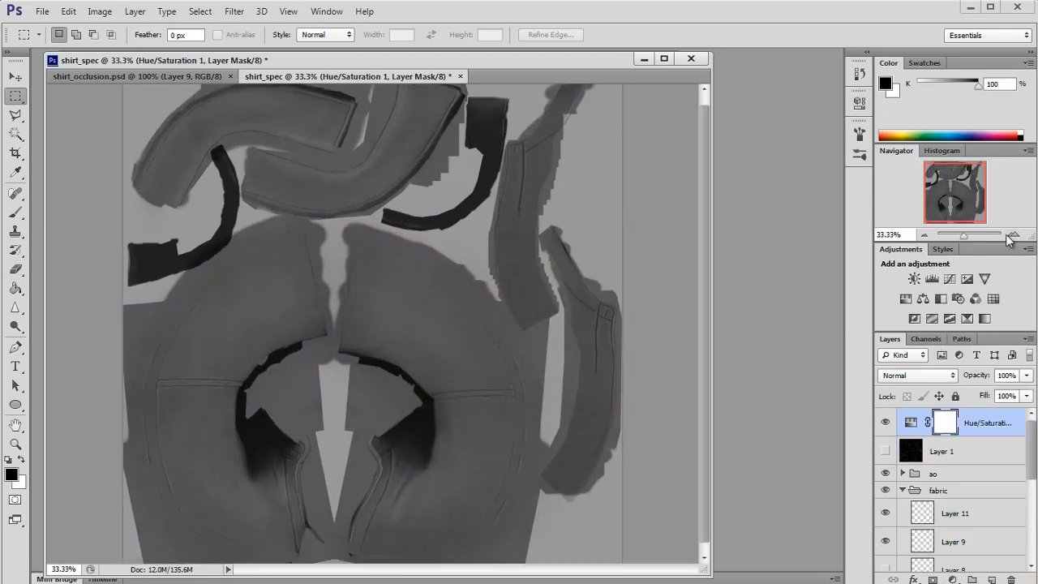
pyautogui.click(1011, 235)
pyautogui.scroll(-1, 908, 453)
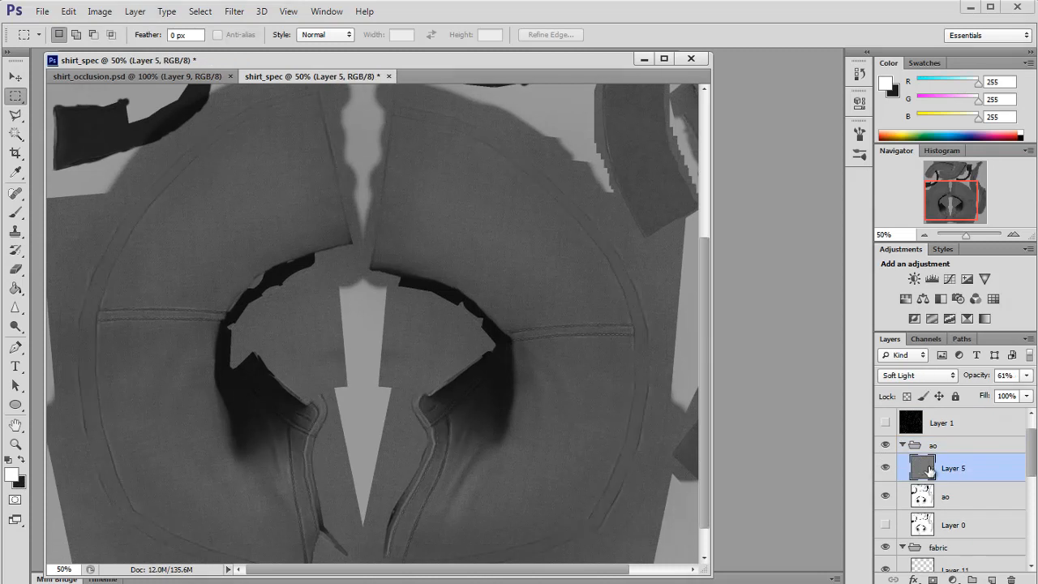
pyautogui.moveTo(1026, 375); pyautogui.dragTo(971, 392)
pyautogui.scroll(-1, 861, 467)
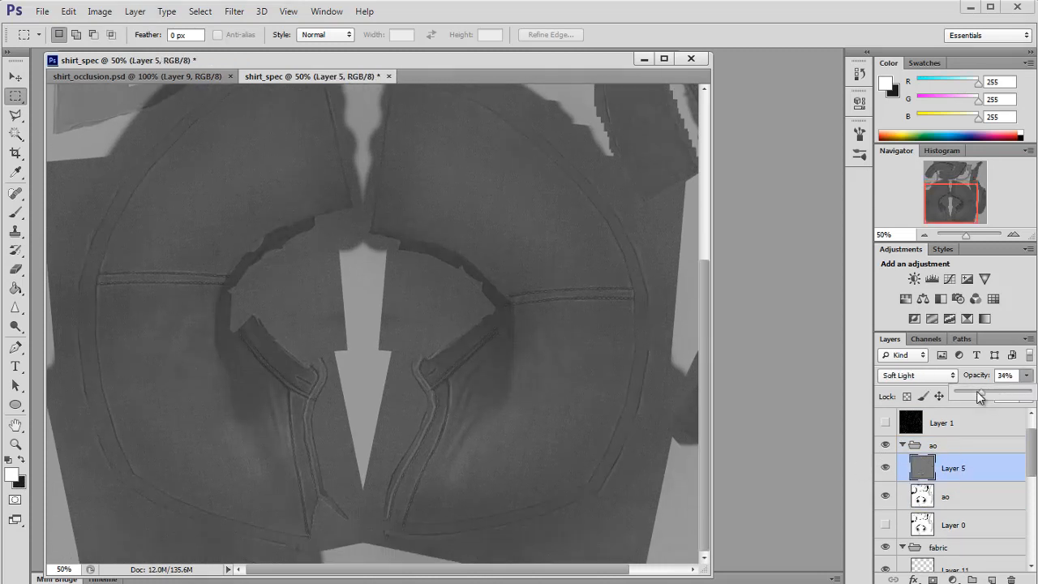
pyautogui.click(1015, 235)
pyautogui.click(1016, 235)
pyautogui.moveTo(947, 204); pyautogui.dragTo(953, 212)
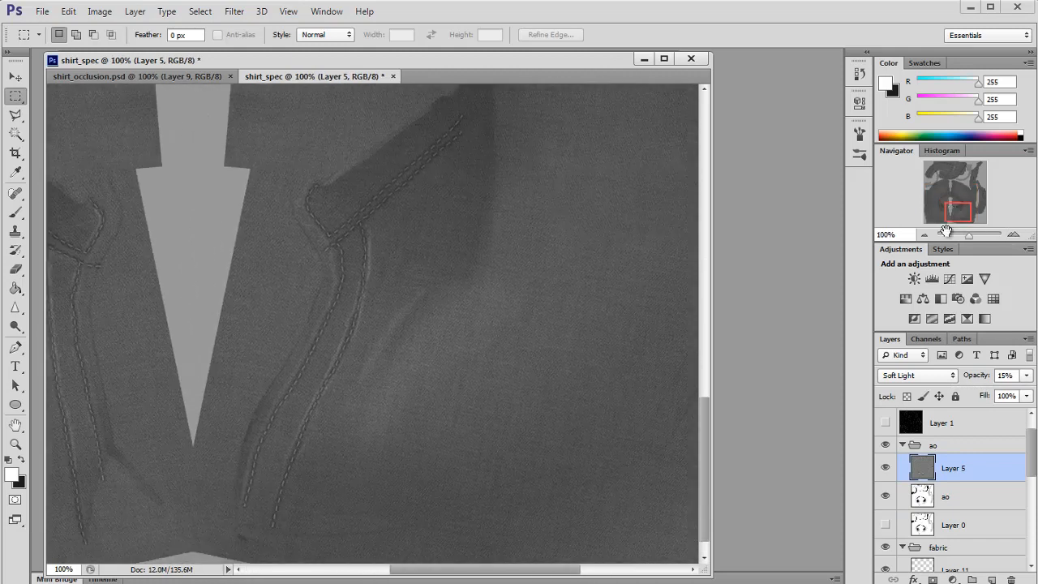
# Step: Select the stitch layer, Layer 9, and darken it with Hue/Saturation lightness set to -80
pyautogui.scroll(-3, 893, 440)
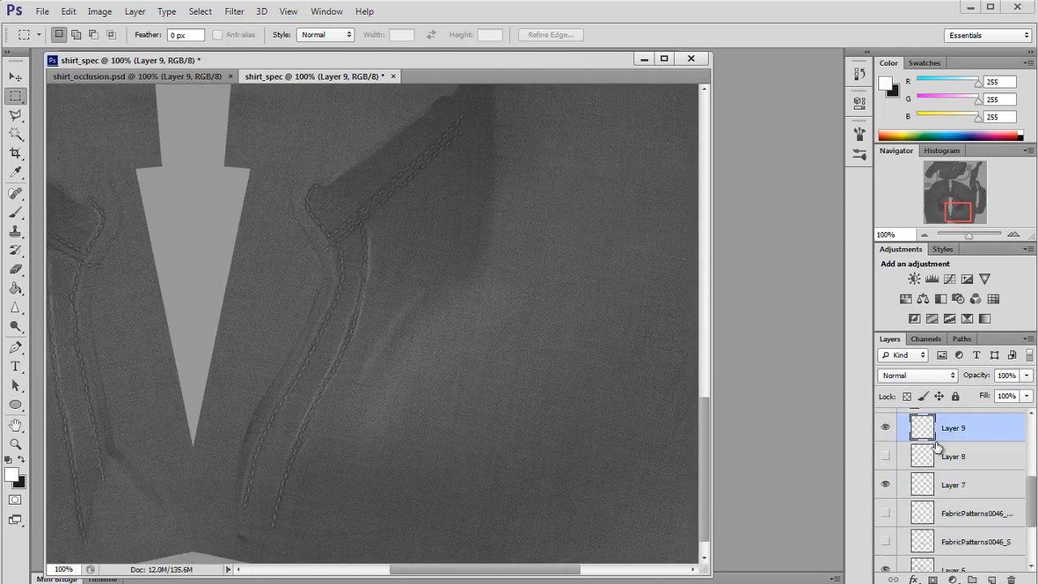
pyautogui.moveTo(955, 209); pyautogui.dragTo(955, 202)
pyautogui.hotkey('ctrl', 'z')
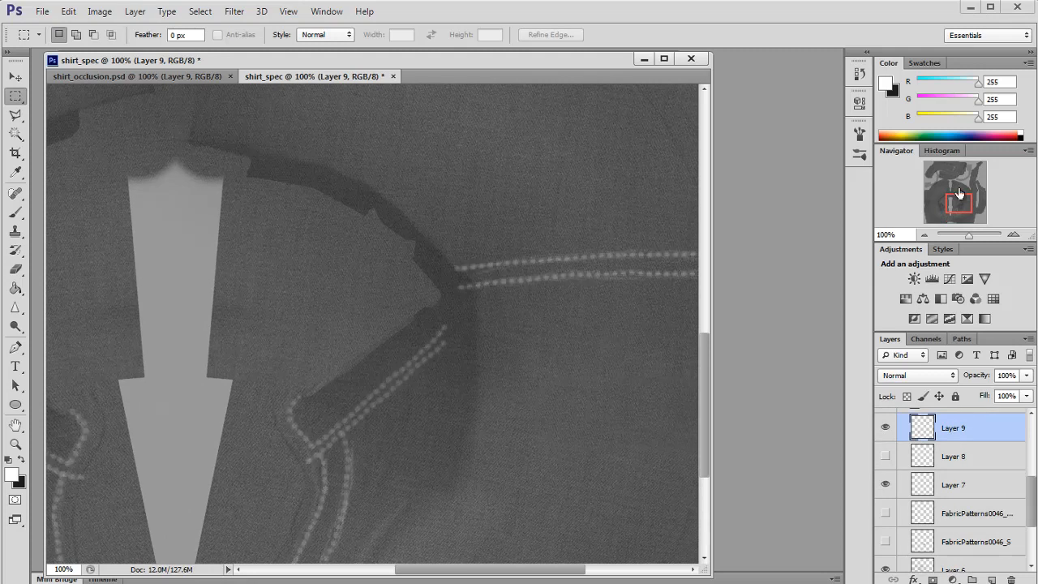
pyautogui.click(1013, 235)
pyautogui.moveTo(962, 207); pyautogui.dragTo(968, 208)
pyautogui.hotkey('ctrl', 'z')
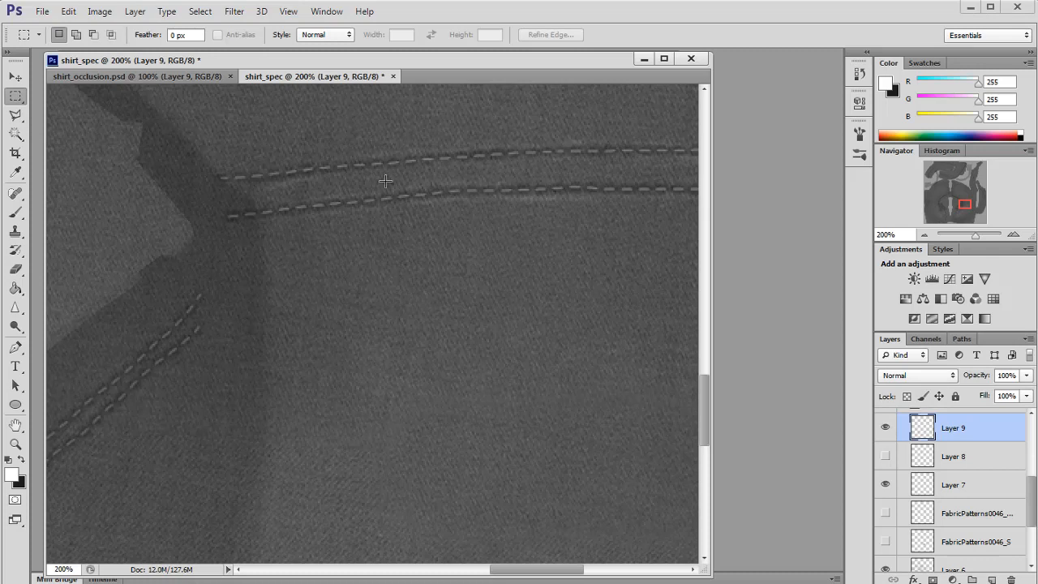
pyautogui.hotkey('ctrl', 'u')
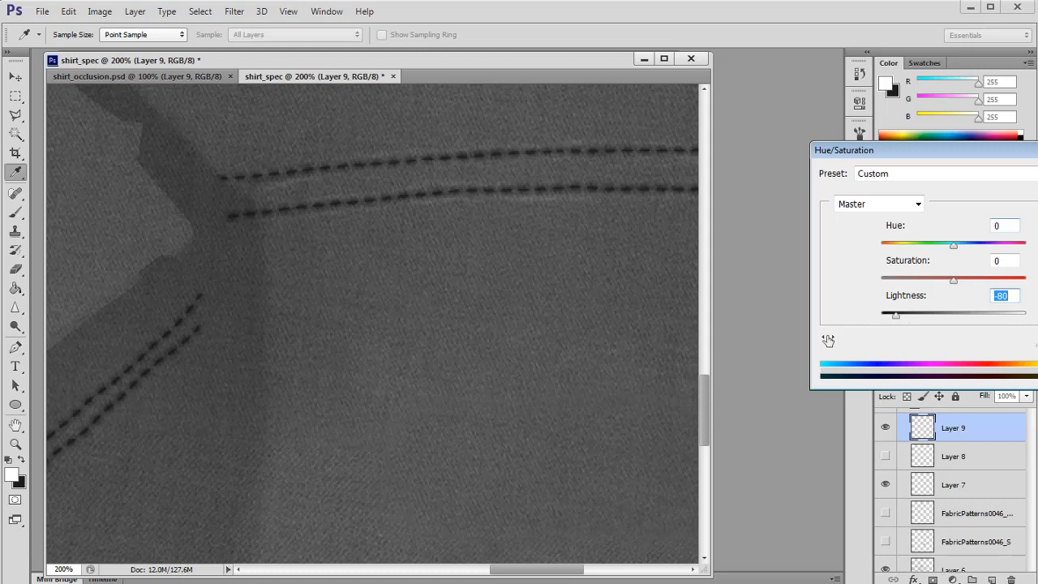
pyautogui.press('Return')
# Step: Save the duplicated document as shirt_spec.psd in the project folder
pyautogui.click(924, 235)
pyautogui.click(924, 235)
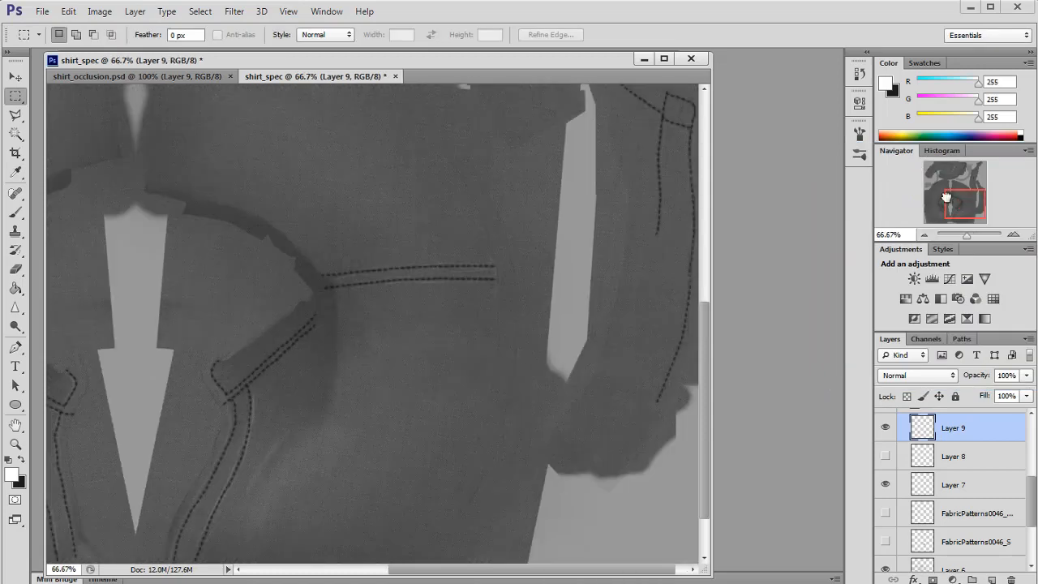
pyautogui.moveTo(946, 197); pyautogui.dragTo(924, 201)
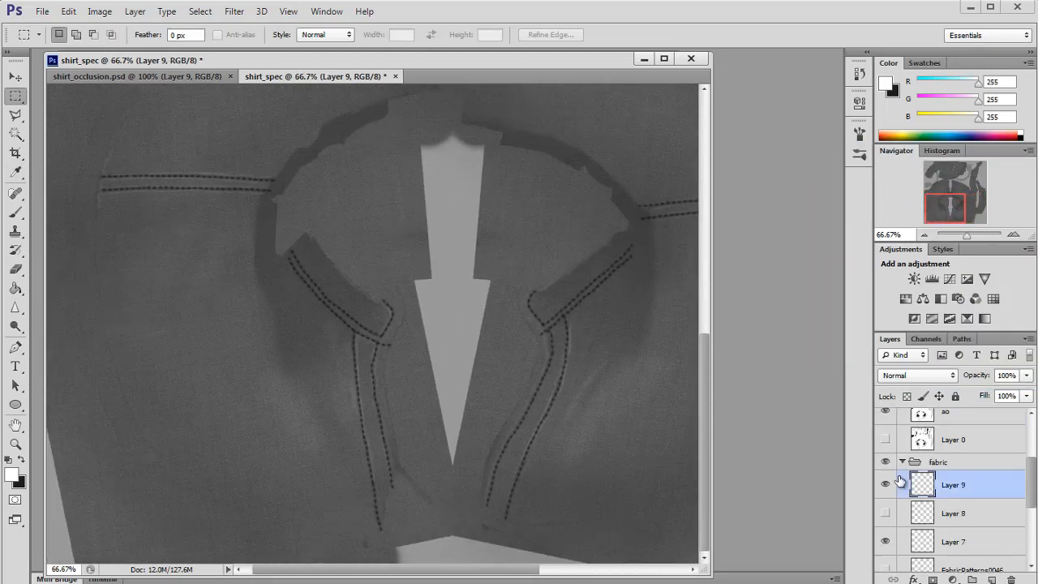
pyautogui.scroll(3, 930, 432)
pyautogui.hotkey('ctrl', 'shift', 's')
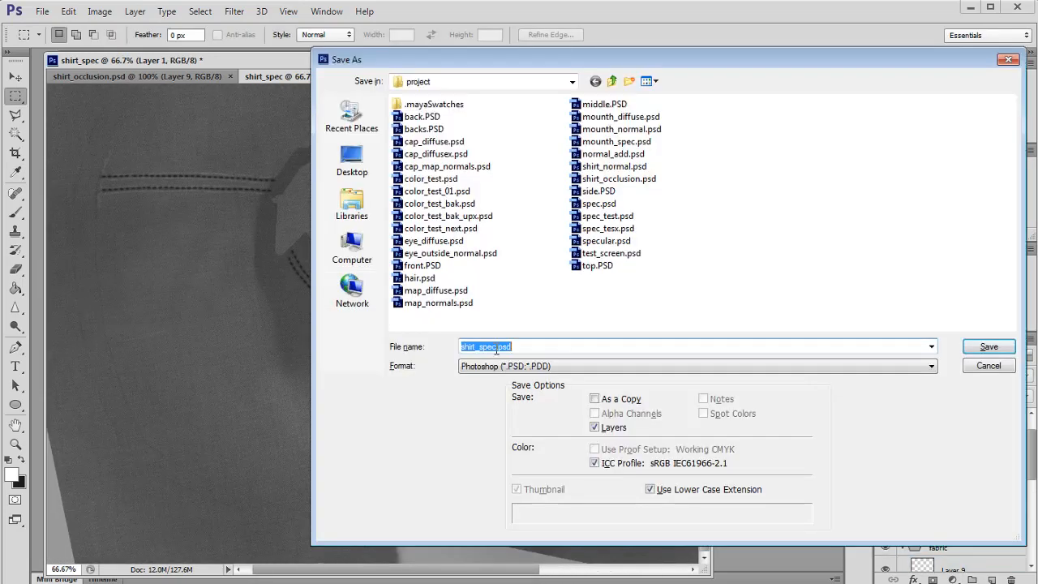
pyautogui.click(983, 349)
pyautogui.click(721, 197)
# Step: In Maya, connect a file texture to the shirt material's specular colour and load shirt_spec.psd
pyautogui.hotkey('alt', 'Tab')
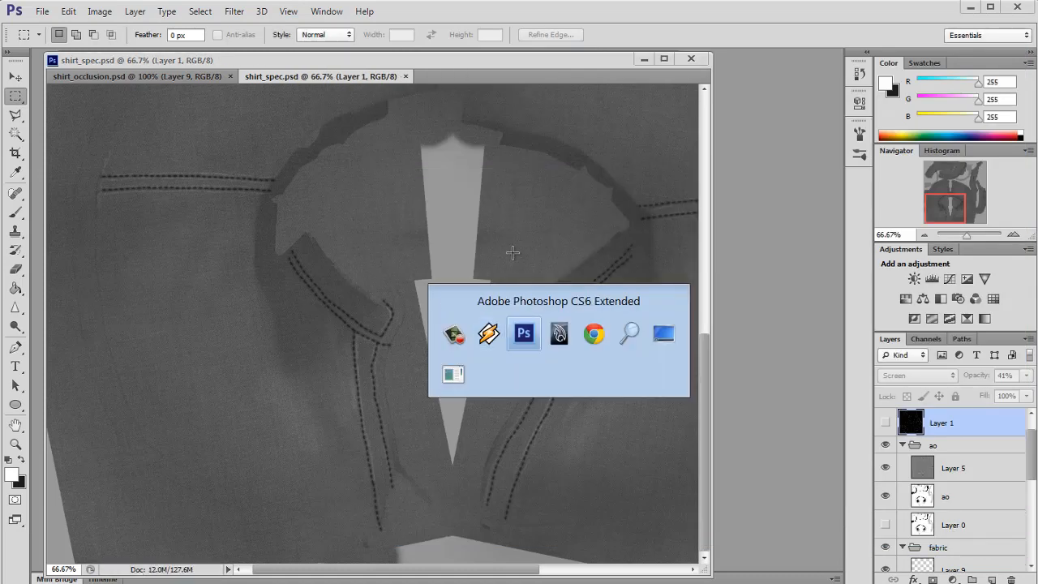
pyautogui.moveTo(521, 316); pyautogui.dragTo(479, 329)
pyautogui.click(593, 379)
pyautogui.hotkey('ctrl', 'a')
pyautogui.scroll(-2, 963, 392)
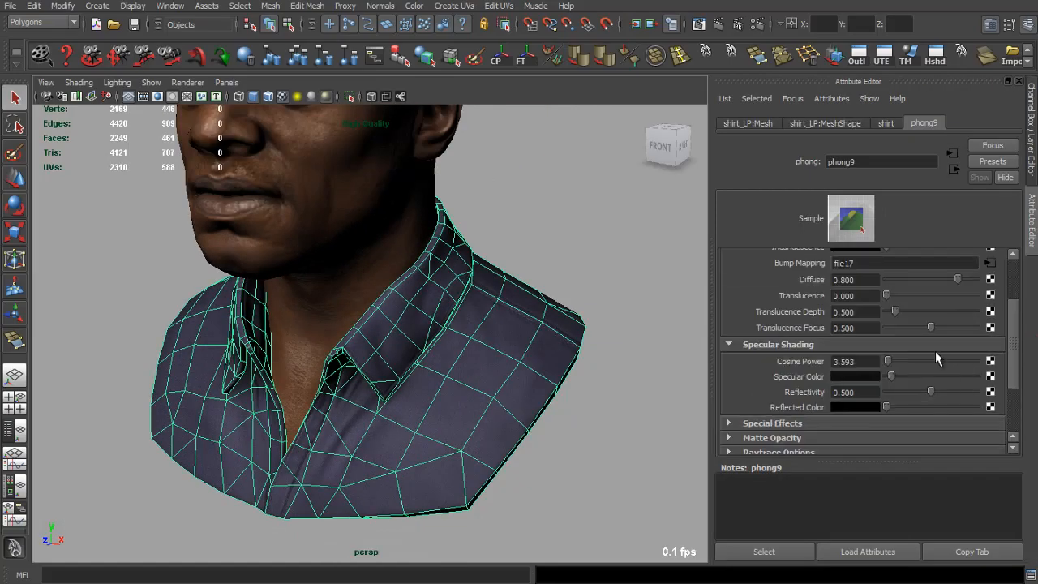
pyautogui.click(990, 376)
pyautogui.click(563, 281)
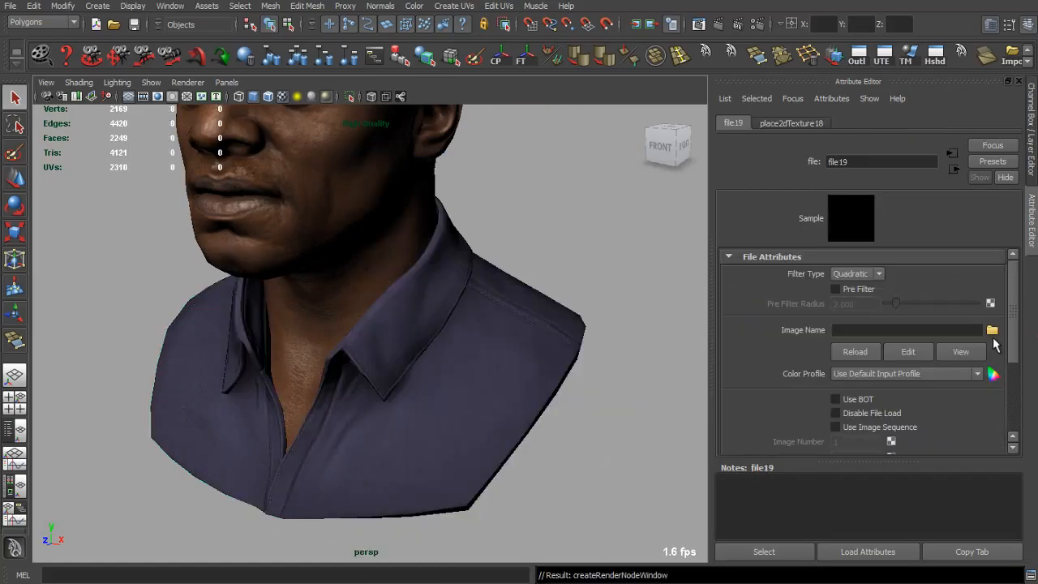
pyautogui.click(991, 331)
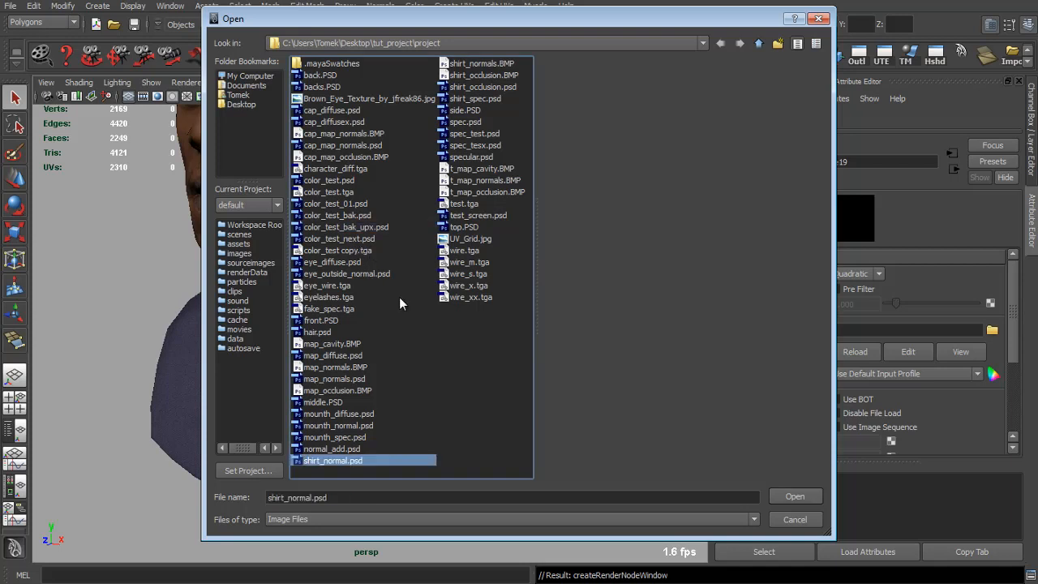
pyautogui.doubleClick(486, 99)
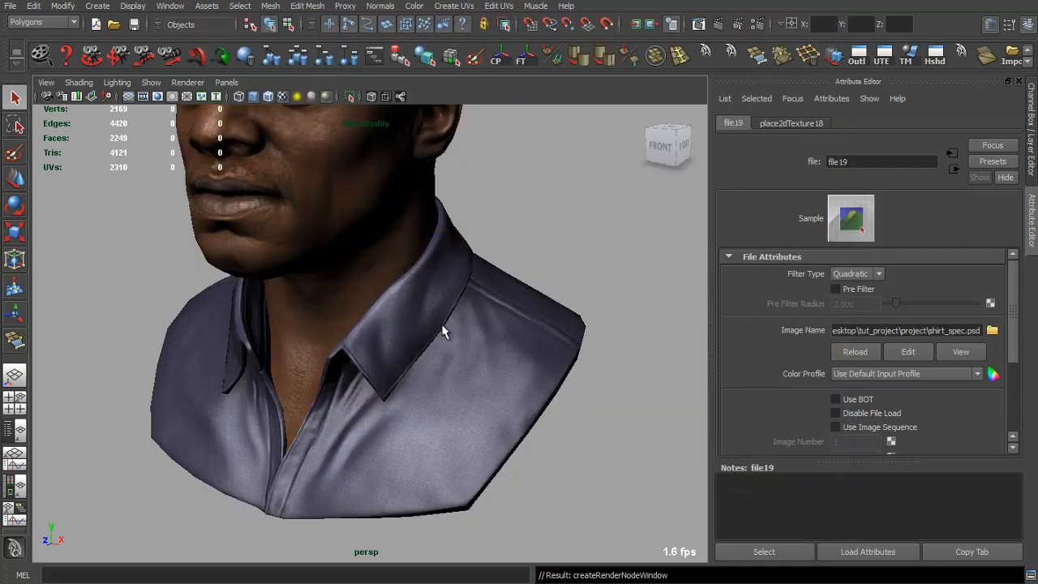
pyautogui.moveTo(440, 329); pyautogui.dragTo(472, 364)
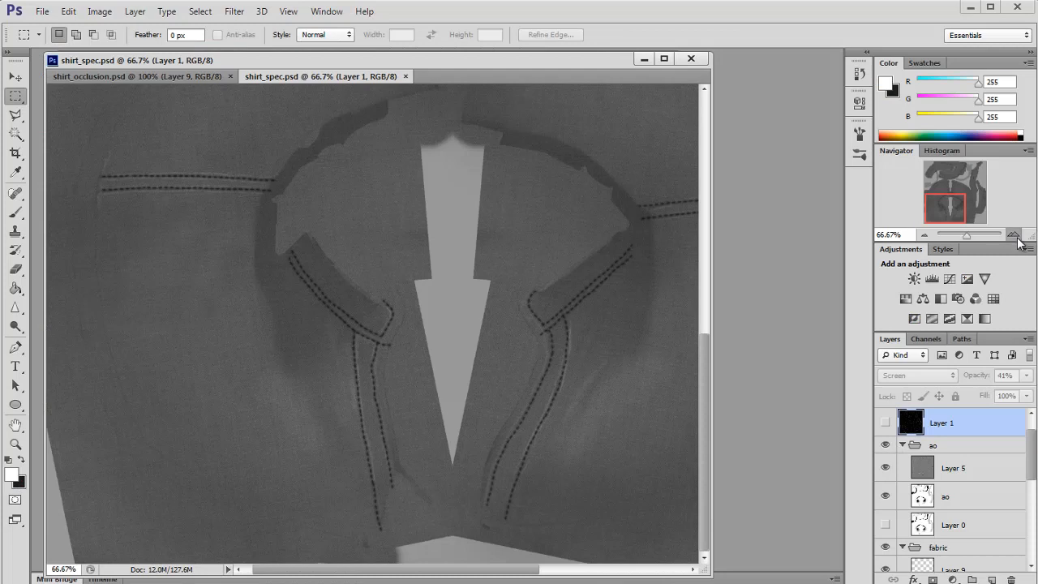
# Step: Add a Levels adjustment layer above the Hue/Saturation layer and shift the midtone slider to darken the map
pyautogui.click(1012, 234)
pyautogui.click(1013, 235)
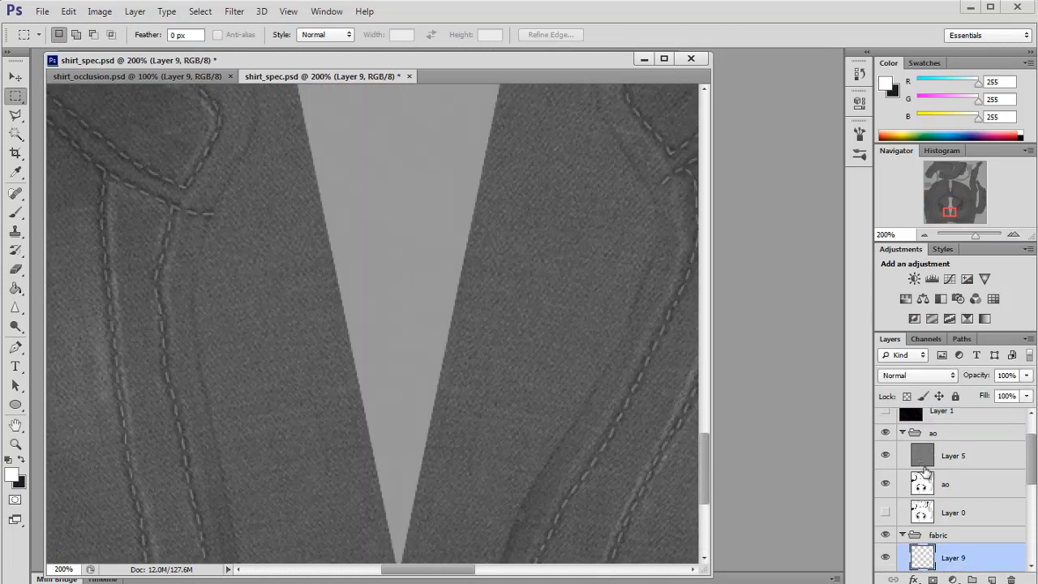
pyautogui.scroll(2, 967, 479)
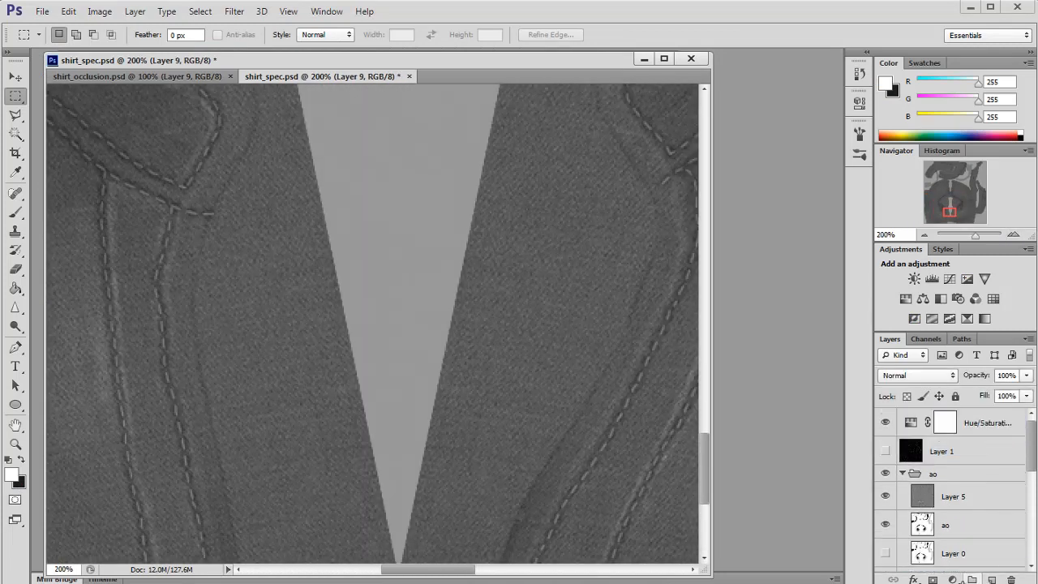
pyautogui.click(952, 579)
pyautogui.click(918, 424)
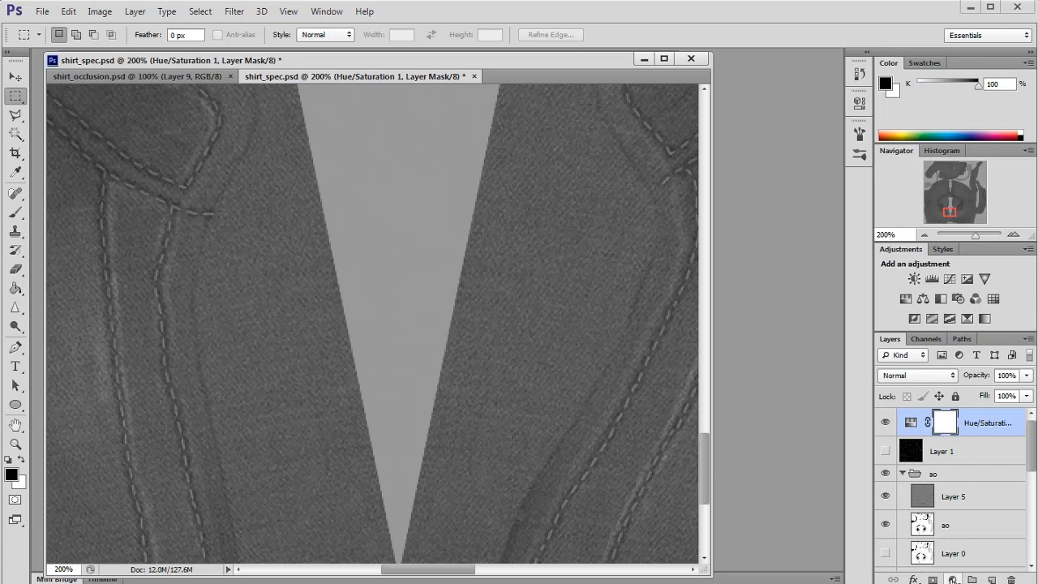
pyautogui.click(952, 579)
pyautogui.click(993, 333)
pyautogui.moveTo(823, 244)
pyautogui.mouseDown()
pyautogui.moveTo(794, 247)
pyautogui.moveTo(825, 246)
pyautogui.mouseUp()
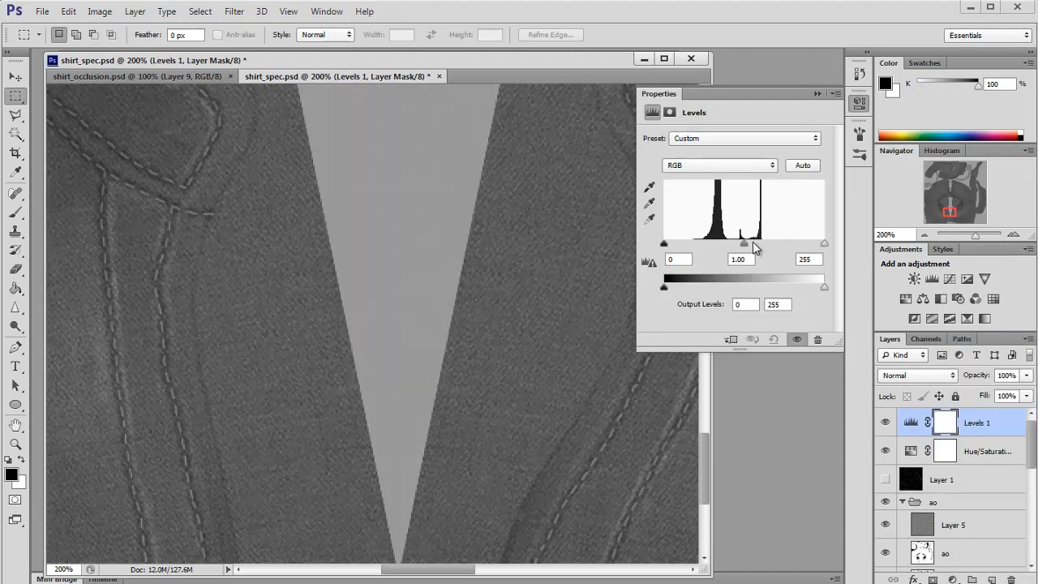
pyautogui.moveTo(752, 242); pyautogui.dragTo(776, 246)
pyautogui.click(923, 234)
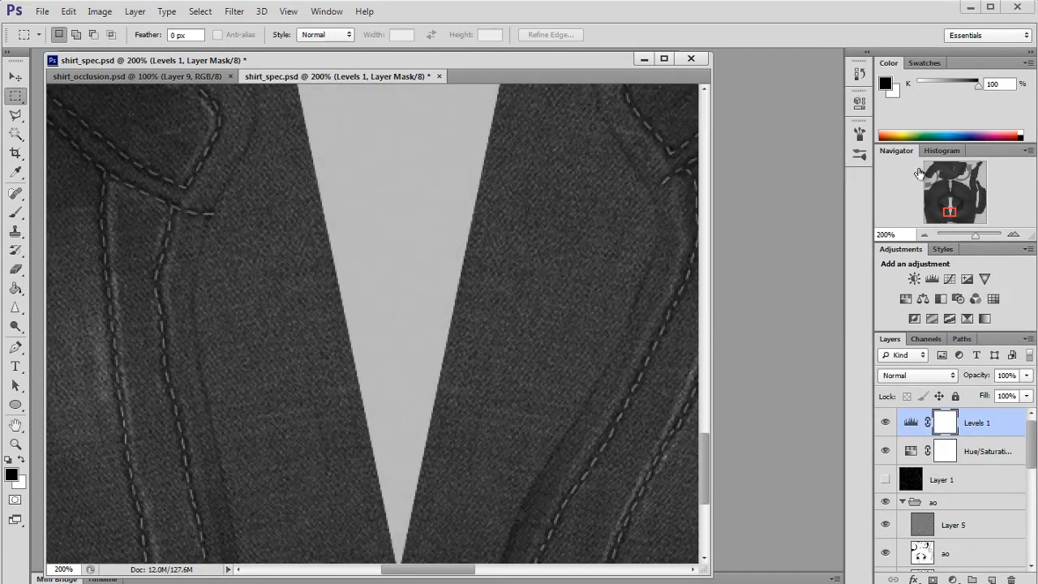
# Step: Zoom out on the specular map and select Layer 6, setting its opacity to 42%
pyautogui.click(923, 234)
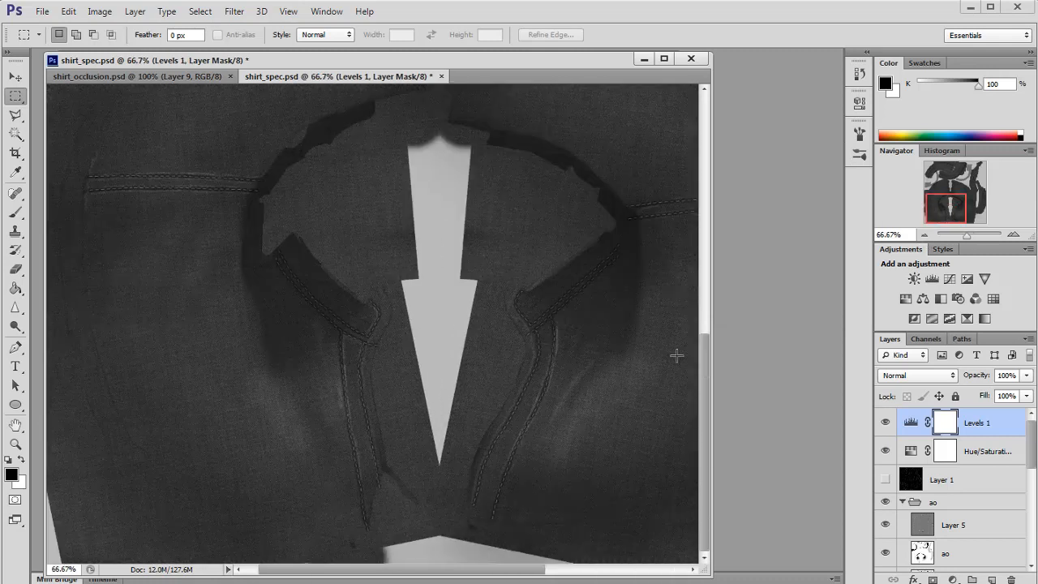
pyautogui.scroll(-5, 895, 504)
pyautogui.click(886, 512)
pyautogui.scroll(-2, 888, 517)
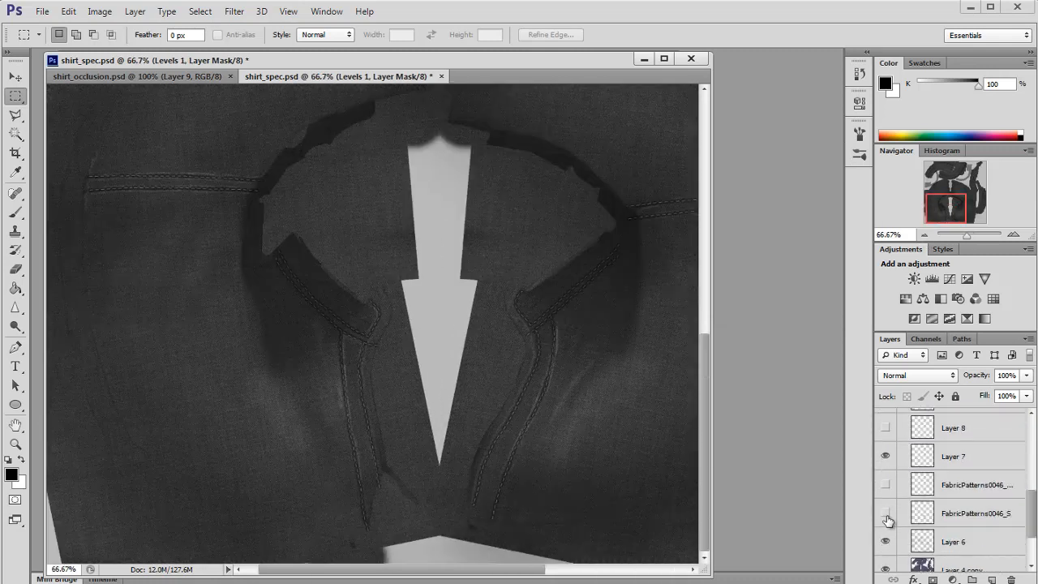
pyautogui.click(886, 542)
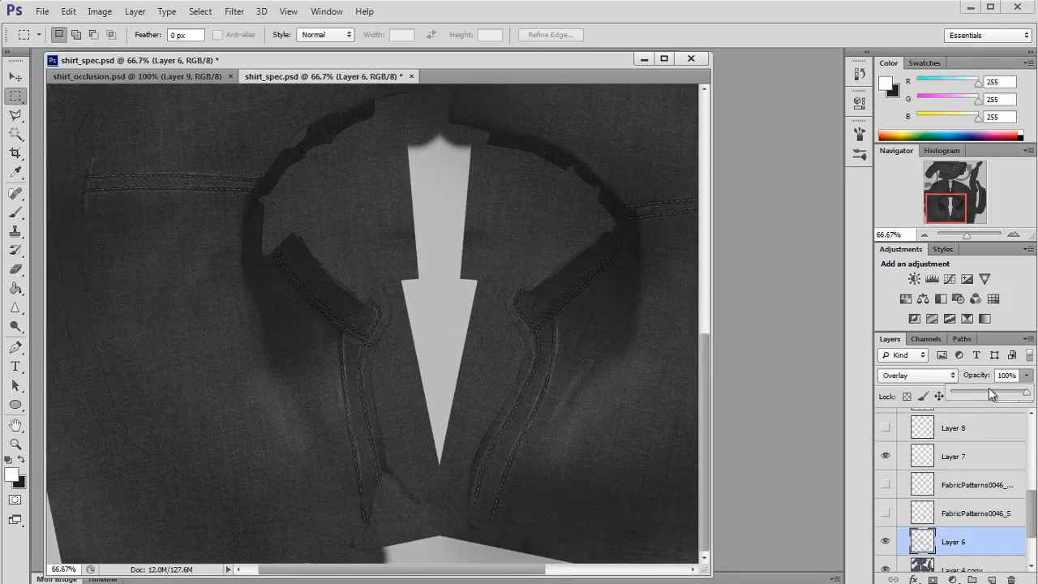
# Step: Save the document over shirt_spec.psd in the project folder
pyautogui.hotkey('ctrl', 'shift', 's')
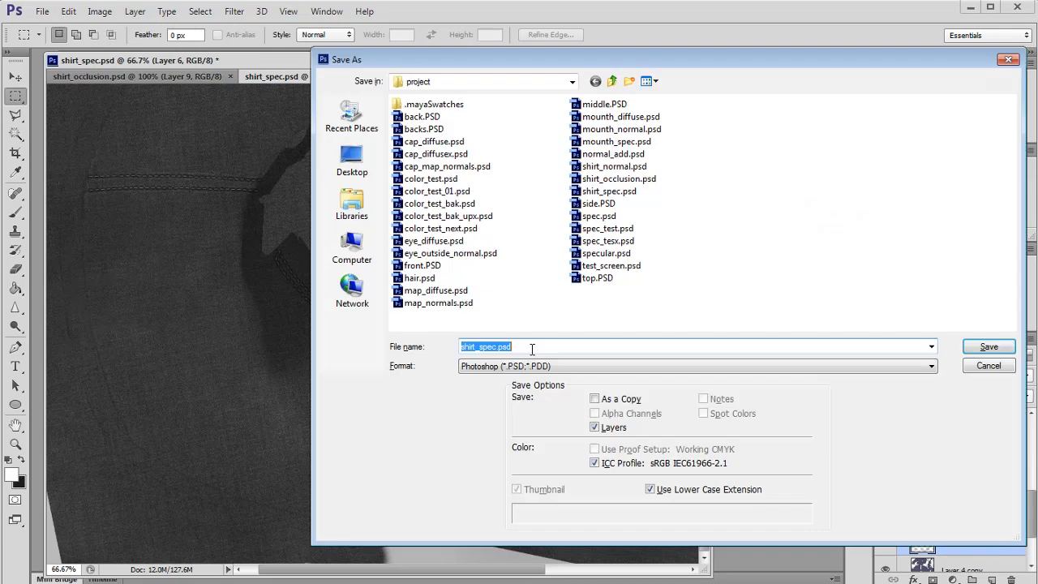
pyautogui.click(966, 348)
pyautogui.press('Return')
pyautogui.press('Return')
# Step: In Maya, reload the shirt_spec.psd file texture and examine the shirt's specular look in the viewport
pyautogui.hotkey('alt', 'Tab')
pyautogui.hotkey('alt', 'Tab')
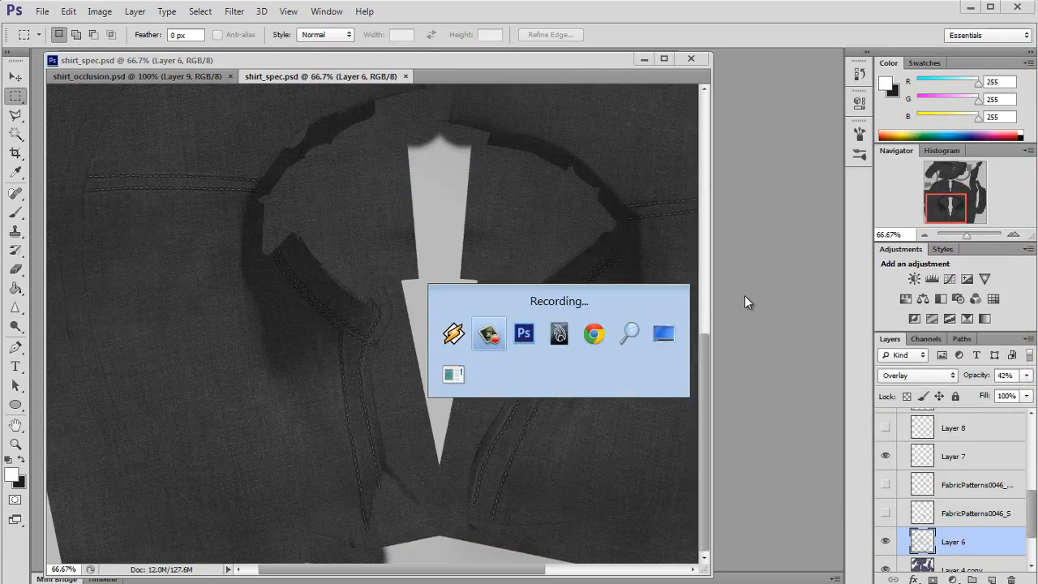
# Step: Select Layer 4 copy and darken it with Hue/Saturation lightness set to -12
pyautogui.hotkey('alt', 'Tab')
pyautogui.hotkey('alt', 'Tab')
pyautogui.click(852, 353)
pyautogui.scroll(-5, 587, 335)
pyautogui.moveTo(586, 334); pyautogui.dragTo(640, 364)
pyautogui.scroll(-4, 592, 329)
pyautogui.scroll(6, 426, 329)
pyautogui.scroll(-6, 579, 370)
pyautogui.keyDown('alt'); pyautogui.moveTo(486, 365); pyautogui.dragTo(598, 378); pyautogui.keyUp('alt')
pyautogui.keyDown('alt'); pyautogui.moveTo(377, 365); pyautogui.dragTo(553, 375); pyautogui.keyUp('alt')
pyautogui.scroll(5, 551, 348)
pyautogui.keyDown('alt'); pyautogui.moveTo(549, 330); pyautogui.dragTo(457, 322); pyautogui.keyUp('alt')
pyautogui.hotkey('alt', 'Tab')
pyautogui.scroll(5, 952, 532)
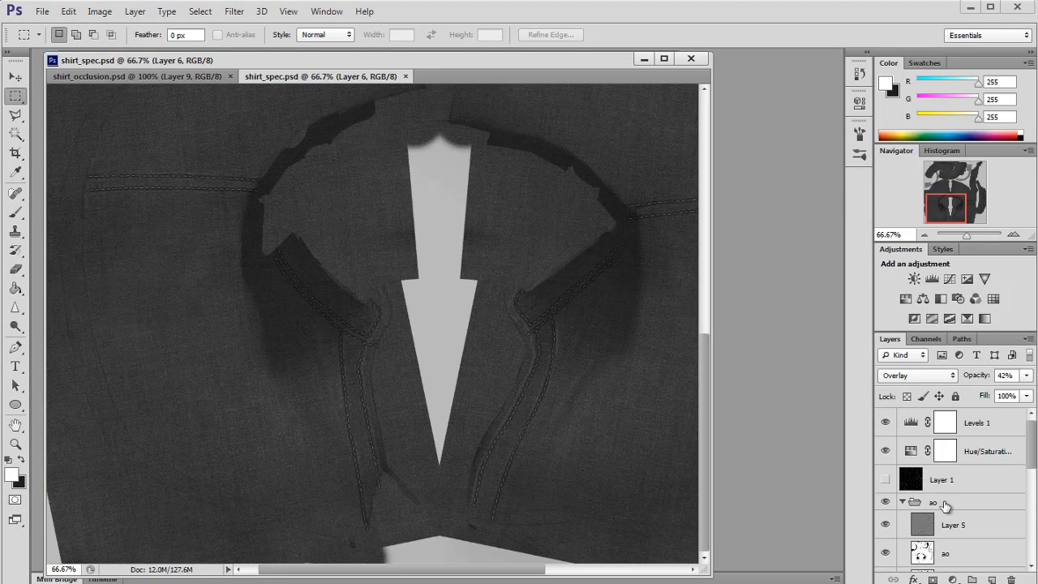
pyautogui.scroll(-5, 944, 504)
pyautogui.click(916, 500)
pyautogui.hotkey('ctrl', 'u')
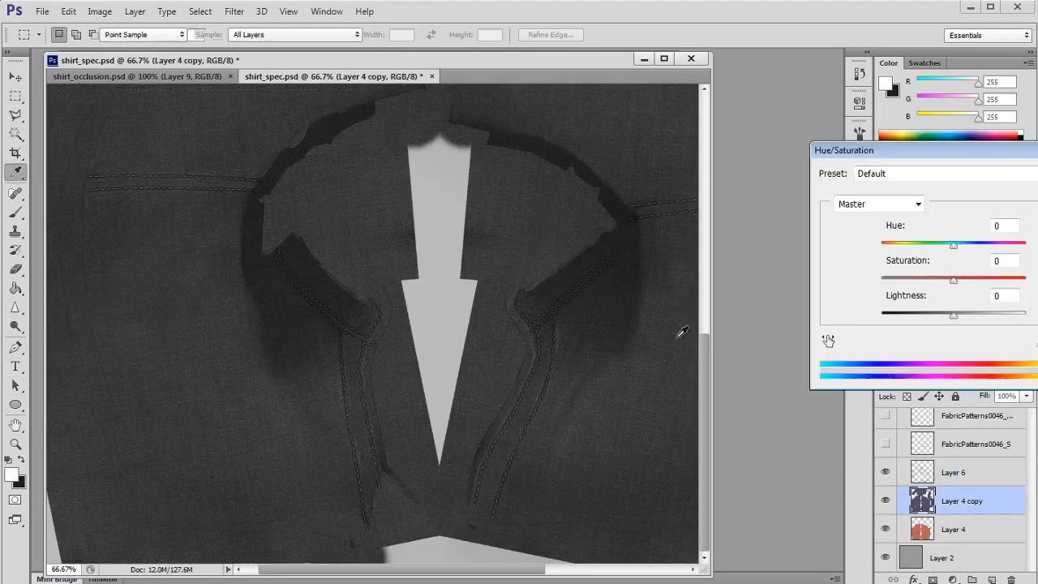
pyautogui.moveTo(952, 316); pyautogui.dragTo(944, 317)
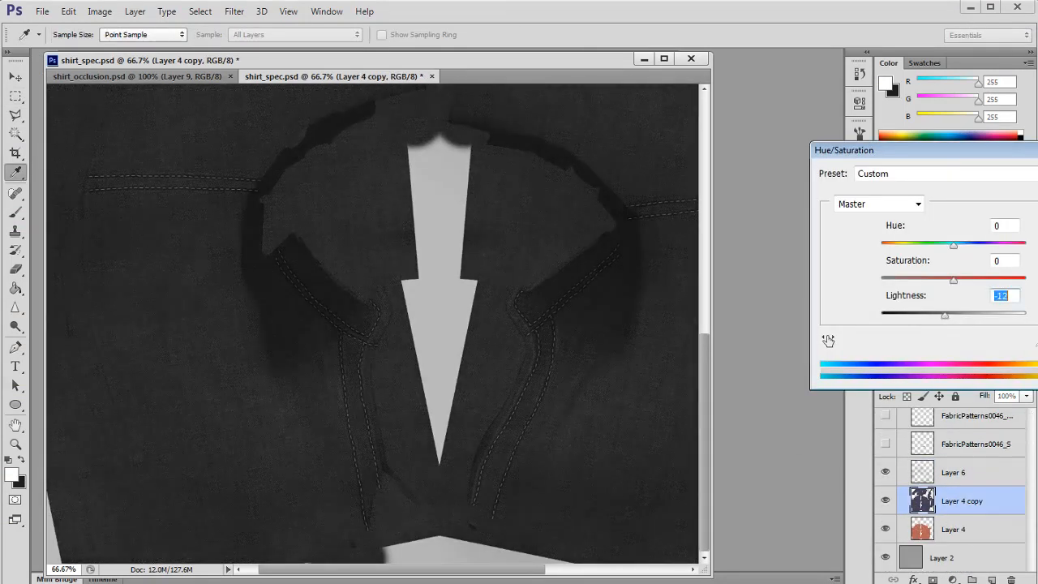
pyautogui.press('Return')
# Step: Save shirt_spec.psd and reload its file texture in Maya to check the shirt
pyautogui.hotkey('ctrl', 's')
pyautogui.hotkey('alt', 'Tab')
pyautogui.hotkey('alt', 'Tab')
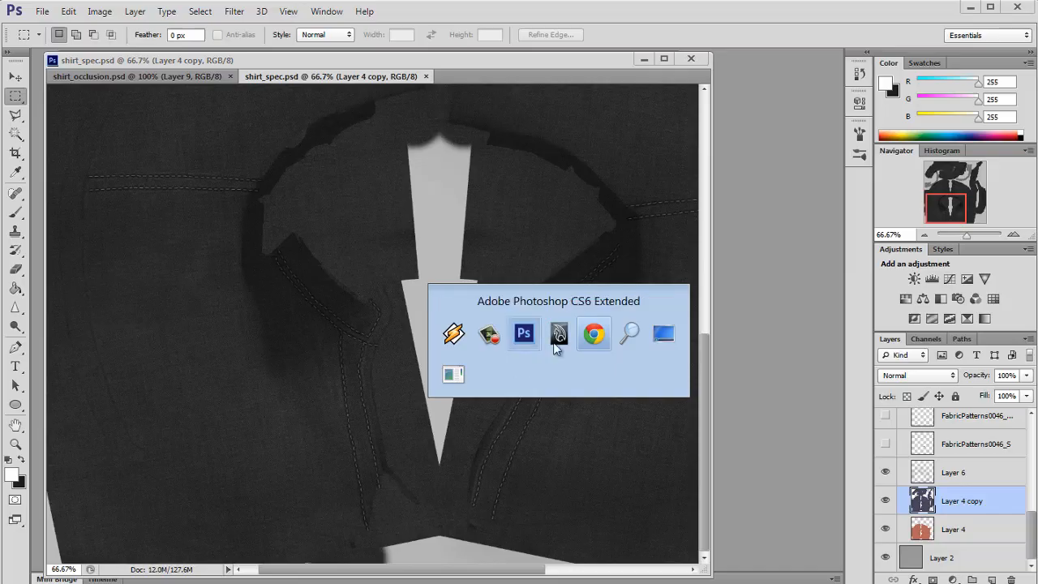
pyautogui.click(855, 352)
pyautogui.click(677, 465)
pyautogui.scroll(-5, 568, 438)
pyautogui.moveTo(483, 415); pyautogui.dragTo(132, 347)
pyautogui.scroll(3, 470, 436)
pyautogui.scroll(5, 426, 429)
pyautogui.moveTo(426, 429); pyautogui.dragTo(348, 337)
pyautogui.scroll(-5, 317, 289)
pyautogui.scroll(-4, 315, 339)
# Step: Select the shirt and set its phong9 material's Cosine Power to 5
pyautogui.click(454, 390)
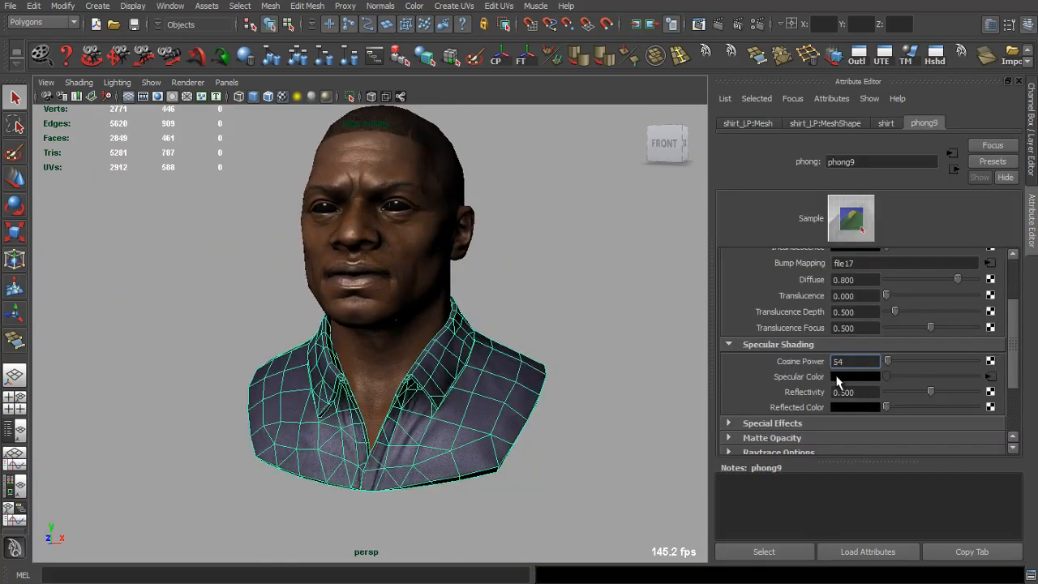
pyautogui.click(552, 359)
pyautogui.moveTo(540, 359); pyautogui.dragTo(568, 268)
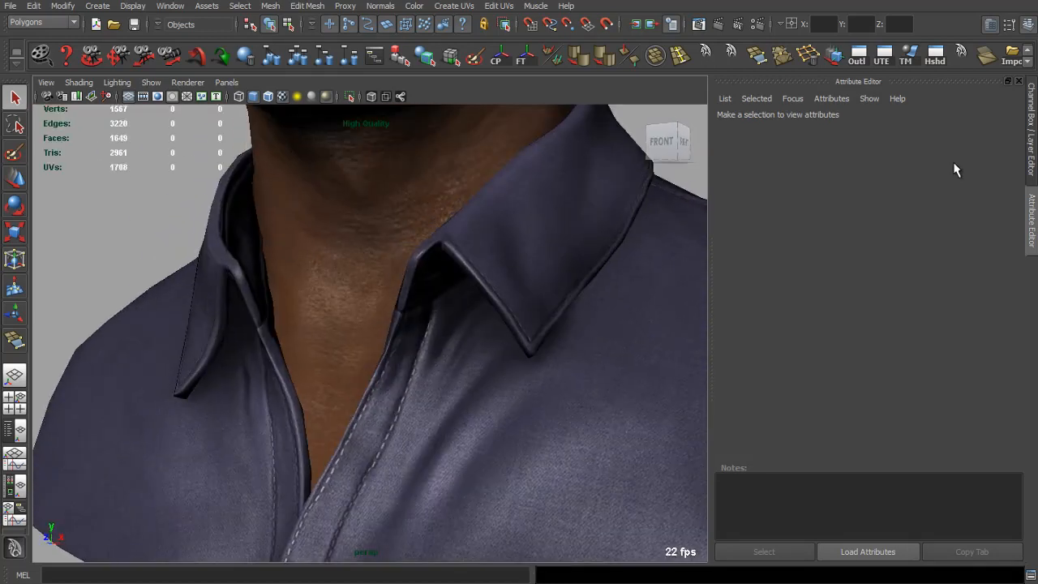
pyautogui.click(1019, 81)
pyautogui.scroll(-5, 560, 343)
pyautogui.scroll(10, 609, 338)
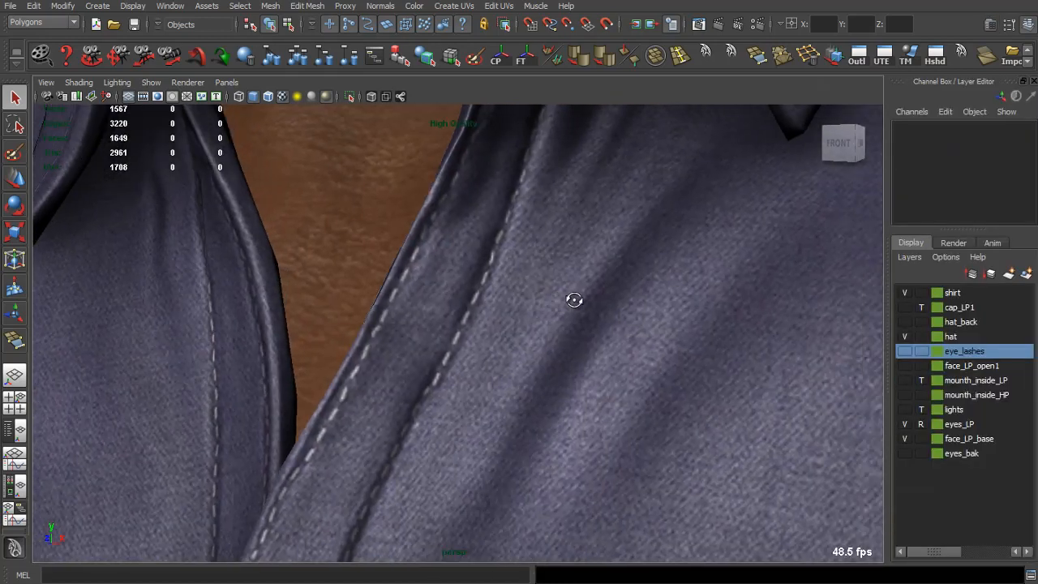
# Step: Select the stitch layer, Layer 9, and apply a Hue/Saturation adjustment to it
pyautogui.hotkey('alt', 'Tab')
pyautogui.scroll(3, 950, 496)
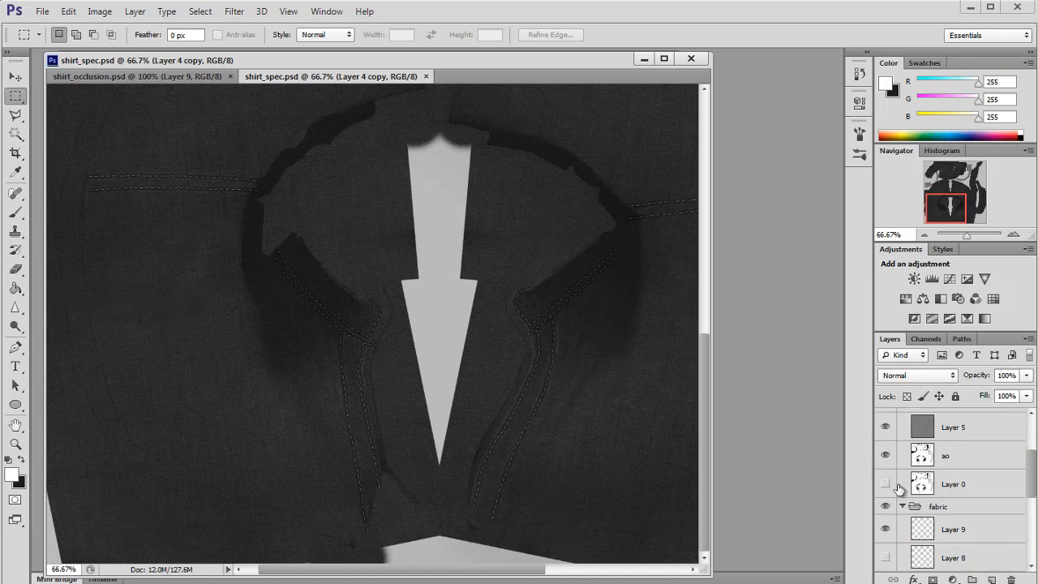
pyautogui.click(929, 535)
pyautogui.hotkey('ctrl', 'u')
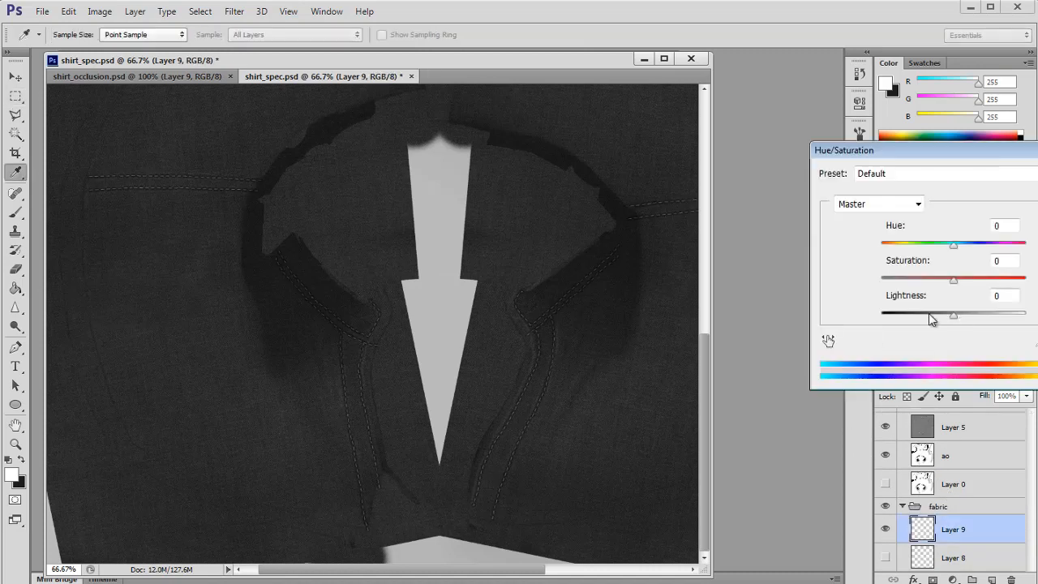
pyautogui.press('Return')
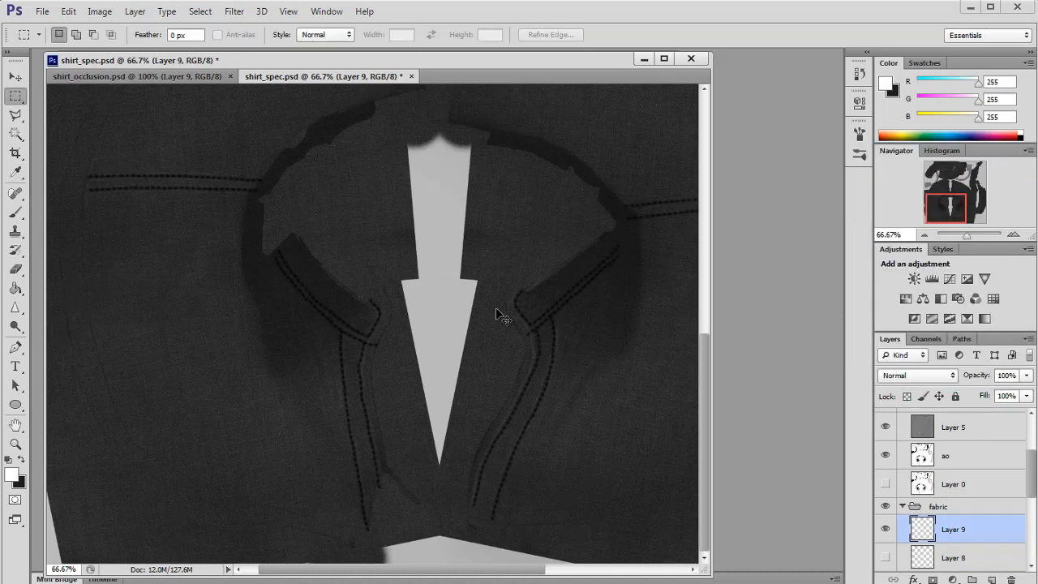
# Step: Save the document again as shirt_spec.psd, replacing the existing file
pyautogui.hotkey('ctrl', 'shift', 's')
pyautogui.press('Return')
pyautogui.press('Return')
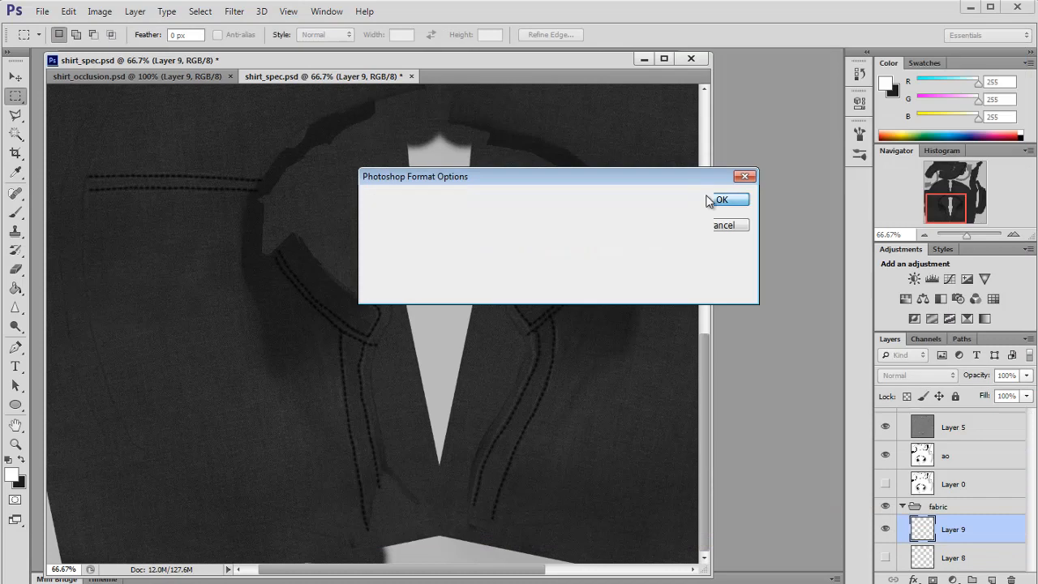
pyautogui.press('Return')
# Step: In Maya, open the specular colour's file texture, reload it and inspect the collar
pyautogui.hotkey('alt', 'Tab')
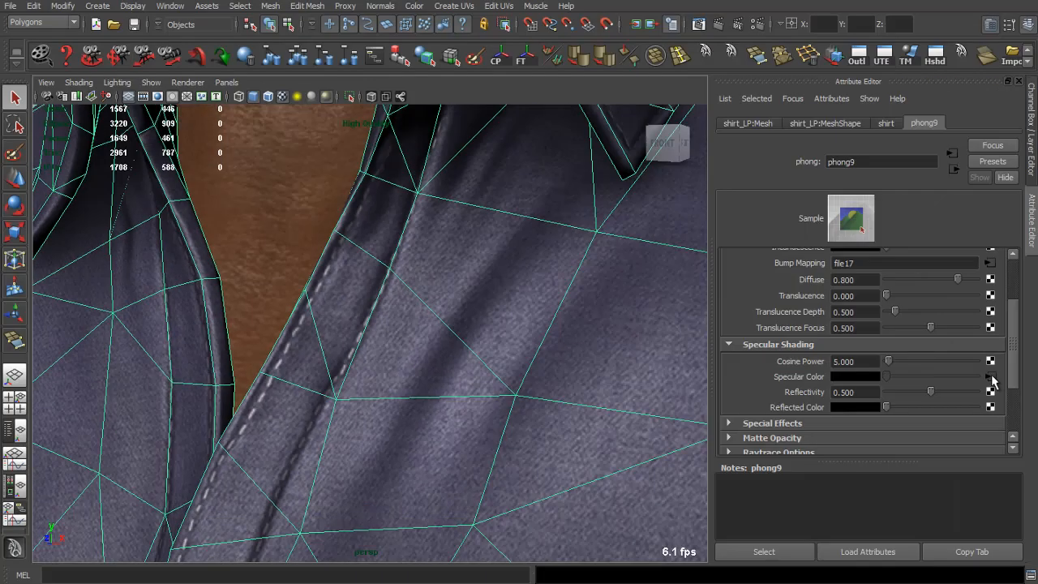
pyautogui.click(990, 376)
pyautogui.click(855, 351)
pyautogui.moveTo(568, 347); pyautogui.dragTo(489, 330)
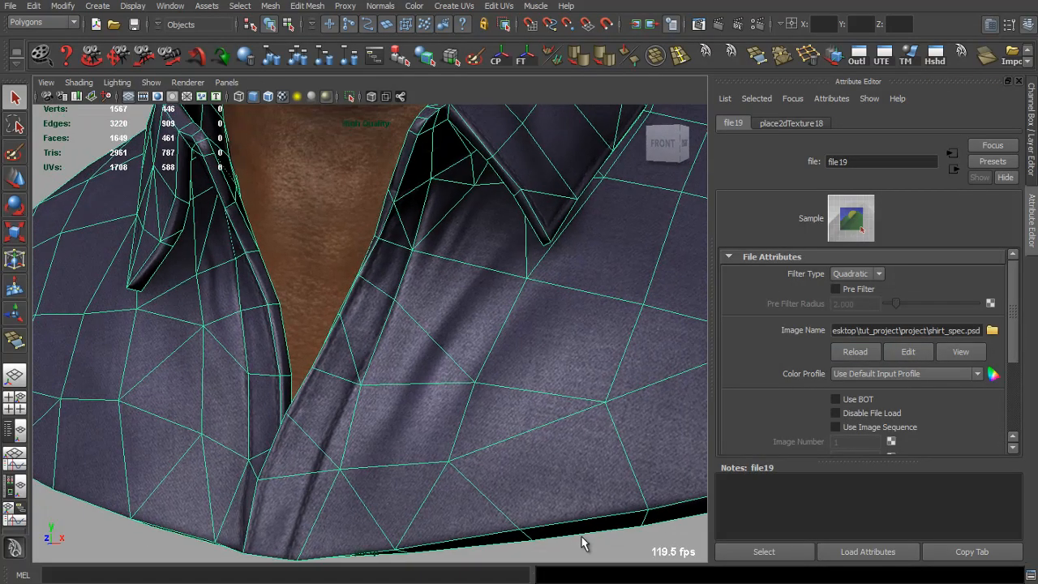
pyautogui.click(584, 543)
pyautogui.moveTo(495, 425); pyautogui.dragTo(608, 439)
# Step: Zoom in on the collar stitching and apply Levels to Layer 9 with default settings
pyautogui.hotkey('alt', 'Tab')
pyautogui.keyDown('ctrl'); pyautogui.click(609, 439); pyautogui.keyUp('ctrl')
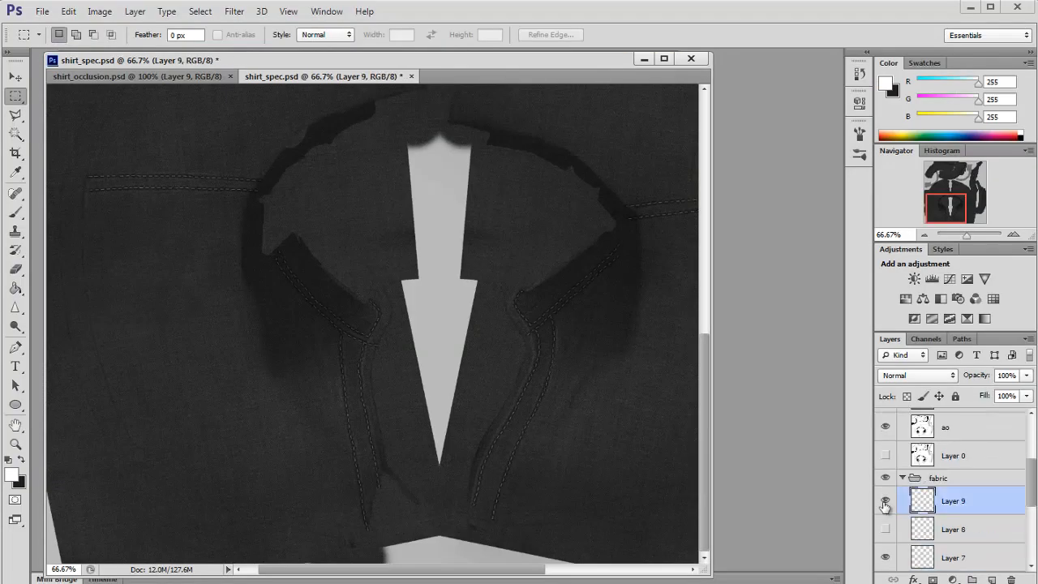
pyautogui.click(1013, 235)
pyautogui.click(1013, 235)
pyautogui.hotkey('ctrl', 'l')
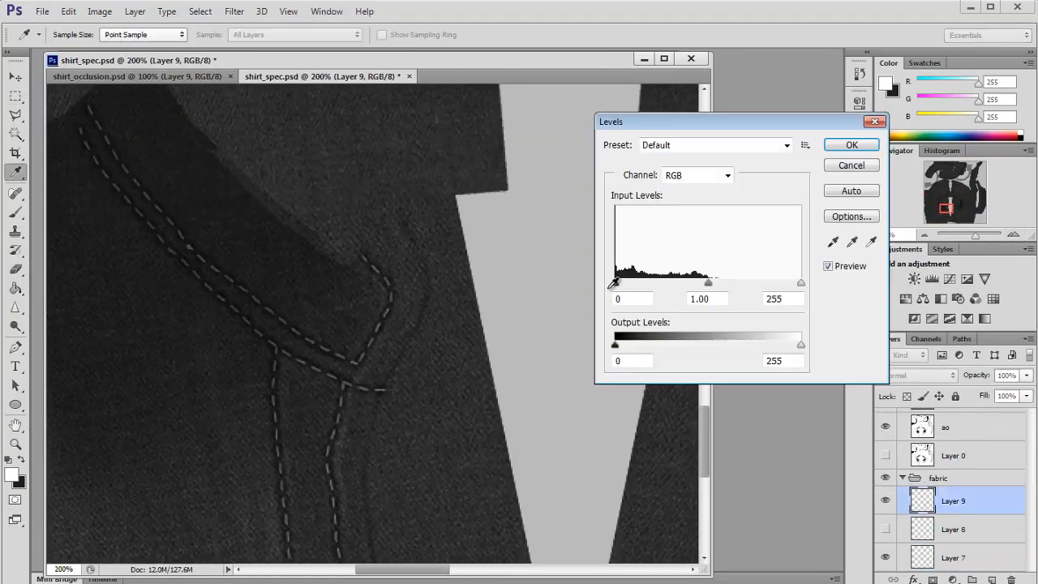
pyautogui.click(852, 147)
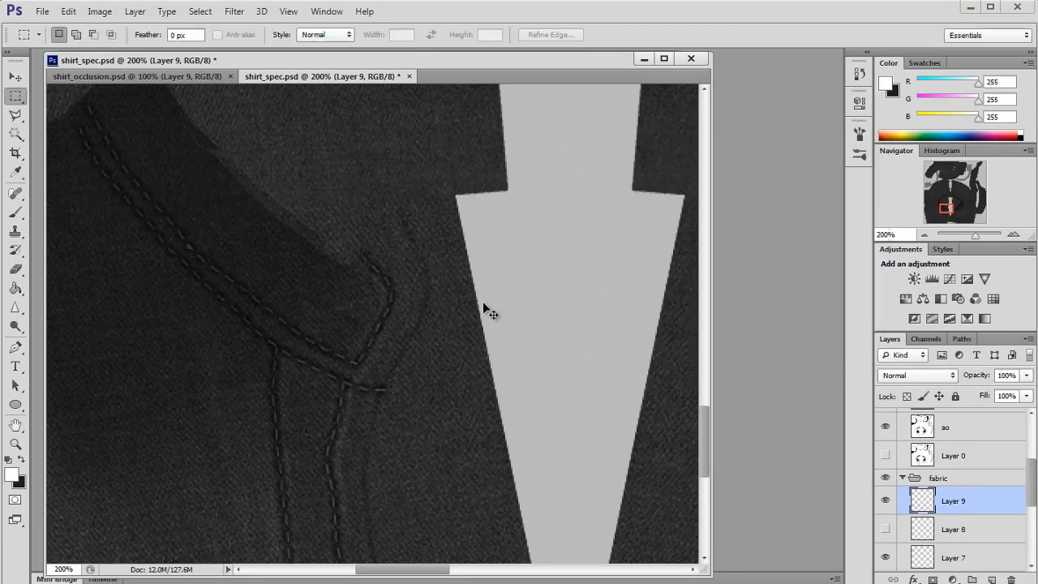
# Step: Save over shirt_spec.psd and confirm the Photoshop format options
pyautogui.hotkey('ctrl', 'shift', 's')
pyautogui.click(988, 347)
pyautogui.click(514, 228)
pyautogui.click(721, 199)
# Step: In Maya, open the specular colour's file texture and reload it
pyautogui.hotkey('alt', 'Tab')
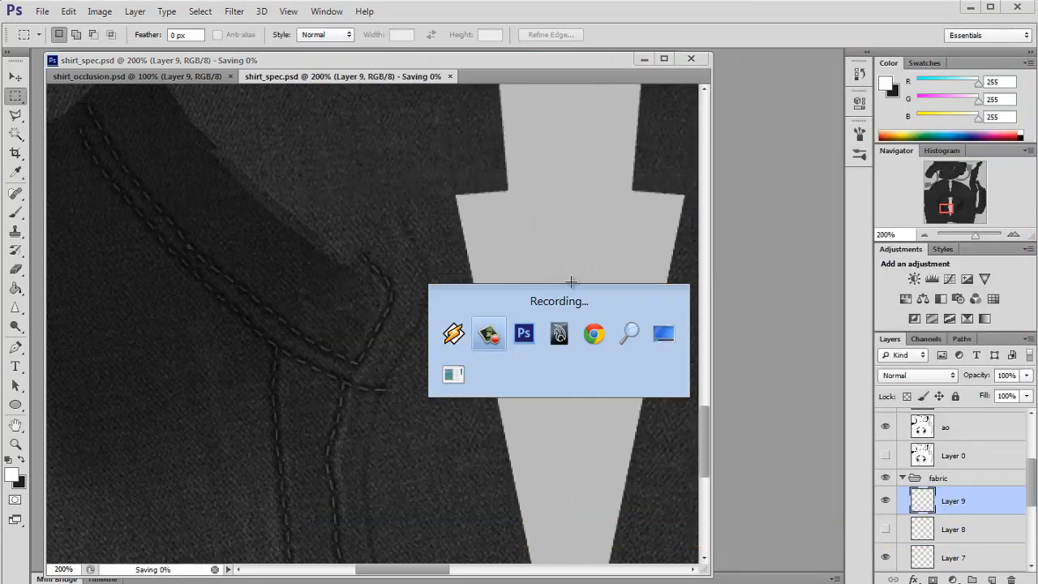
pyautogui.click(621, 304)
pyautogui.click(992, 377)
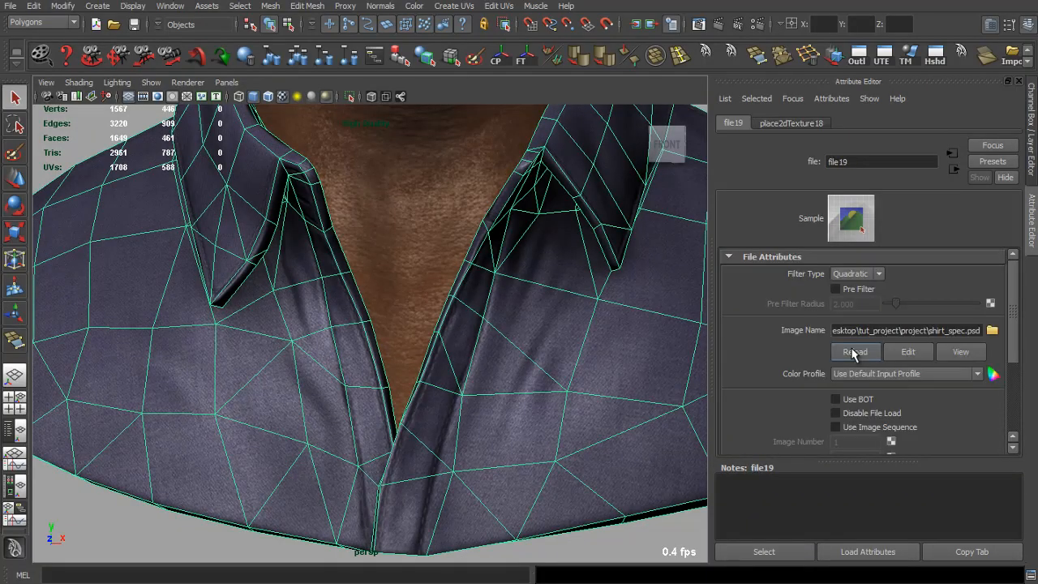
pyautogui.click(854, 354)
# Step: Orbit and zoom around the shirt to examine the updated specular highlights
pyautogui.click(598, 552)
pyautogui.moveTo(599, 495); pyautogui.dragTo(631, 437)
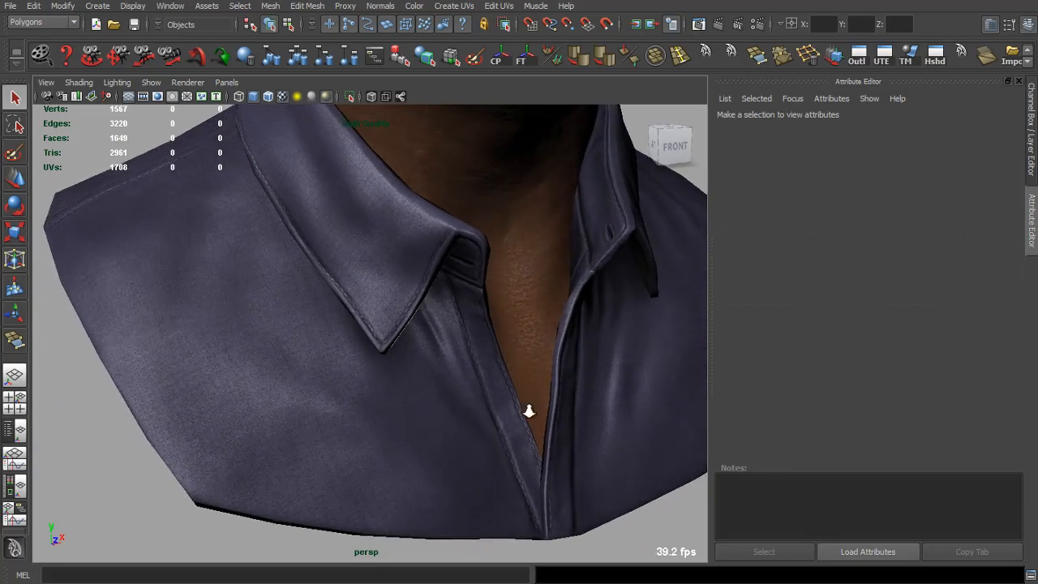
pyautogui.scroll(5, 529, 412)
pyautogui.scroll(-8, 530, 415)
pyautogui.scroll(5, 452, 361)
pyautogui.moveTo(452, 381); pyautogui.dragTo(567, 334)
pyautogui.scroll(-5, 398, 403)
pyautogui.scroll(-6, 230, 352)
pyautogui.scroll(6, 502, 349)
pyautogui.moveTo(486, 349); pyautogui.dragTo(327, 364)
pyautogui.scroll(5, 454, 388)
pyautogui.moveTo(453, 388); pyautogui.dragTo(327, 392)
pyautogui.moveTo(327, 392); pyautogui.dragTo(304, 328)
pyautogui.moveTo(304, 328); pyautogui.dragTo(306, 341)
pyautogui.hotkey('alt', 'Tab')
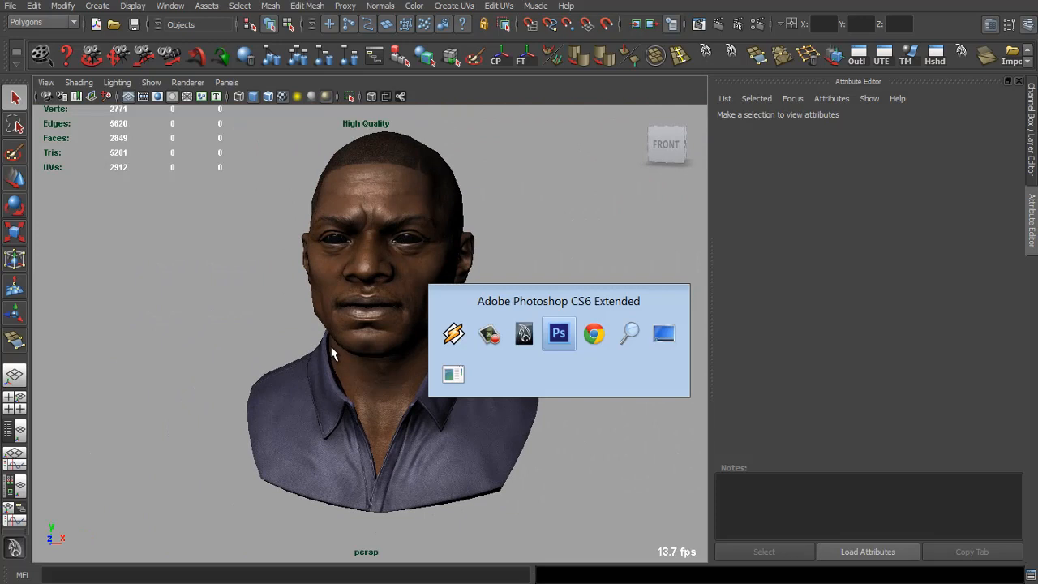
pyautogui.moveTo(407, 371); pyautogui.dragTo(451, 352)
pyautogui.click(451, 354)
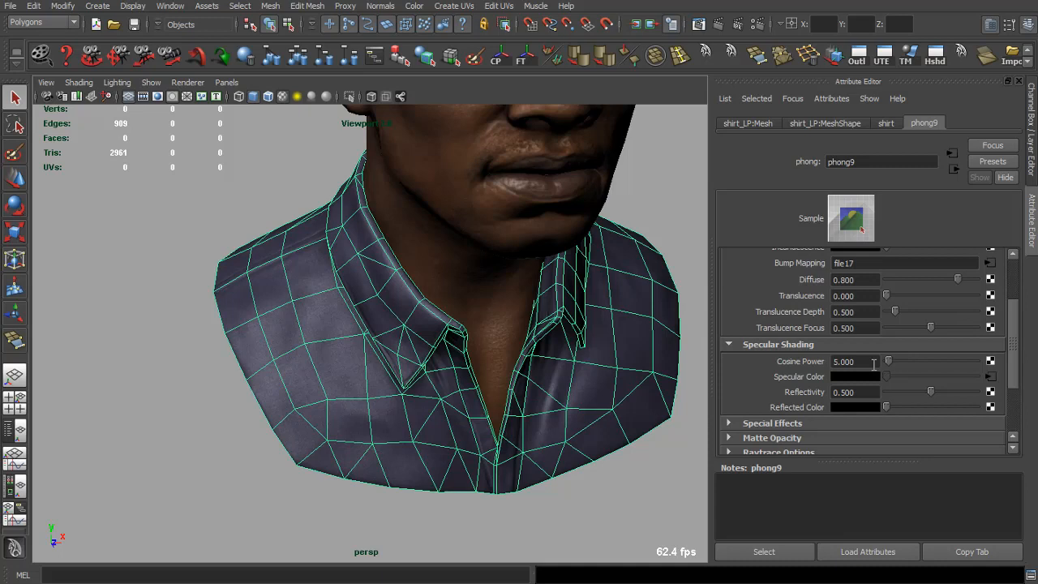
pyautogui.click(349, 509)
pyautogui.moveTo(399, 397); pyautogui.dragTo(439, 374)
# Step: Set the Levels 1 adjustment's output white level to 177
pyautogui.hotkey('alt', 'Tab')
pyautogui.scroll(2, 1014, 476)
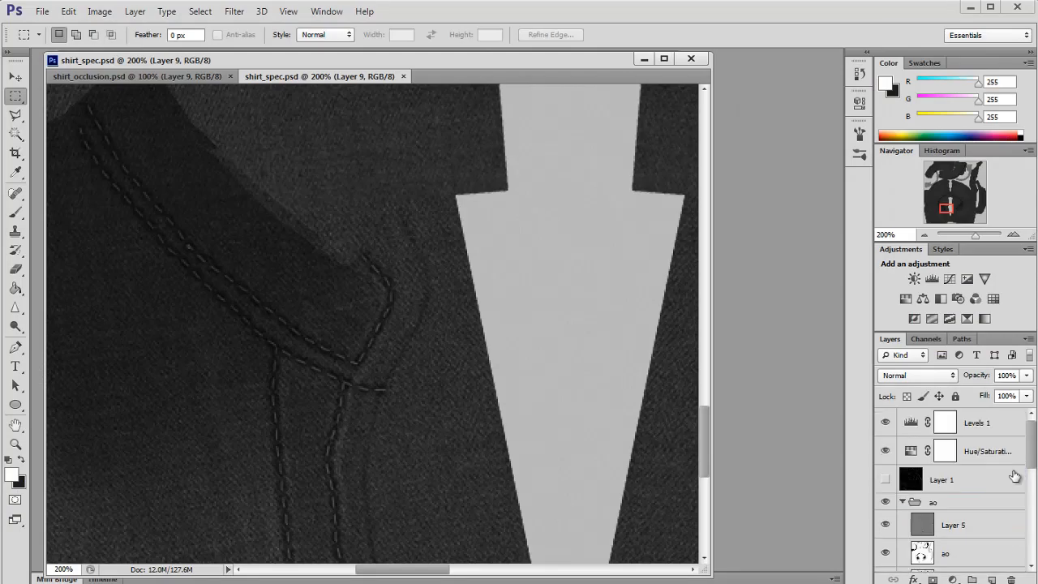
pyautogui.doubleClick(912, 424)
pyautogui.moveTo(823, 286); pyautogui.dragTo(775, 290)
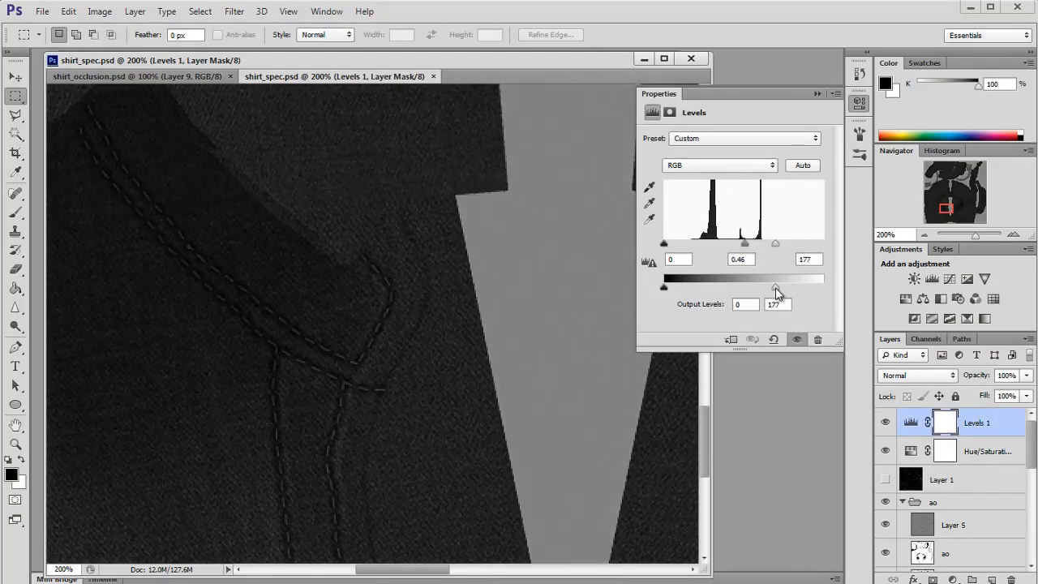
pyautogui.click(817, 94)
pyautogui.moveTo(945, 208); pyautogui.dragTo(930, 210)
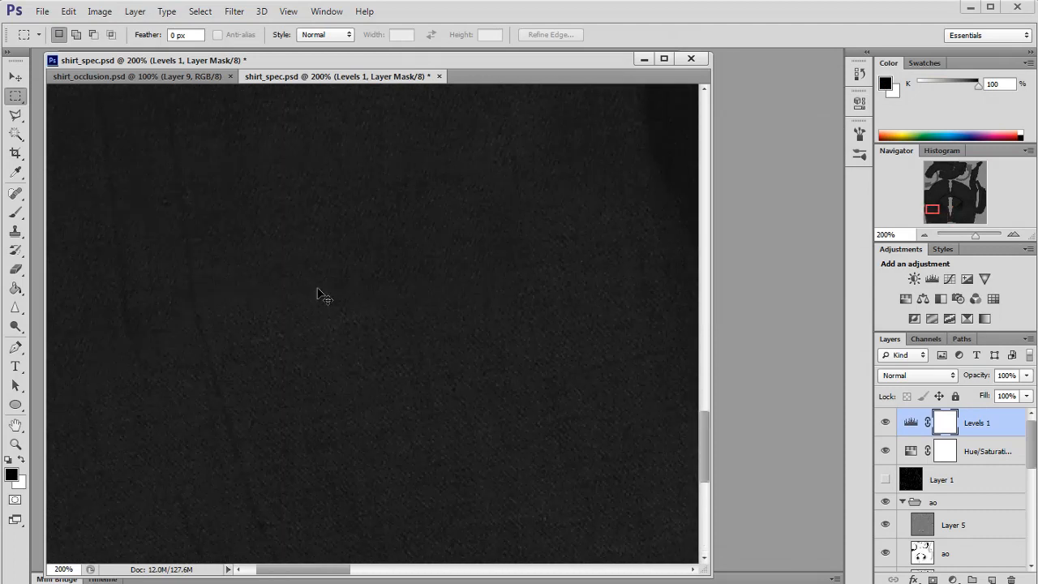
# Step: In Maya, open the shirt's specular file texture and examine the collar from different angles
pyautogui.hotkey('alt', 'Tab')
pyautogui.click(373, 359)
pyautogui.click(991, 375)
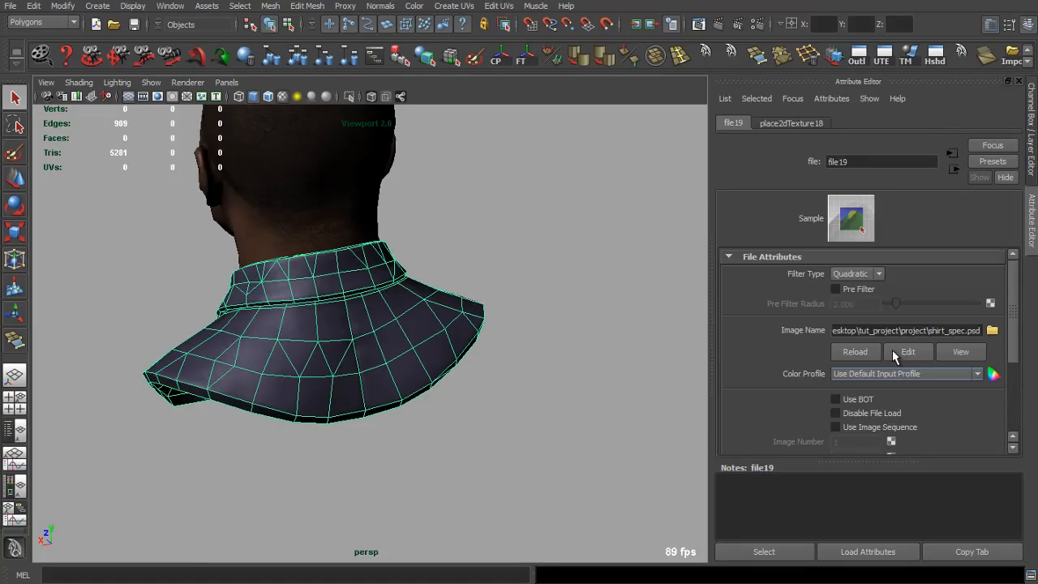
pyautogui.click(538, 395)
pyautogui.moveTo(537, 395); pyautogui.dragTo(213, 318)
pyautogui.moveTo(280, 324); pyautogui.dragTo(597, 308)
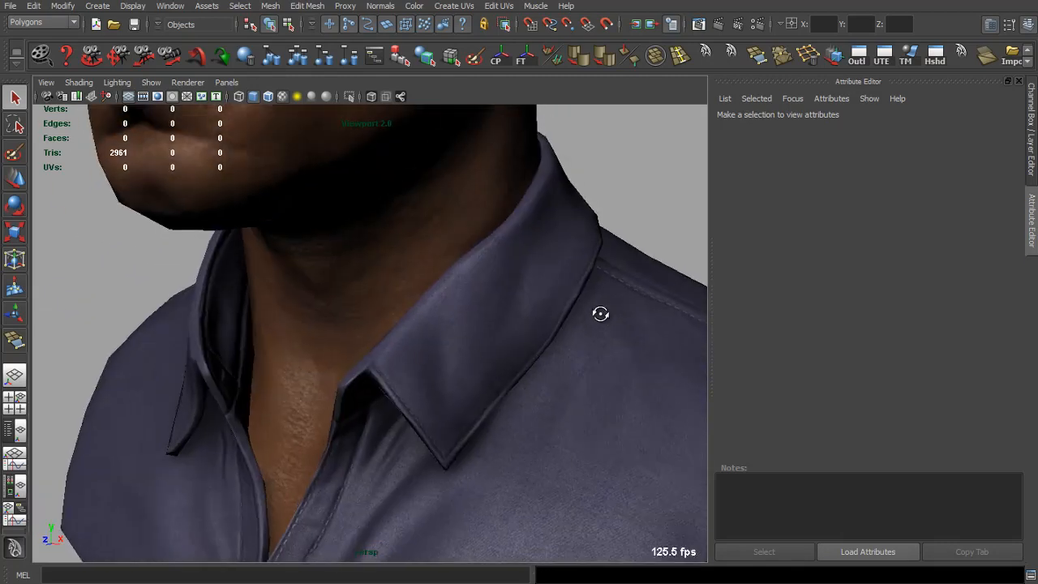
# Step: Duplicate the document under the name shirt_normal_add
pyautogui.hotkey('alt', 'Tab')
pyautogui.rightClick(344, 61)
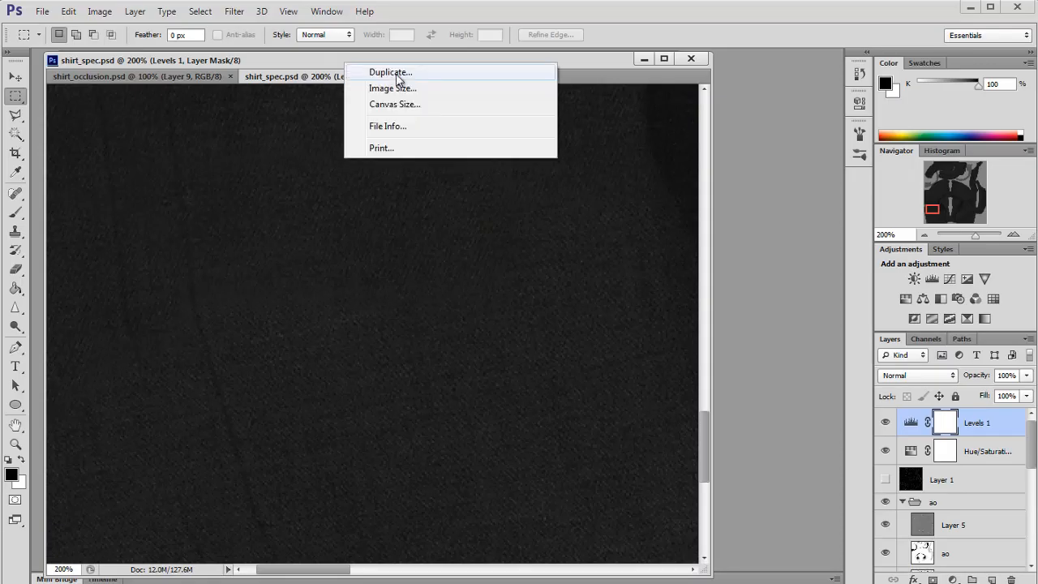
pyautogui.click(389, 74)
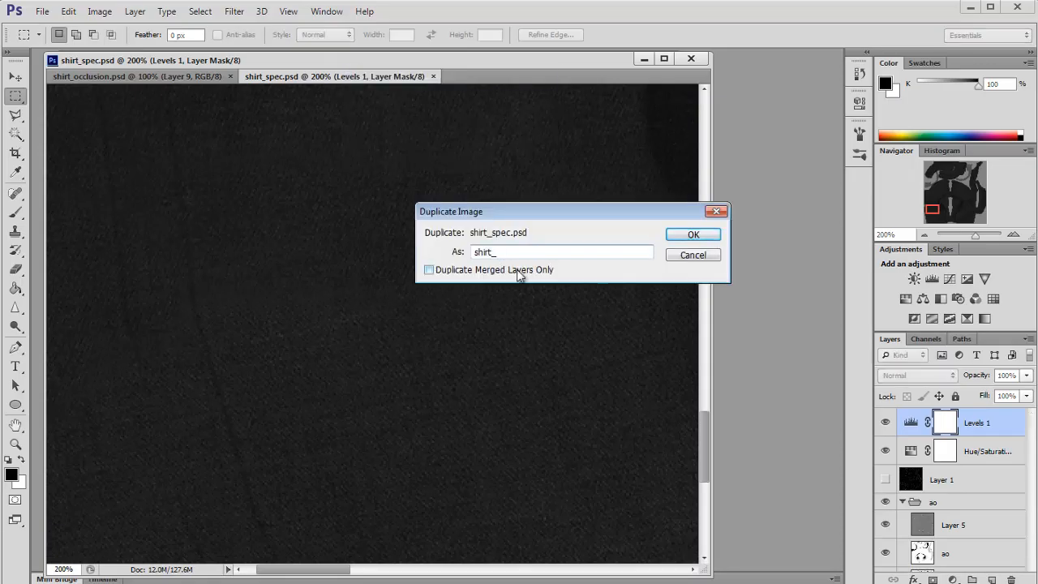
pyautogui.write('shirt_normal_add')
pyautogui.press('Return')
# Step: Save the duplicated document as shirt_normal_add.psd
pyautogui.hotkey('ctrl', 's')
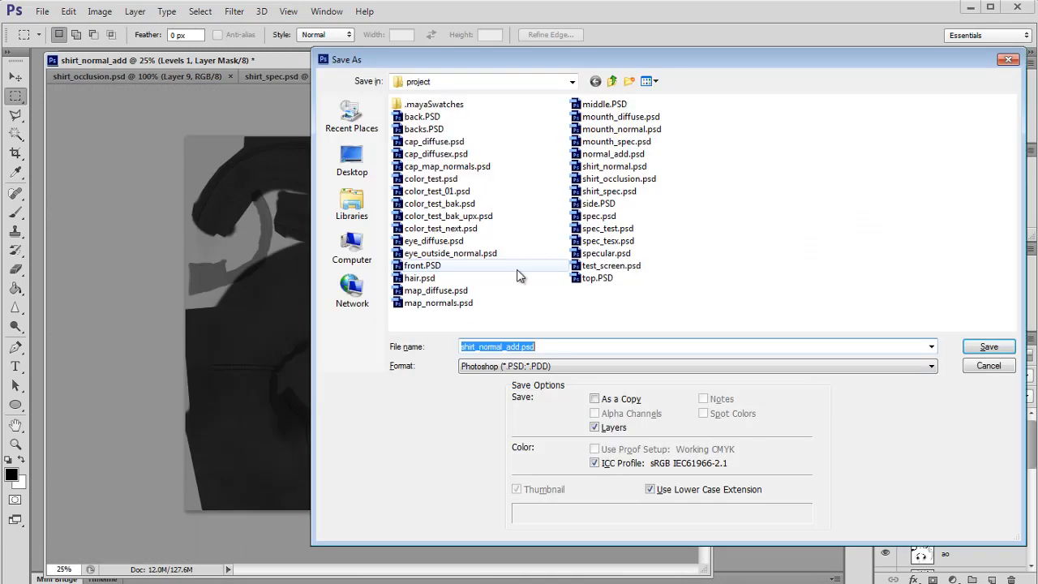
pyautogui.press('Return')
pyautogui.click(720, 200)
# Step: Raise the Levels 1 output white to 255 and drag the input black and white points close together
pyautogui.doubleClick(911, 424)
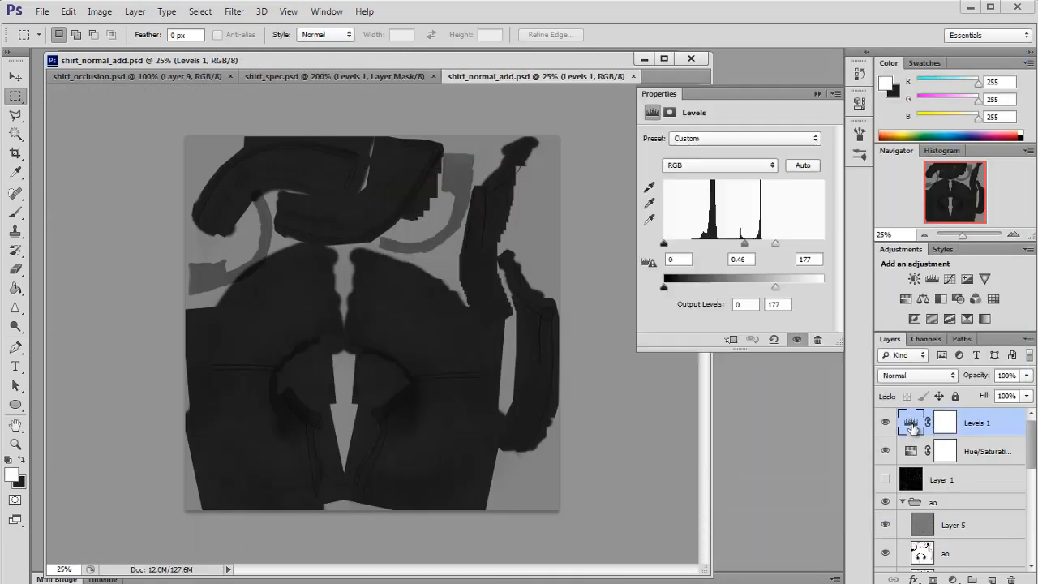
pyautogui.moveTo(777, 289); pyautogui.dragTo(823, 288)
pyautogui.moveTo(776, 244); pyautogui.dragTo(728, 244)
pyautogui.moveTo(664, 244); pyautogui.dragTo(728, 244)
pyautogui.click(816, 97)
# Step: Hide the ao and Layer 0 layers inside the ao group
pyautogui.scroll(-2, 948, 487)
pyautogui.moveTo(886, 468); pyautogui.dragTo(889, 498)
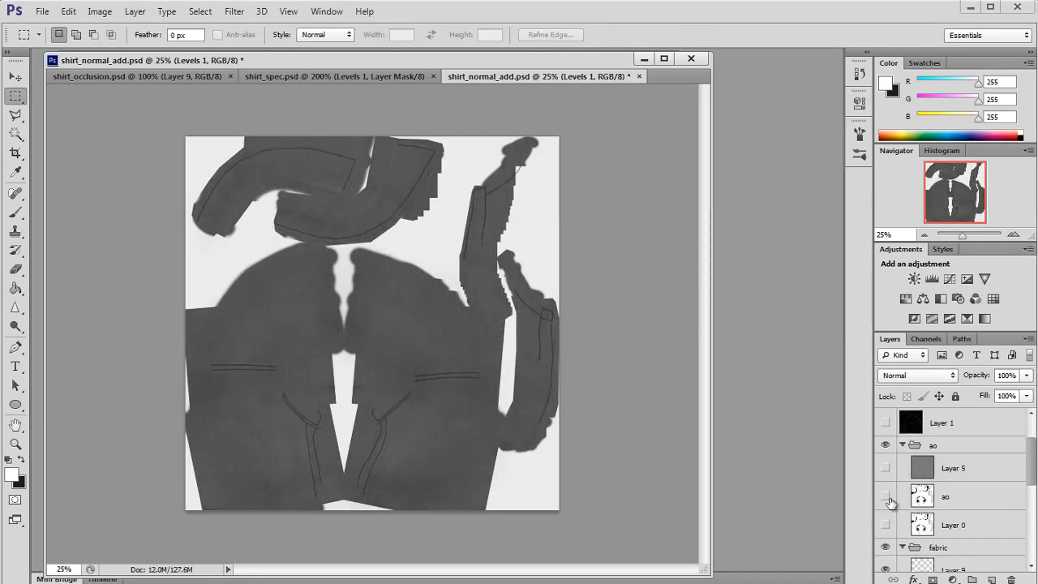
pyautogui.click(1014, 235)
pyautogui.click(1013, 235)
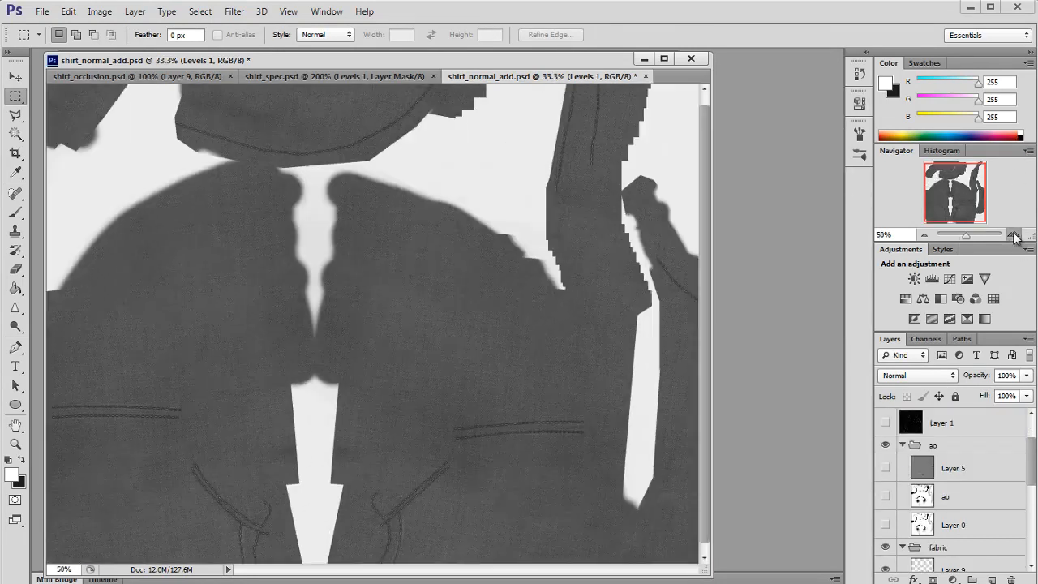
pyautogui.click(1013, 235)
# Step: Try to merge the layers from Layer 1 down to Layer 4 and undo the merge
pyautogui.click(945, 427)
pyautogui.scroll(1, 965, 454)
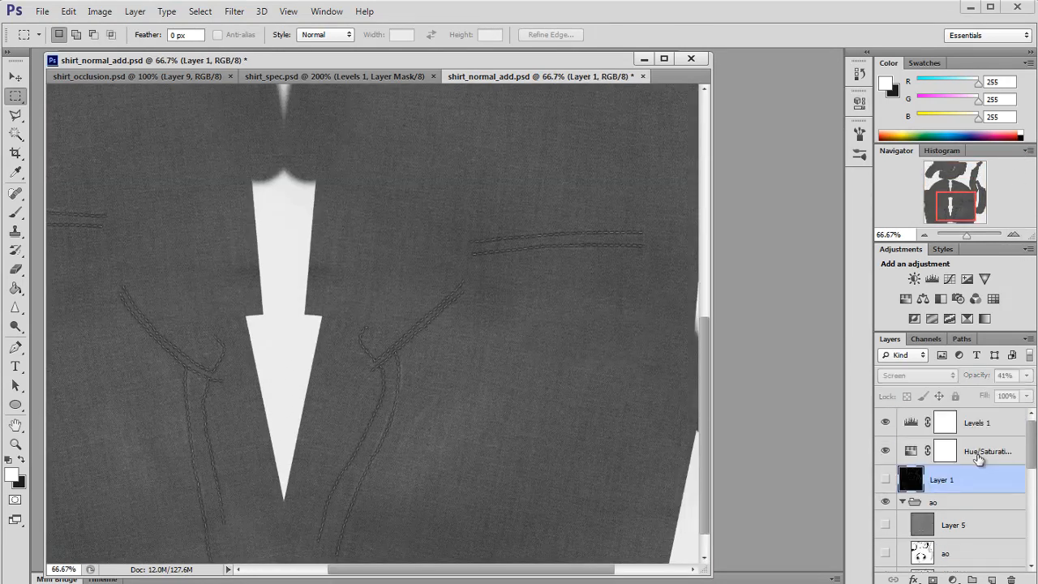
pyautogui.scroll(-5, 973, 486)
pyautogui.keyDown('shift'); pyautogui.click(943, 531); pyautogui.keyUp('shift')
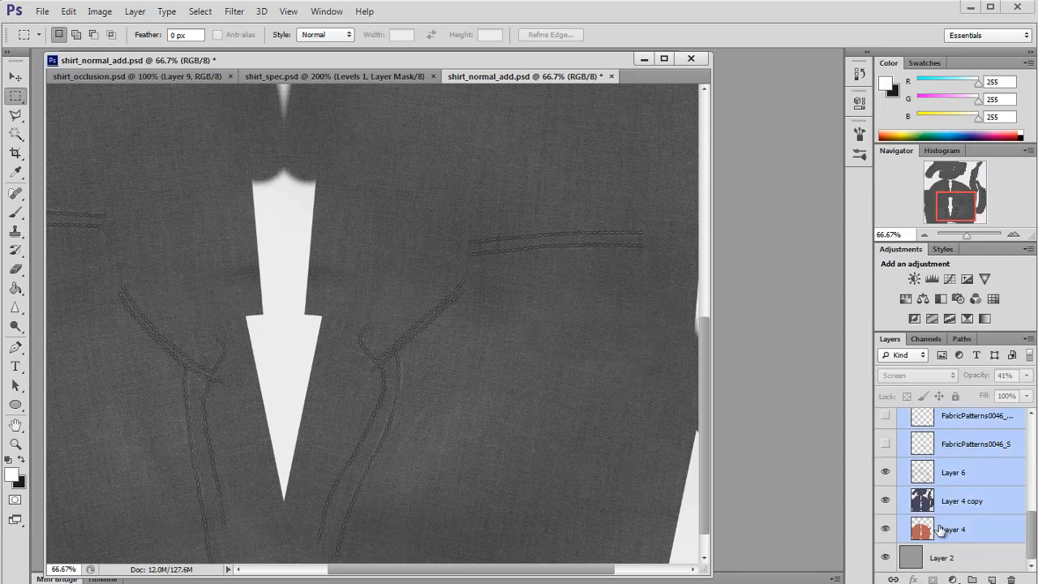
pyautogui.hotkey('ctrl', 'e')
pyautogui.hotkey('ctrl', 'z')
# Step: Merge the fabric layers Layer 8 through Layer 4, and merge duplicates of Layer 9 and Layer 8 into one layer
pyautogui.scroll(-4, 940, 488)
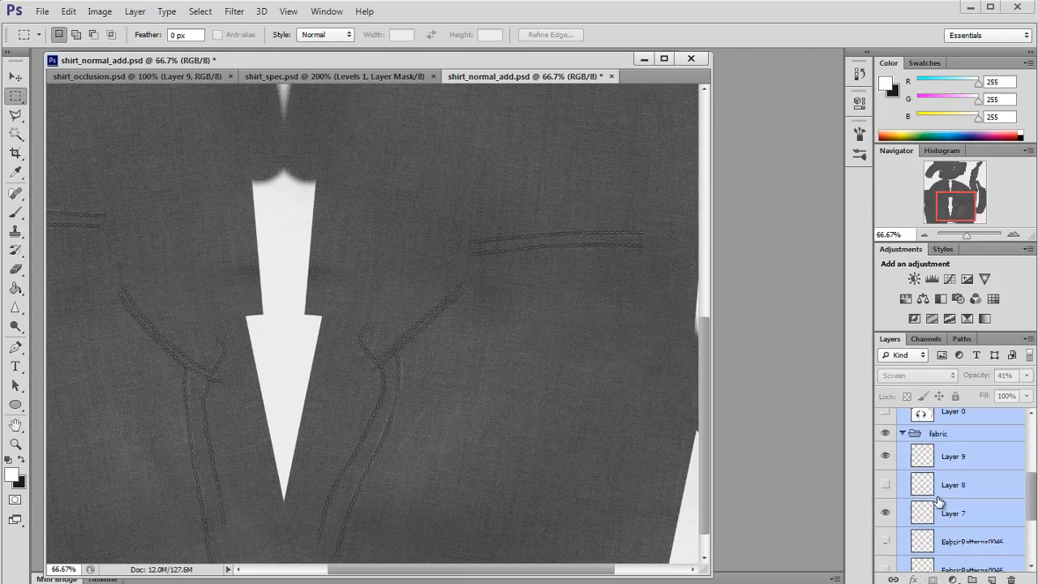
pyautogui.click(928, 491)
pyautogui.scroll(-3, 950, 506)
pyautogui.keyDown('shift'); pyautogui.click(938, 532); pyautogui.keyUp('shift')
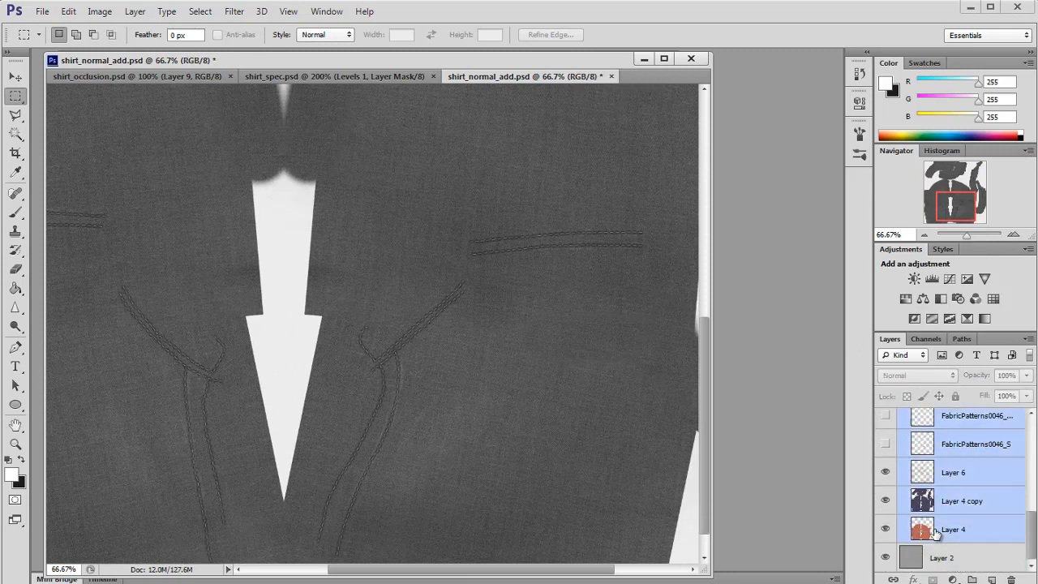
pyautogui.hotkey('ctrl', 'e')
pyautogui.click(924, 498)
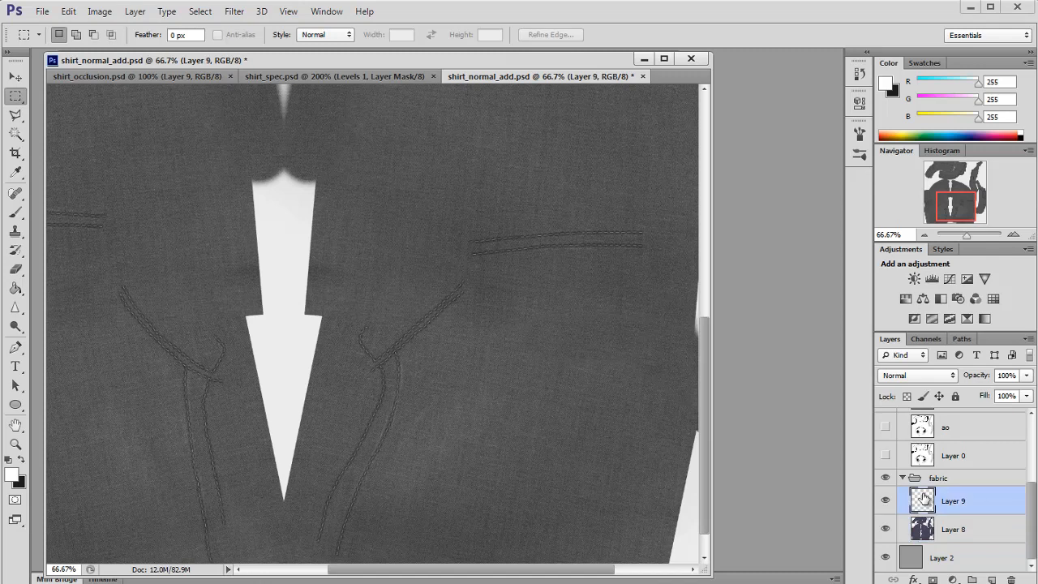
pyautogui.click(1013, 234)
pyautogui.click(1013, 234)
pyautogui.keyDown('shift'); pyautogui.click(934, 532); pyautogui.keyUp('shift')
pyautogui.hotkey('ctrl', 'j')
pyautogui.hotkey('ctrl', 'e')
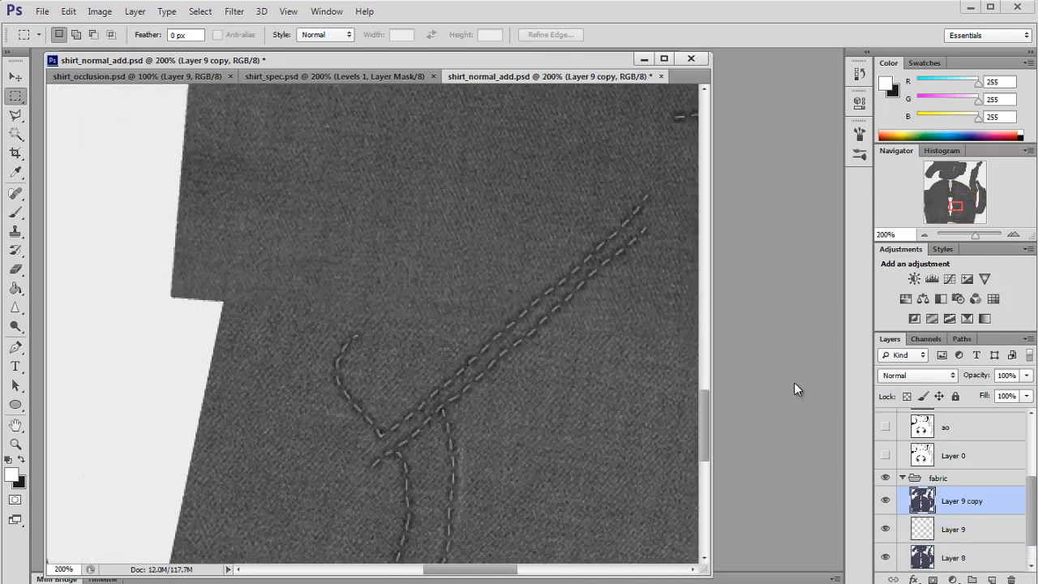
# Step: Try the xNormal Height2Normals filter on Layer 9 copy and undo it
pyautogui.click(234, 17)
pyautogui.moveTo(357, 304)
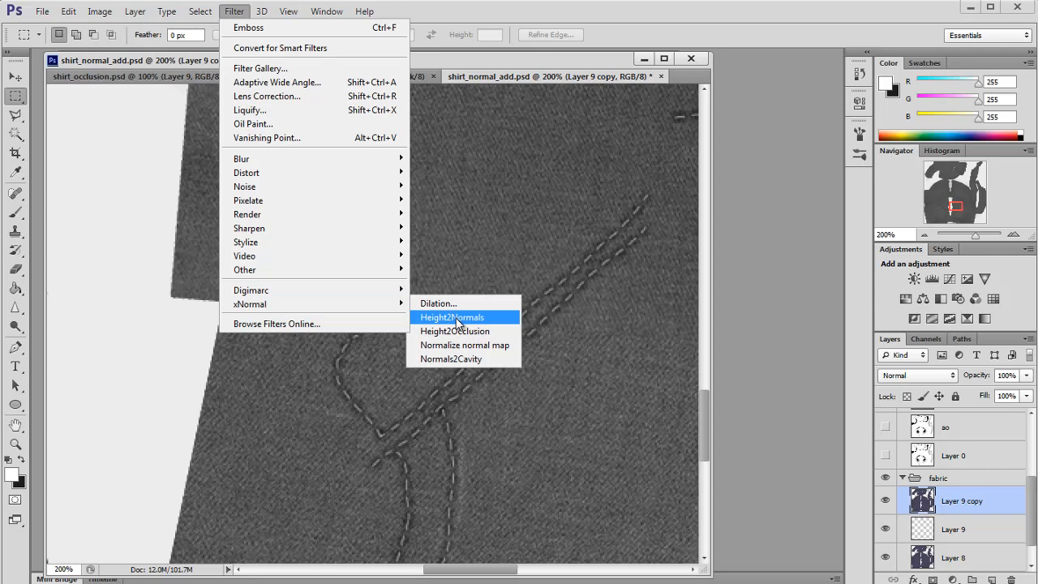
pyautogui.click(452, 317)
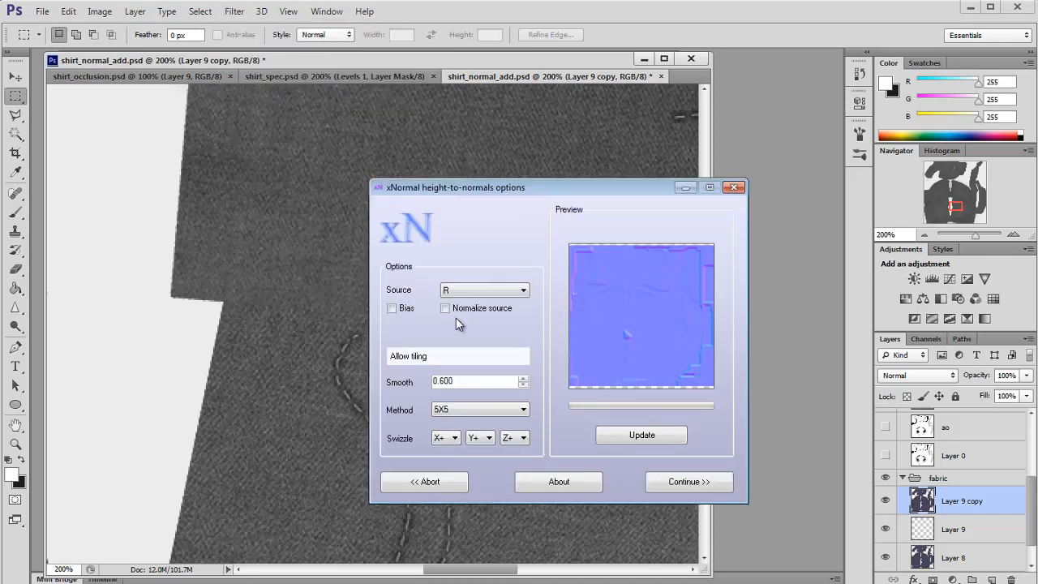
pyautogui.click(671, 482)
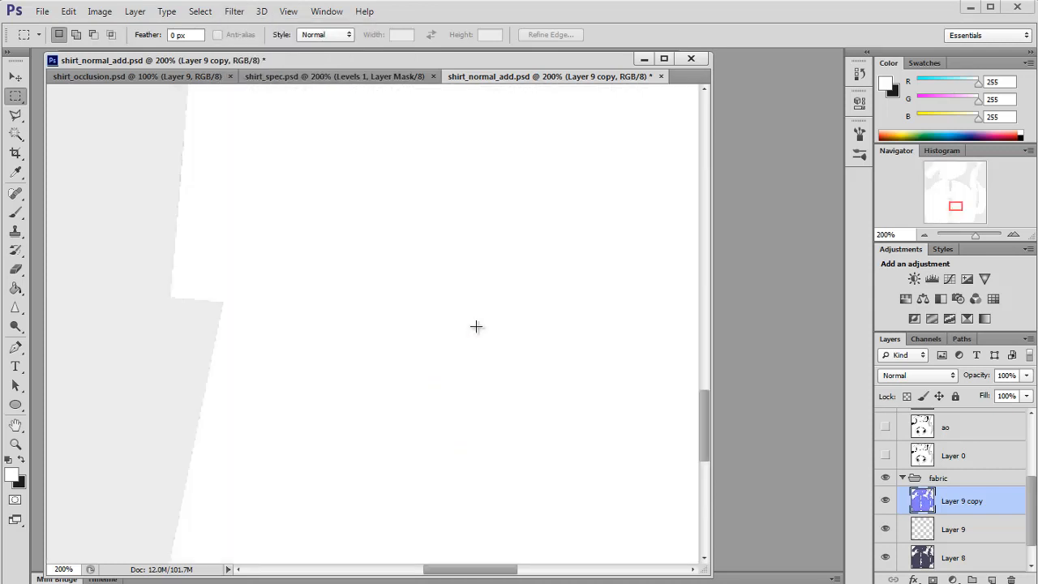
pyautogui.hotkey('ctrl', 'z')
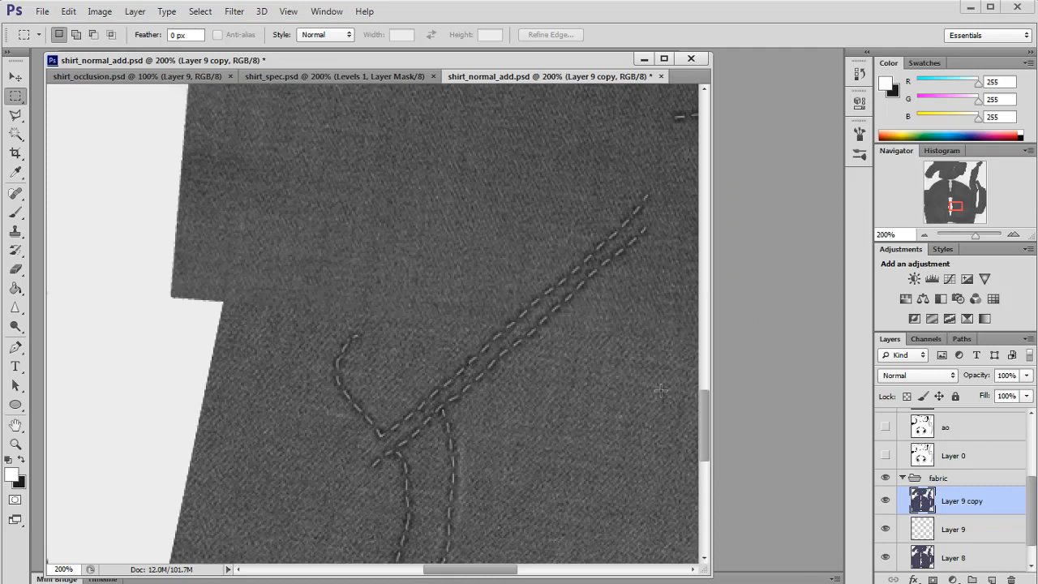
# Step: Apply the xNormal Height2Normals filter to Layer 9 copy with its default options, opening and closing the About box
pyautogui.click(925, 235)
pyautogui.click(925, 235)
pyautogui.click(235, 11)
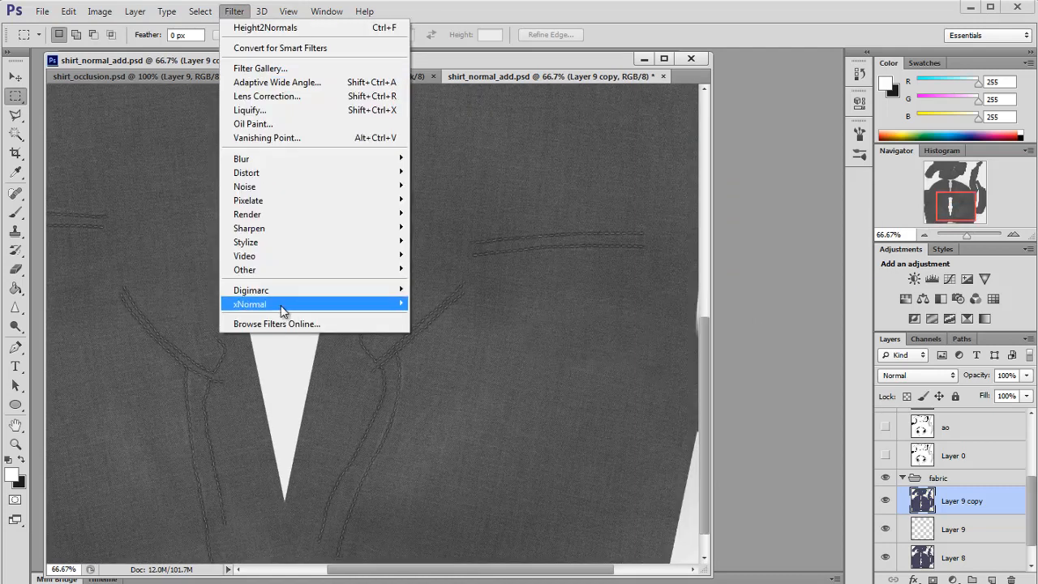
pyautogui.moveTo(283, 304)
pyautogui.click(446, 318)
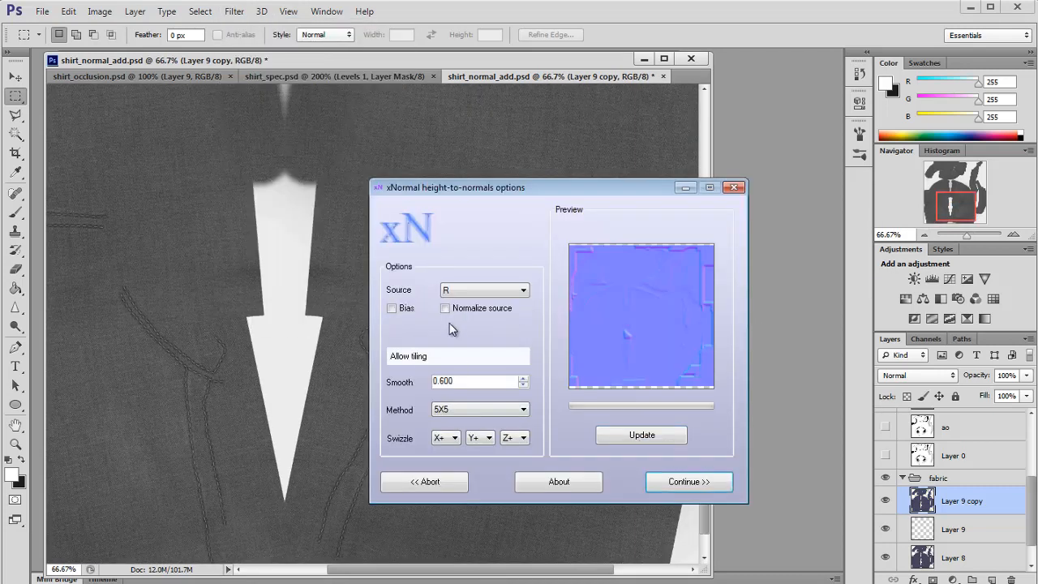
pyautogui.click(559, 482)
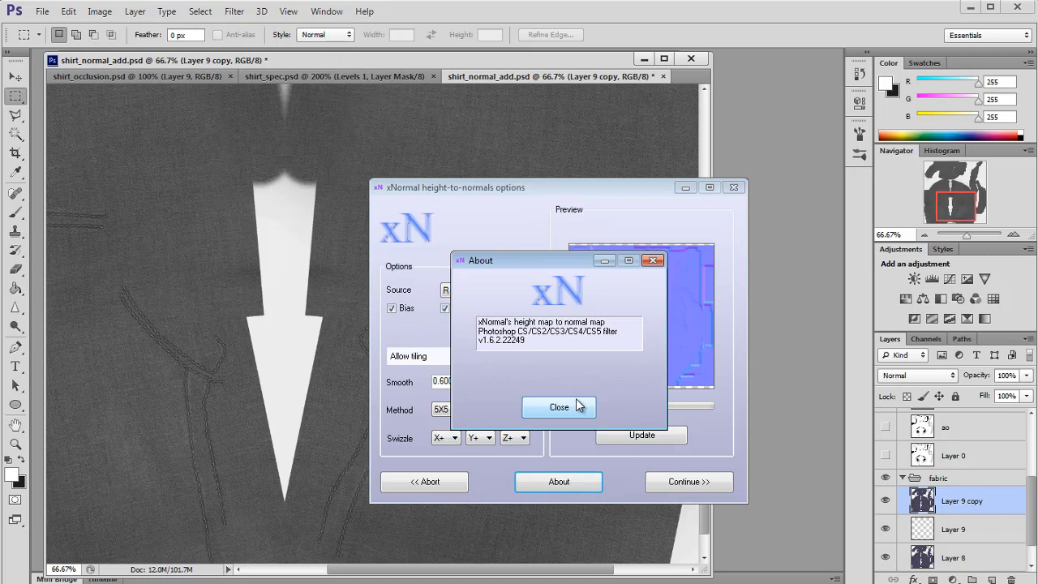
pyautogui.click(558, 407)
pyautogui.click(688, 481)
# Step: Undo the last layer change and delete the normal-map layer Layer 9 copy
pyautogui.moveTo(946, 201); pyautogui.dragTo(917, 154)
pyautogui.scroll(6, 935, 449)
pyautogui.scroll(-3, 931, 455)
pyautogui.scroll(3, 932, 454)
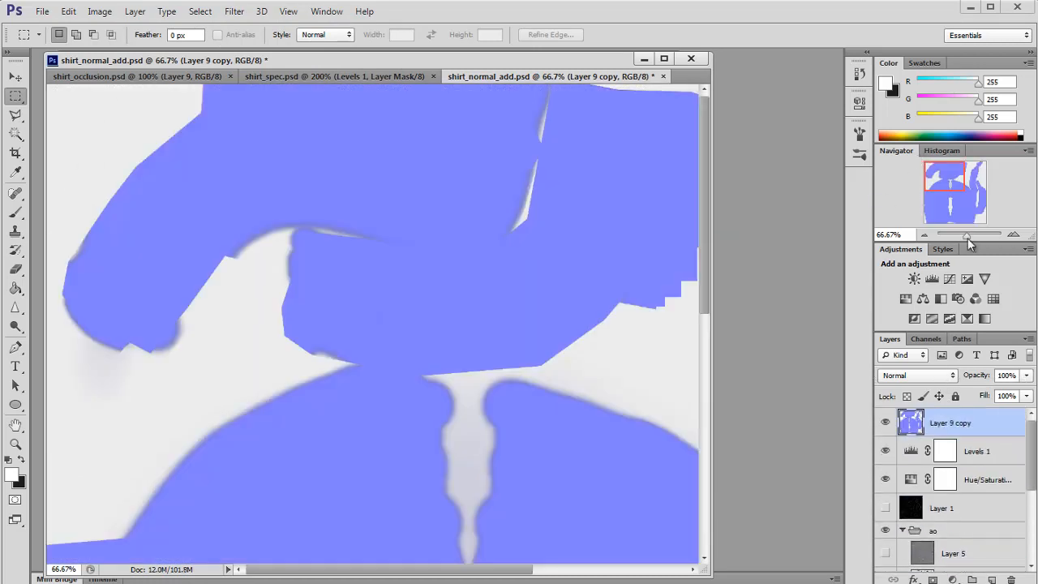
pyautogui.doubleClick(1013, 235)
pyautogui.moveTo(959, 194); pyautogui.dragTo(952, 184)
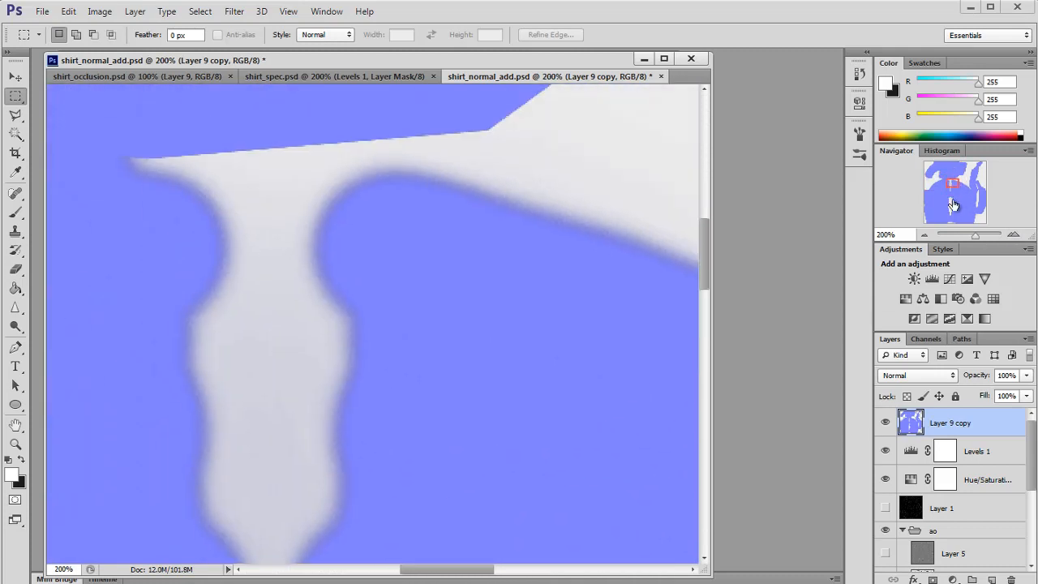
pyautogui.hotkey('ctrl', 'z')
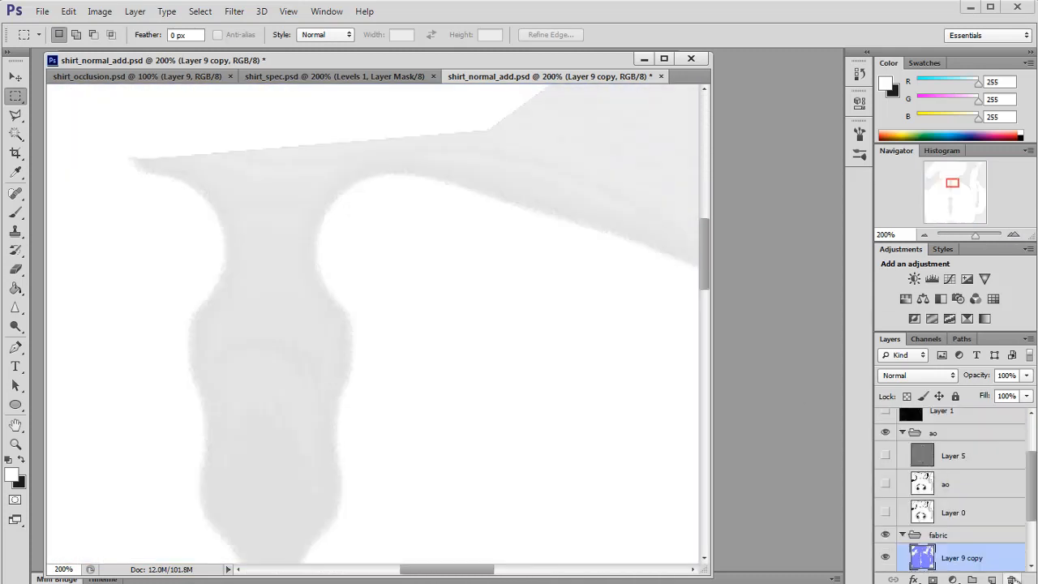
pyautogui.click(1012, 579)
pyautogui.scroll(3, 967, 501)
pyautogui.click(925, 235)
pyautogui.scroll(-5, 951, 456)
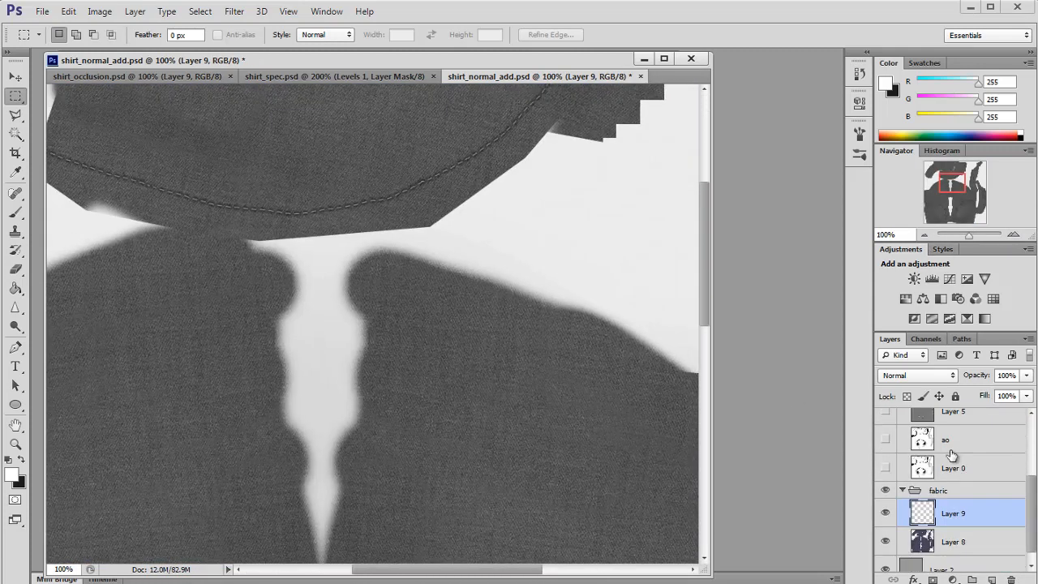
# Step: Toggle the visibility of the adjustment layers and Layer 9 to compare the fabric texture
pyautogui.scroll(4, 953, 464)
pyautogui.scroll(-1, 953, 468)
pyautogui.scroll(1, 953, 469)
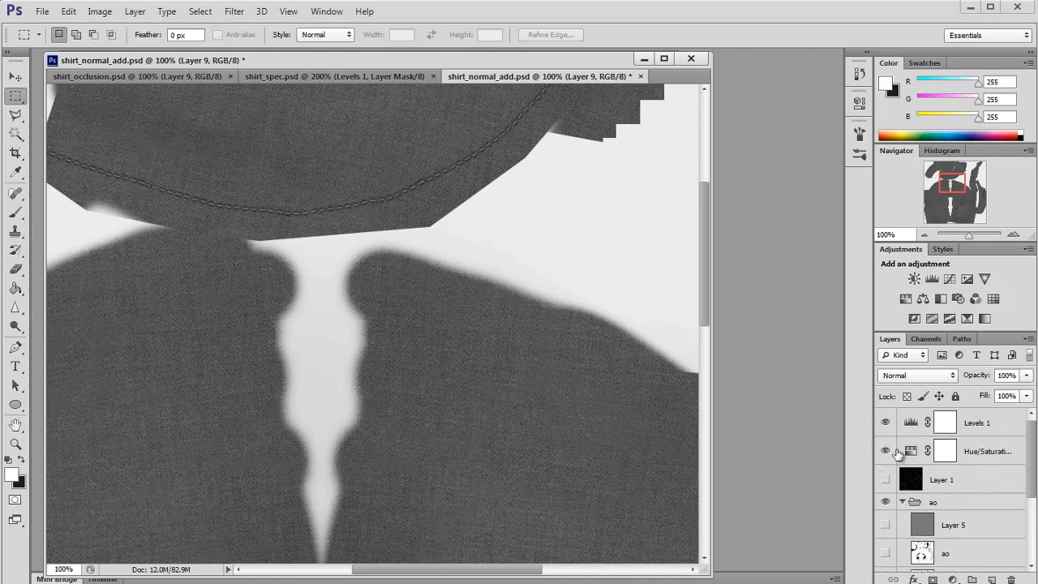
pyautogui.moveTo(886, 451); pyautogui.dragTo(887, 428)
pyautogui.scroll(-4, 934, 487)
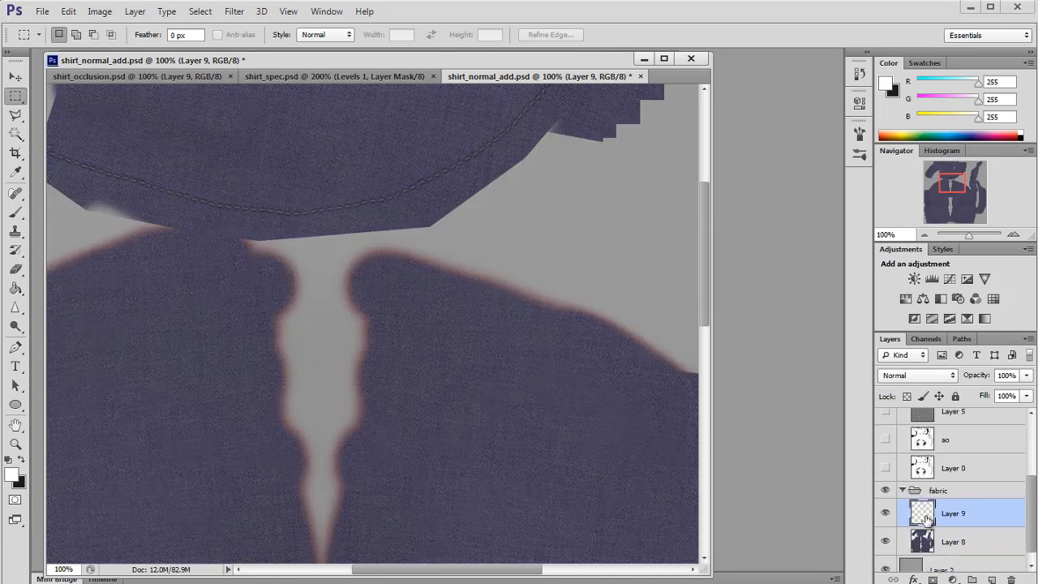
pyautogui.click(890, 514)
pyautogui.click(890, 515)
pyautogui.scroll(-1, 926, 522)
# Step: Step back eight states in the history
pyautogui.hotkey('ctrl', 'alt', 'z')
pyautogui.hotkey('ctrl', 'alt', 'z')
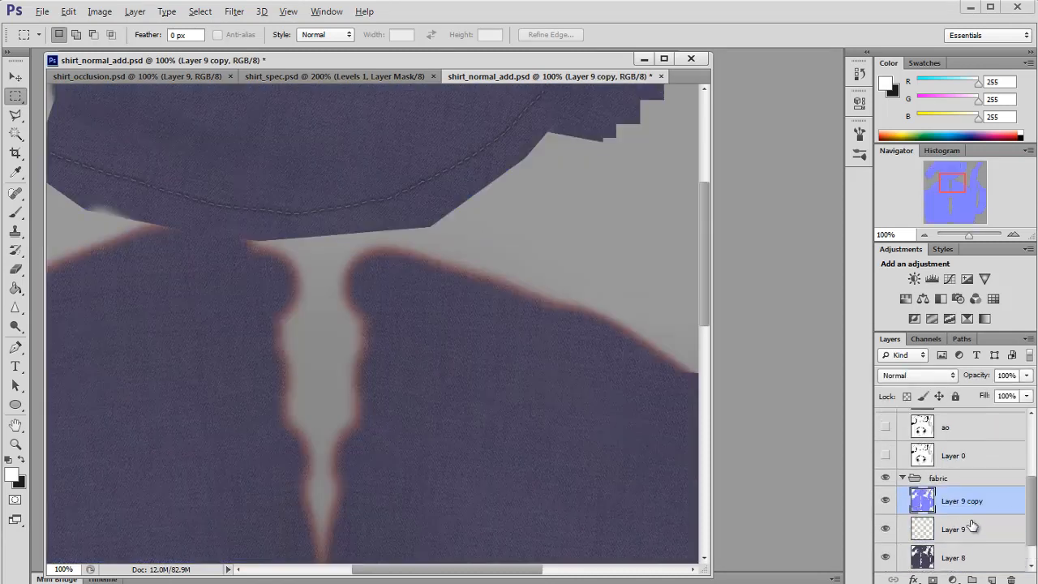
pyautogui.hotkey('ctrl', 'alt', 'z')
pyautogui.hotkey('ctrl', 'alt', 'z')
pyautogui.hotkey('ctrl', 'alt', 'z')
pyautogui.hotkey('ctrl', 'alt', 'z')
pyautogui.hotkey('ctrl', 'alt', 'z')
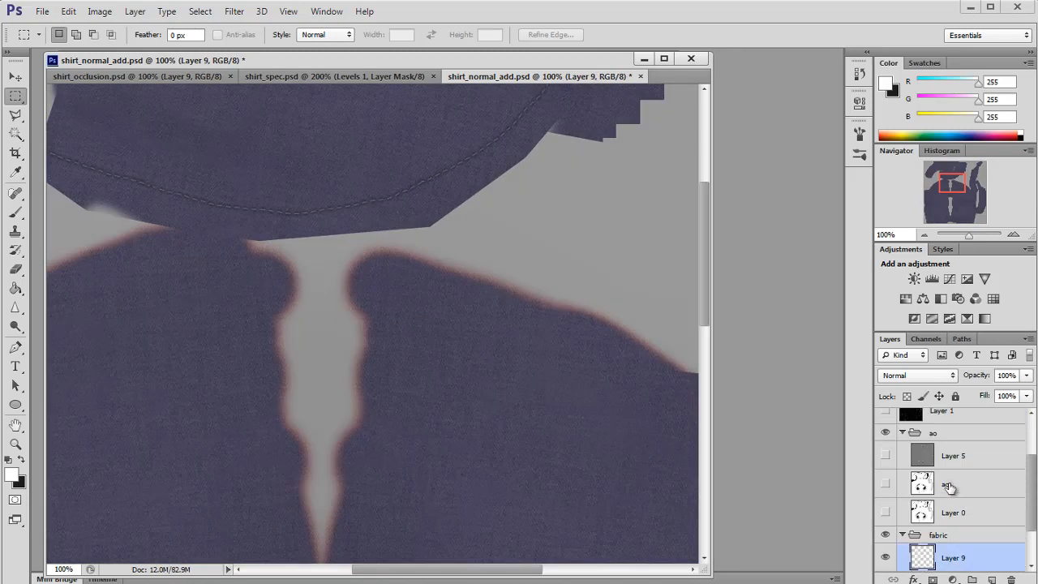
pyautogui.hotkey('ctrl', 'alt', 'z')
pyautogui.hotkey('ctrl', 'alt', 'z')
pyautogui.hotkey('ctrl', 'alt', 'z')
pyautogui.hotkey('ctrl', 'alt', 'z')
pyautogui.hotkey('ctrl', 'alt', 'z')
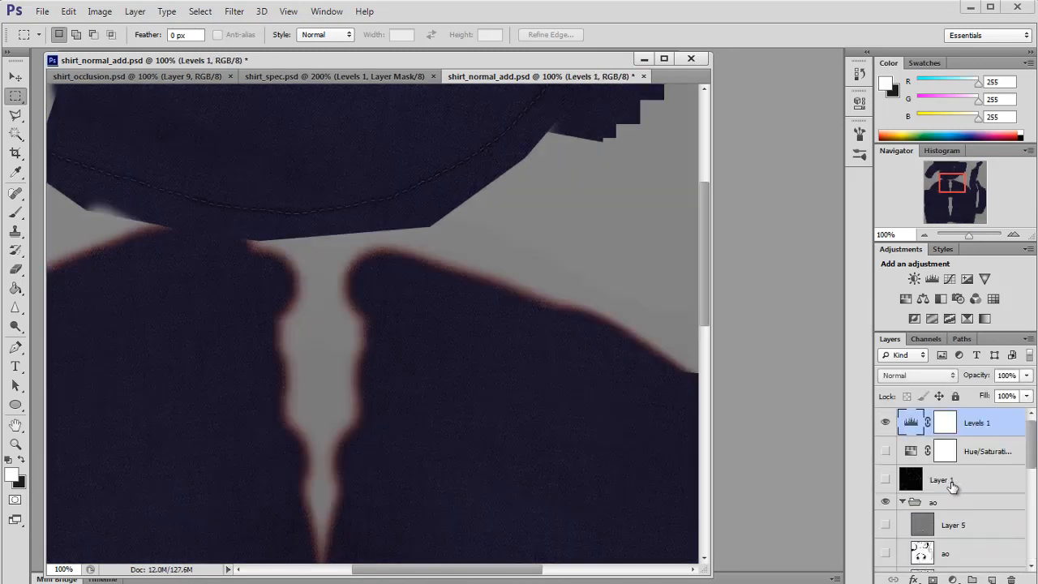
# Step: Duplicate the selected fabric layers and merge the copies into a single layer, Layer 9 copy
pyautogui.scroll(-3, 959, 487)
pyautogui.scroll(-3, 963, 487)
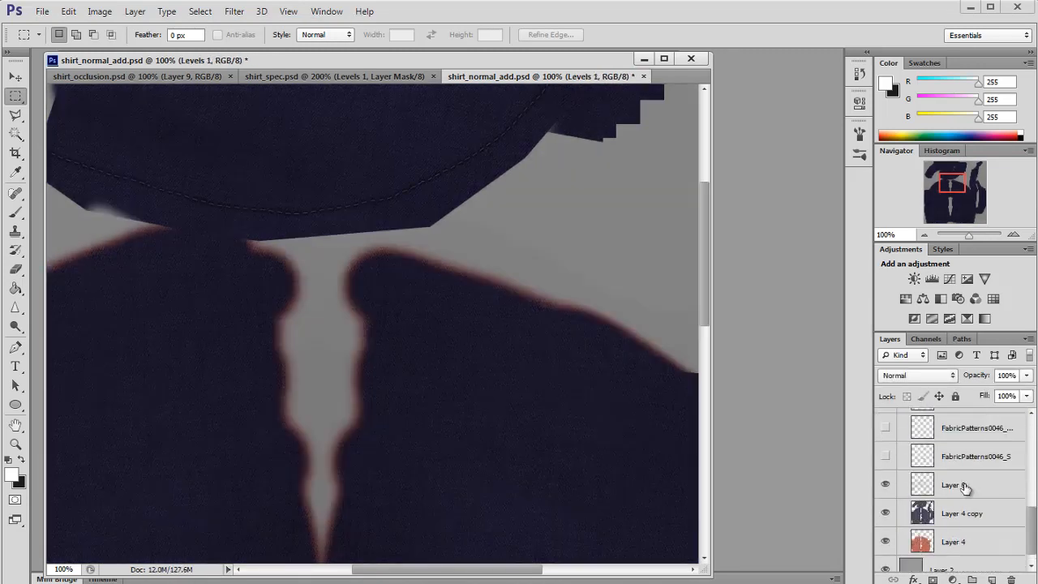
pyautogui.click(933, 541)
pyautogui.scroll(3, 940, 486)
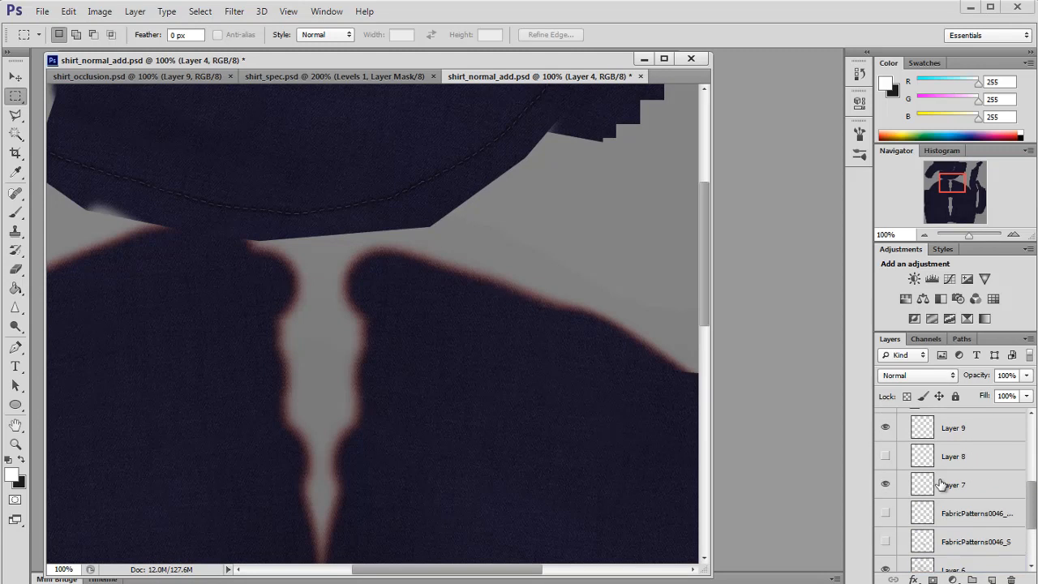
pyautogui.click(945, 446)
pyautogui.scroll(-2, 945, 470)
pyautogui.keyDown('shift'); pyautogui.click(943, 513); pyautogui.keyUp('shift')
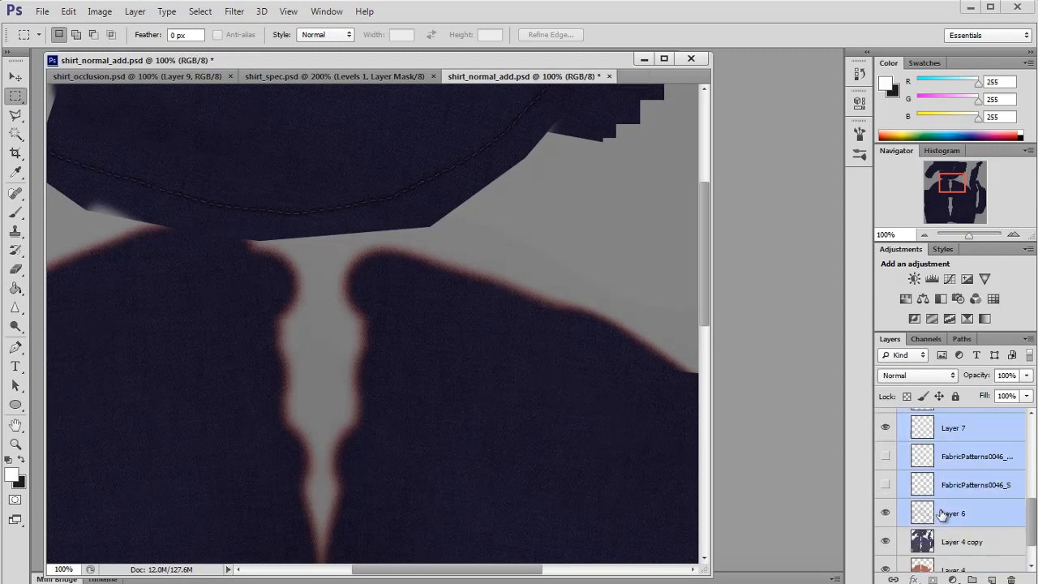
pyautogui.scroll(-1, 932, 519)
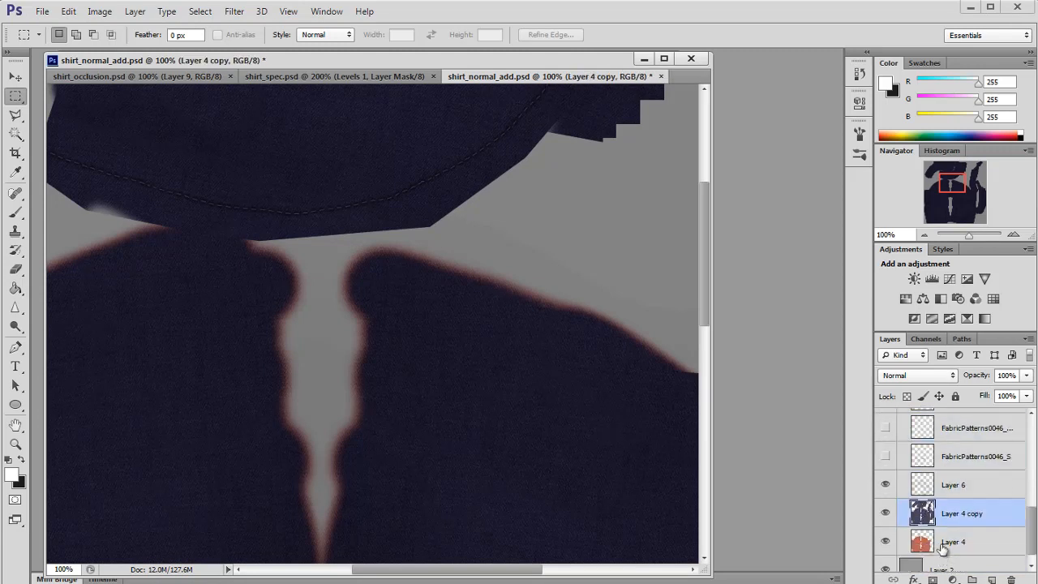
pyautogui.scroll(4, 944, 495)
pyautogui.keyDown('ctrl'); pyautogui.click(948, 484); pyautogui.keyUp('ctrl')
pyautogui.hotkey('ctrl', 'j')
pyautogui.hotkey('ctrl', 'e')
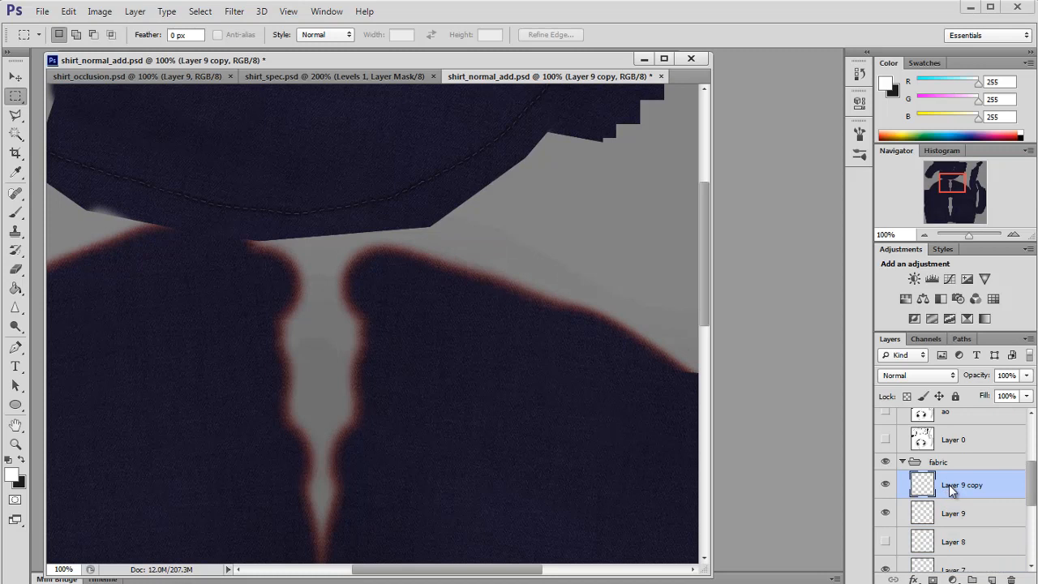
# Step: Group the original fabric layers beneath the merged copy into a new group and hide it
pyautogui.scroll(-2, 947, 485)
pyautogui.click(932, 433)
pyautogui.scroll(-3, 955, 499)
pyautogui.keyDown('shift'); pyautogui.click(939, 531); pyautogui.keyUp('shift')
pyautogui.scroll(5, 933, 519)
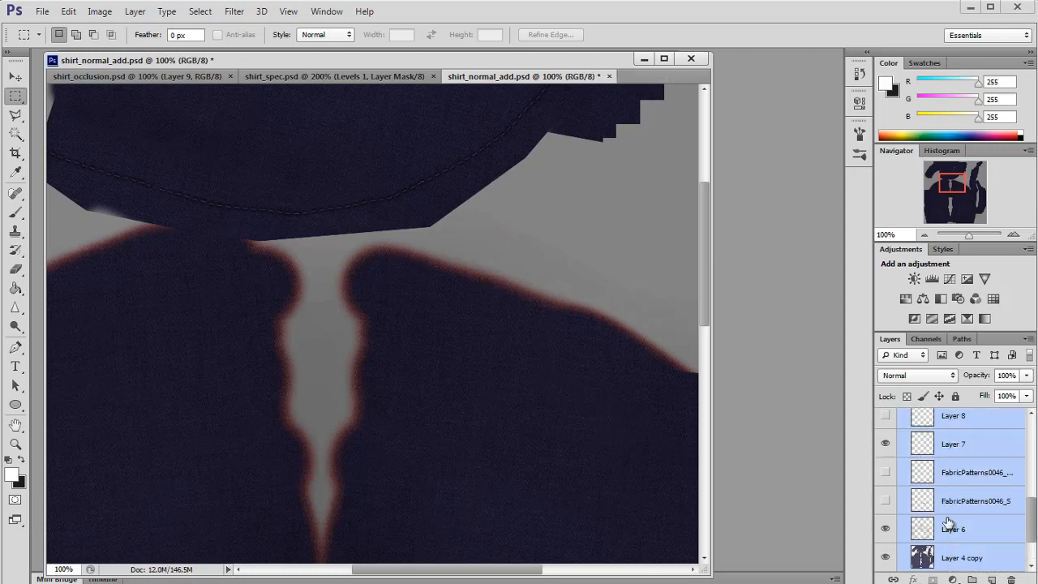
pyautogui.hotkey('ctrl', 'g')
pyautogui.click(886, 535)
pyautogui.click(925, 506)
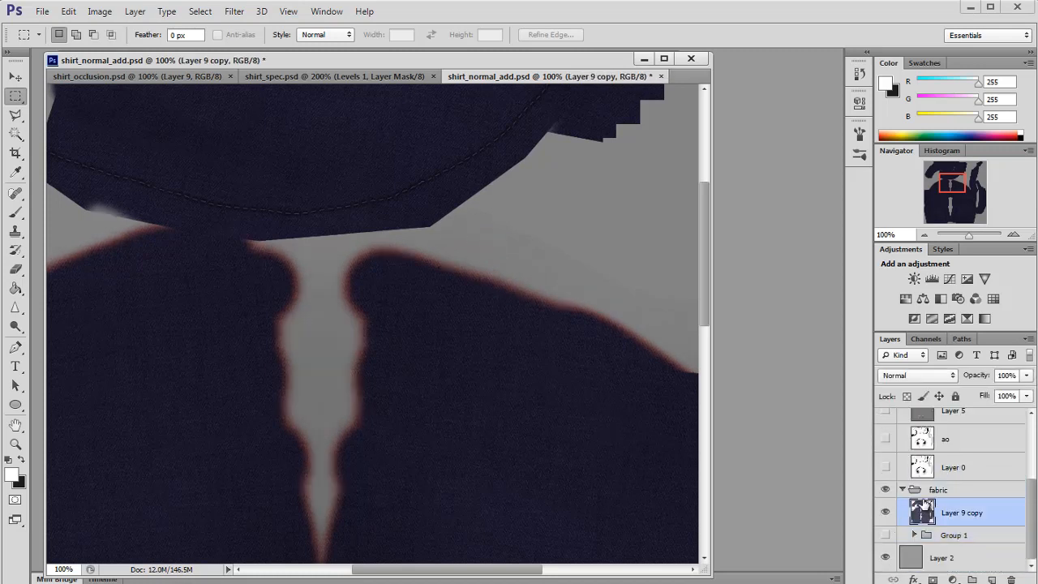
# Step: Set the Levels 1 midtone to 0.88 and its output white to 255
pyautogui.scroll(3, 896, 474)
pyautogui.moveTo(951, 184); pyautogui.dragTo(946, 162)
pyautogui.doubleClick(912, 424)
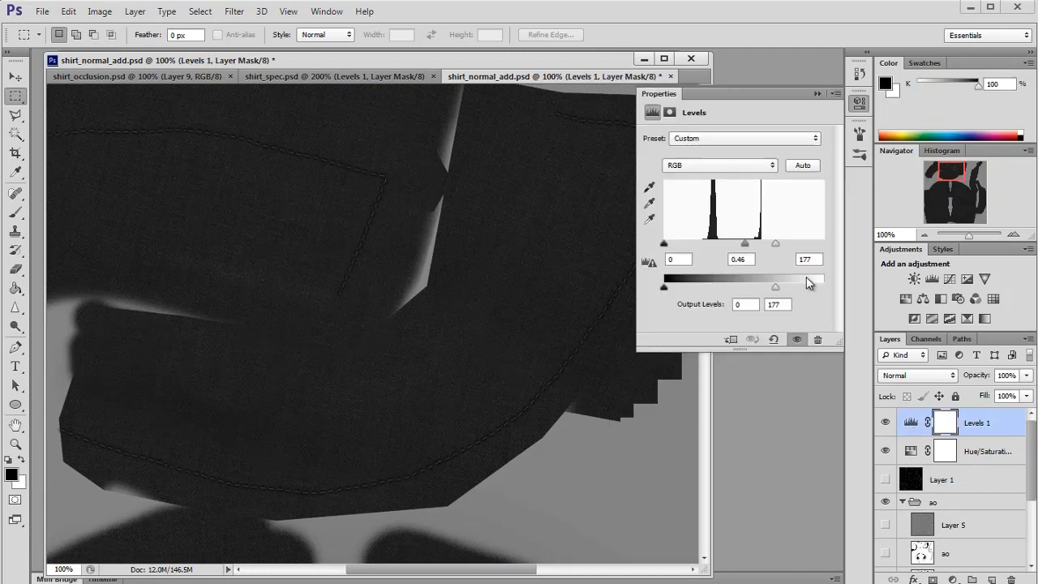
pyautogui.moveTo(744, 244); pyautogui.dragTo(734, 244)
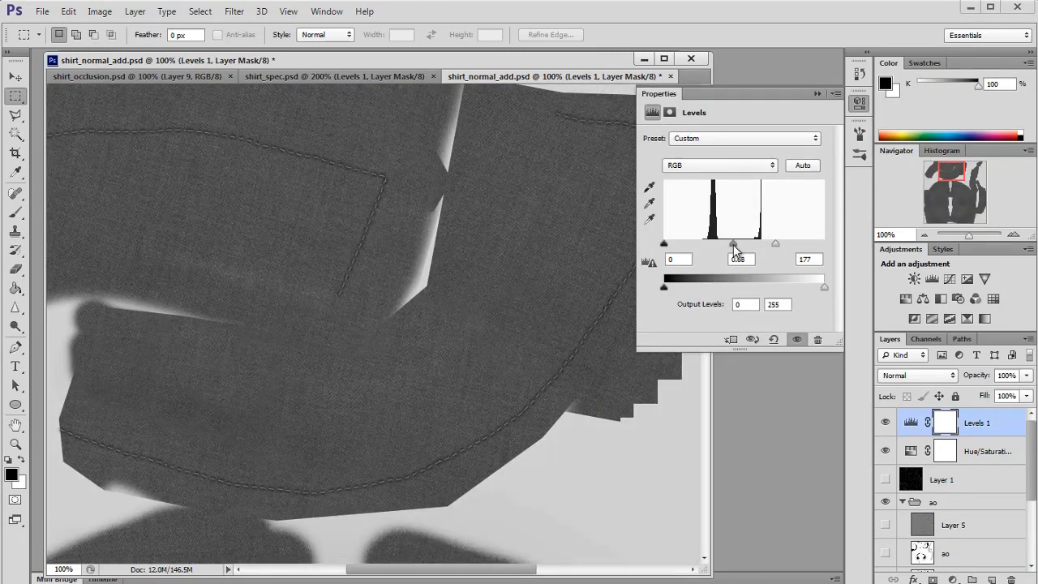
# Step: Raise the Levels 1 black input and lower its white input to increase the fabric's contrast
pyautogui.moveTo(665, 244); pyautogui.dragTo(682, 245)
pyautogui.moveTo(775, 242); pyautogui.dragTo(724, 247)
pyautogui.click(858, 103)
pyautogui.scroll(-3, 957, 486)
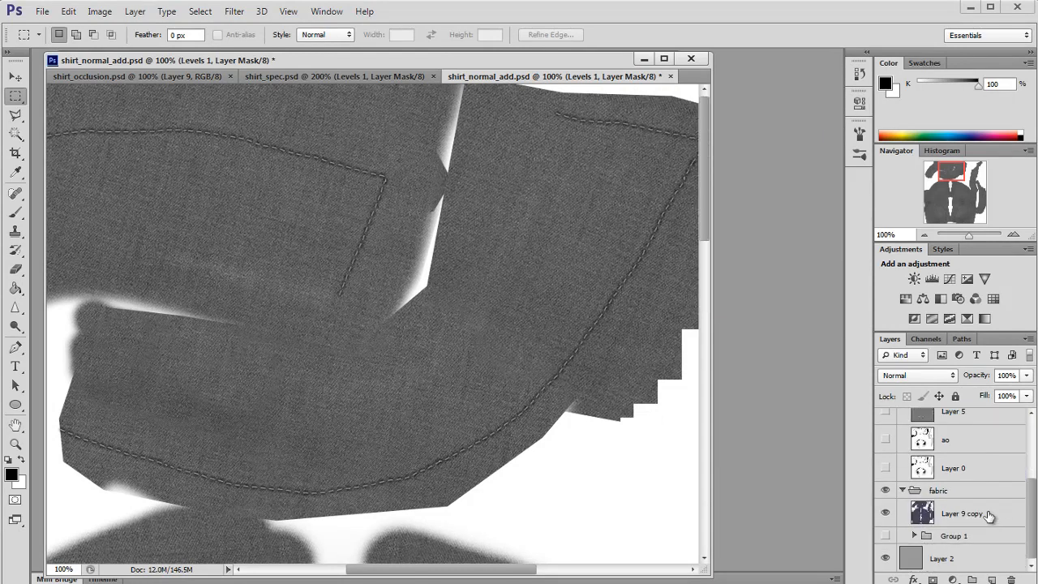
# Step: Try applying the xNormal Height2Normals filter to Layer 9 copy
pyautogui.click(962, 513)
pyautogui.click(234, 12)
pyautogui.moveTo(297, 303)
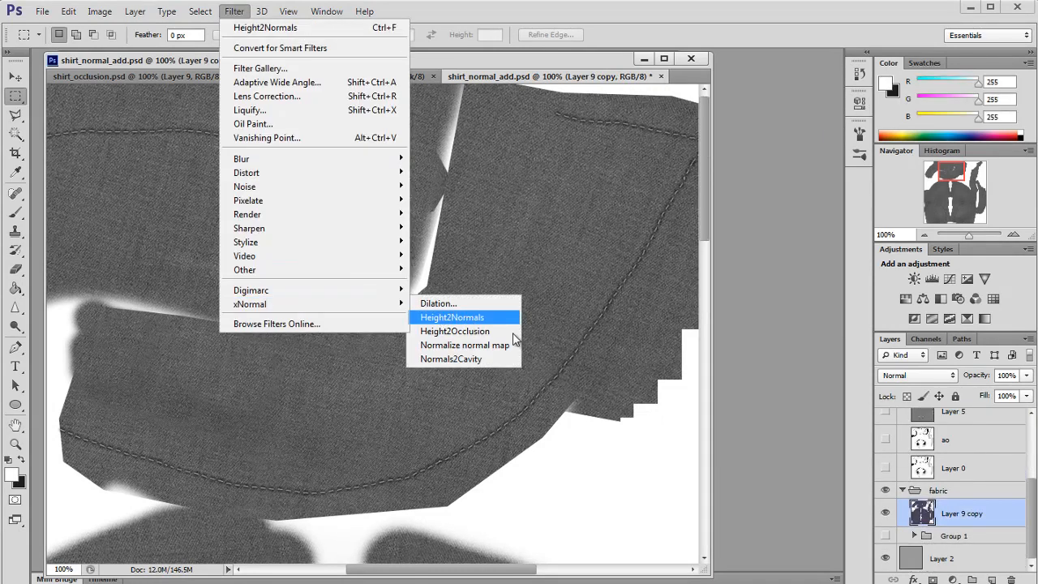
pyautogui.click(509, 323)
pyautogui.press('Return')
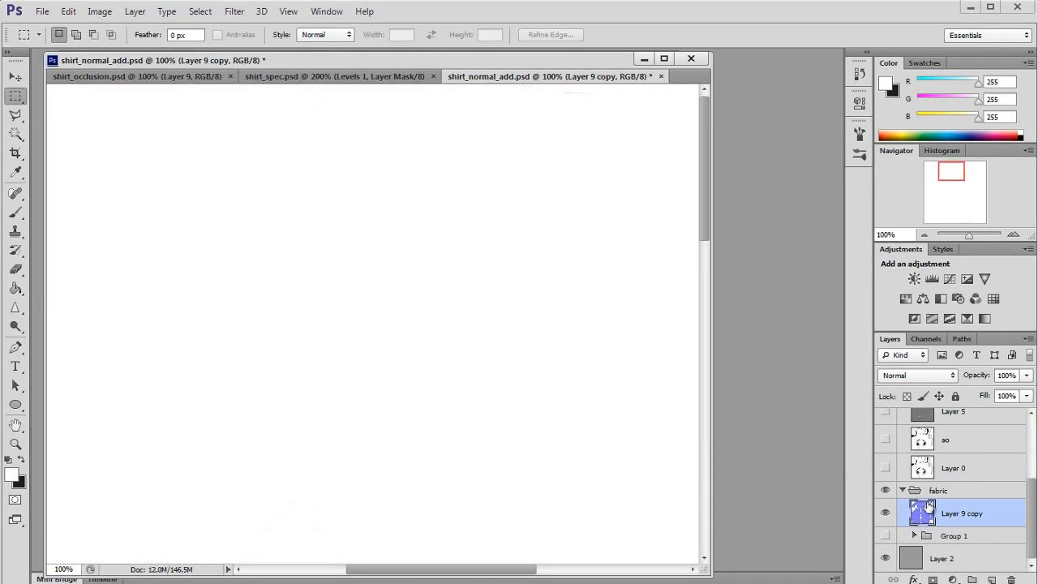
pyautogui.moveTo(932, 512); pyautogui.dragTo(938, 423)
pyautogui.hotkey('ctrl', 'z')
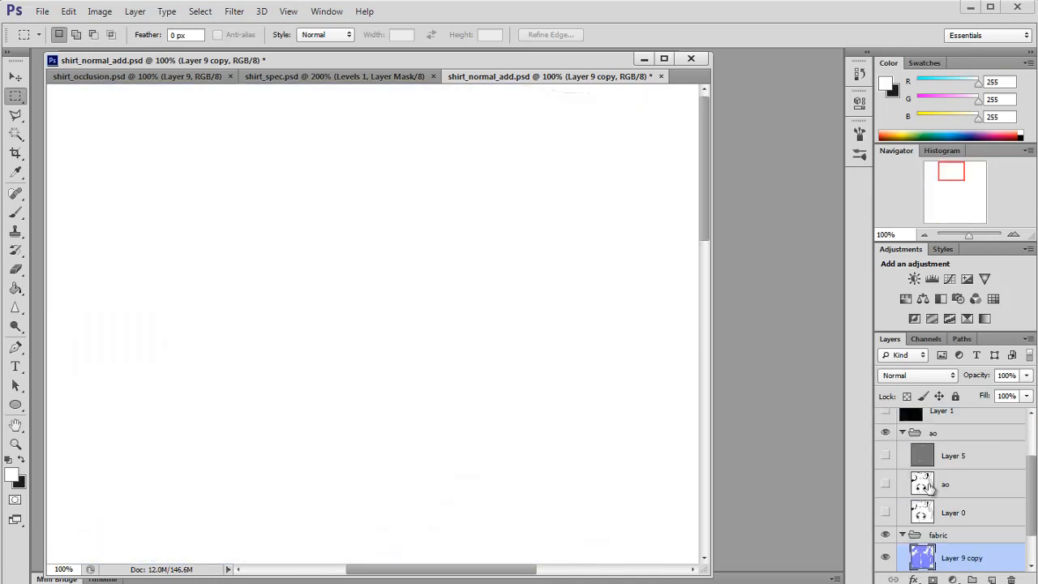
pyautogui.hotkey('ctrl', 'alt', 'z')
# Step: Move Layer 9 copy beneath the adjustment layers and merge the Levels and Hue/Saturation adjustments into it
pyautogui.scroll(-3, 944, 528)
pyautogui.moveTo(941, 519); pyautogui.dragTo(929, 450)
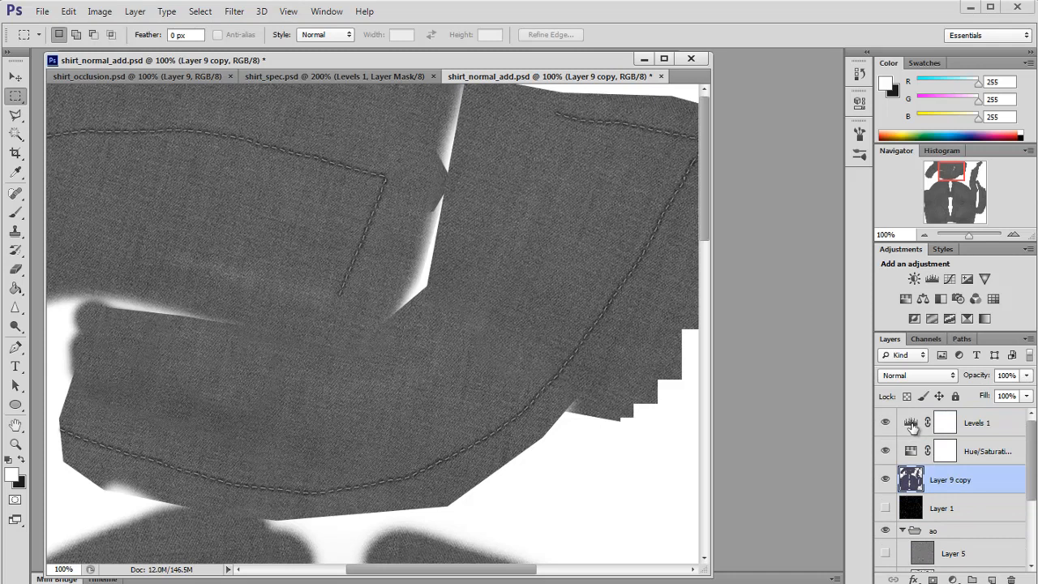
pyautogui.keyDown('shift'); pyautogui.click(912, 427); pyautogui.keyUp('shift')
pyautogui.hotkey('ctrl', 'e')
# Step: Try converting the merged Levels 1 layer to a normal map with xNormal Height2Normals at default options
pyautogui.click(235, 11)
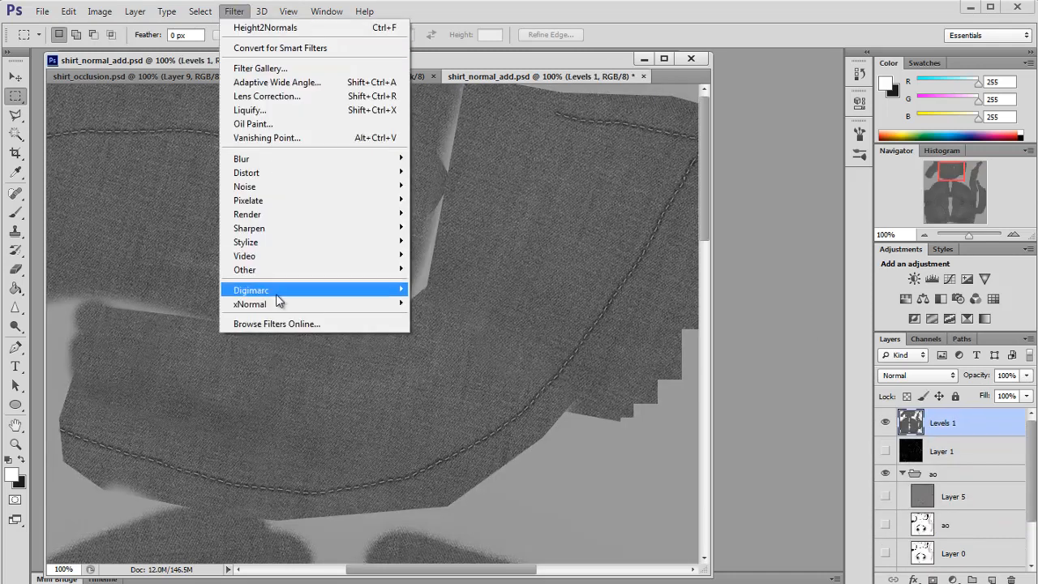
pyautogui.moveTo(267, 299)
pyautogui.click(451, 318)
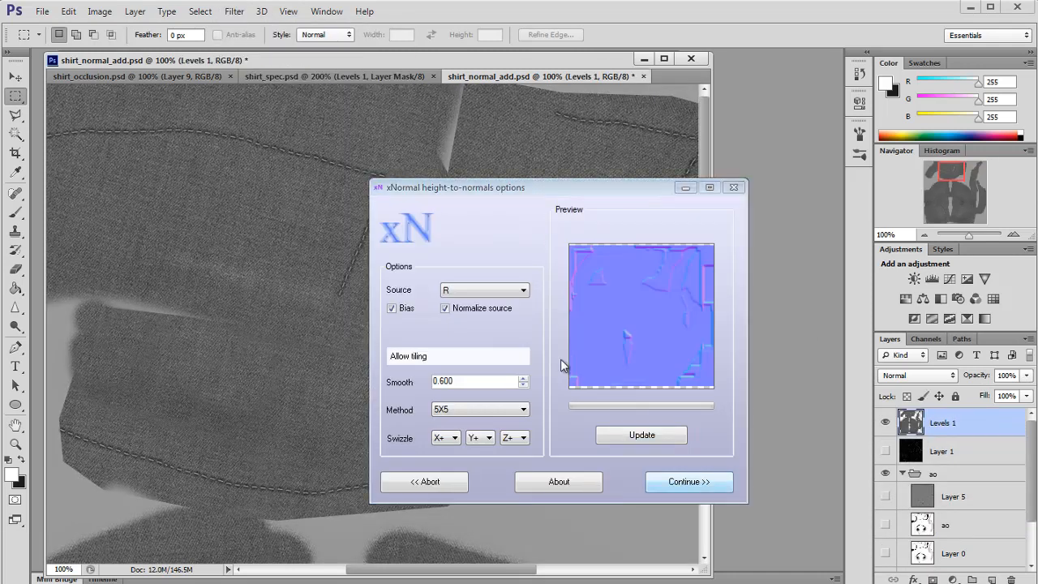
pyautogui.click(677, 482)
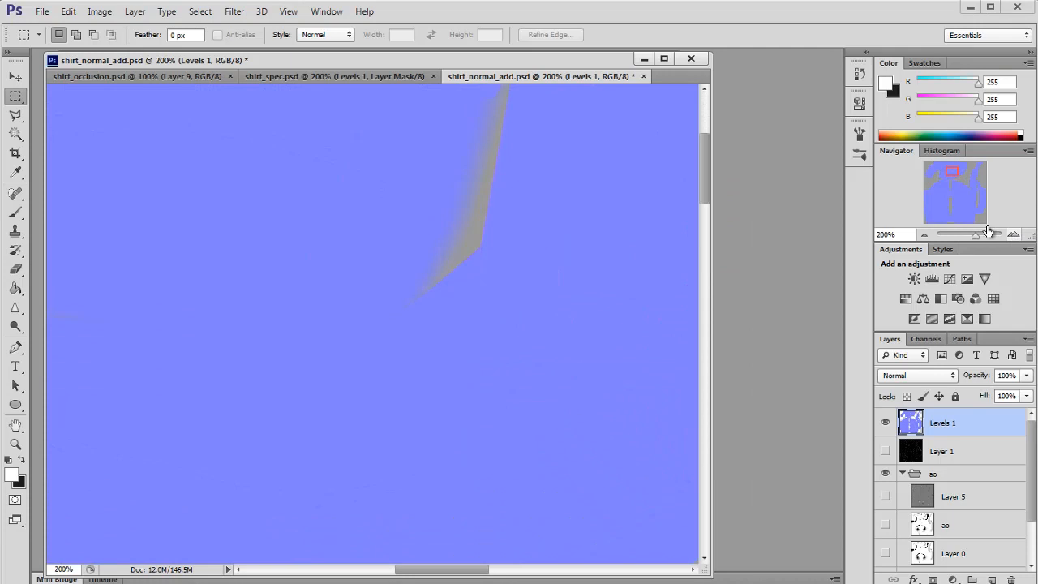
pyautogui.click(1013, 236)
pyautogui.hotkey('ctrl', 'z')
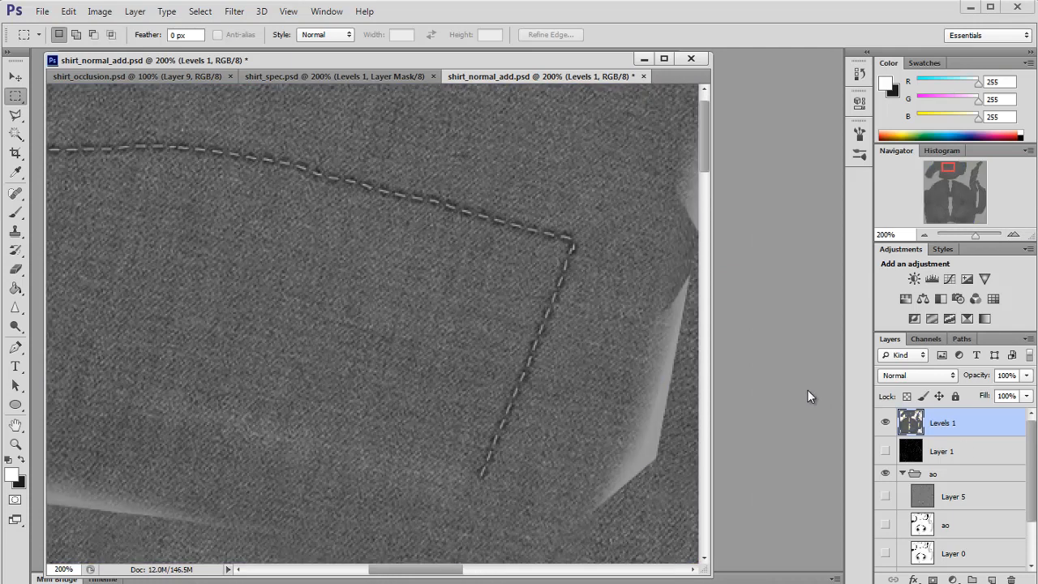
# Step: Boost the merged layer's contrast with Levels, setting the white input to 159 and raising the black input
pyautogui.hotkey('ctrl', 'l')
pyautogui.moveTo(801, 282); pyautogui.dragTo(730, 283)
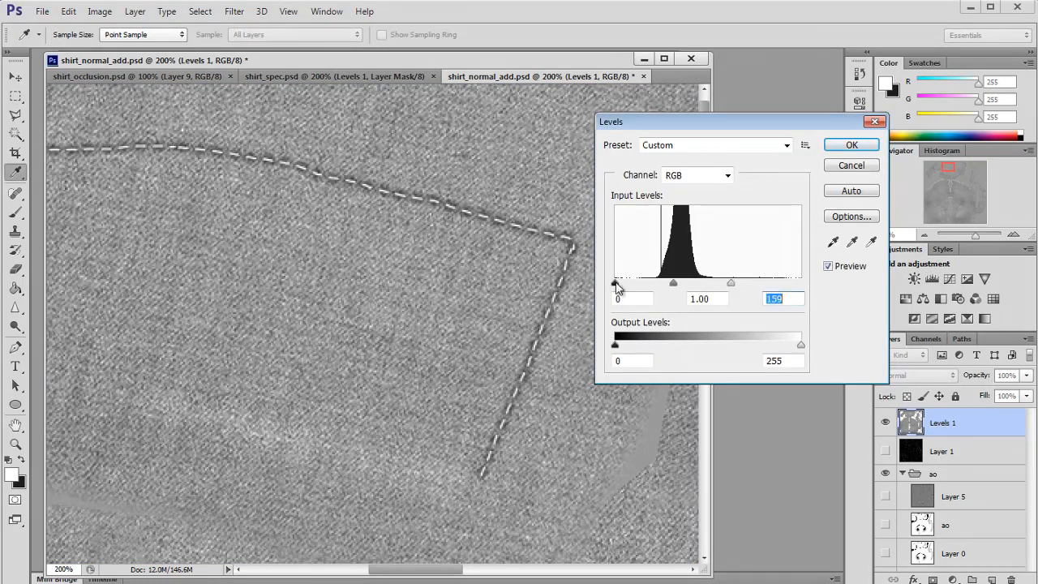
pyautogui.moveTo(616, 283); pyautogui.dragTo(649, 283)
pyautogui.moveTo(731, 283); pyautogui.dragTo(733, 283)
pyautogui.click(858, 146)
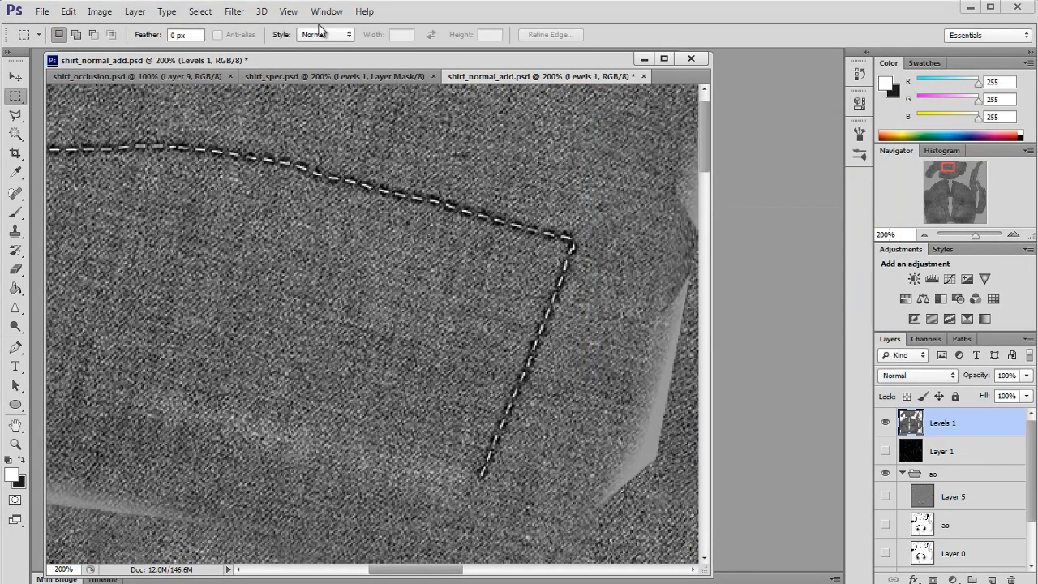
# Step: Convert the Levels 1 layer into a normal map with the xNormal Height2Normals filter
pyautogui.click(234, 11)
pyautogui.moveTo(371, 299)
pyautogui.click(429, 314)
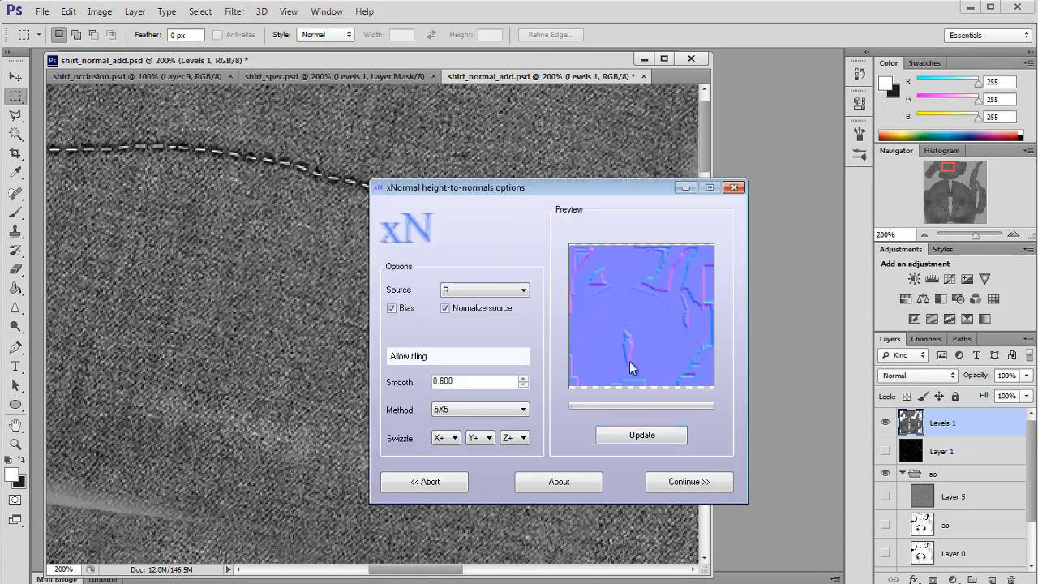
pyautogui.click(670, 496)
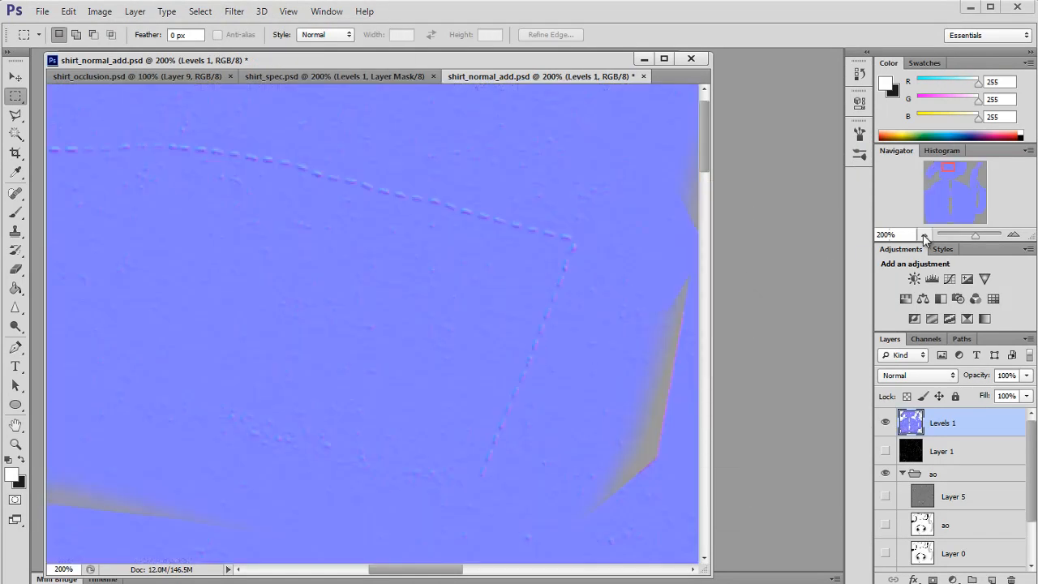
# Step: Select the Blur tool and enlarge its brush to 500 px
pyautogui.click(924, 235)
pyautogui.click(923, 235)
pyautogui.moveTo(946, 182)
pyautogui.mouseDown()
pyautogui.moveTo(954, 214)
pyautogui.moveTo(931, 211)
pyautogui.mouseUp()
pyautogui.click(1014, 234)
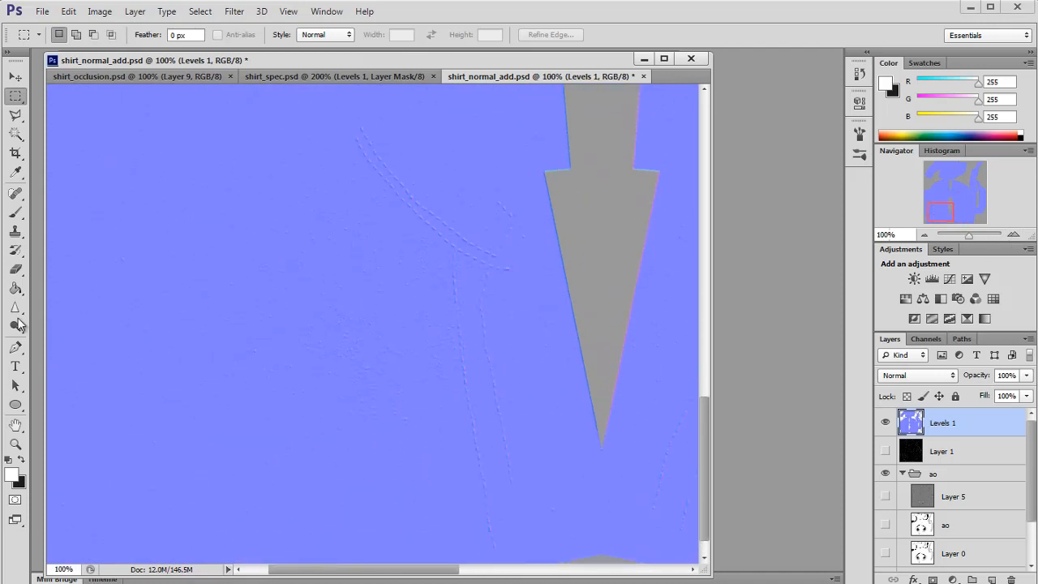
pyautogui.click(15, 270)
pyautogui.moveTo(18, 316); pyautogui.dragTo(65, 308)
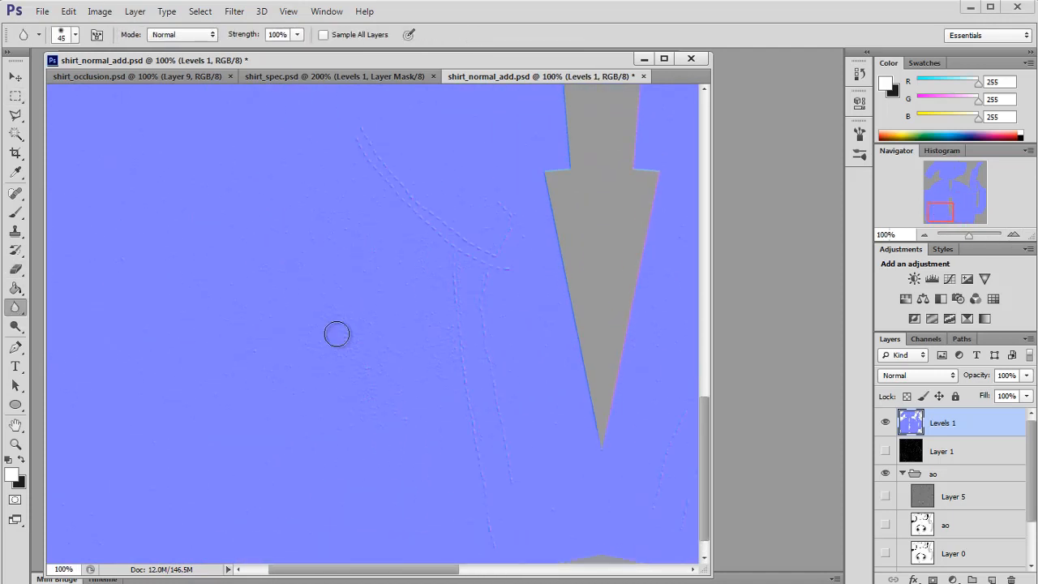
pyautogui.press(']')
pyautogui.press(']')
pyautogui.press(']')
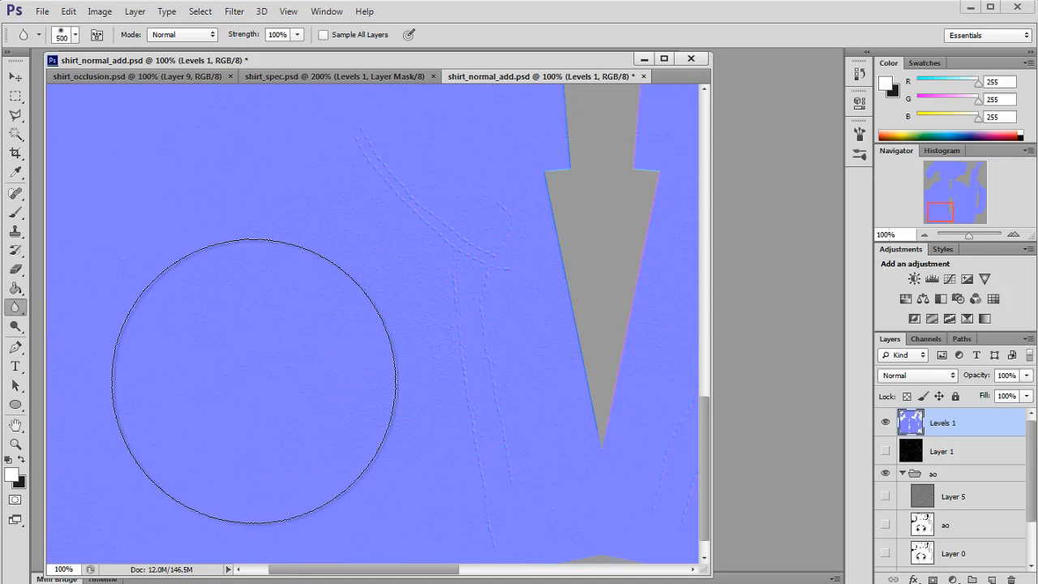
# Step: Reduce the Blur brush to 175 px and inspect the normal map across the shirt pieces
pyautogui.moveTo(933, 210); pyautogui.dragTo(939, 223)
pyautogui.press('[')
pyautogui.press('[')
pyautogui.press('[')
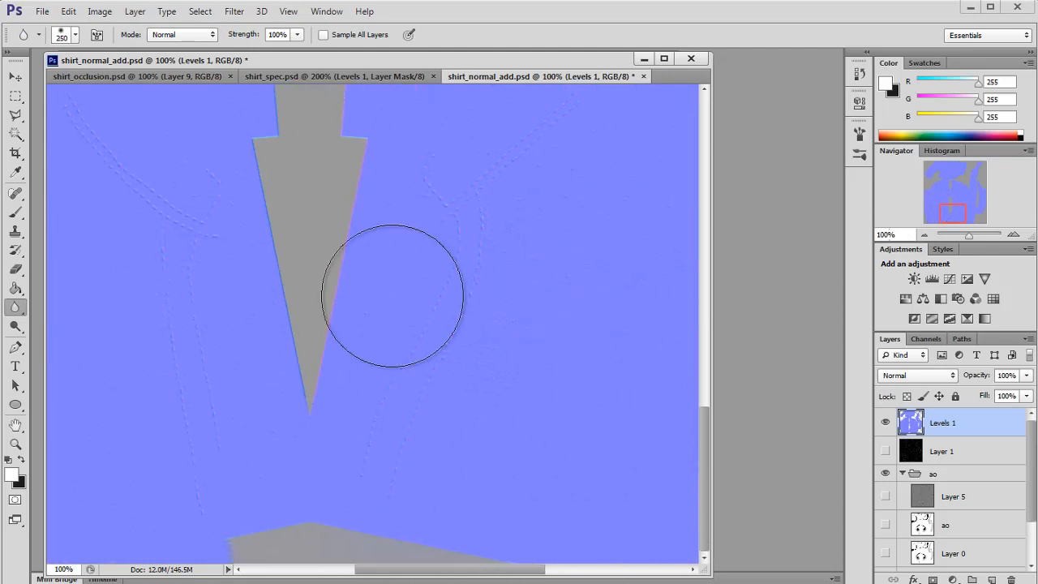
pyautogui.scroll(3, 272, 291)
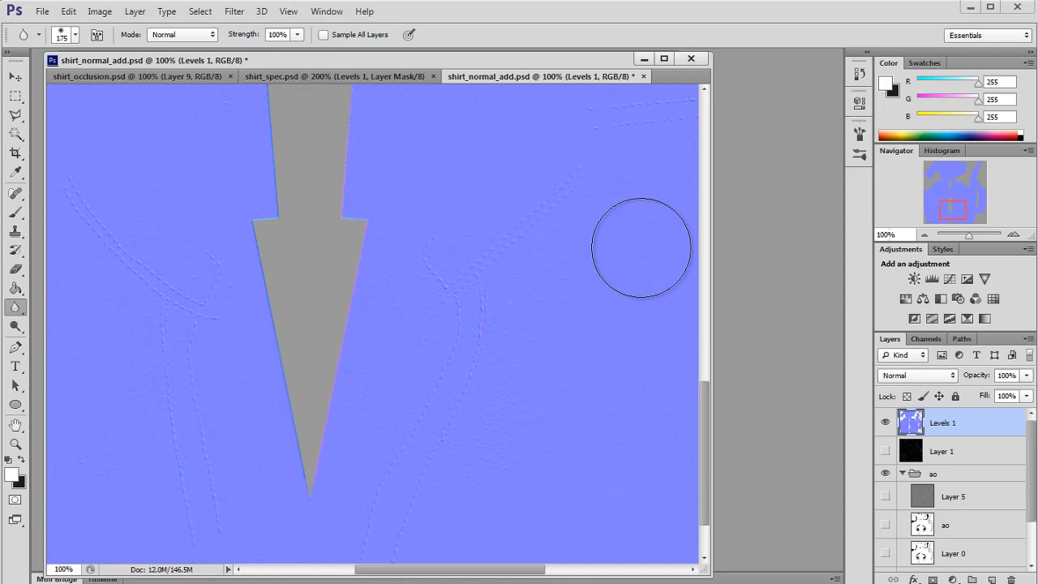
pyautogui.moveTo(957, 202); pyautogui.dragTo(964, 176)
pyautogui.scroll(5, 454, 365)
pyautogui.scroll(2, 451, 369)
pyautogui.click(923, 235)
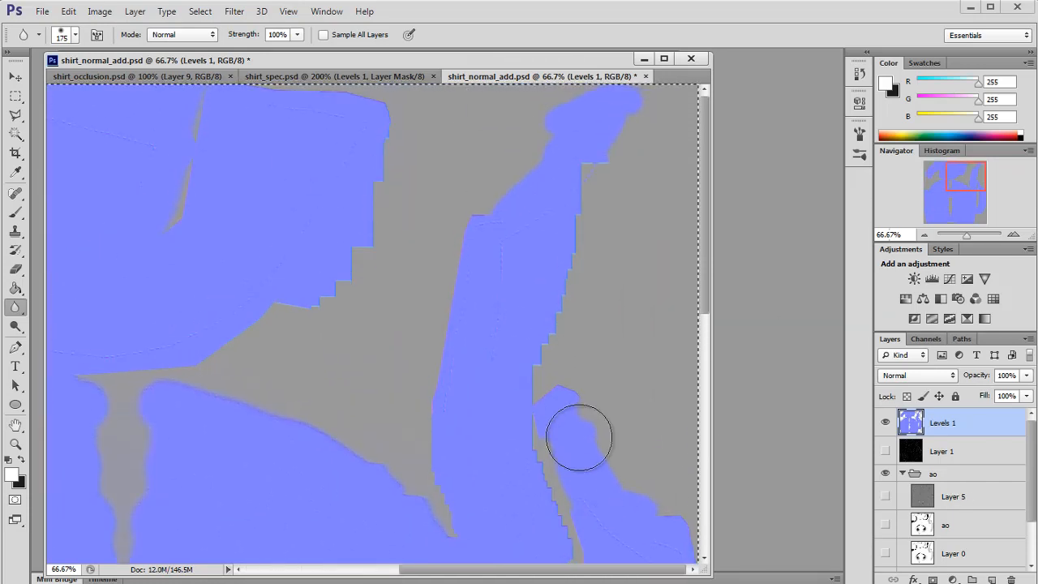
pyautogui.hotkey('alt', 'Tab')
pyautogui.hotkey('alt', 'Tab')
pyautogui.click(498, 374)
pyautogui.click(995, 376)
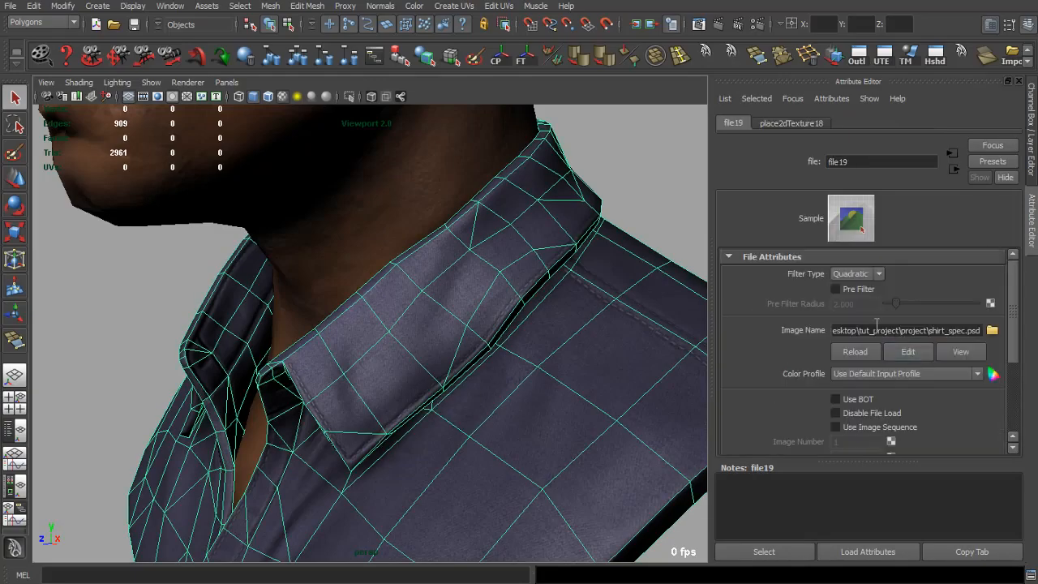
pyautogui.click(907, 352)
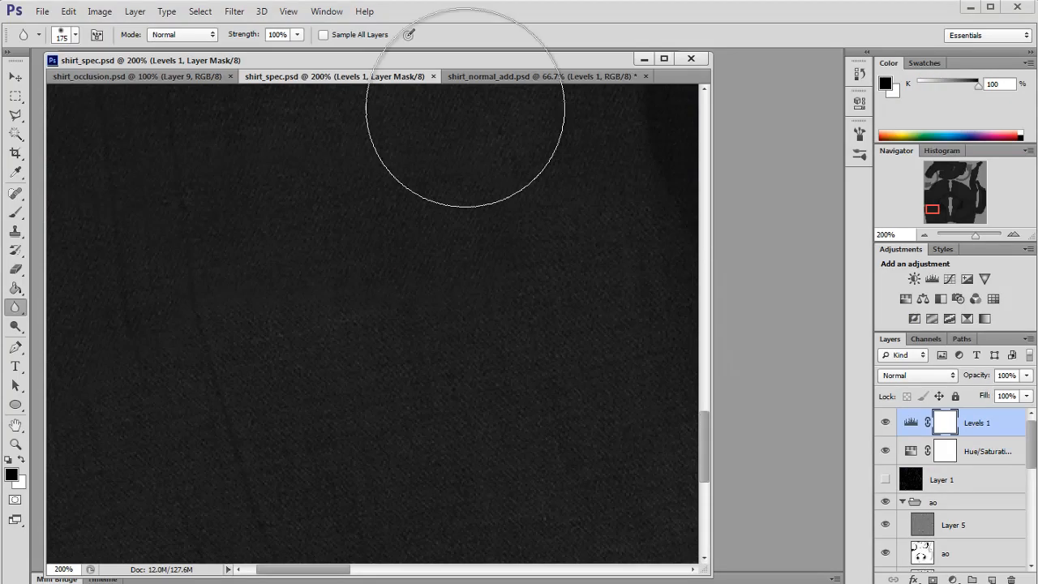
pyautogui.click(472, 78)
pyautogui.click(389, 77)
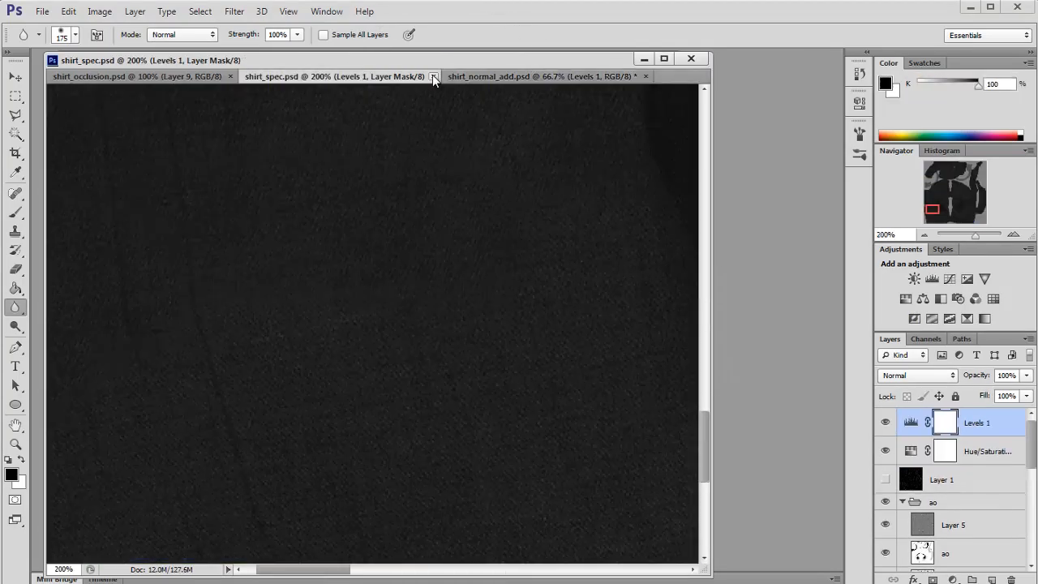
pyautogui.click(434, 76)
# Step: Open the shirt's normal map texture, shirt_normal.psd, from Maya for editing
pyautogui.hotkey('alt', 'Tab')
pyautogui.hotkey('alt', 'Tab')
pyautogui.hotkey('alt', 'Tab')
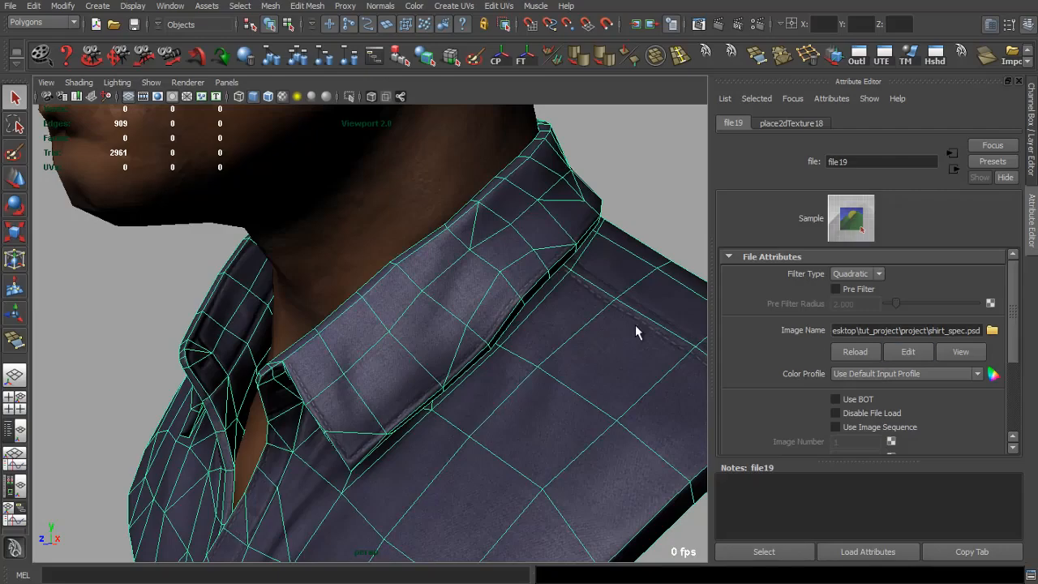
pyautogui.click(635, 326)
pyautogui.click(993, 263)
pyautogui.click(908, 351)
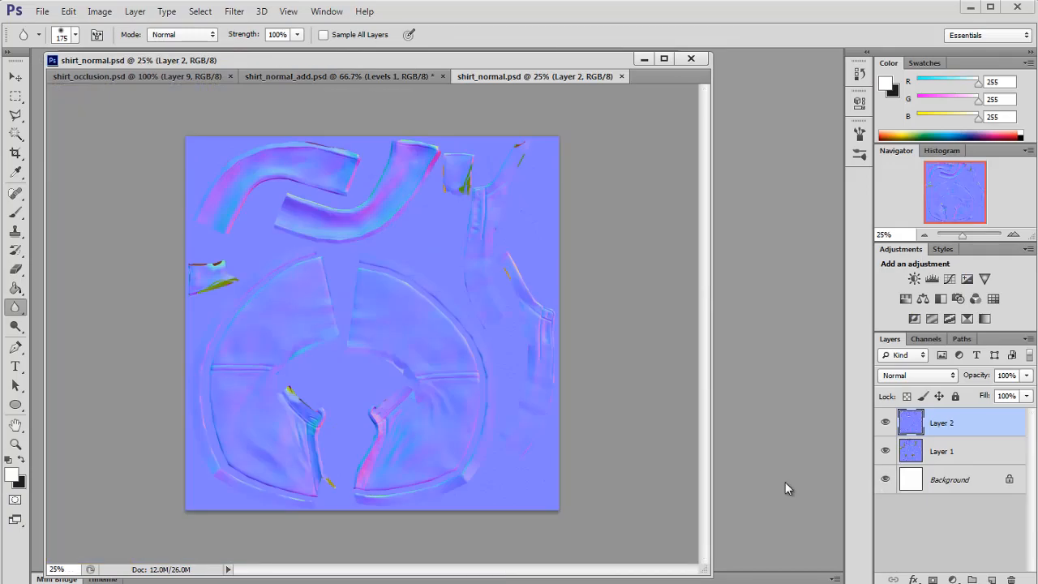
# Step: Set Layer 3's blending mode to Overlay in shirt_normal.psd
pyautogui.click(917, 374)
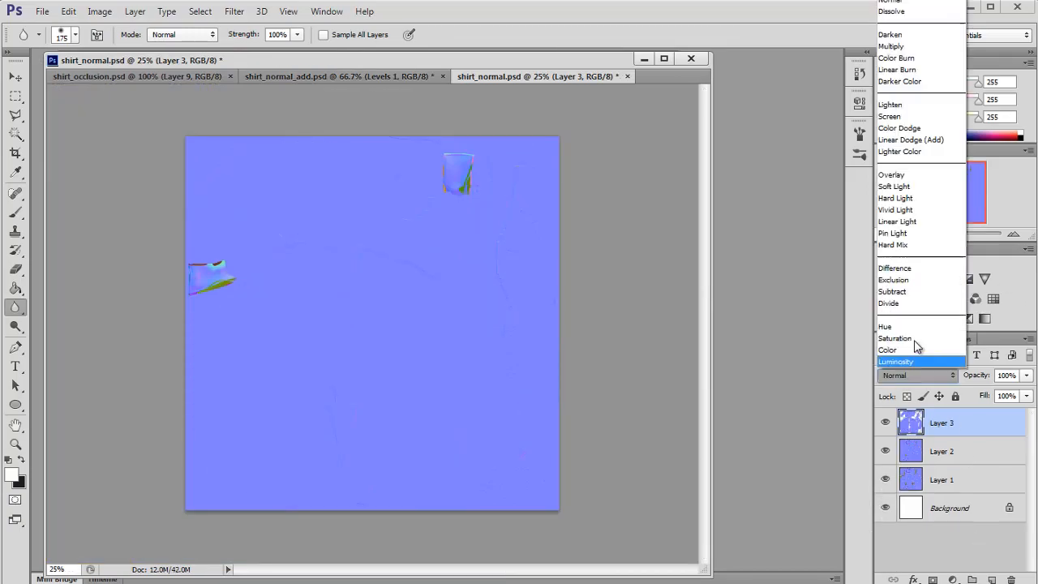
pyautogui.click(913, 175)
pyautogui.click(1012, 234)
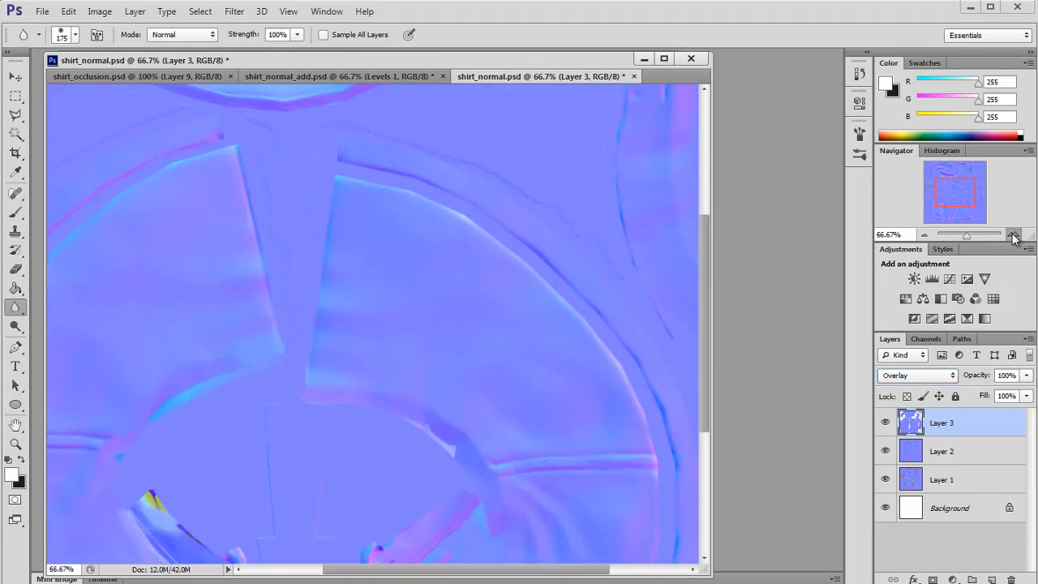
pyautogui.click(1012, 234)
pyautogui.moveTo(946, 202); pyautogui.dragTo(956, 212)
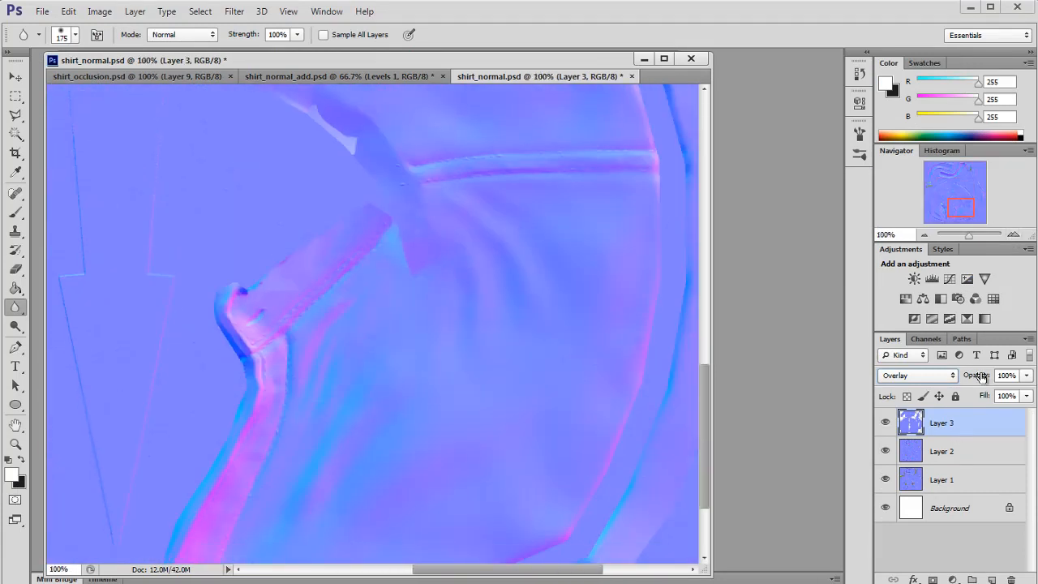
pyautogui.rightClick(964, 431)
pyautogui.click(811, 162)
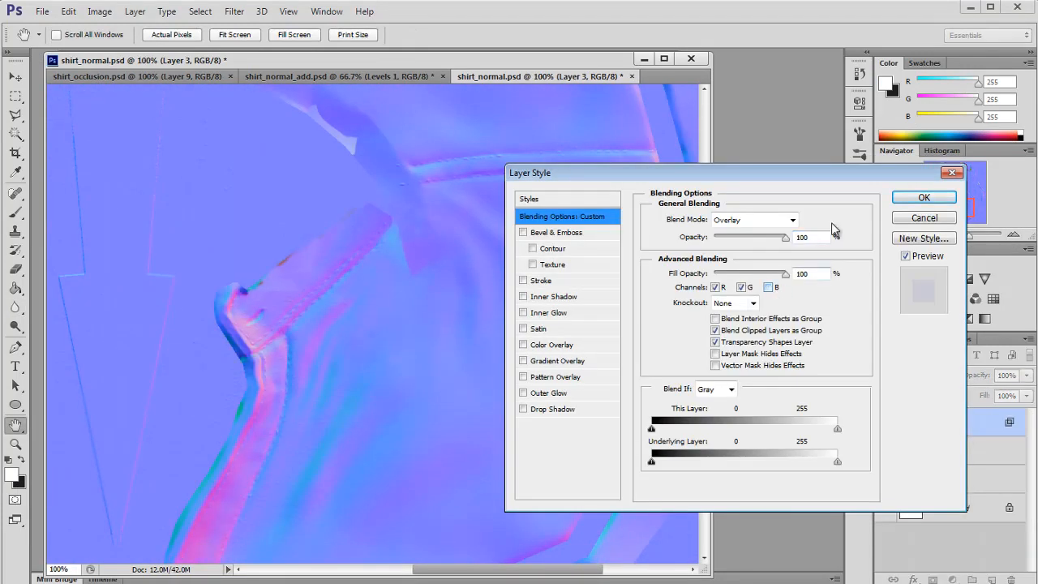
pyautogui.click(904, 198)
# Step: Reload the shirt normal texture in Maya
pyautogui.hotkey('alt', 'Tab')
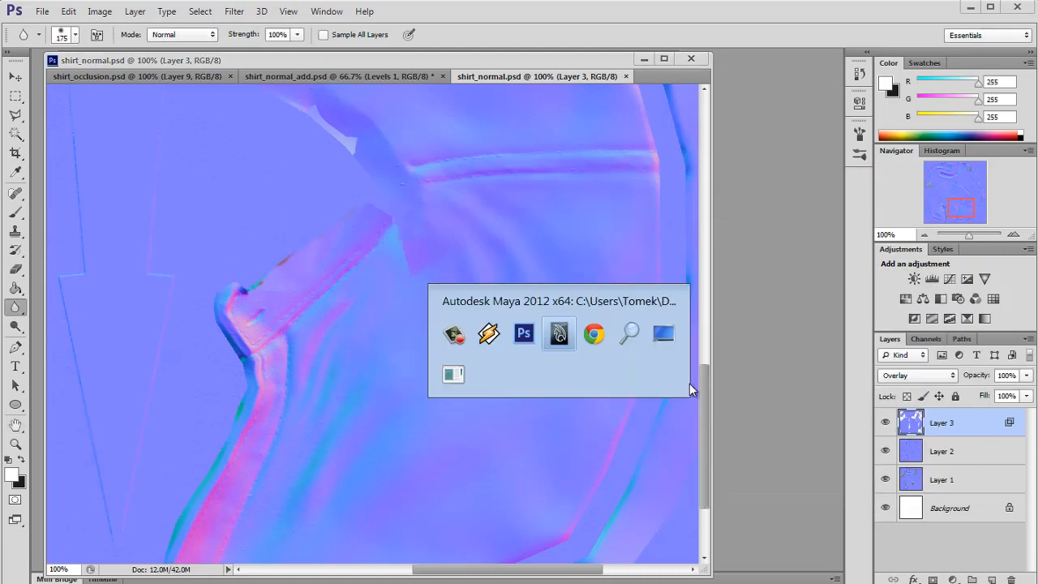
pyautogui.click(850, 357)
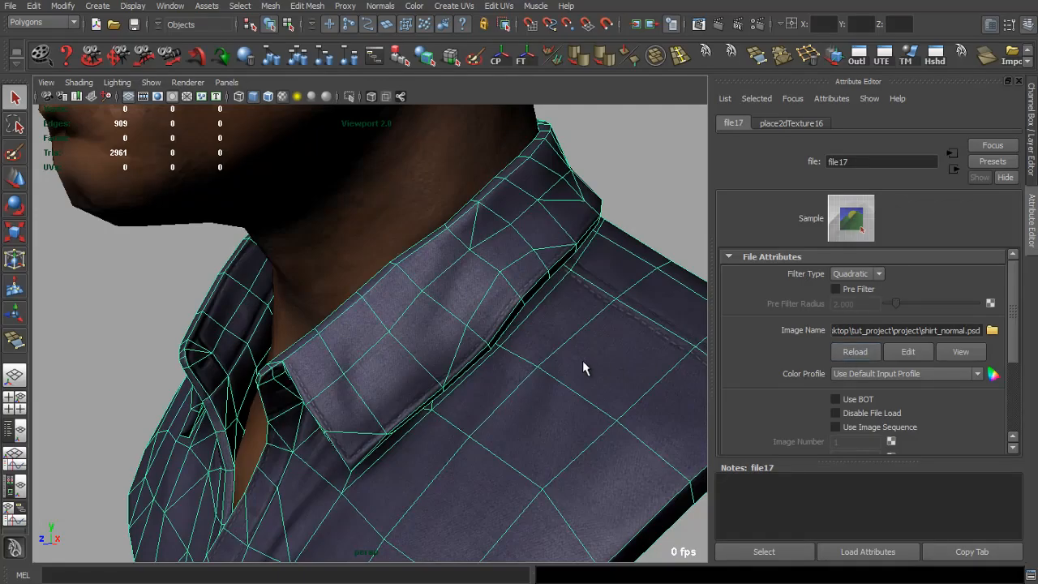
pyautogui.hotkey('alt', 'Tab')
pyautogui.hotkey('alt', 'Tab')
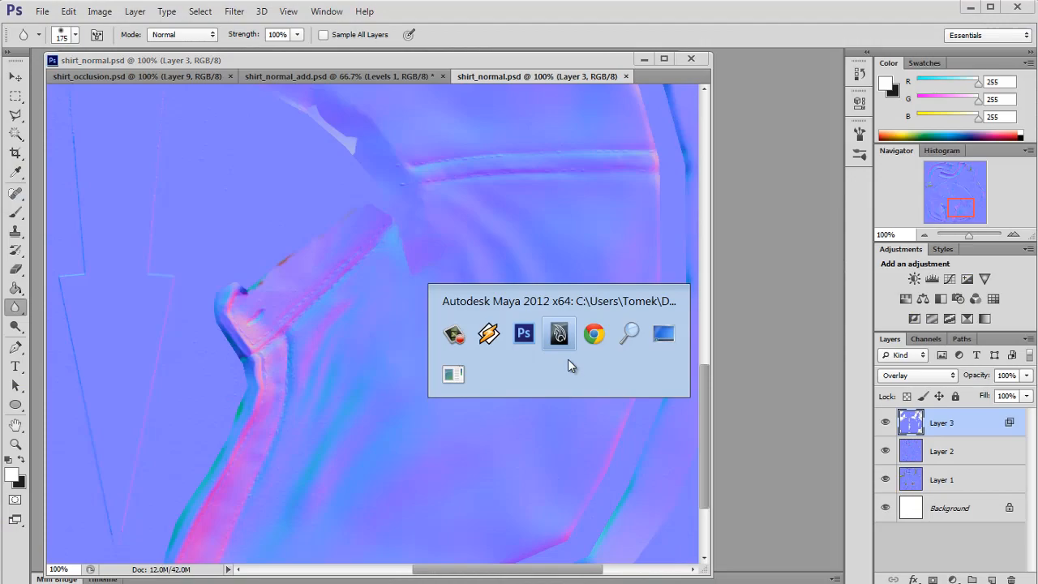
pyautogui.moveTo(567, 369); pyautogui.dragTo(642, 362)
pyautogui.click(632, 252)
# Step: Orbit and zoom around the shirt collar to examine the normal map detail
pyautogui.moveTo(580, 329); pyautogui.dragTo(404, 393)
pyautogui.scroll(5, 535, 335)
pyautogui.scroll(-6, 445, 350)
pyautogui.scroll(5, 389, 356)
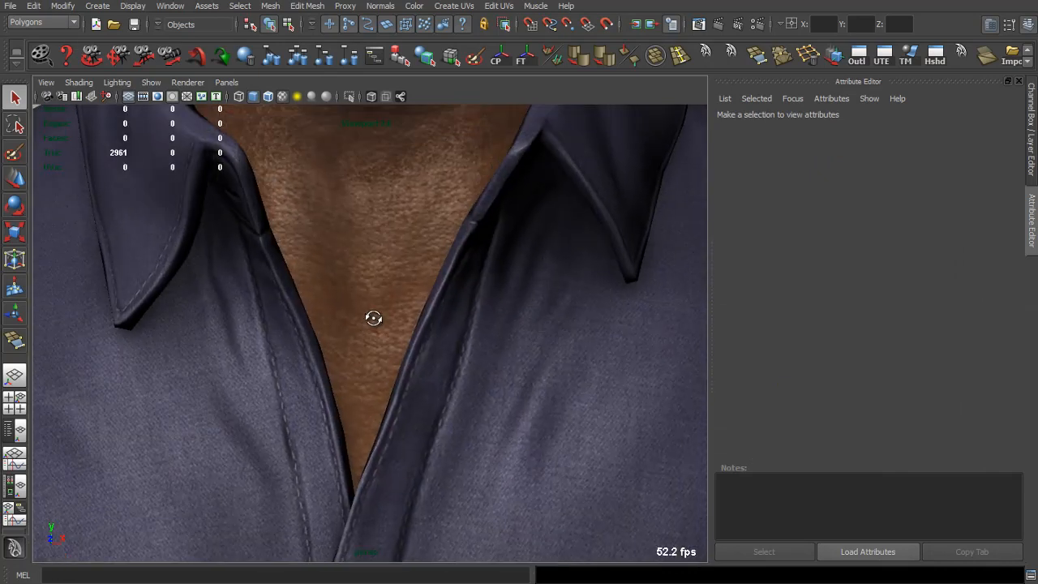
pyautogui.moveTo(375, 317)
pyautogui.mouseDown()
pyautogui.moveTo(329, 309)
pyautogui.moveTo(322, 320)
pyautogui.moveTo(331, 305)
pyautogui.moveTo(390, 318)
pyautogui.mouseUp()
pyautogui.hotkey('alt', 'Tab')
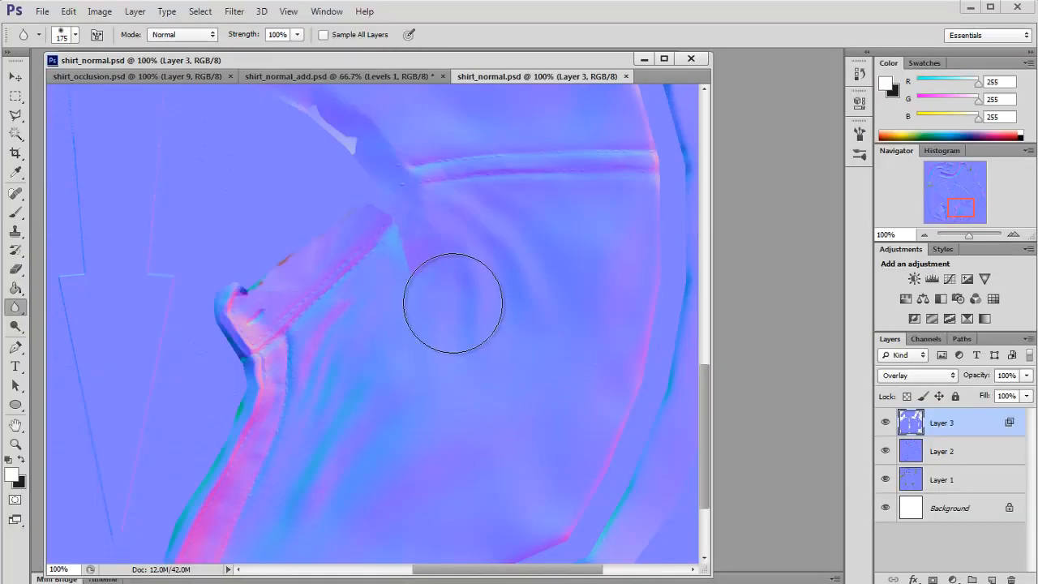
pyautogui.hotkey('alt', 'Tab')
# Step: Reload the shirt's normal texture again and orbit to view the whole shirt
pyautogui.click(563, 282)
pyautogui.click(992, 265)
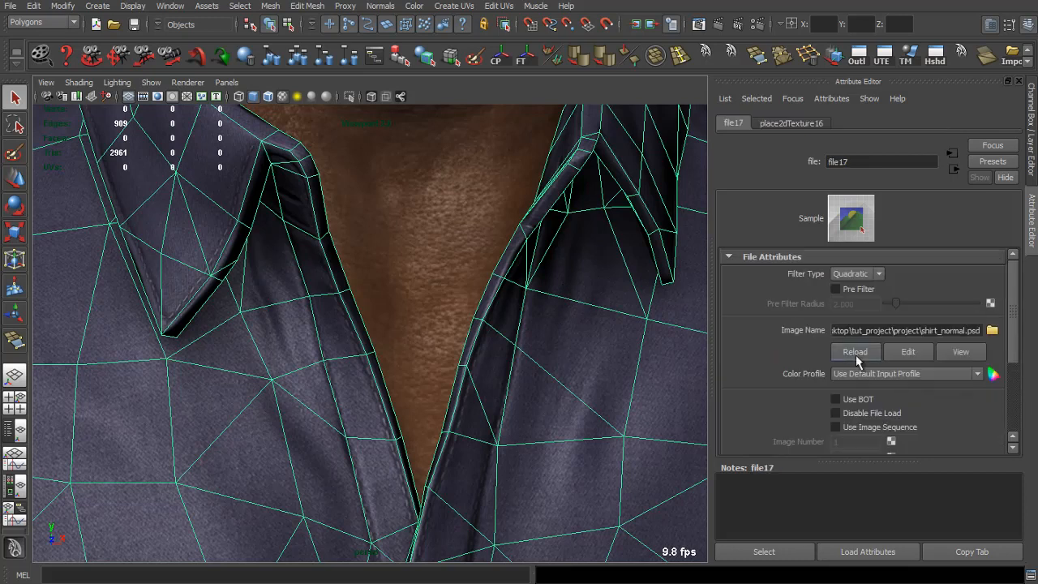
pyautogui.scroll(-5, 574, 387)
pyautogui.click(666, 402)
pyautogui.moveTo(624, 411); pyautogui.dragTo(538, 407)
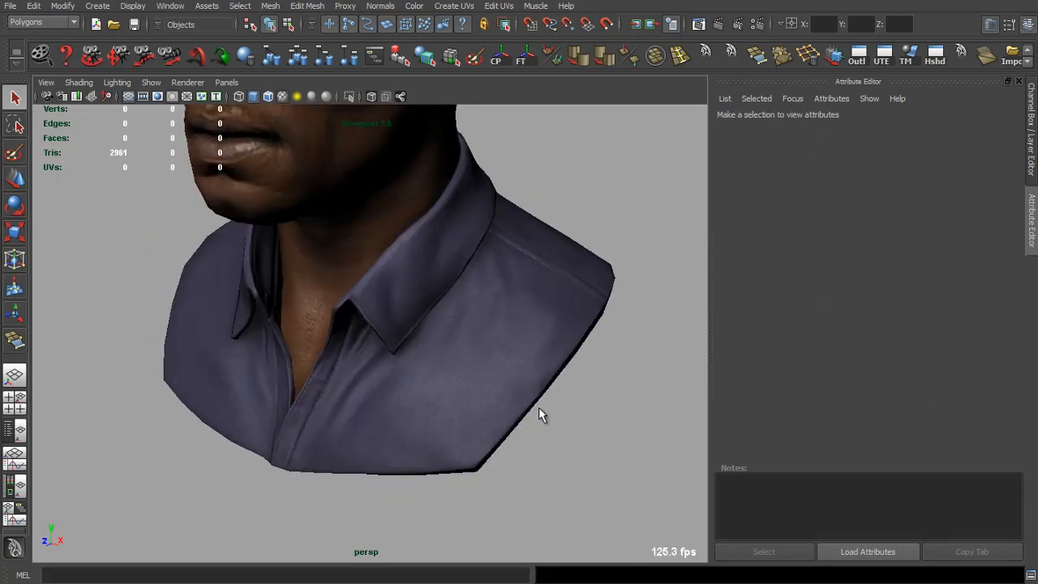
# Step: Zoom and orbit in on the shirt's collar opening to inspect the fabric detail up close
pyautogui.scroll(4, 542, 411)
pyautogui.moveTo(619, 470); pyautogui.dragTo(707, 451)
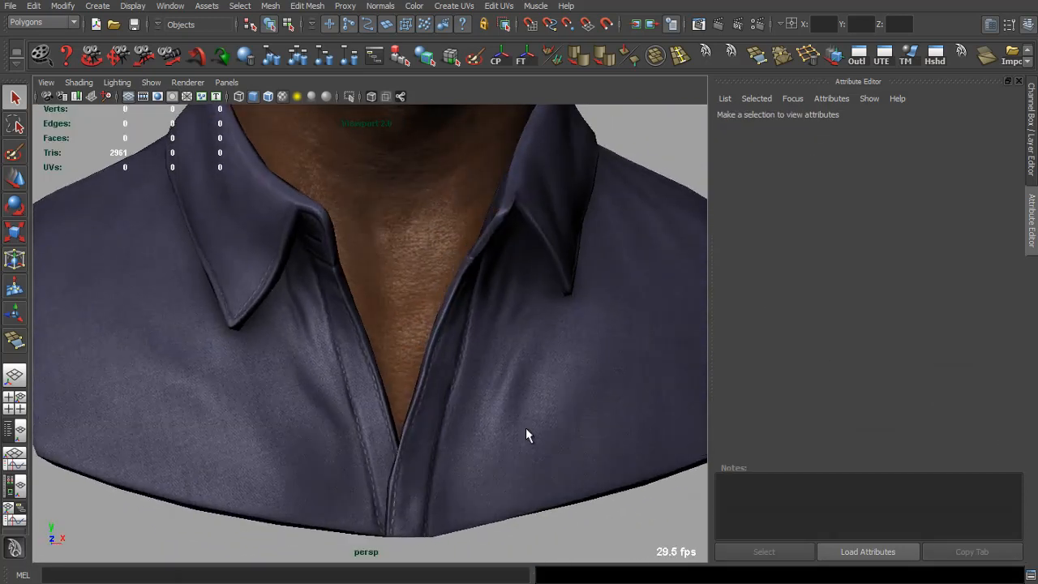
pyautogui.scroll(4, 502, 422)
pyautogui.moveTo(438, 399); pyautogui.dragTo(535, 430)
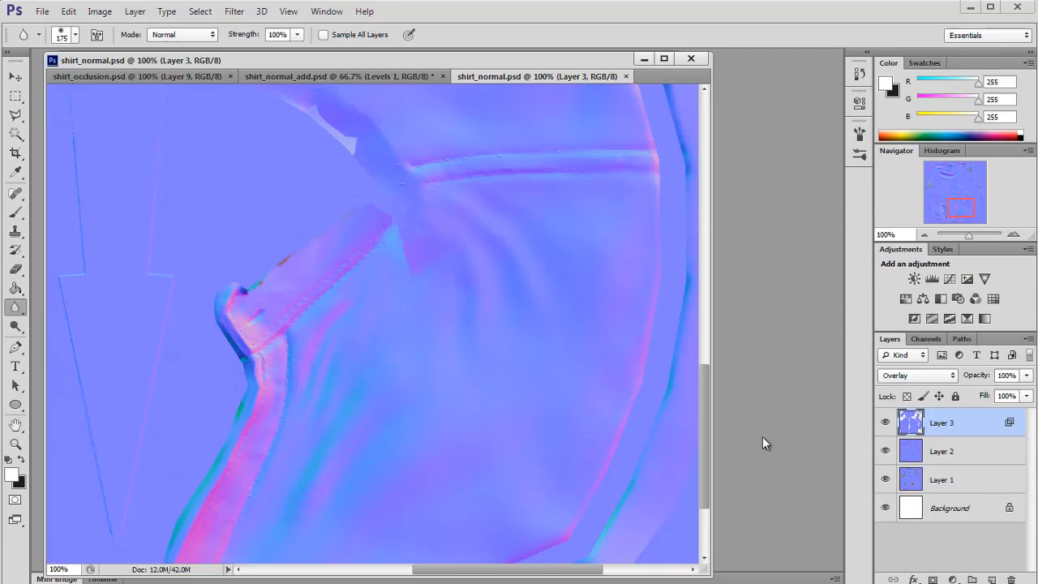
# Step: Switch to Photoshop to check shirt_normal.psd, then return to Maya and reload the shirt_spec.psd texture file
pyautogui.hotkey('alt', 'Tab')
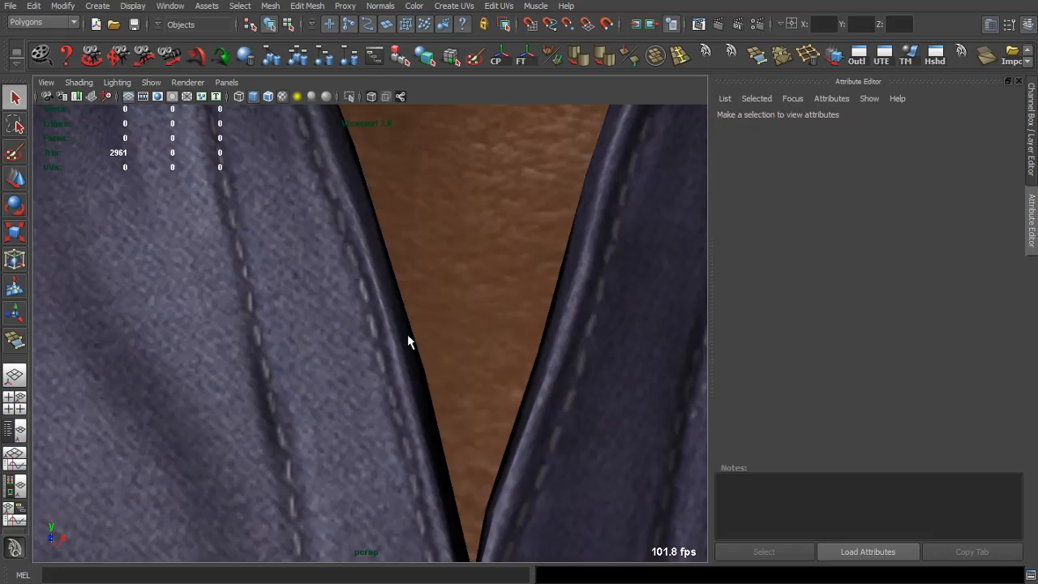
pyautogui.click(407, 335)
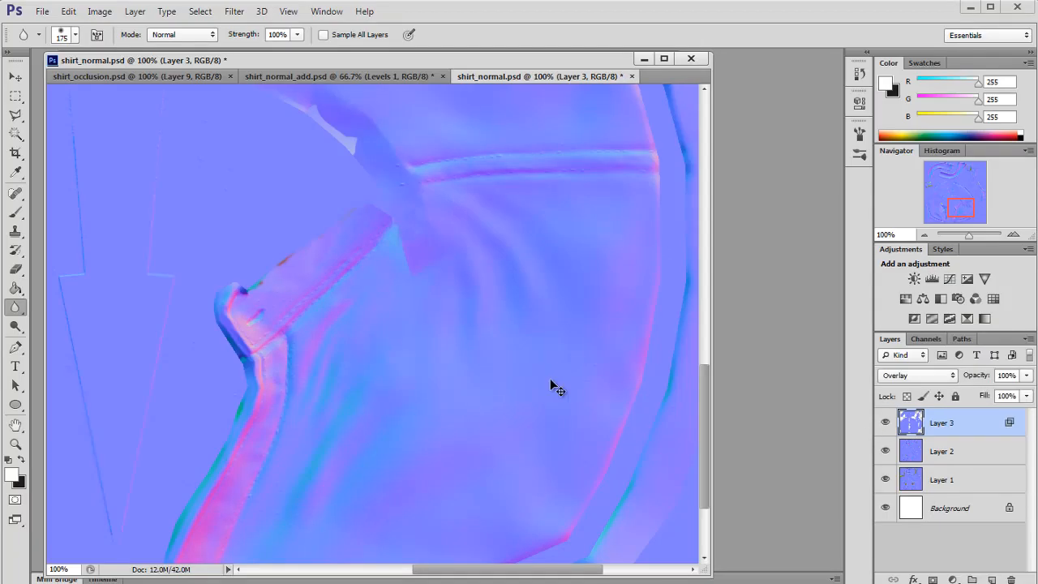
pyautogui.hotkey('alt', 'Tab')
pyautogui.click(854, 351)
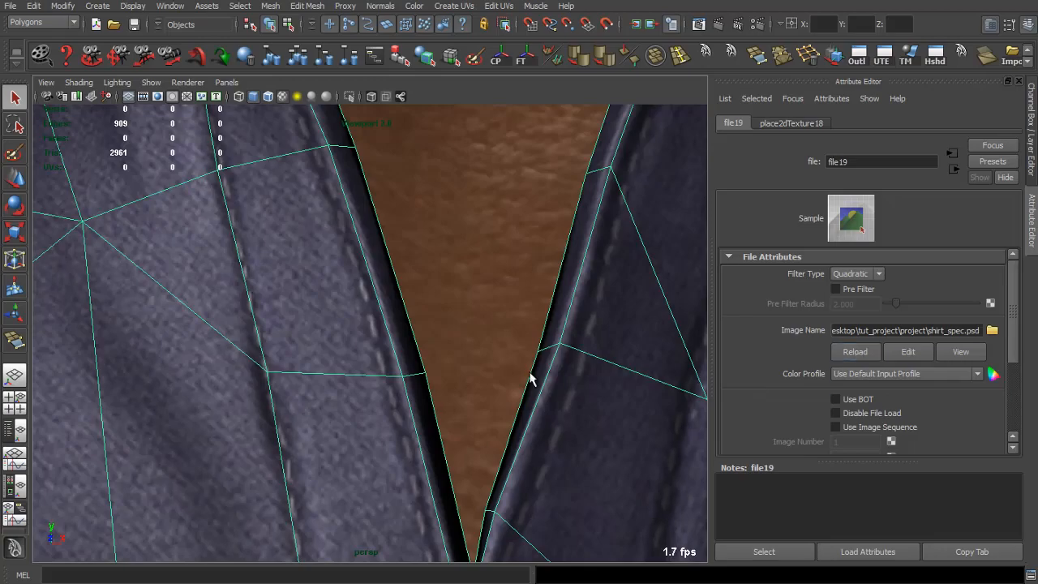
# Step: Orbit and zoom around the shirt to examine the reloaded texture detail on the collar
pyautogui.moveTo(571, 396); pyautogui.dragTo(389, 381)
pyautogui.click(542, 458)
pyautogui.moveTo(543, 459); pyautogui.dragTo(451, 420)
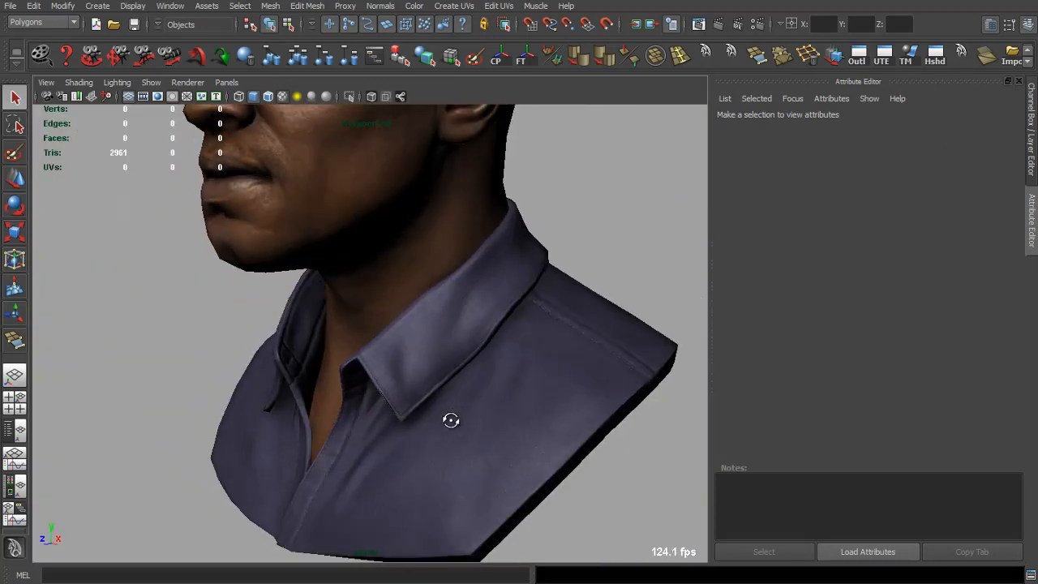
pyautogui.click(1018, 82)
pyautogui.moveTo(413, 335); pyautogui.dragTo(333, 491)
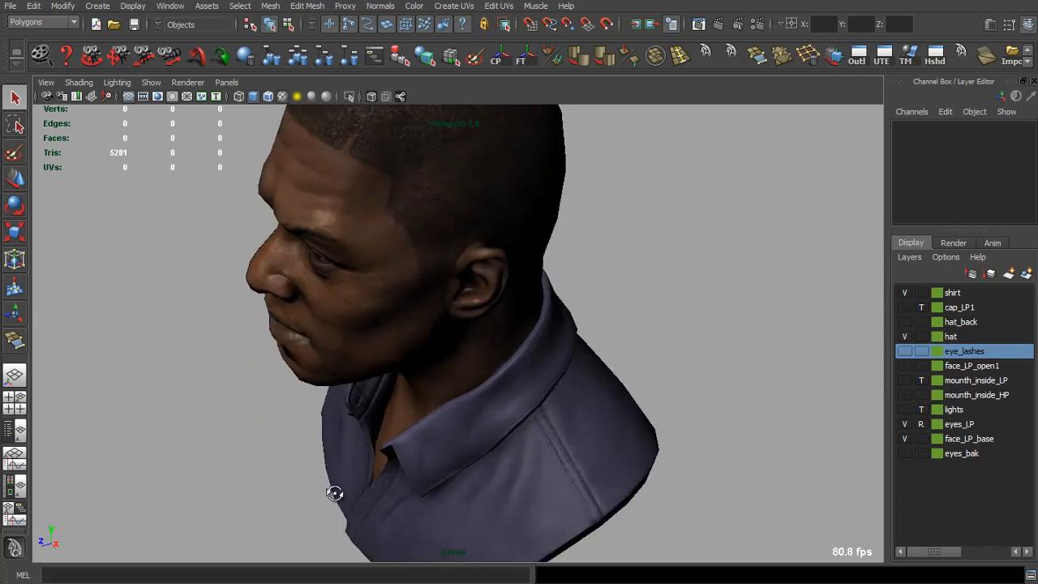
pyautogui.scroll(5, 375, 387)
pyautogui.moveTo(375, 387); pyautogui.dragTo(604, 409)
pyautogui.scroll(5, 598, 382)
pyautogui.scroll(-5, 535, 371)
pyautogui.moveTo(524, 366); pyautogui.dragTo(355, 355)
pyautogui.scroll(5, 487, 381)
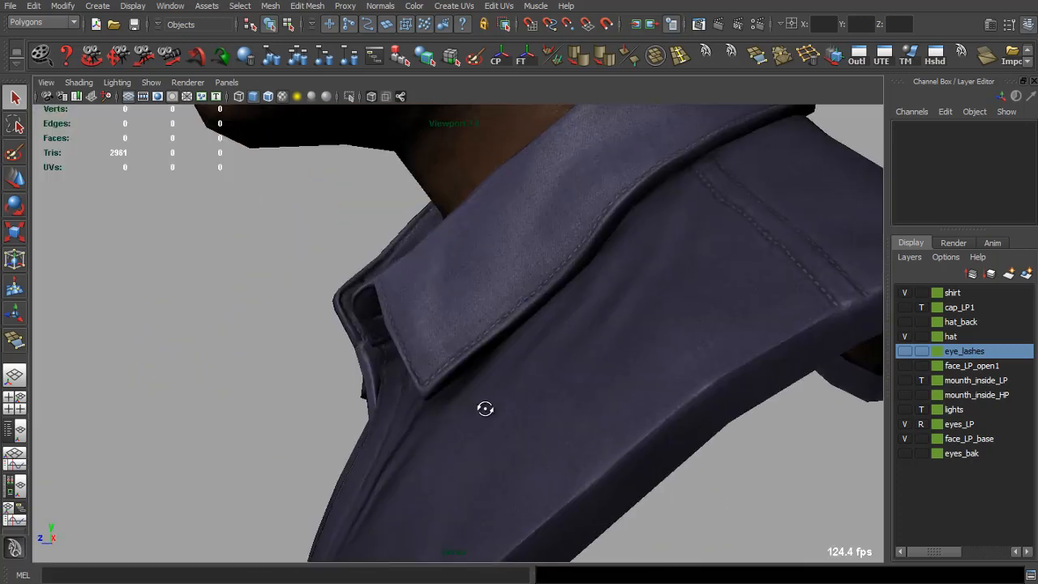